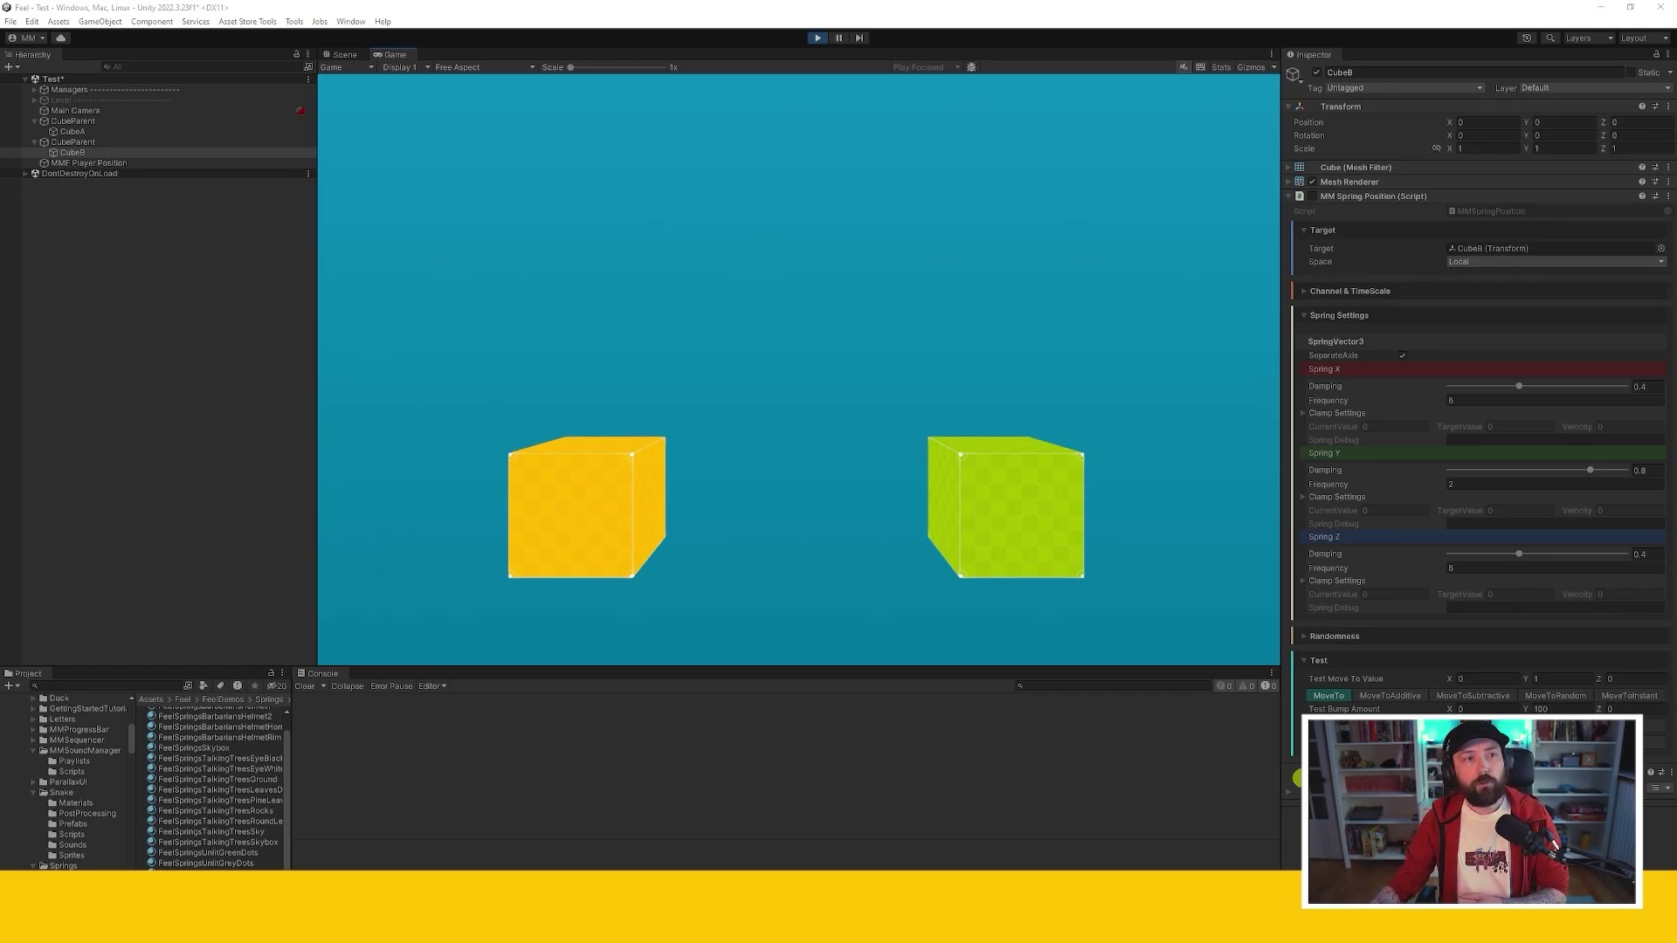
Play the Position feedback of the MMF Player Position object to move CubeA up
{"action": "left_click", "coordinate": [88, 163]}
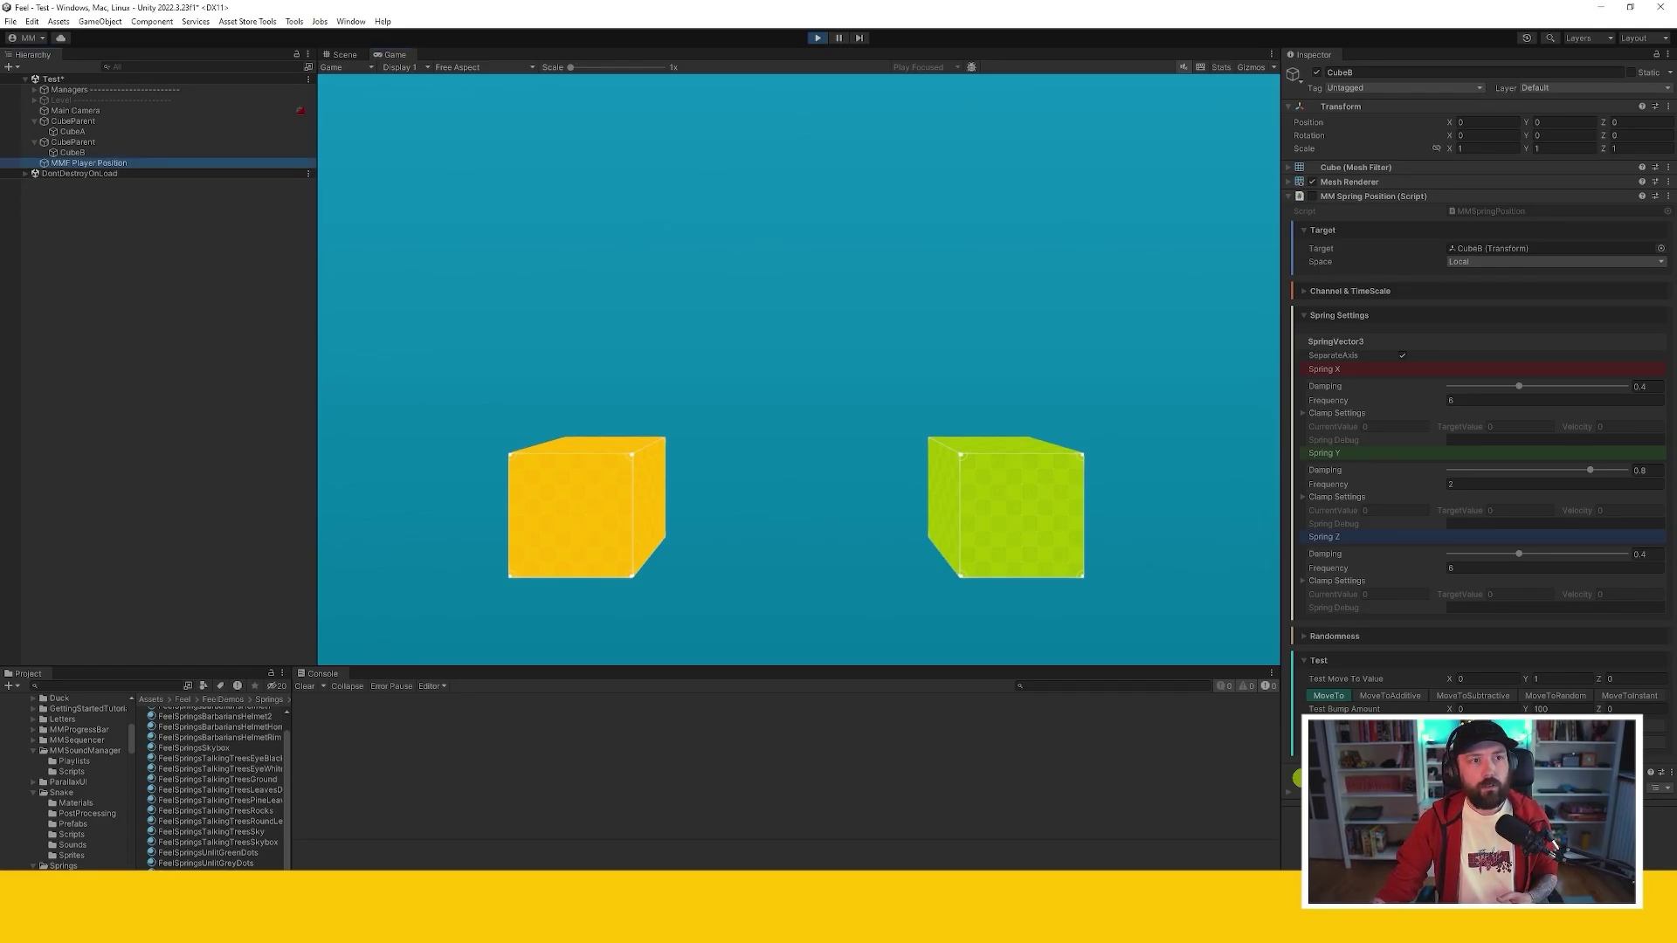
{"action": "left_click", "coordinate": [1332, 250]}
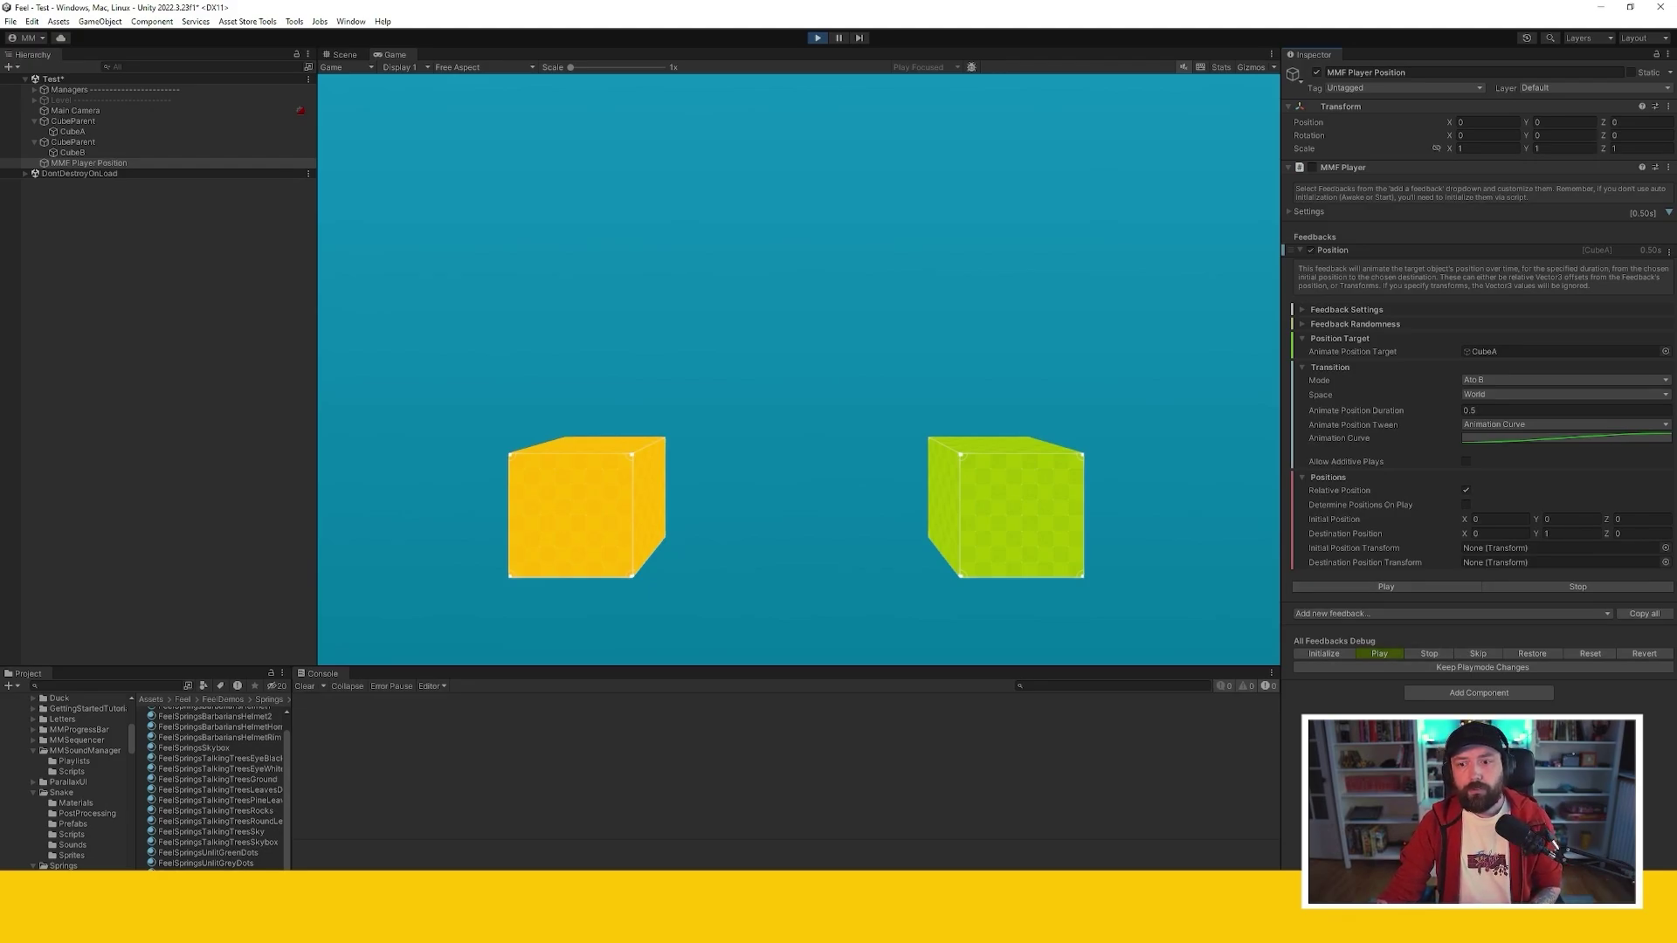
{"action": "left_click", "coordinate": [1379, 654]}
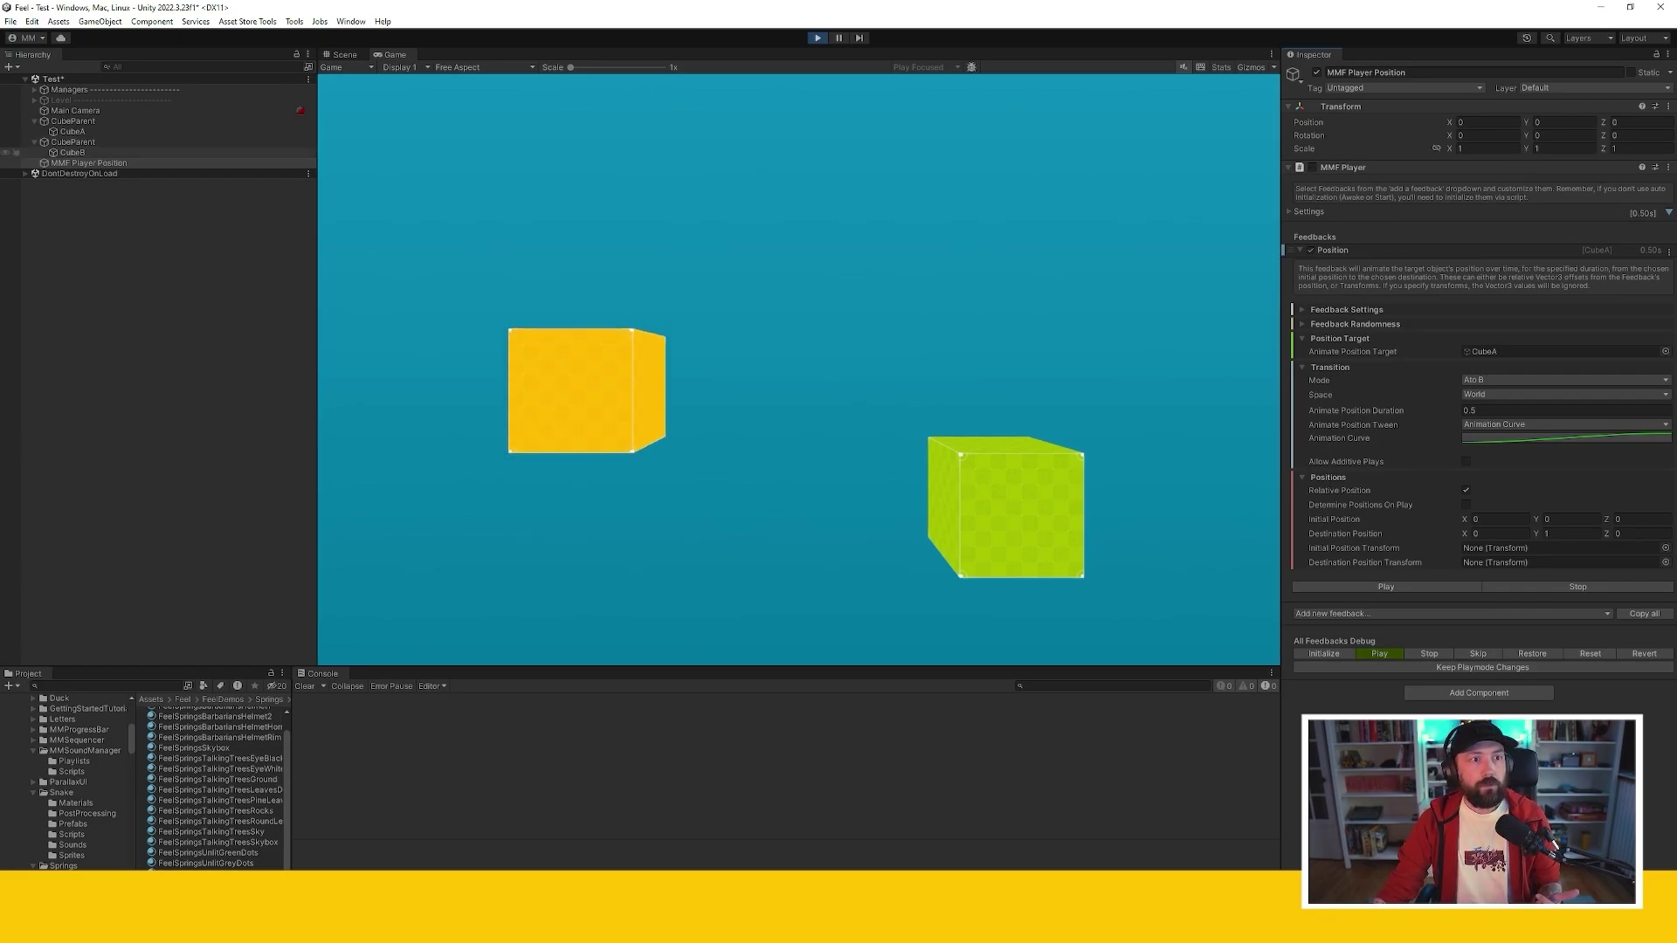
Run the MoveTo test of CubeB's MM Spring Position component with the test value 0, 1, 0
{"action": "left_click", "coordinate": [73, 152]}
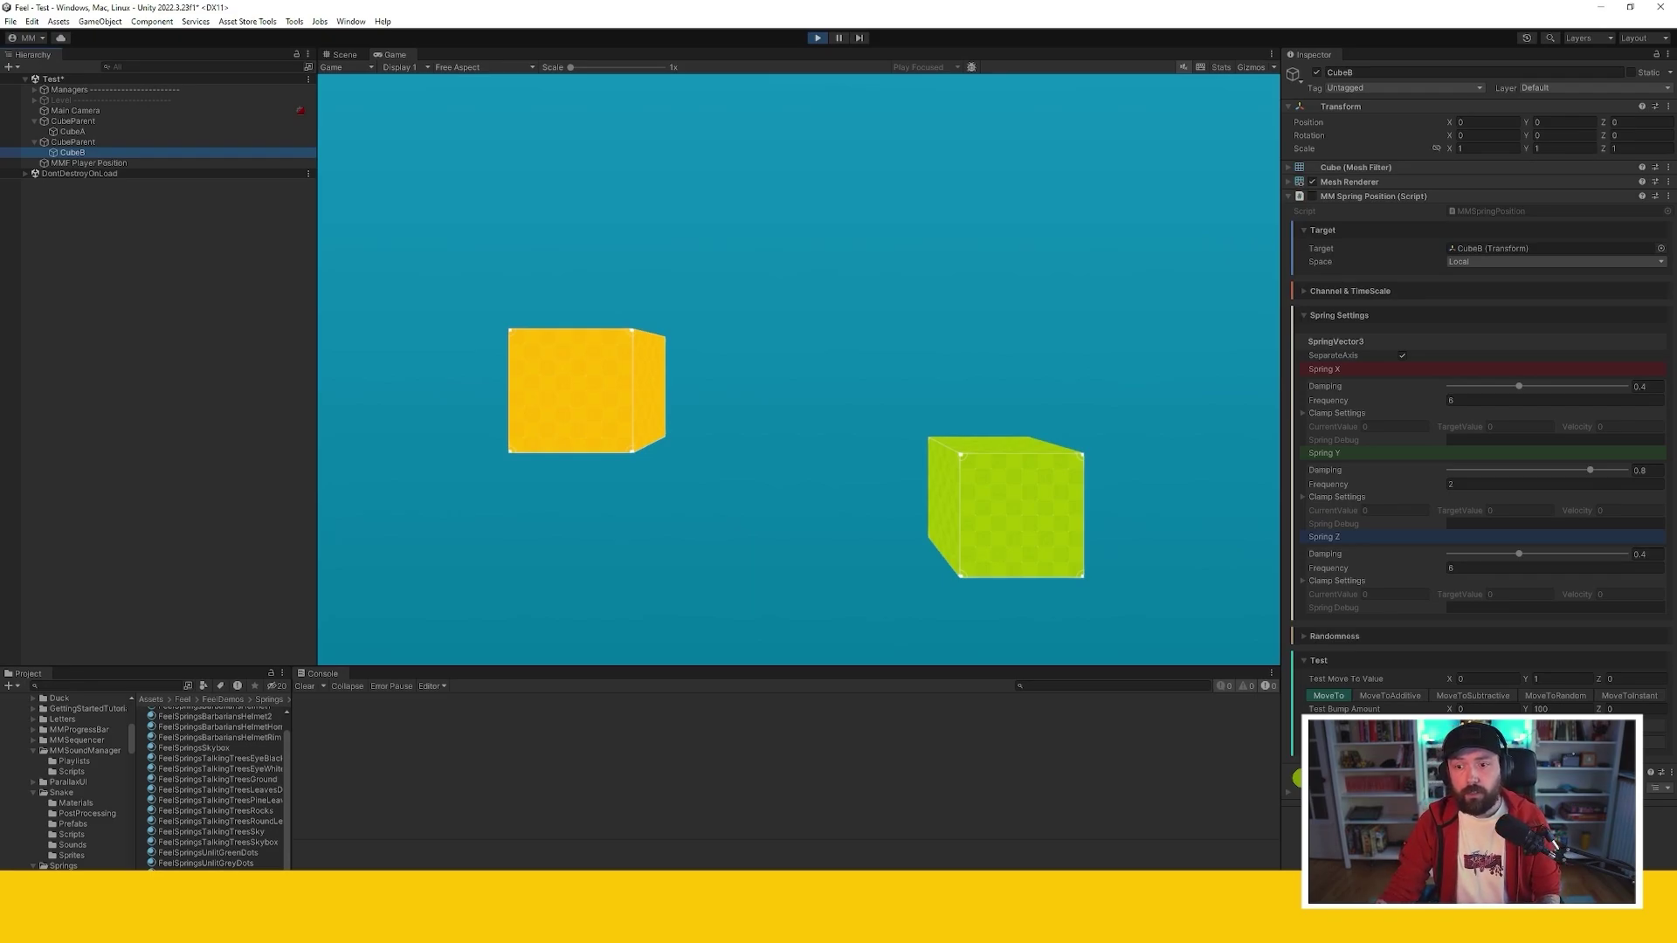
{"action": "left_click", "coordinate": [1328, 695]}
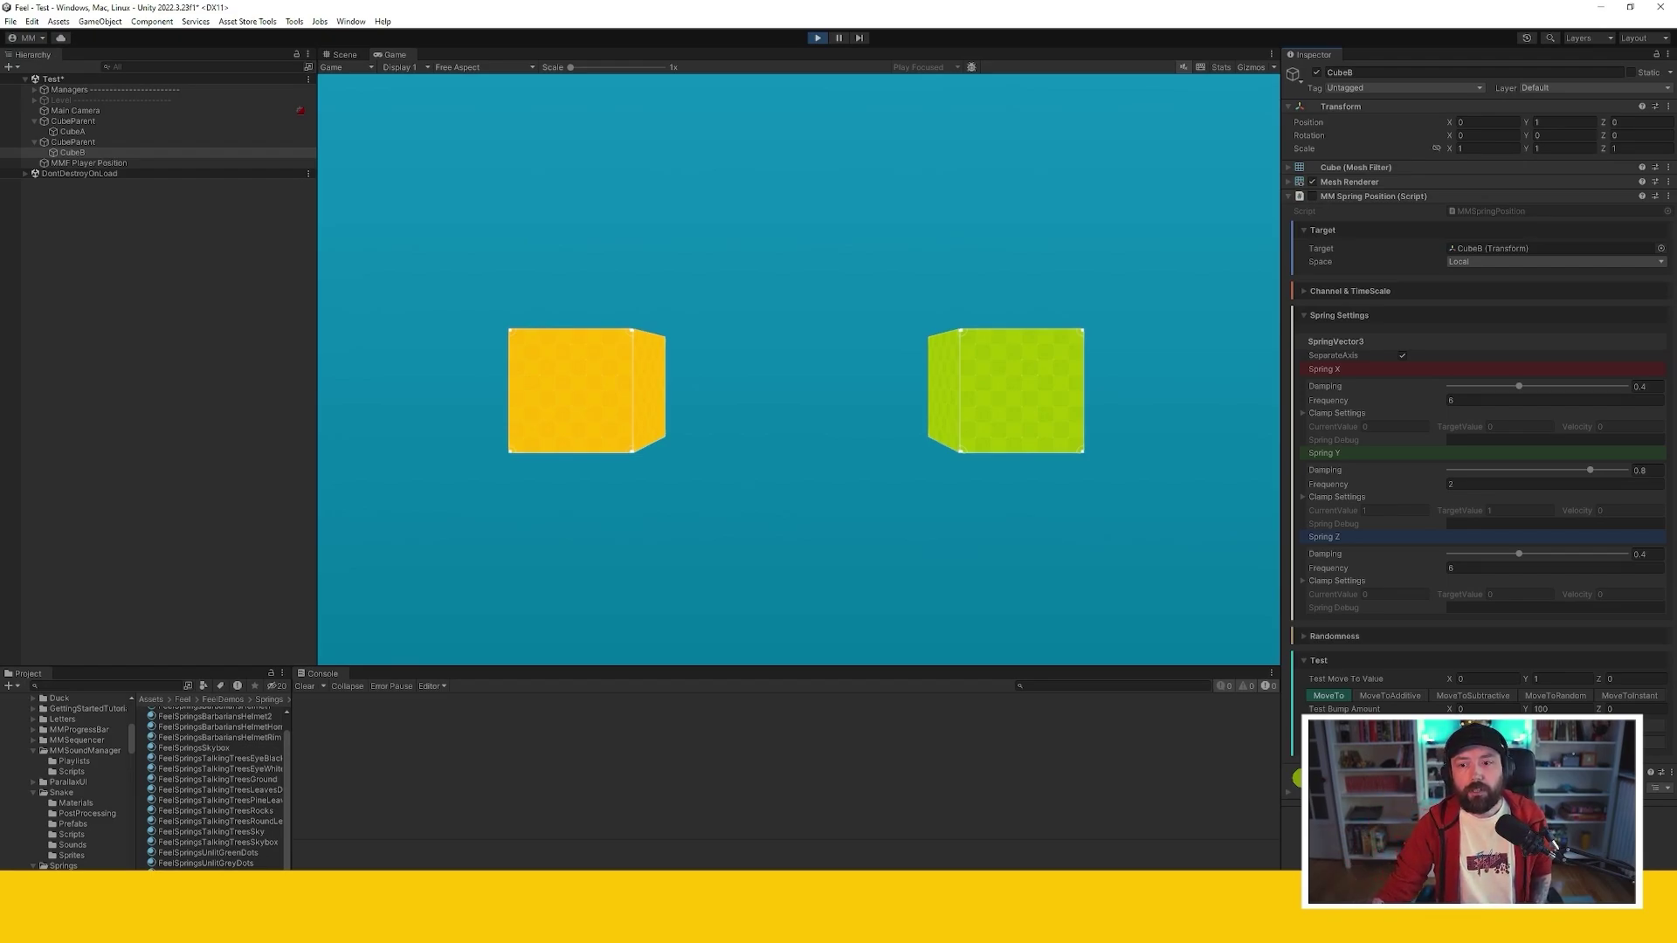
{"action": "left_click", "coordinate": [1312, 195]}
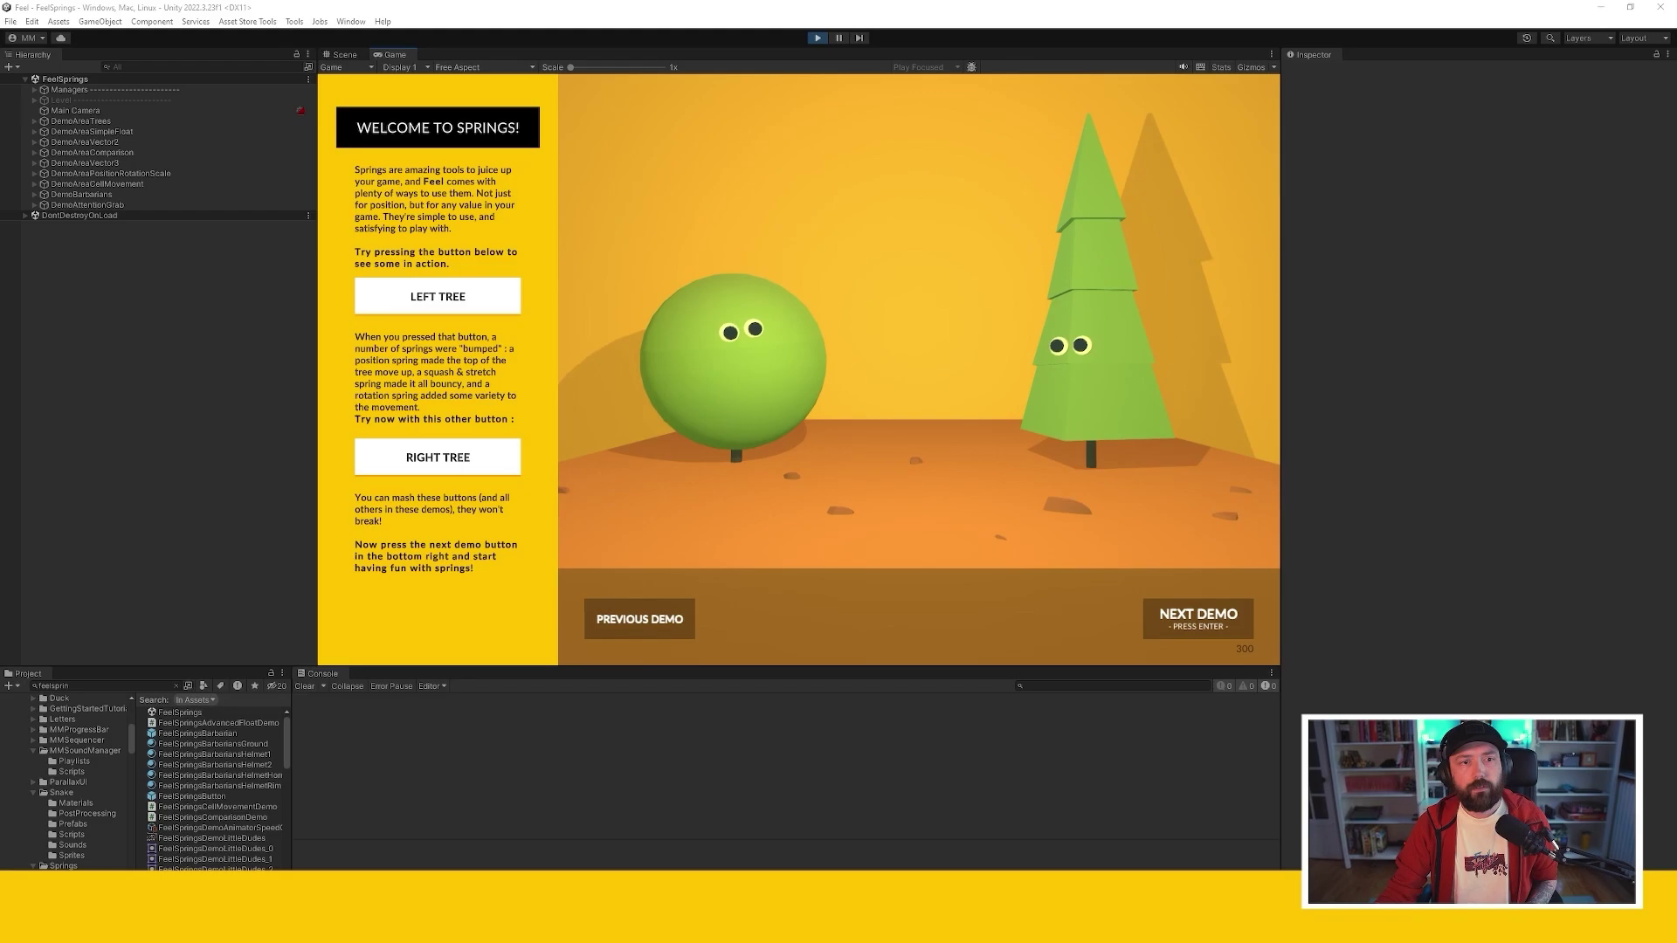
Bump the springs of both the left tree and the right tree several times in the Welcome to Springs demo
{"action": "left_click", "coordinate": [438, 296]}
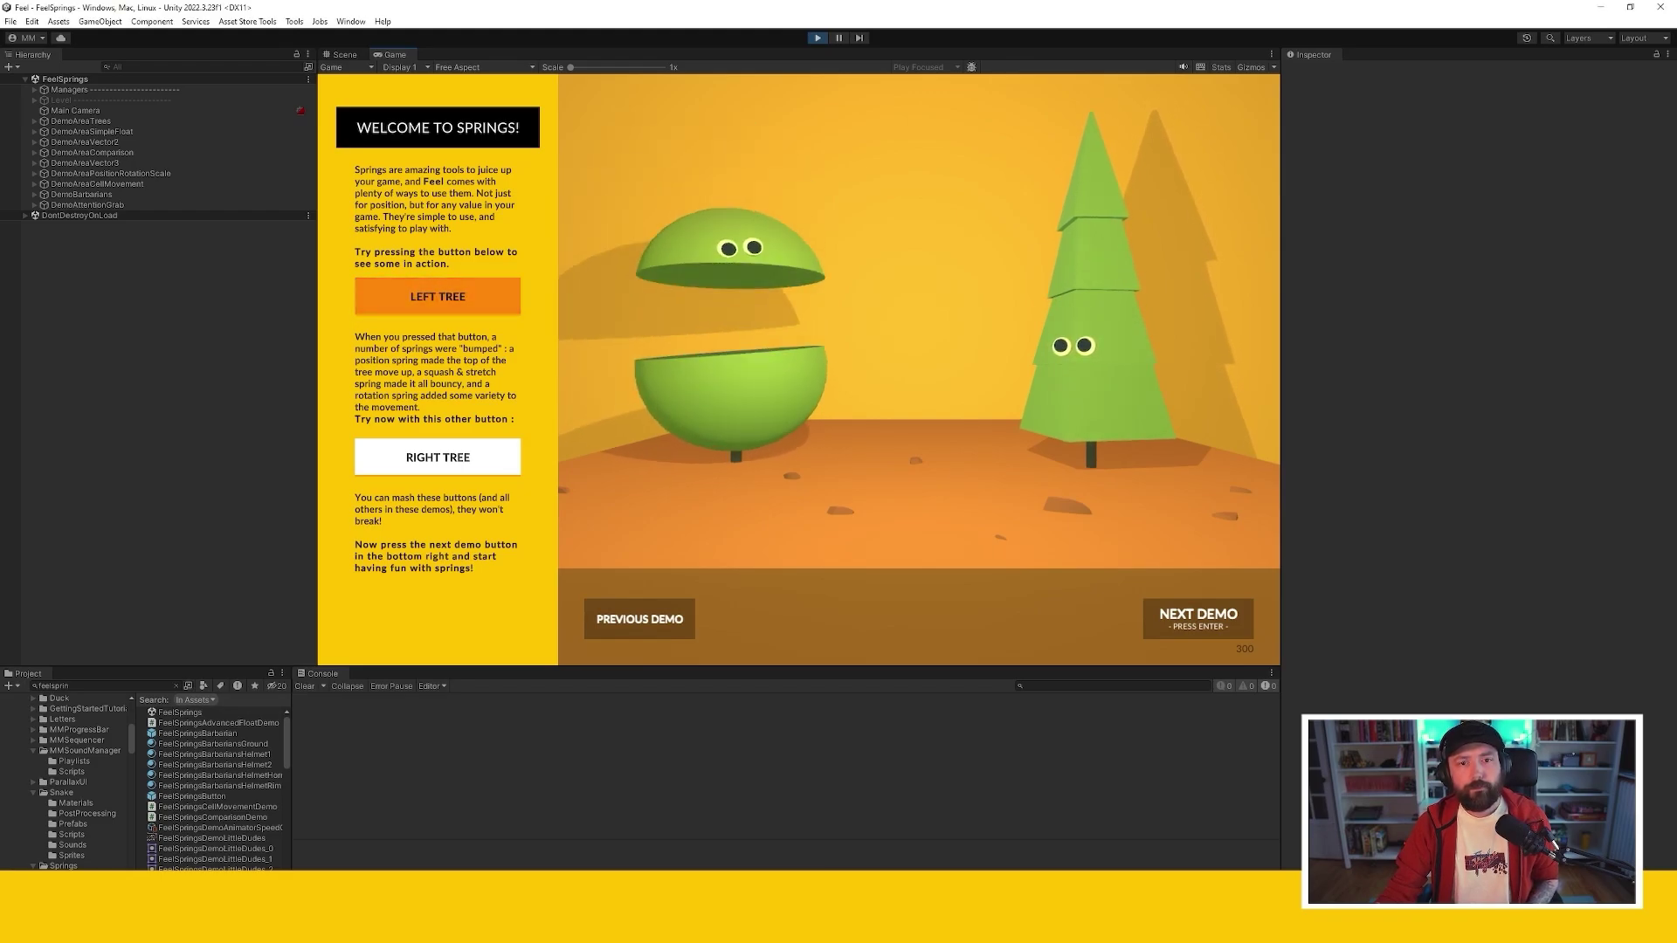
{"action": "left_click", "coordinate": [438, 457]}
{"action": "left_click", "coordinate": [438, 457]}
{"action": "left_click", "coordinate": [438, 457]}
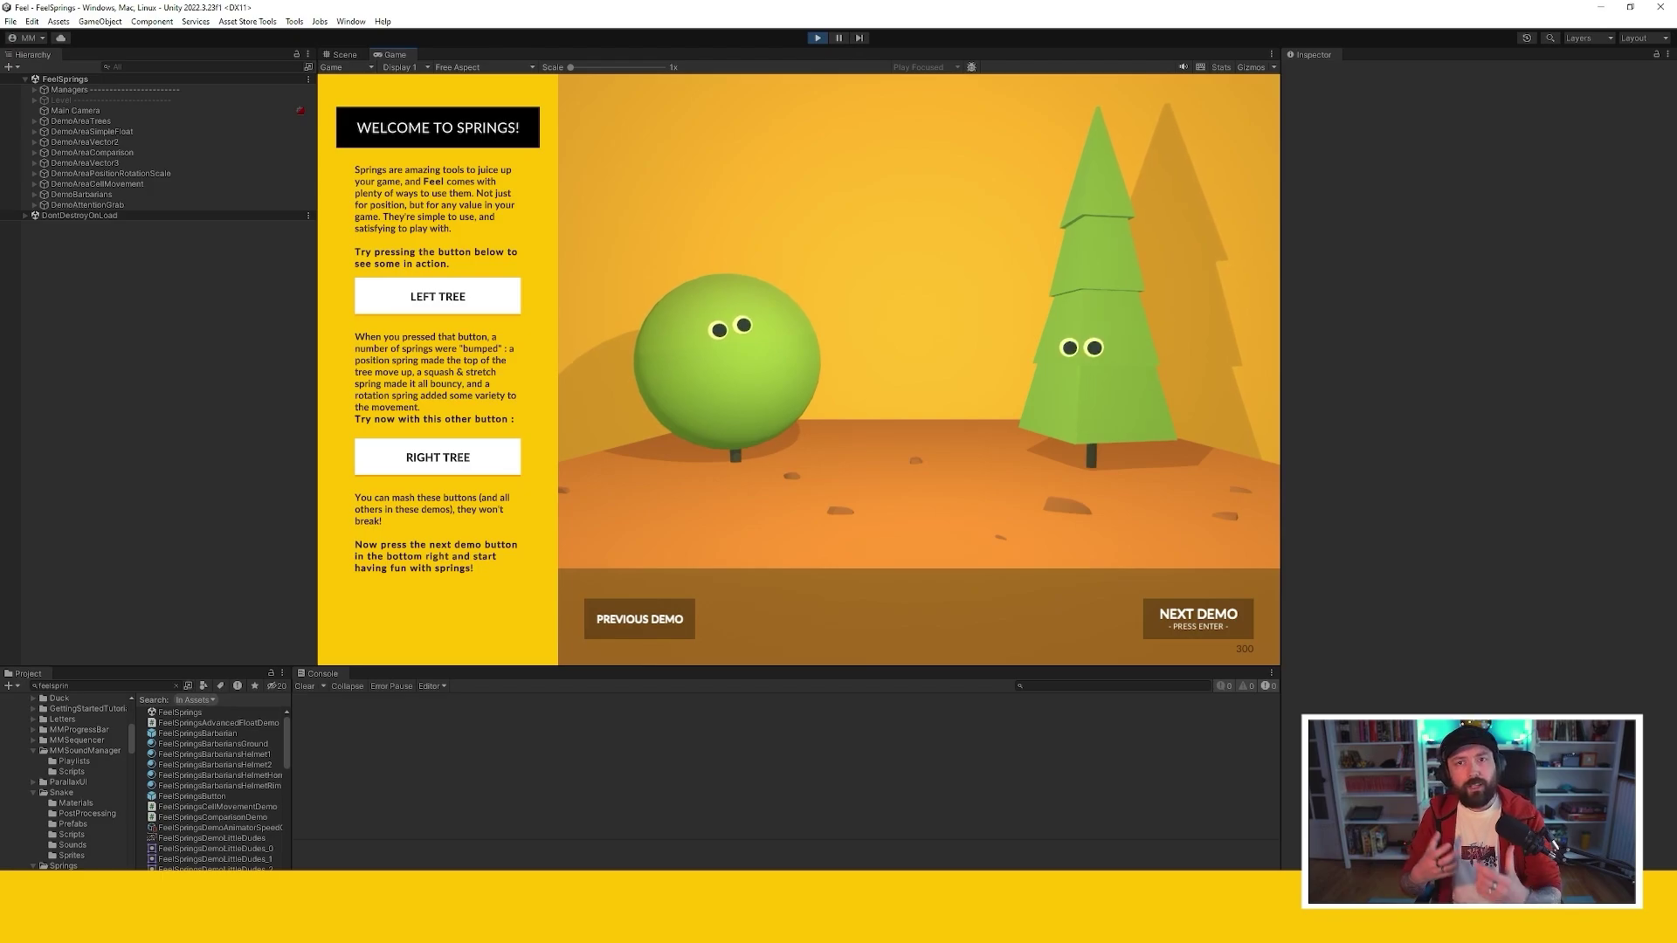
{"action": "left_click", "coordinate": [437, 296]}
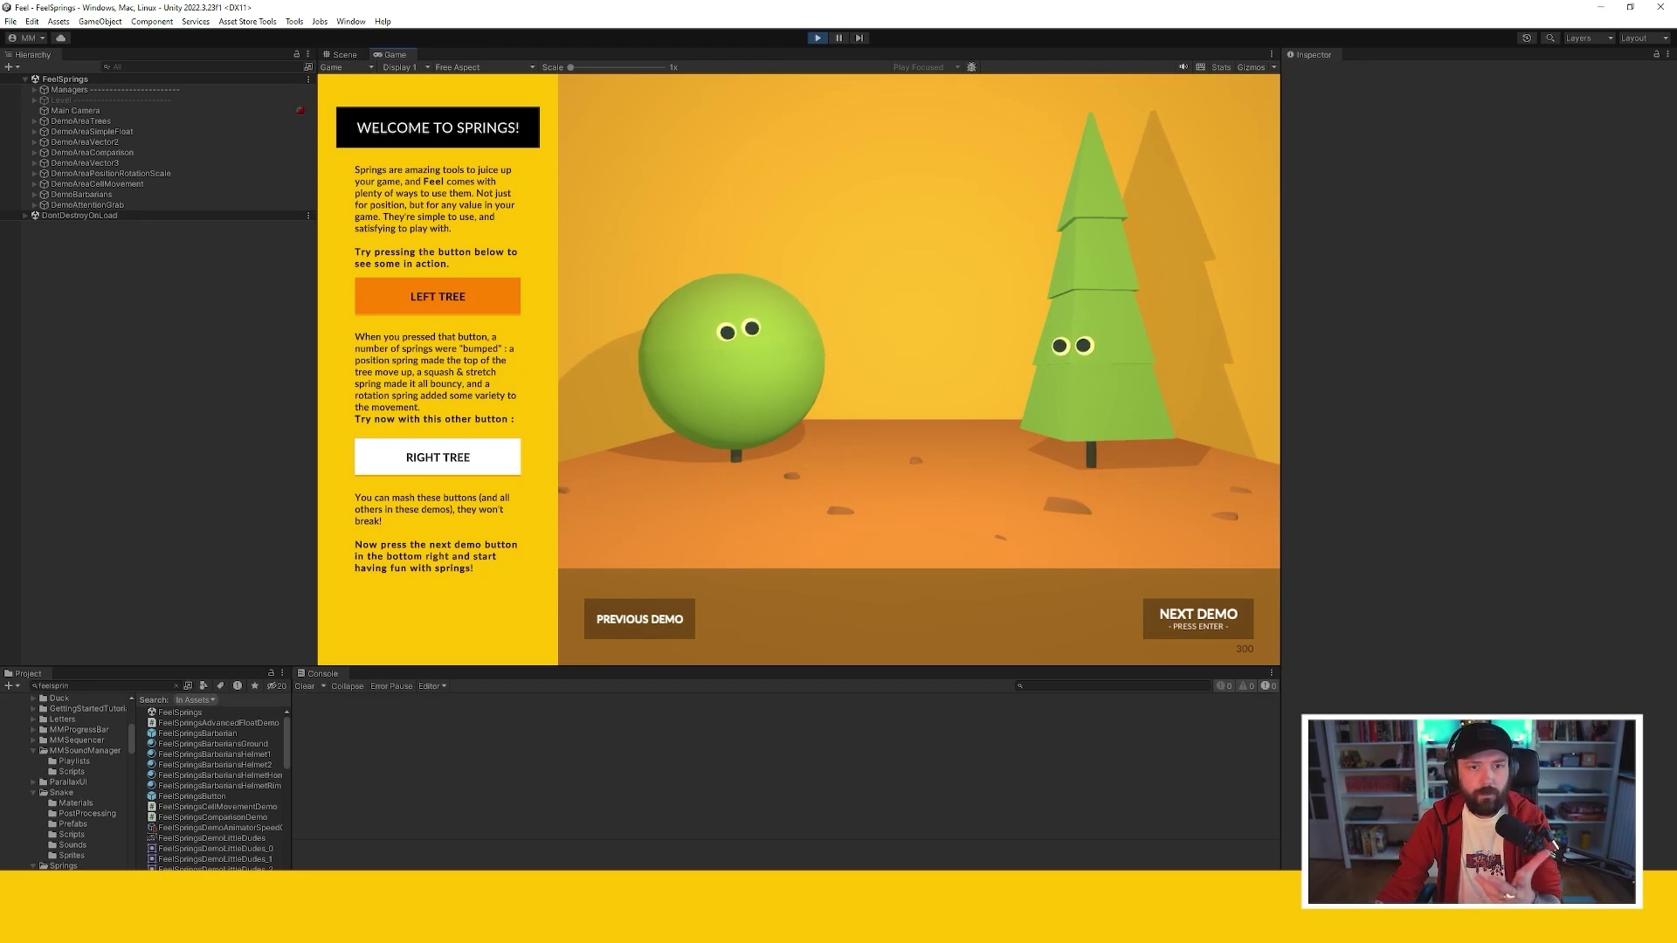
{"action": "left_click", "coordinate": [437, 296]}
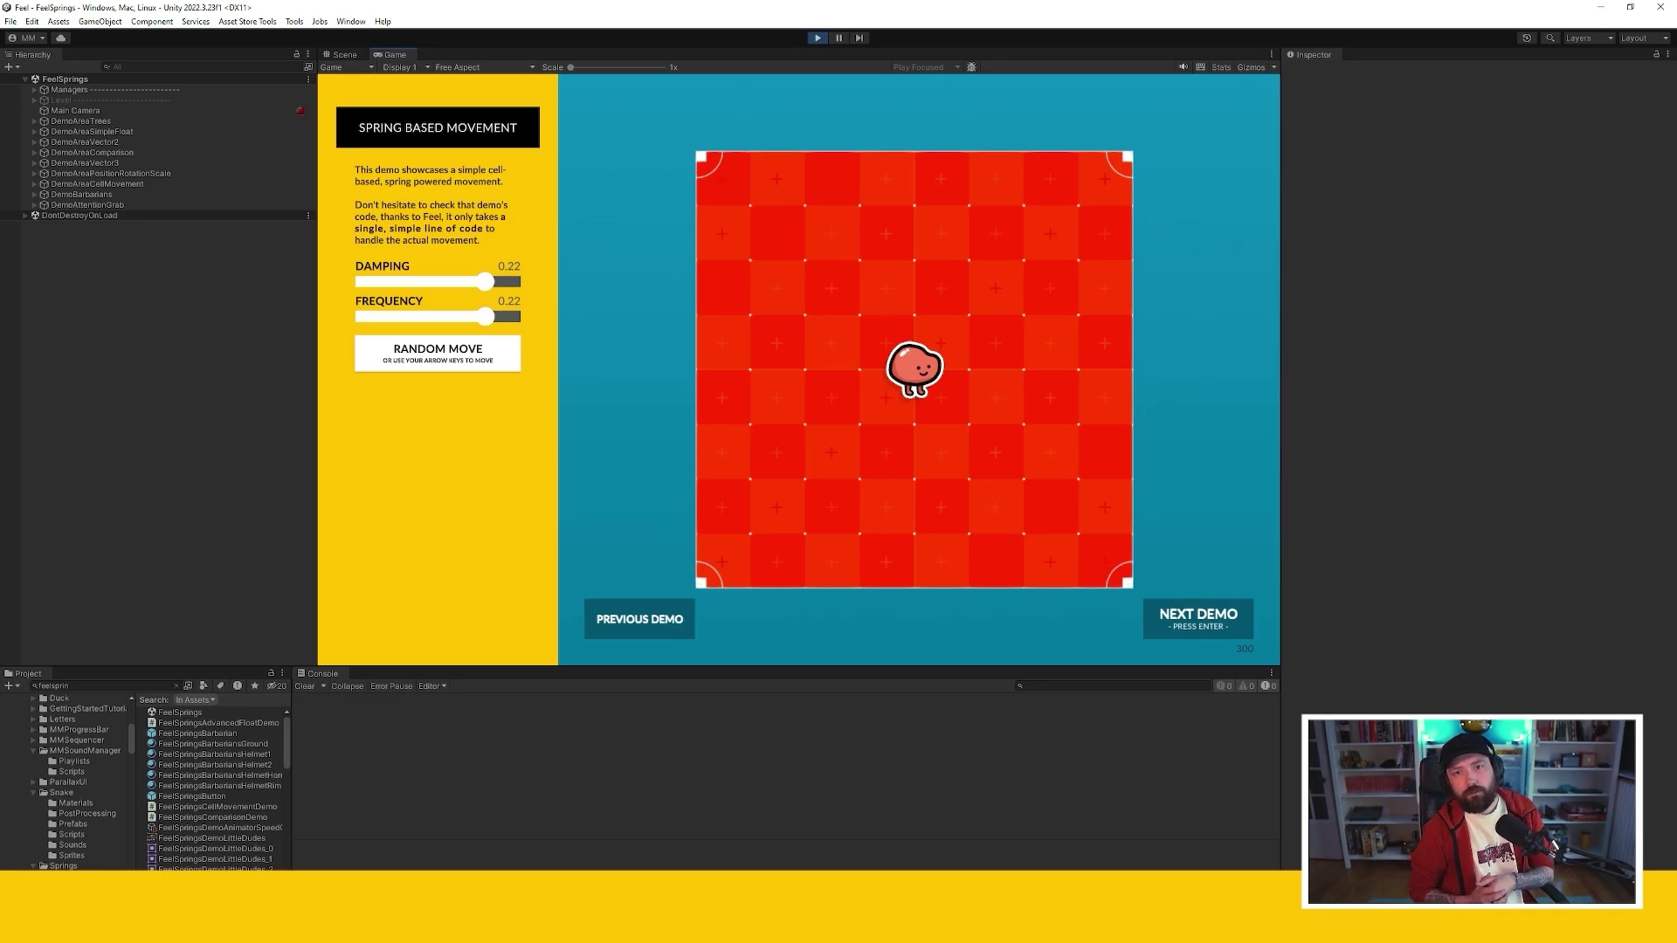
Move the character cell by cell around the red grid in the Spring Based Movement demo, finishing with a random move
{"action": "key", "text": "Left"}
{"action": "key", "text": "Down"}
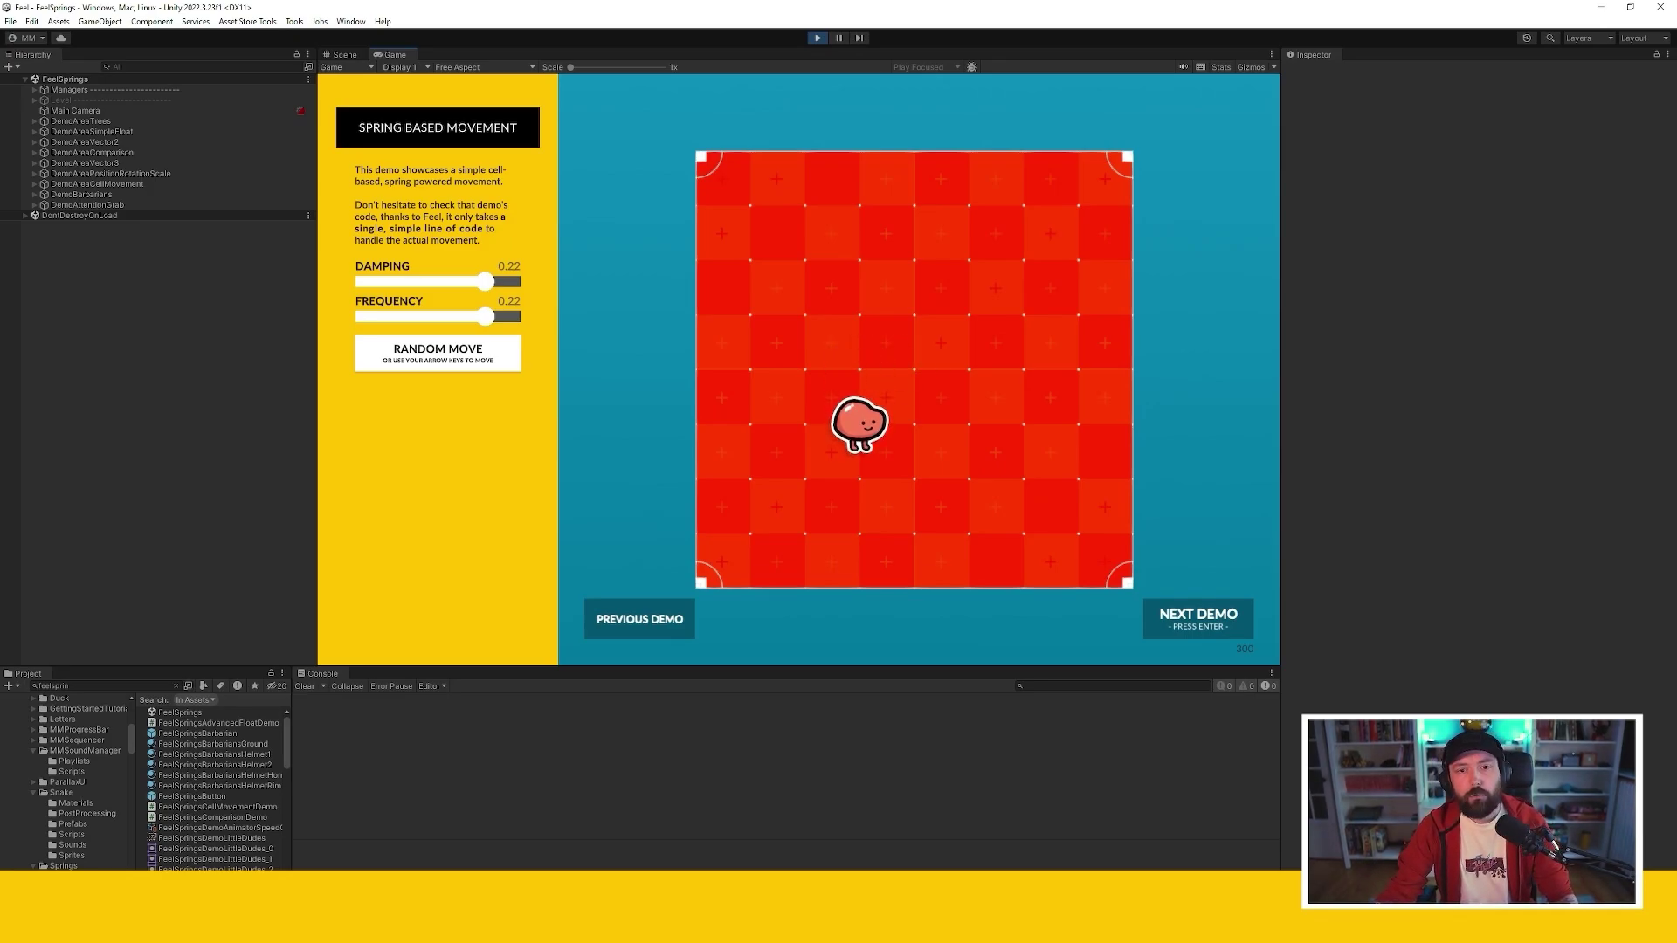
{"action": "key", "text": "Up"}
{"action": "key", "text": "Right"}
{"action": "key", "text": "Right"}
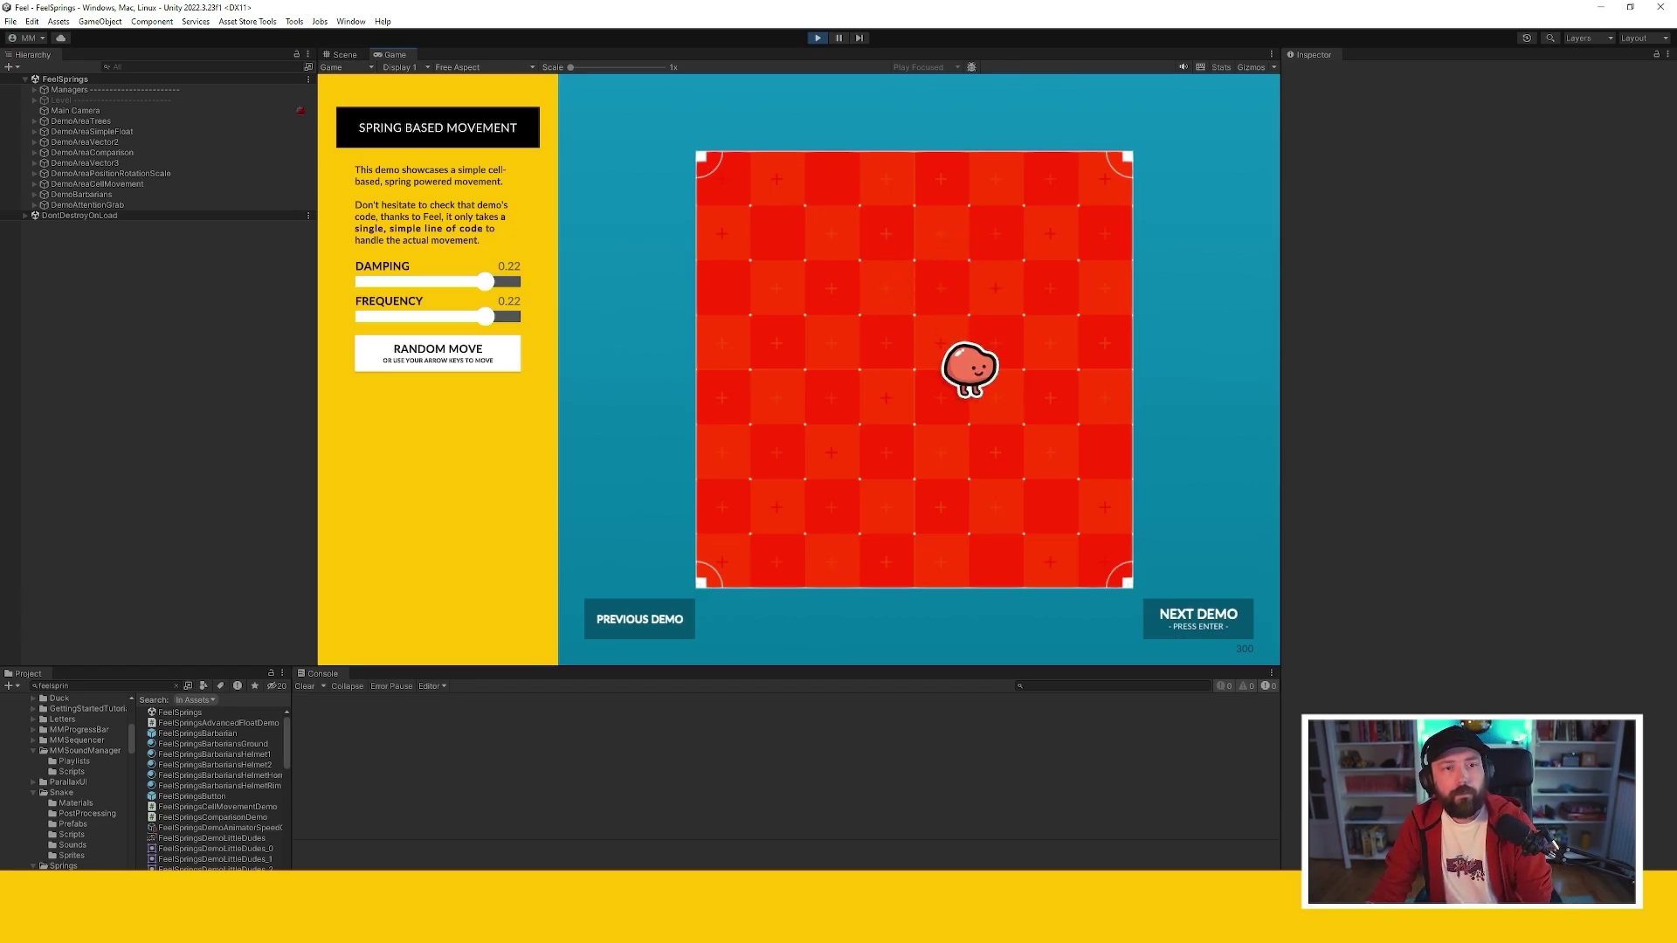
{"action": "key", "text": "Right"}
{"action": "key", "text": "Left"}
{"action": "key", "text": "Right"}
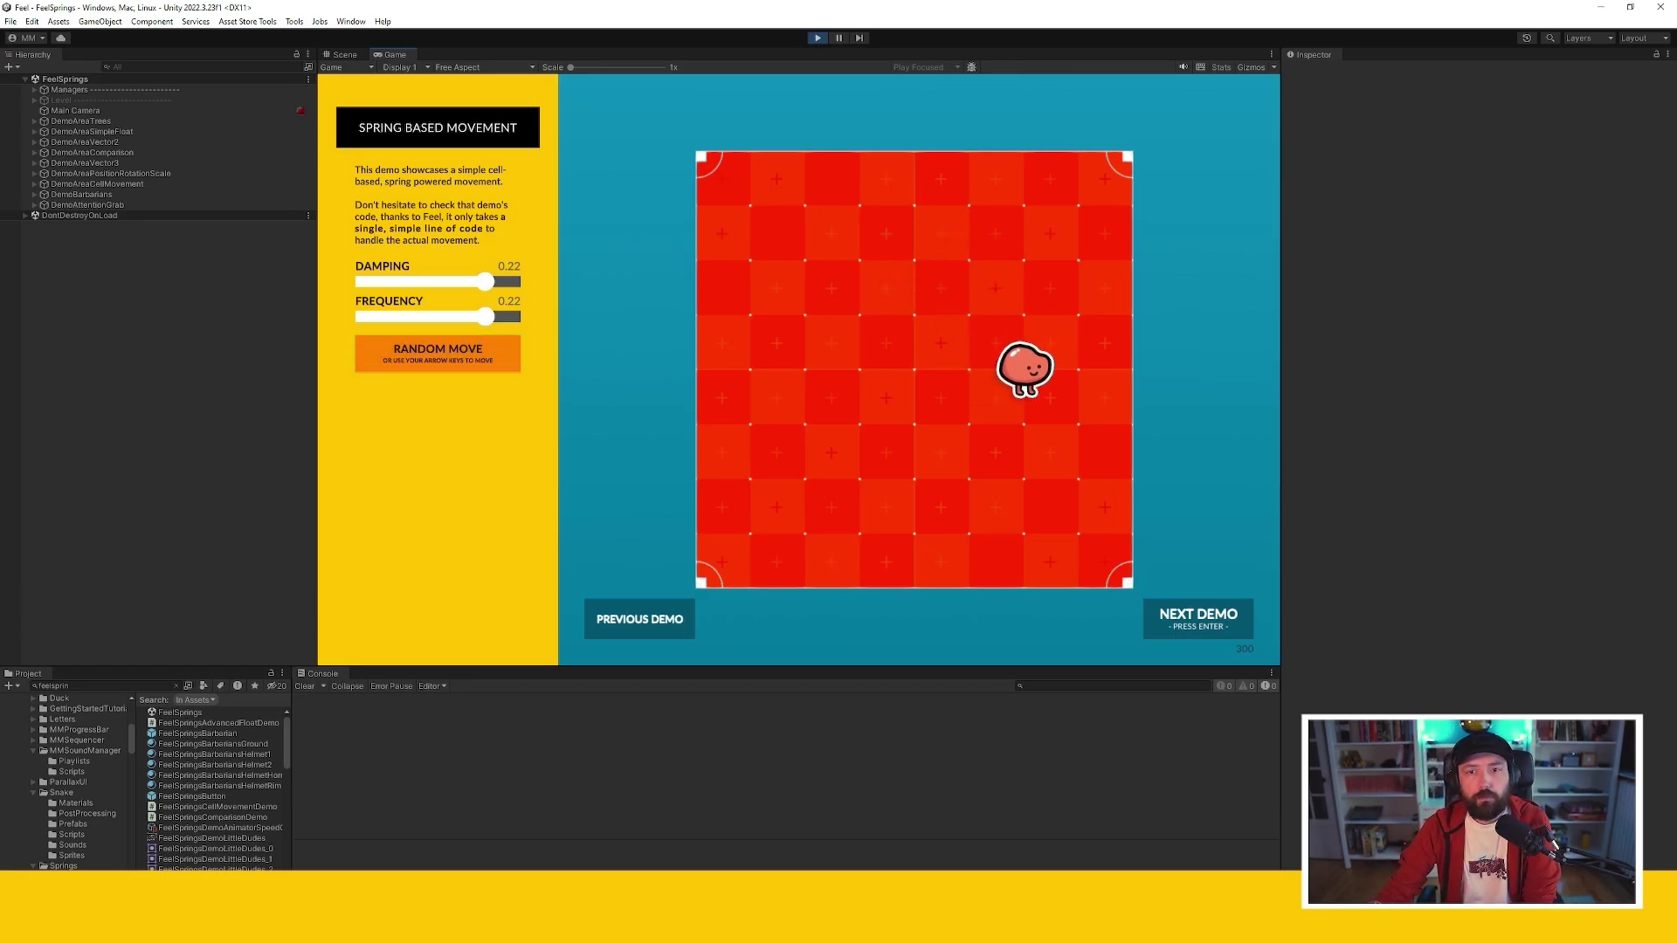
{"action": "key", "text": "space"}
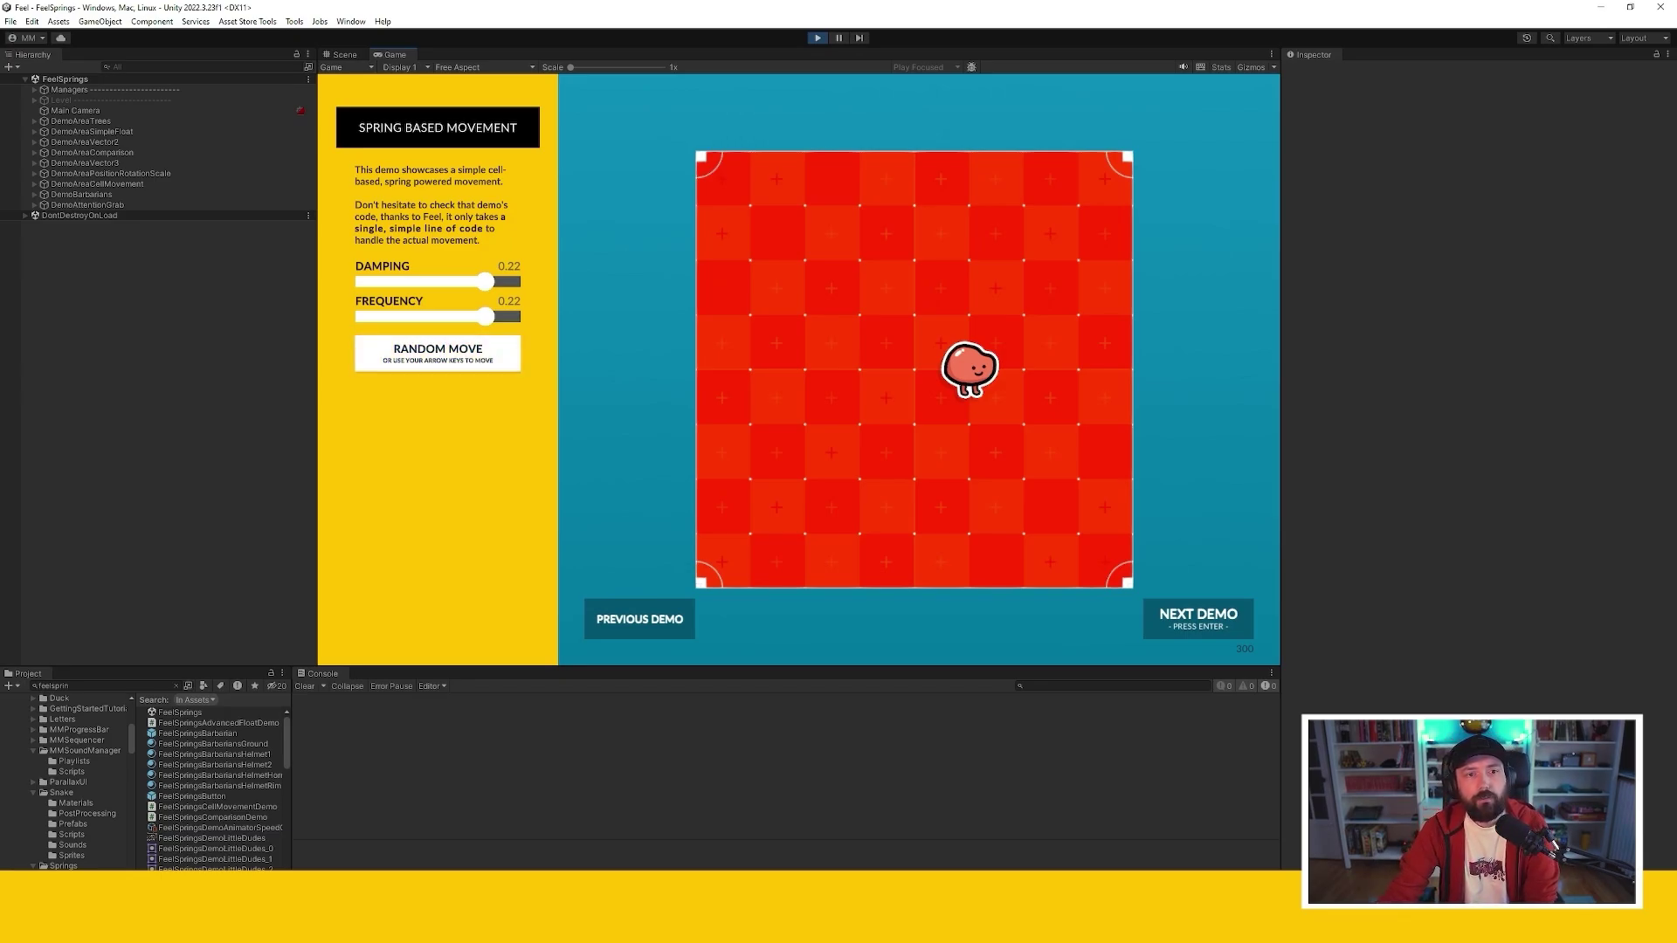
Set the damping to 0.92 and test it with several random moves and a one-cell move to the right
{"action": "left_click_drag", "start_coordinate": [485, 281], "coordinate": [504, 281]}
{"action": "left_click", "coordinate": [438, 353]}
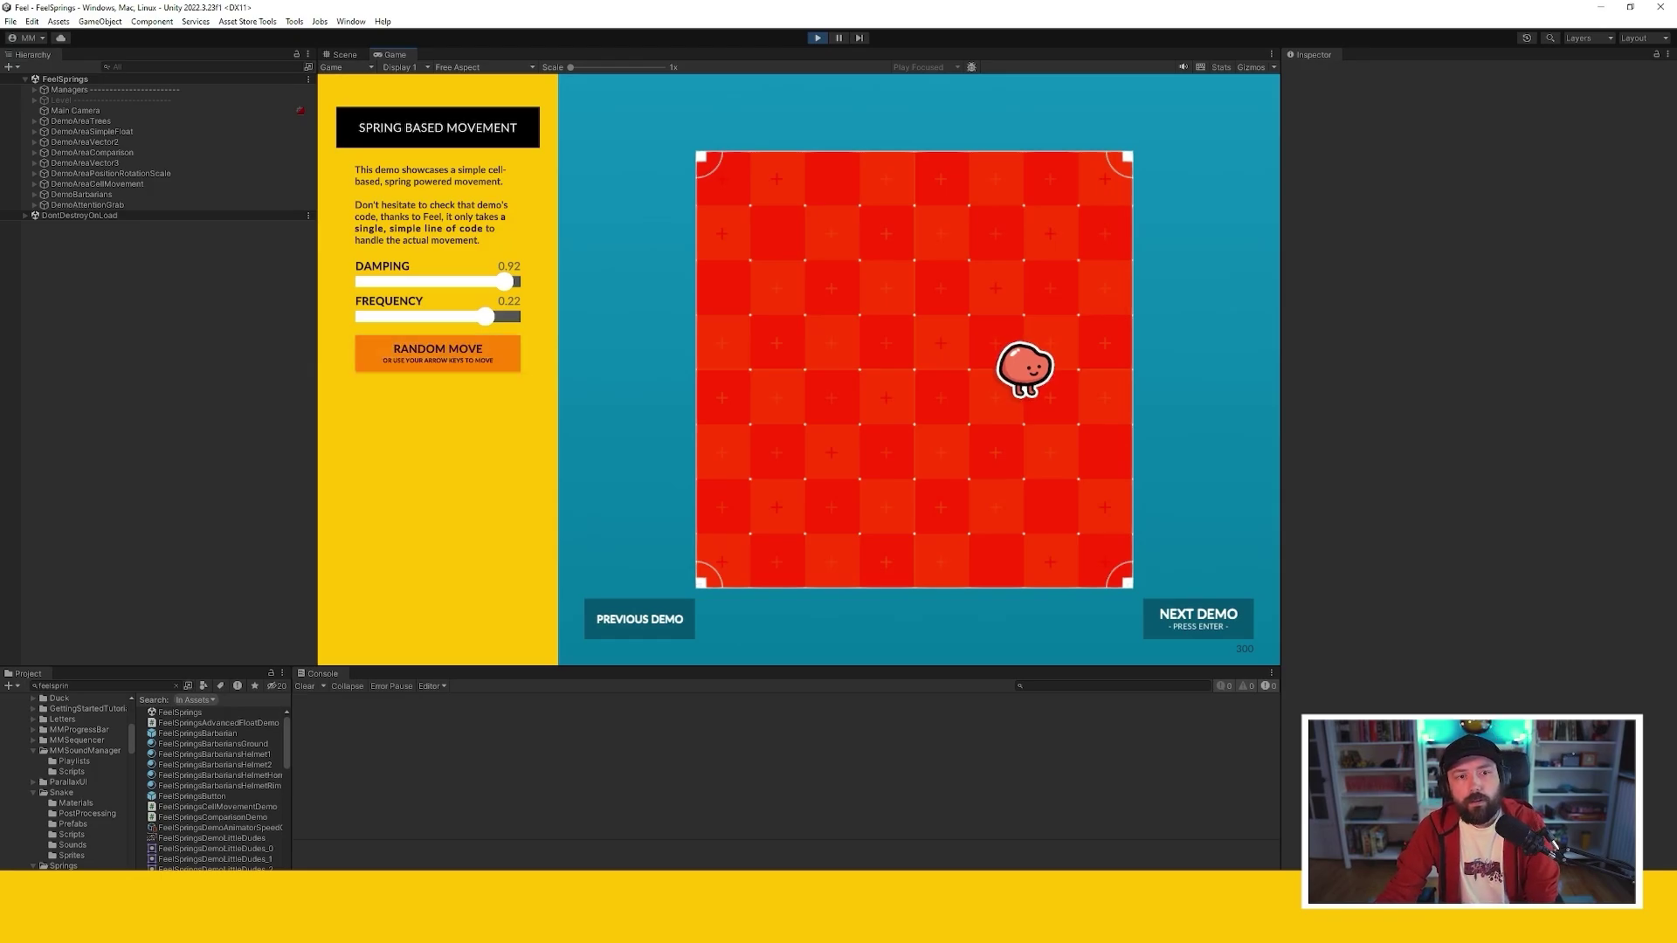
{"action": "left_click", "coordinate": [437, 353]}
{"action": "left_click", "coordinate": [438, 352]}
{"action": "key", "text": "Right"}
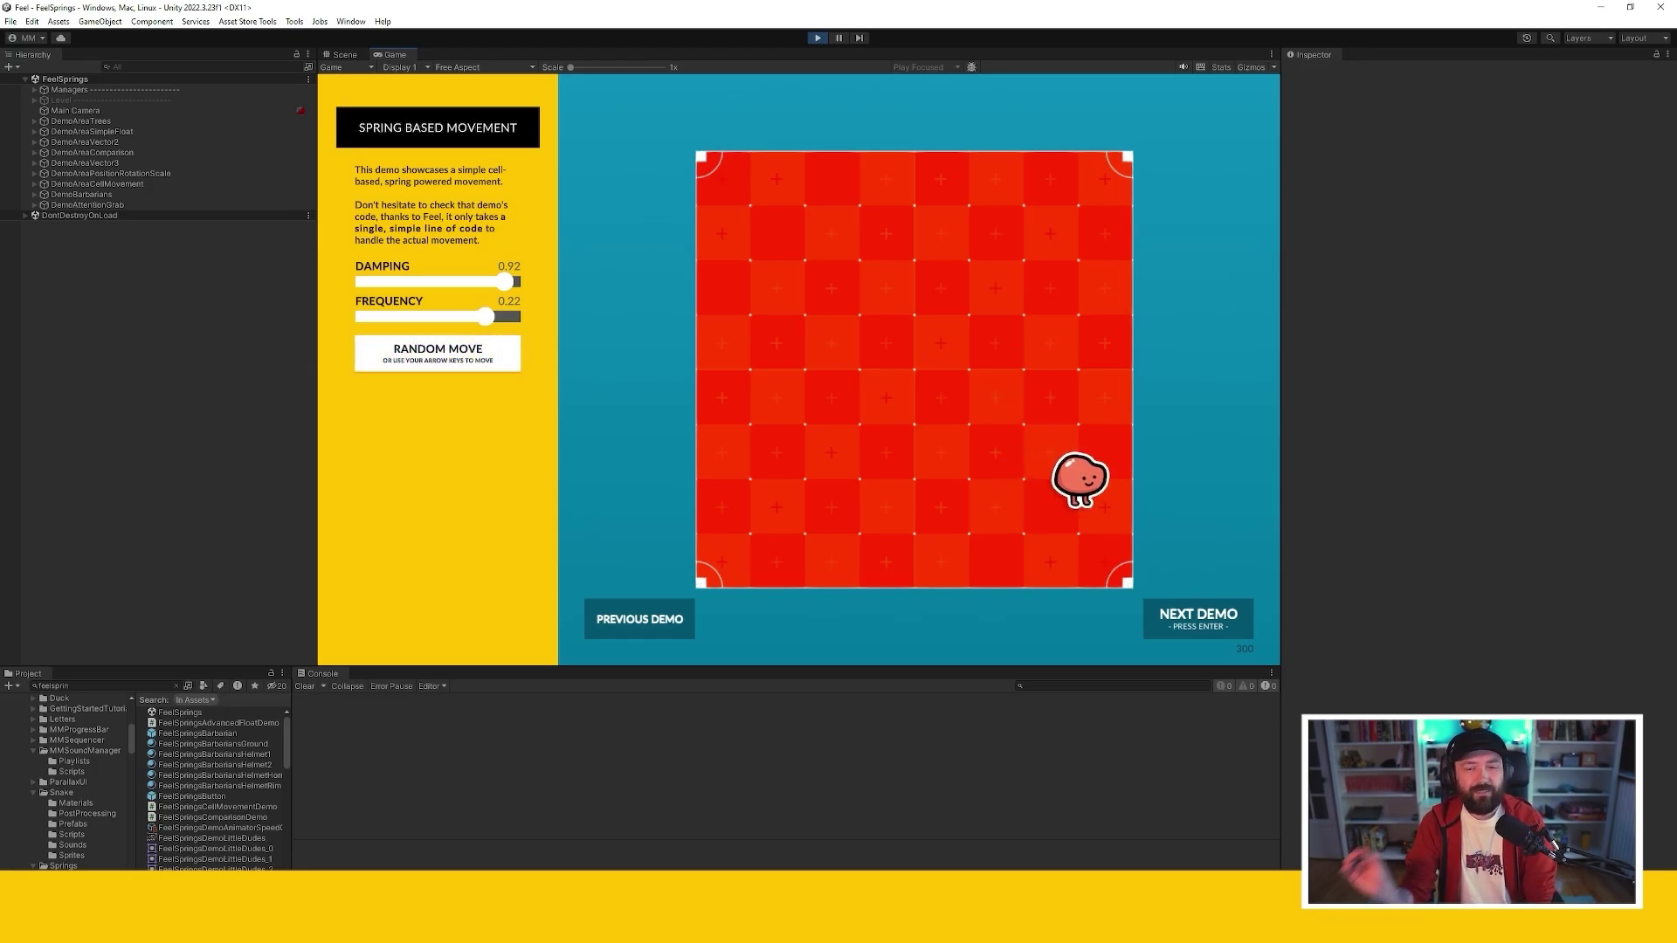
Set the damping to 0.17 and move the character one cell left, then down, up and down again
{"action": "left_click_drag", "start_coordinate": [504, 282], "coordinate": [383, 281]}
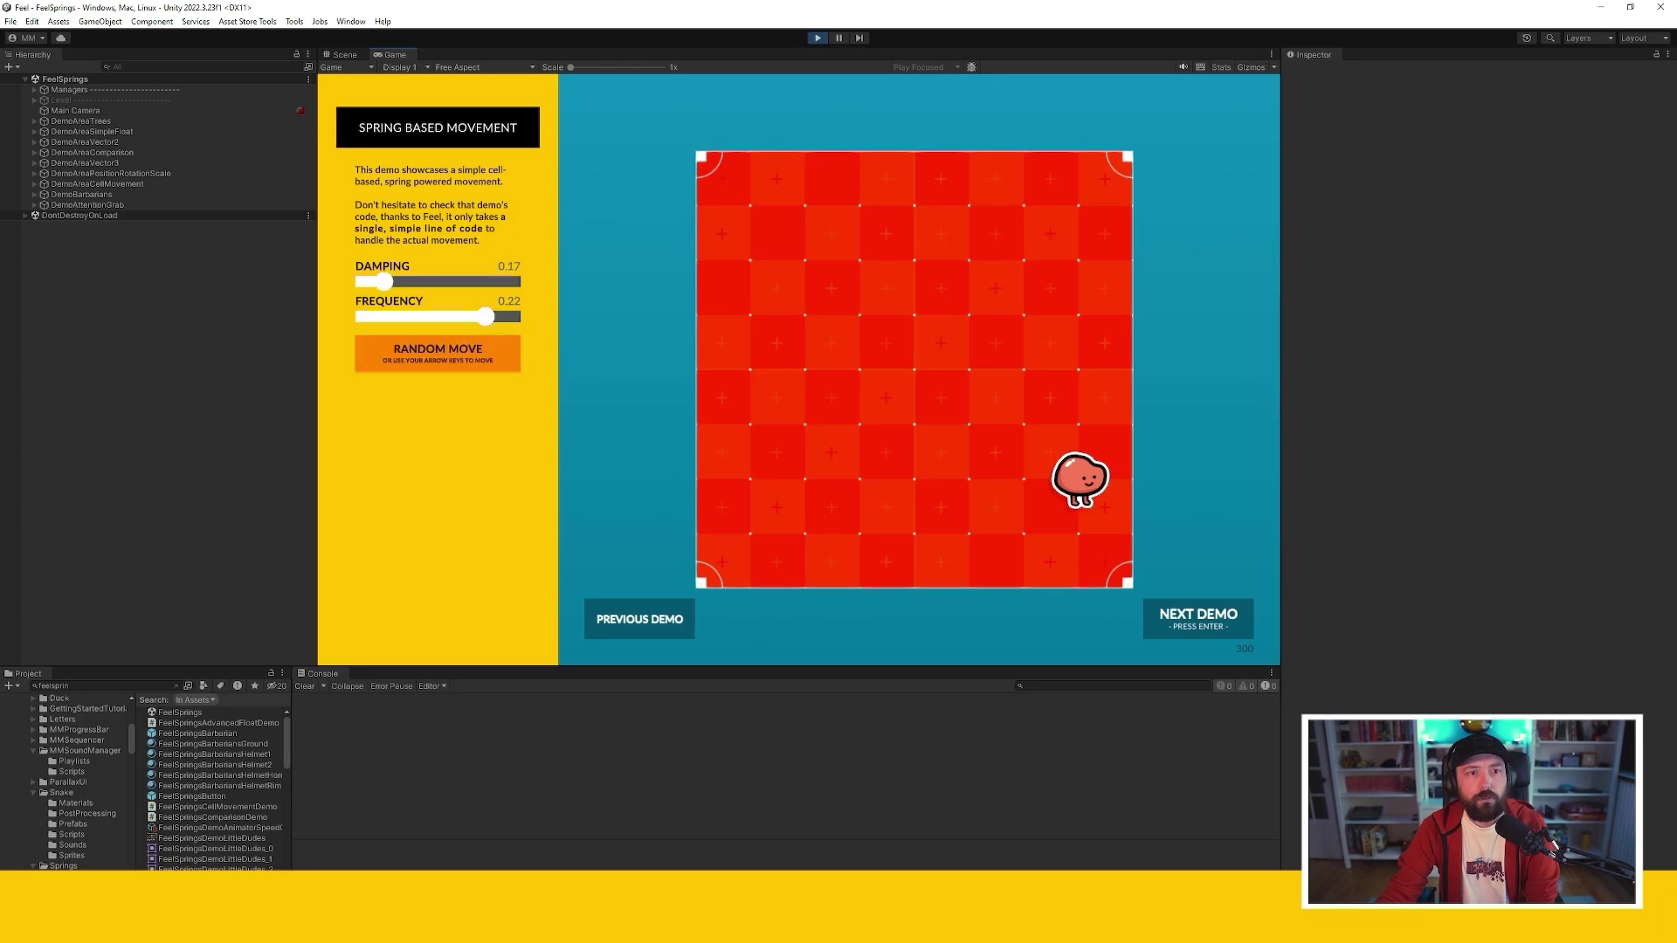
{"action": "key", "text": "Left"}
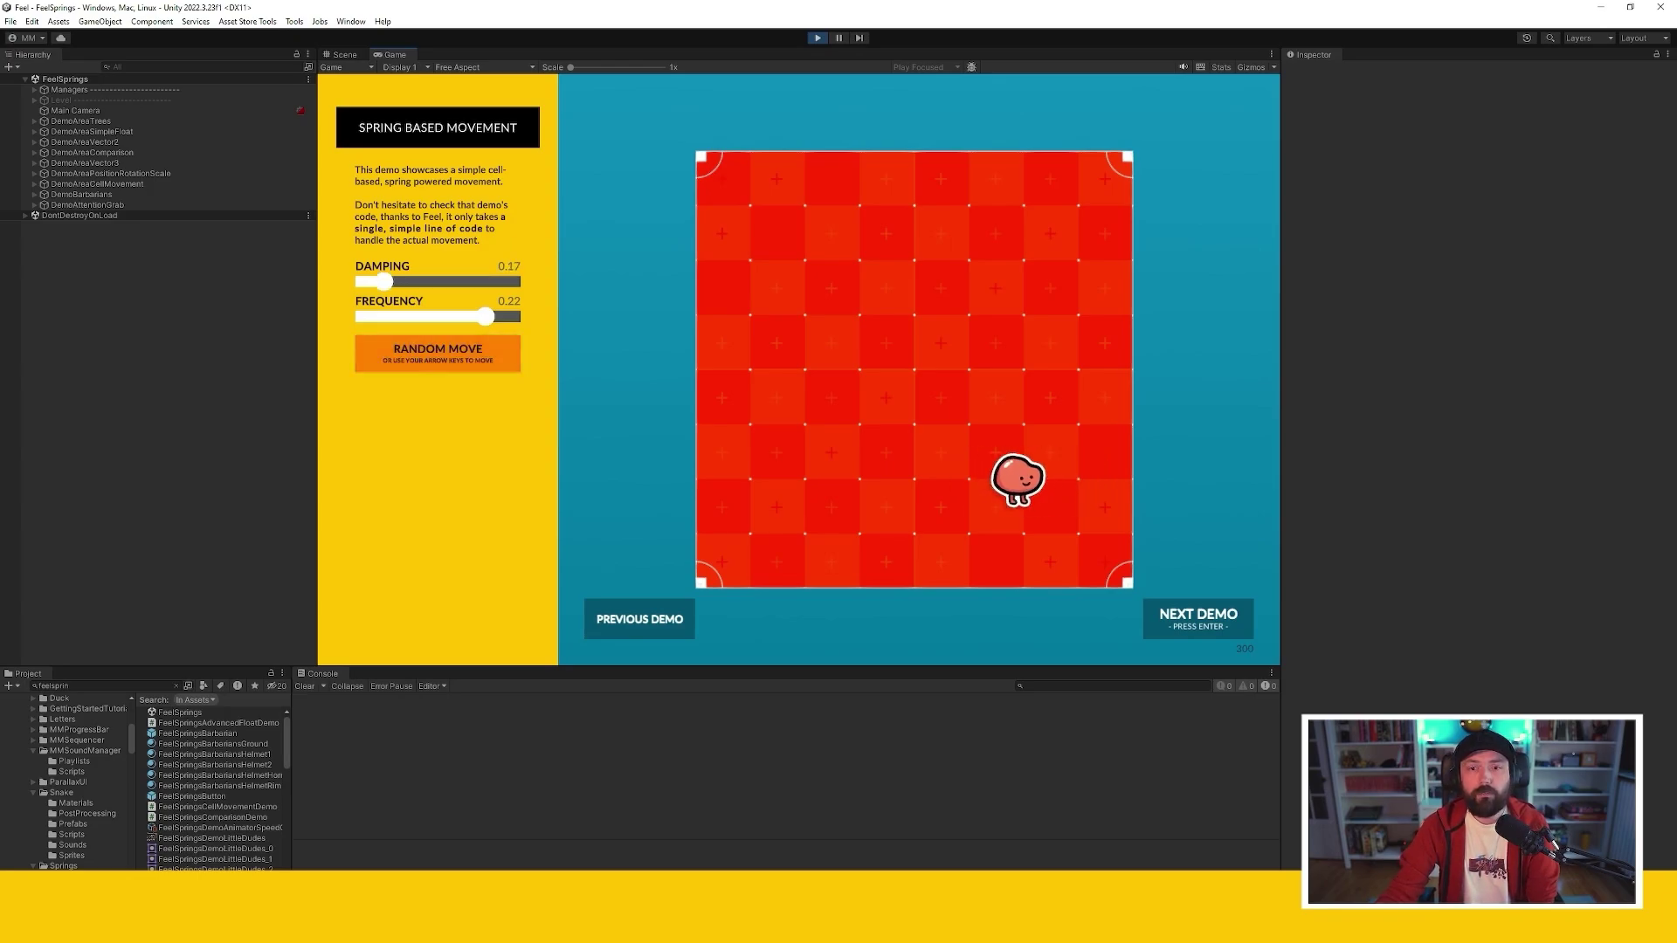
{"action": "key", "text": "Down"}
{"action": "key", "text": "Up"}
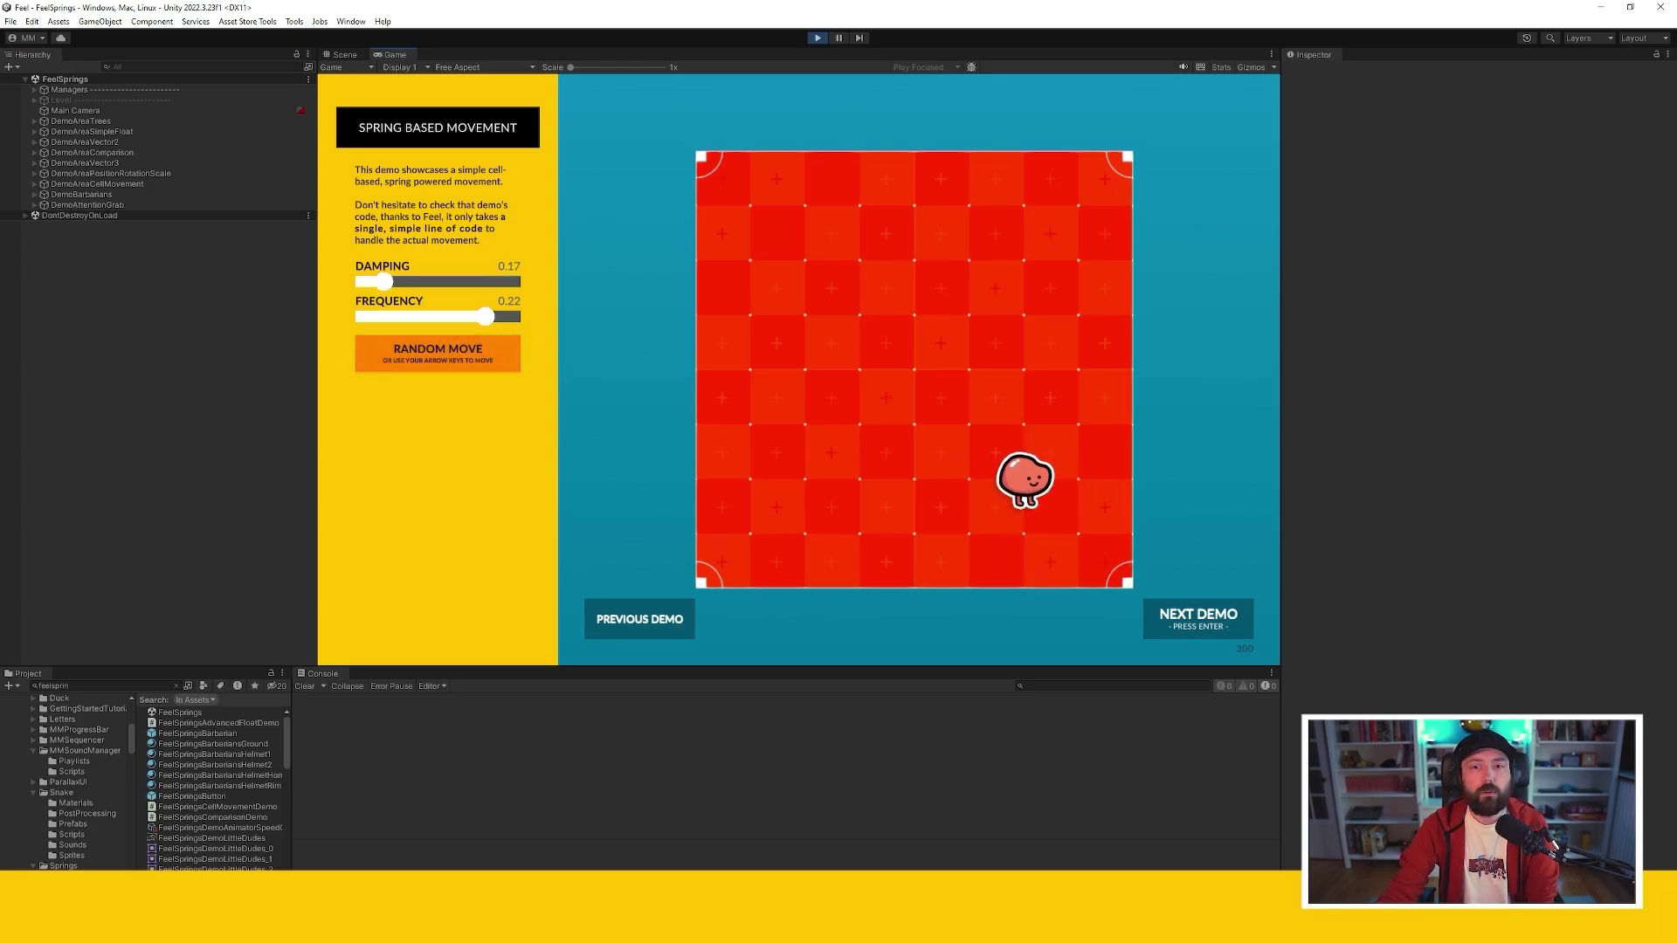
{"action": "key", "text": "Down"}
Set the damping to 0.05 and move the character one cell left and back right
{"action": "left_click_drag", "start_coordinate": [385, 281], "coordinate": [365, 282]}
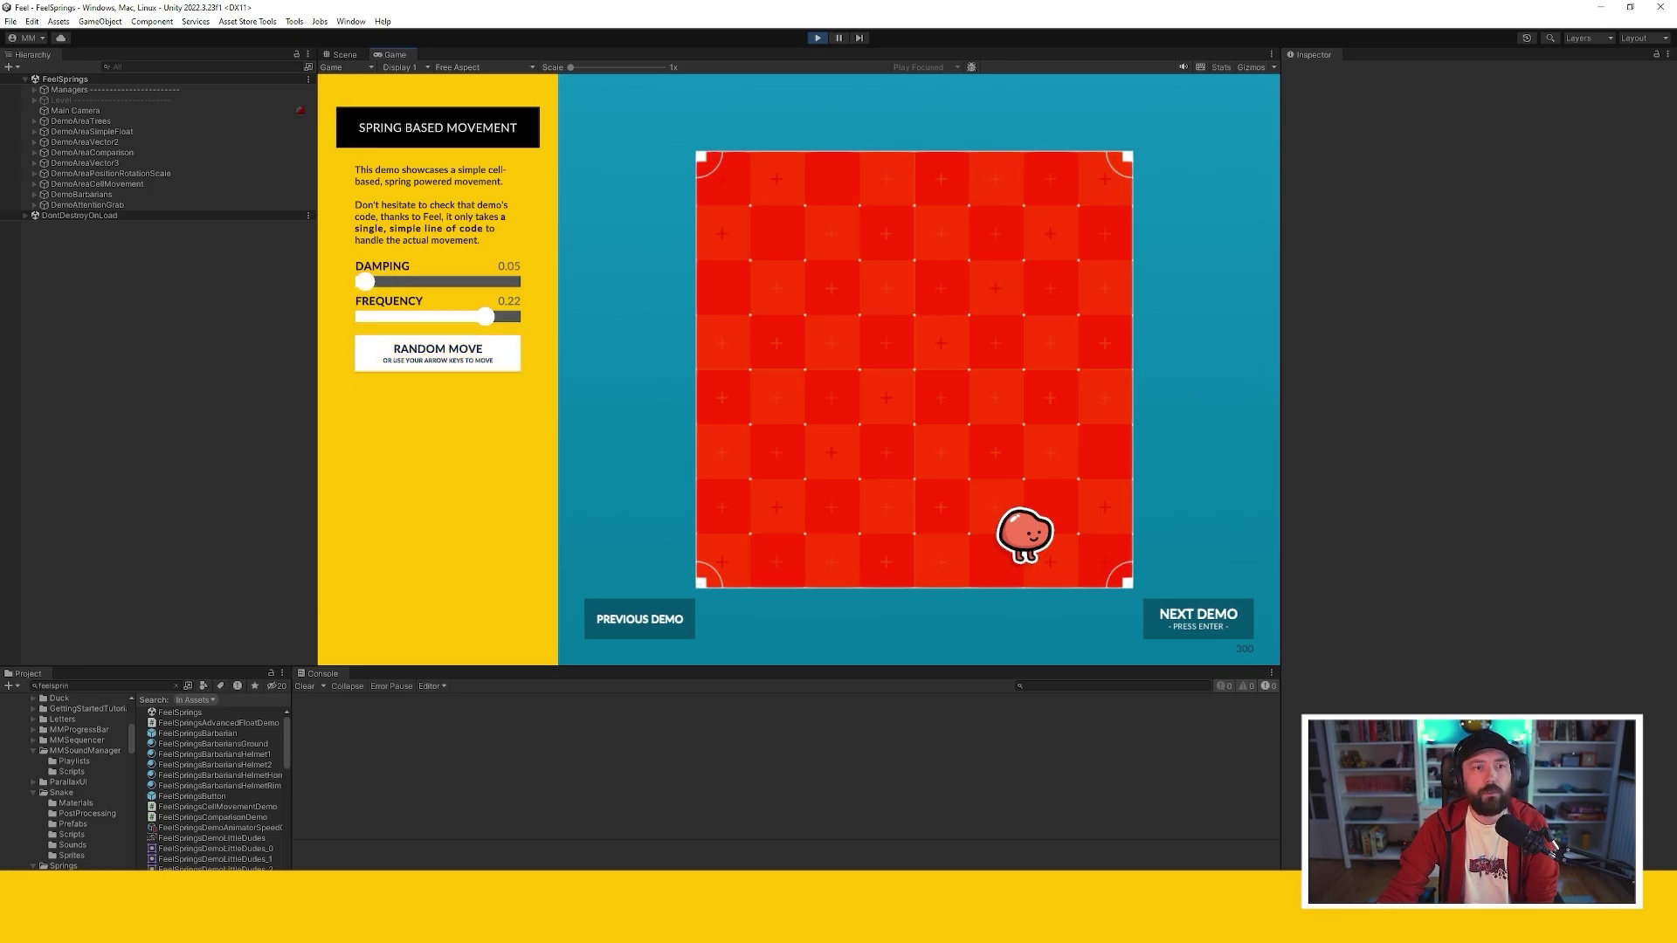
{"action": "key", "text": "Left"}
{"action": "key", "text": "Right"}
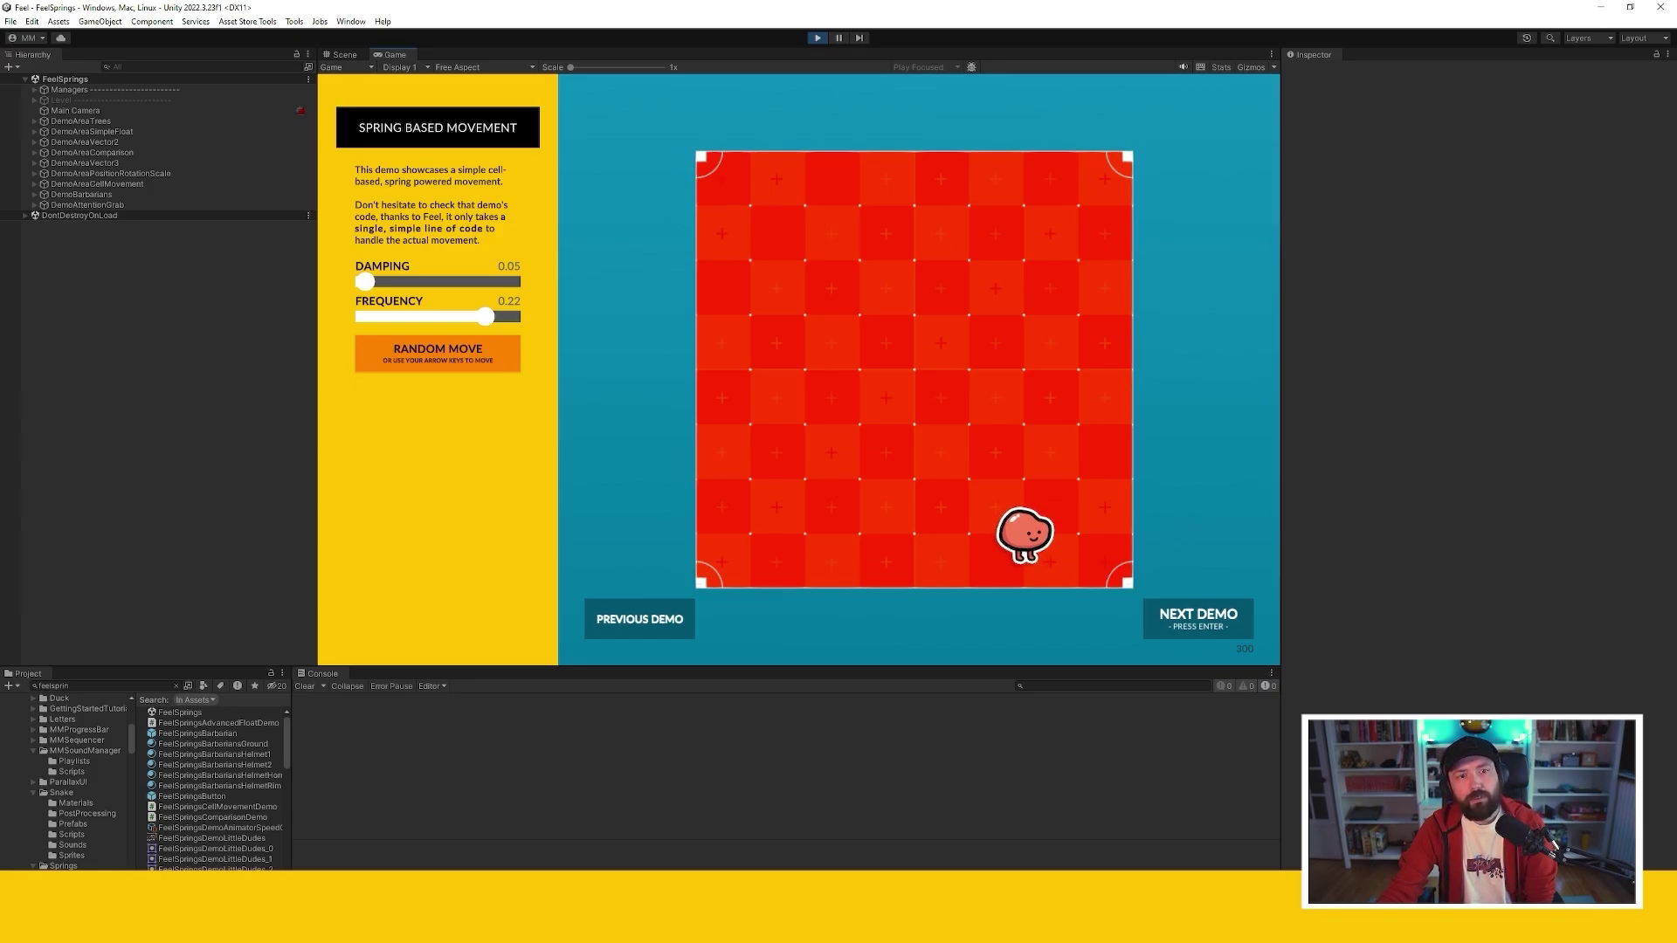
Test the character's movement with the frequency at 9.00, then repeat a random move with a much lower frequency
{"action": "left_click_drag", "start_coordinate": [486, 316], "coordinate": [501, 316]}
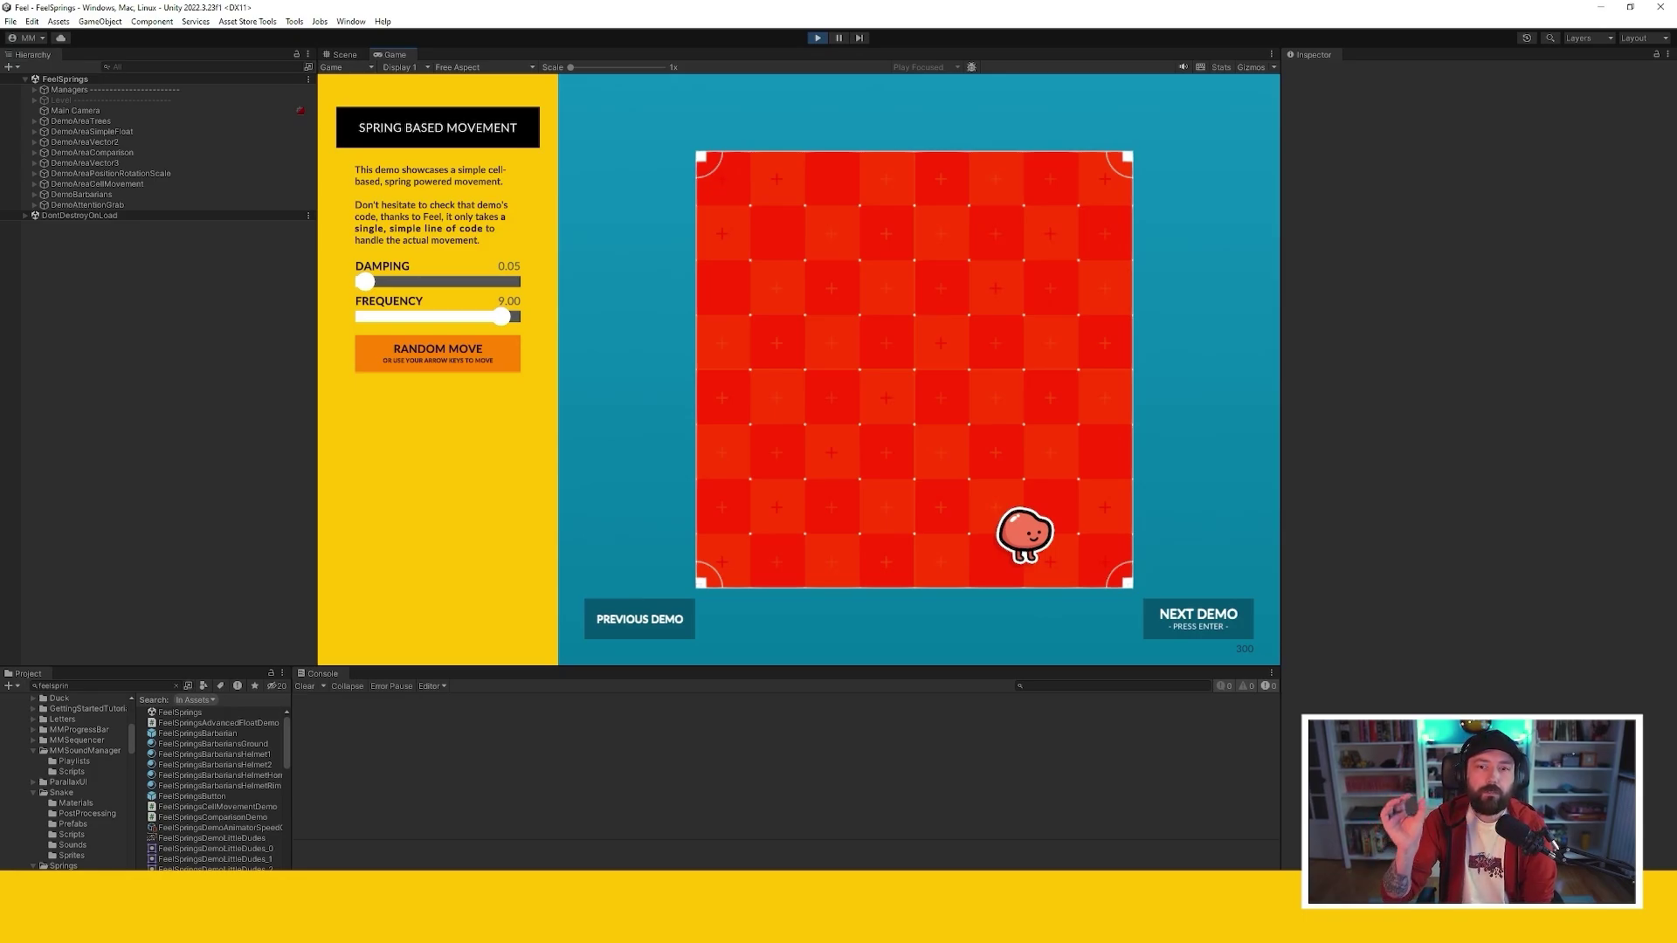
{"action": "key", "text": "Up"}
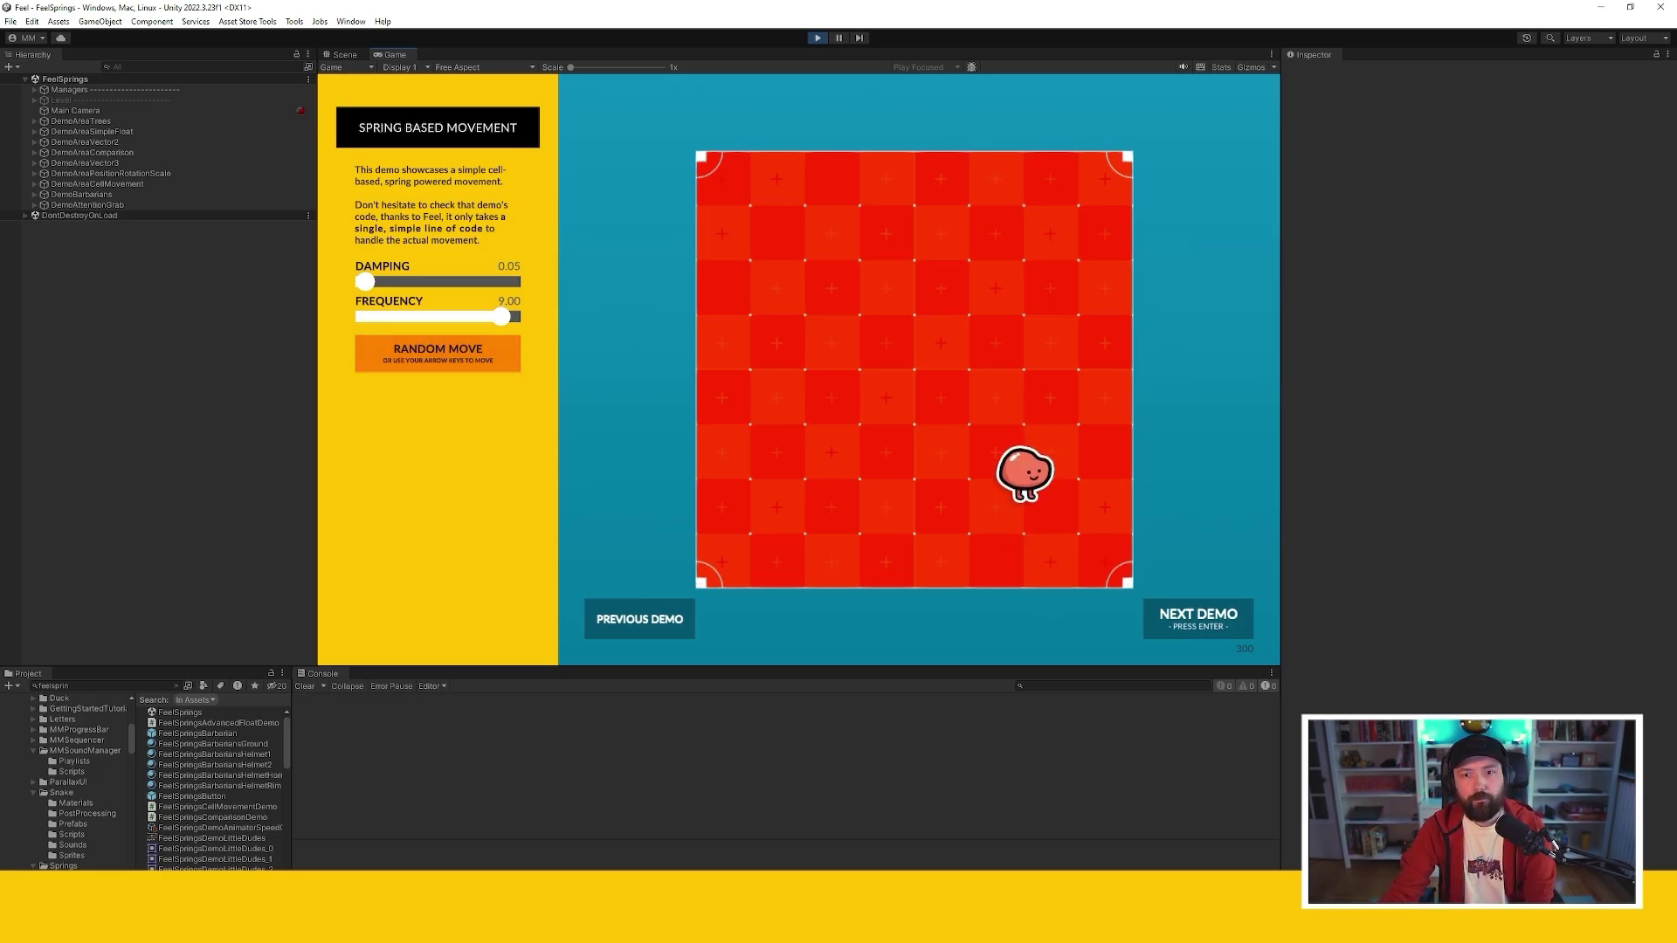
{"action": "left_click", "coordinate": [438, 353]}
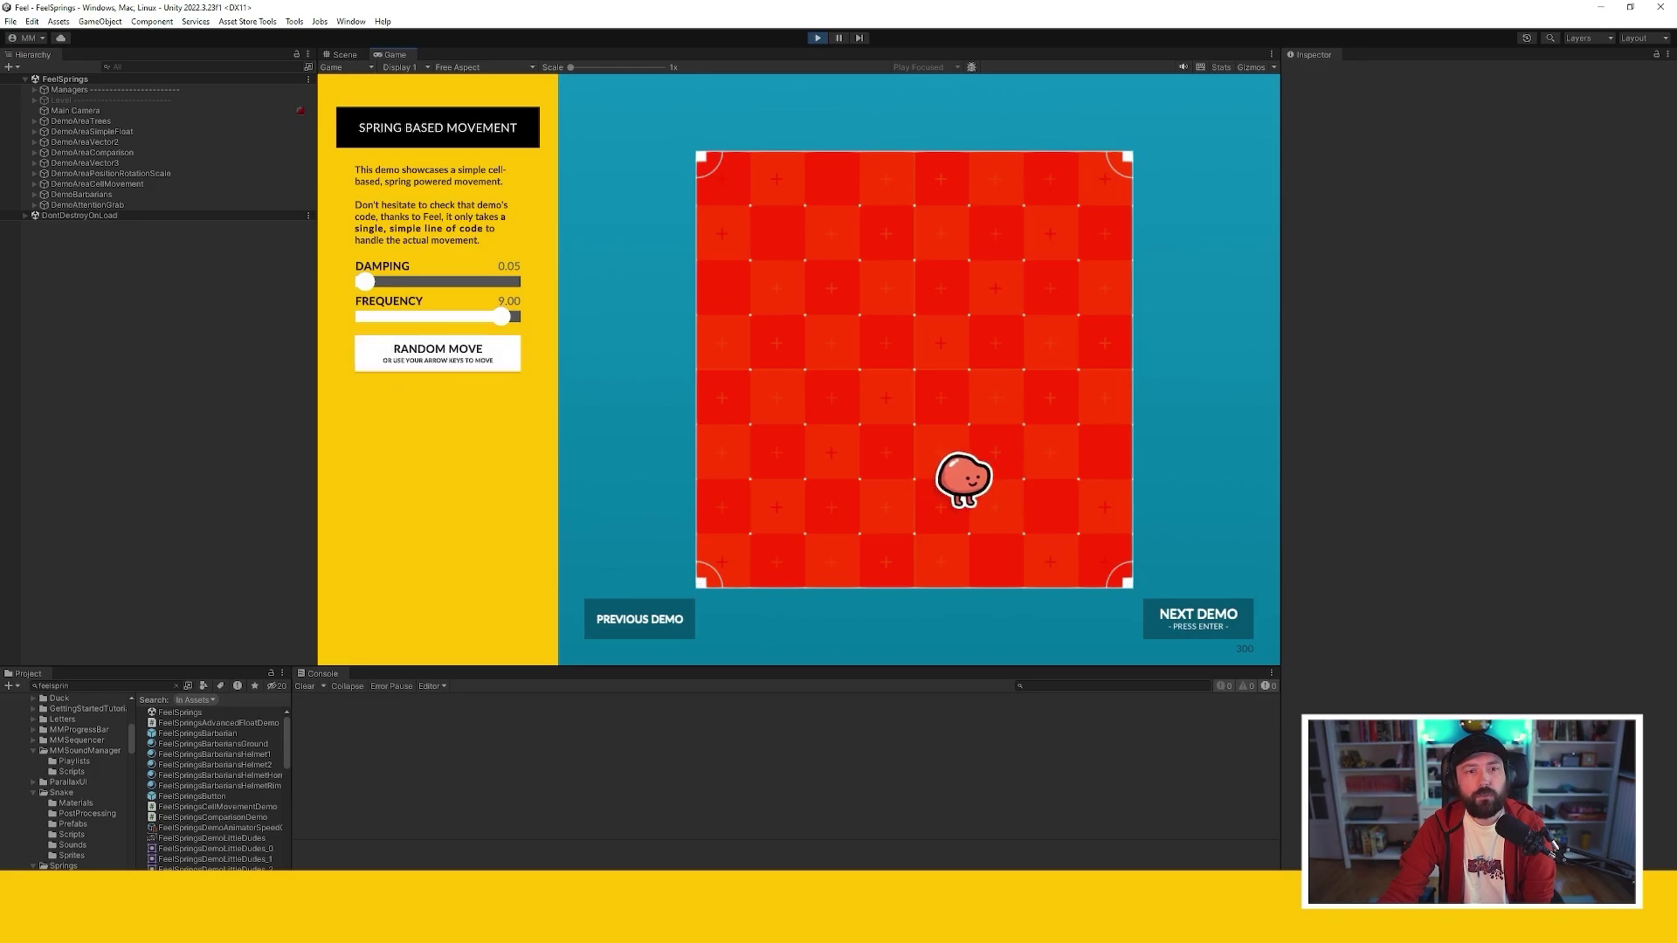
{"action": "left_click_drag", "start_coordinate": [501, 316], "coordinate": [372, 316]}
{"action": "left_click", "coordinate": [438, 353]}
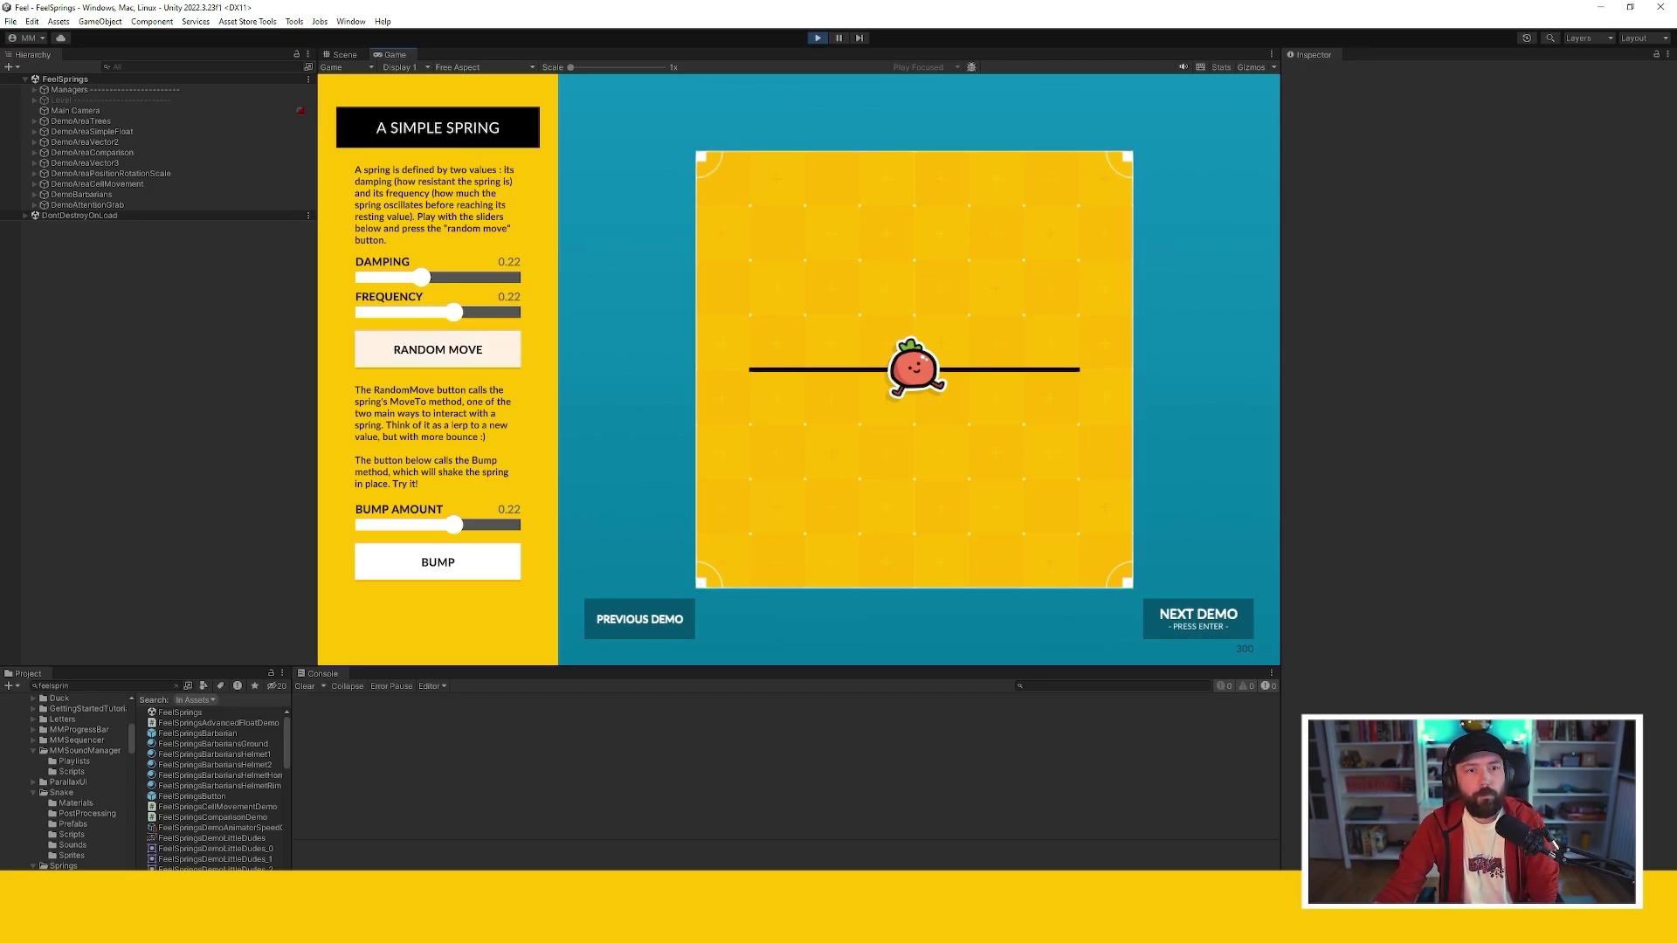
Trigger repeated random moves of the character along the horizontal line in the A Simple Spring demo
{"action": "left_click", "coordinate": [437, 350]}
{"action": "left_click", "coordinate": [437, 349]}
{"action": "left_click", "coordinate": [436, 350]}
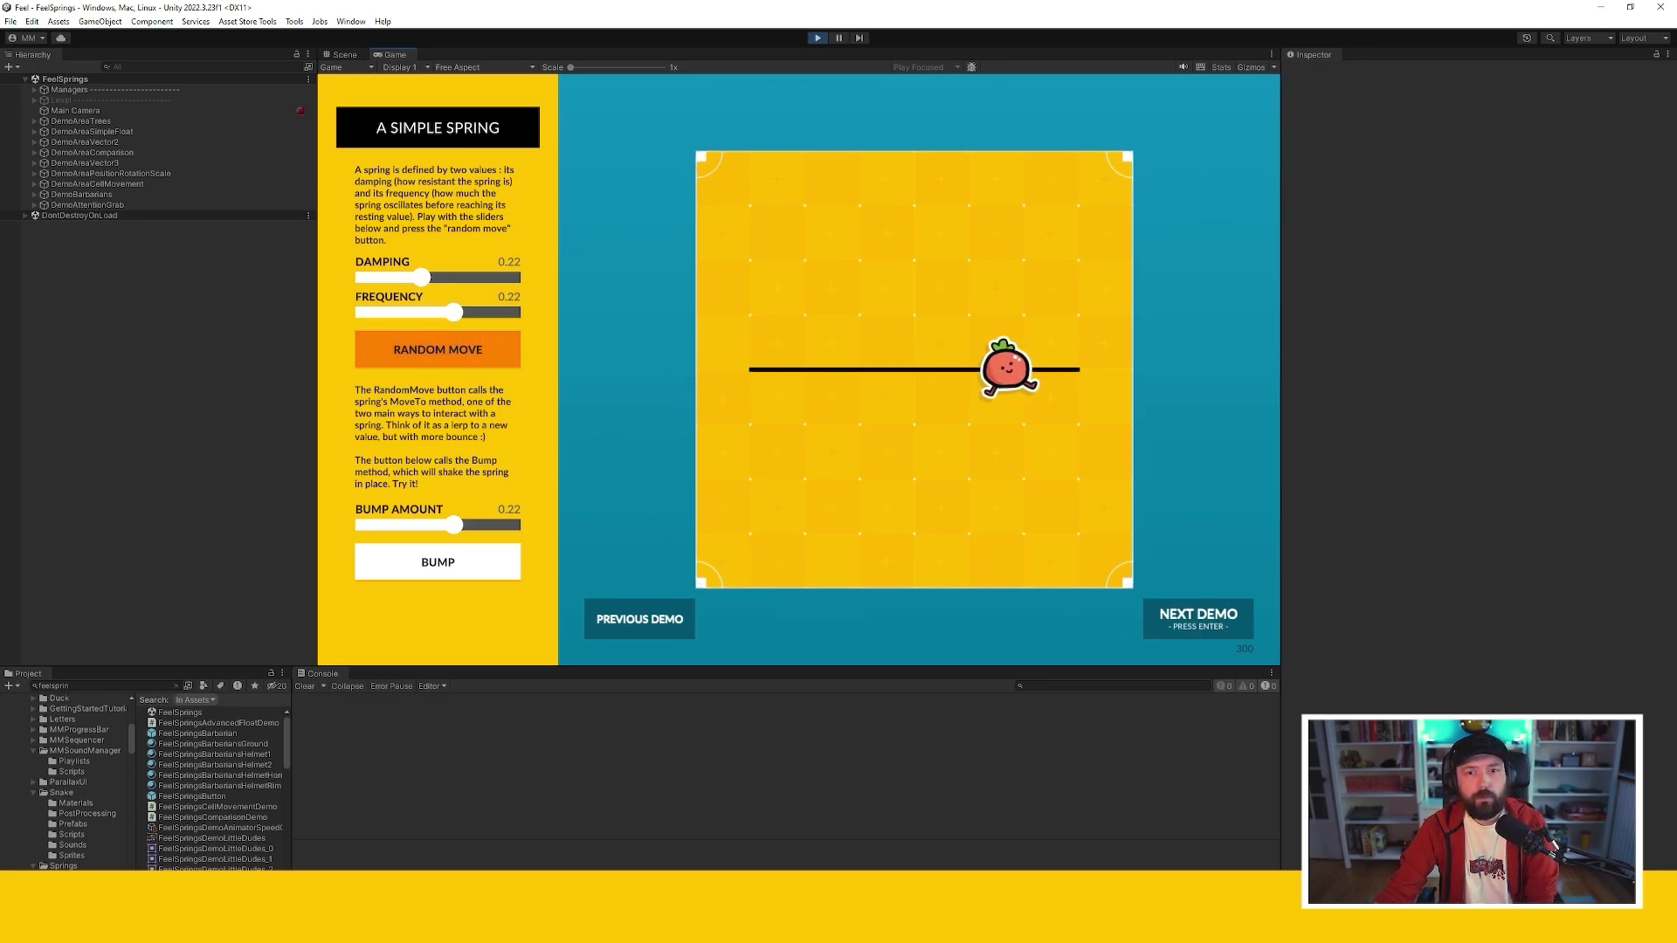
{"action": "key", "text": "space"}
{"action": "key", "text": "space"}
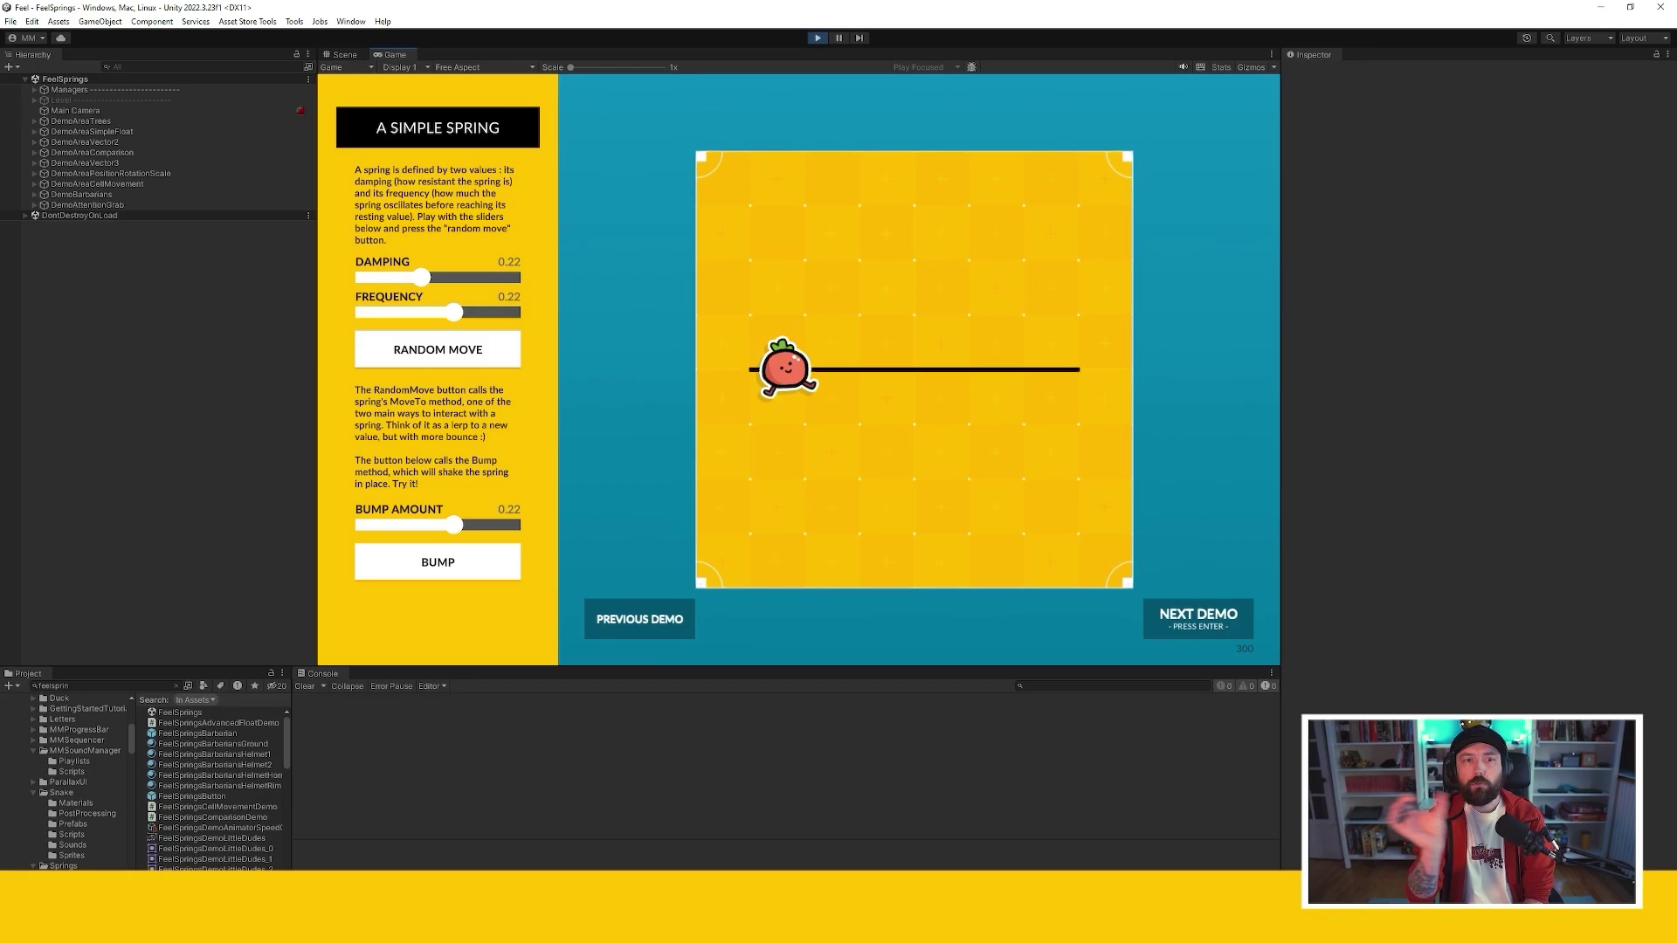
{"action": "key", "text": "space"}
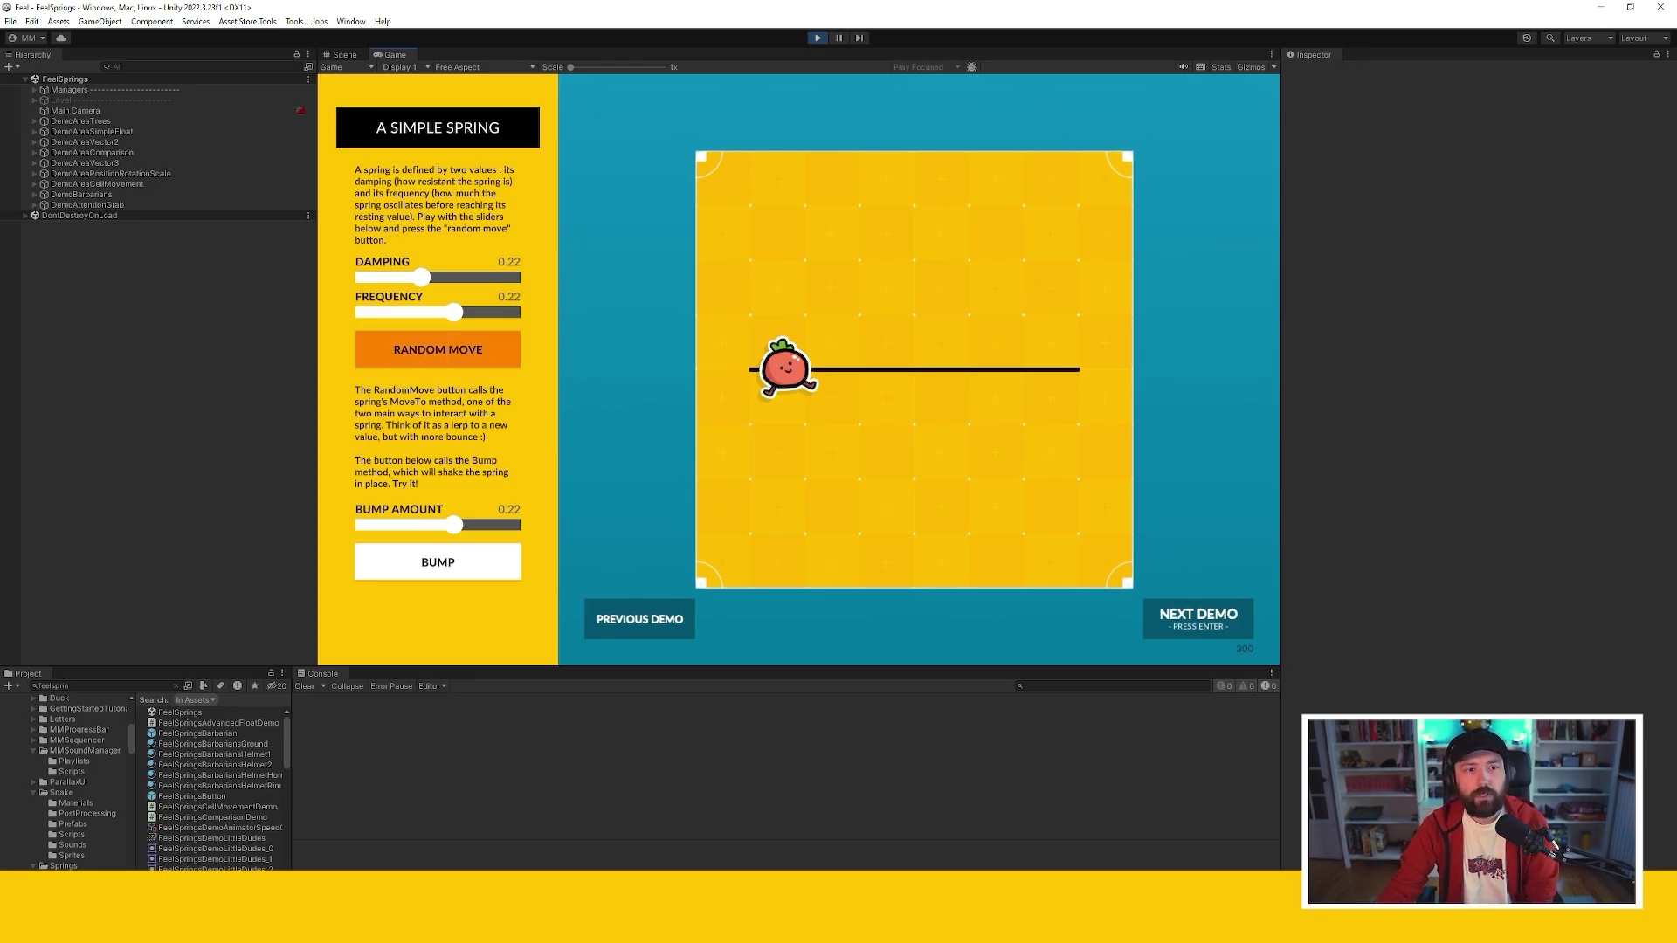
Bump the character in place at the default amount, then bump it again with the bump amount set to 10.00
{"action": "key", "text": "b"}
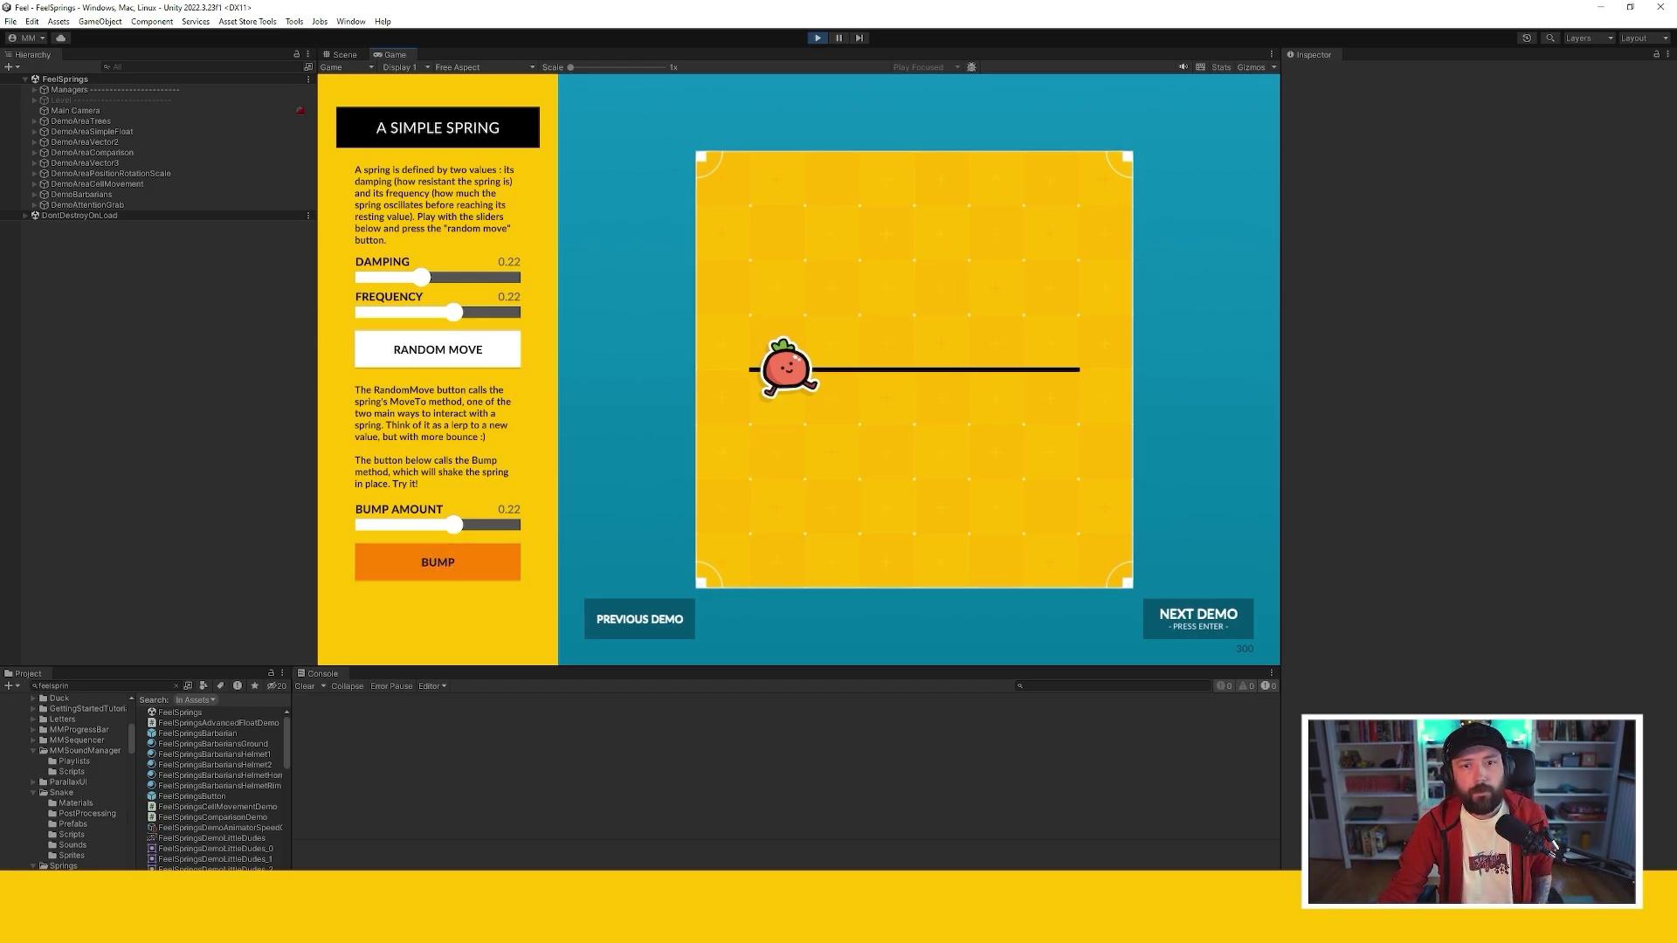
{"action": "left_click", "coordinate": [438, 562]}
{"action": "left_click_drag", "start_coordinate": [454, 525], "coordinate": [518, 524]}
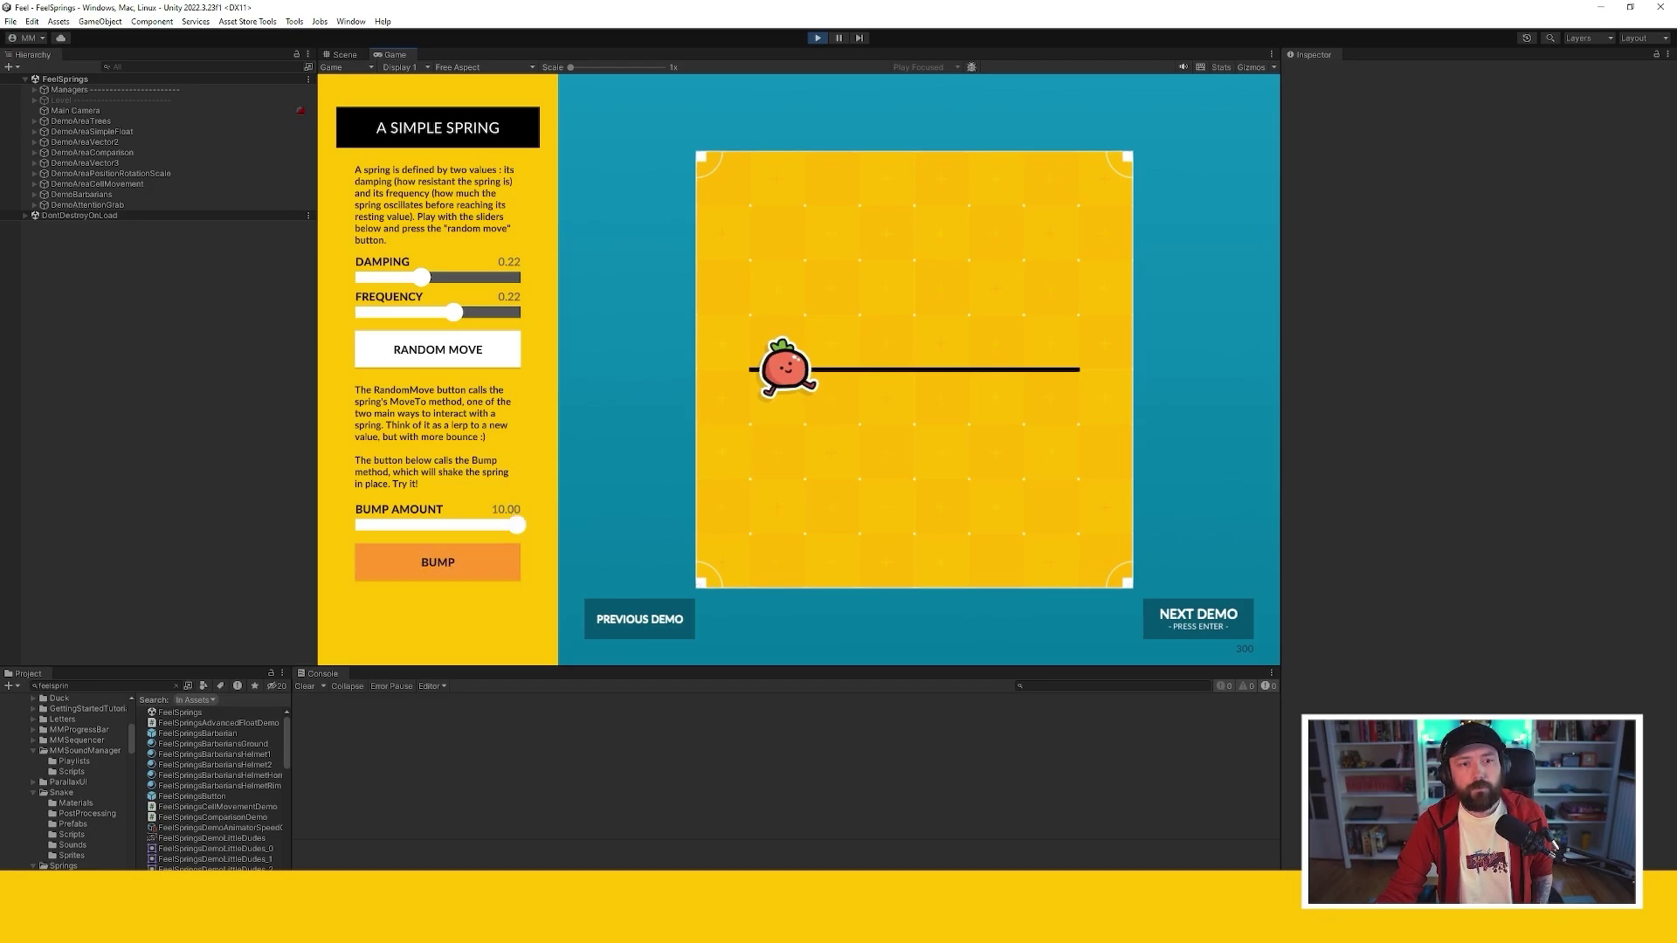
{"action": "left_click", "coordinate": [438, 561]}
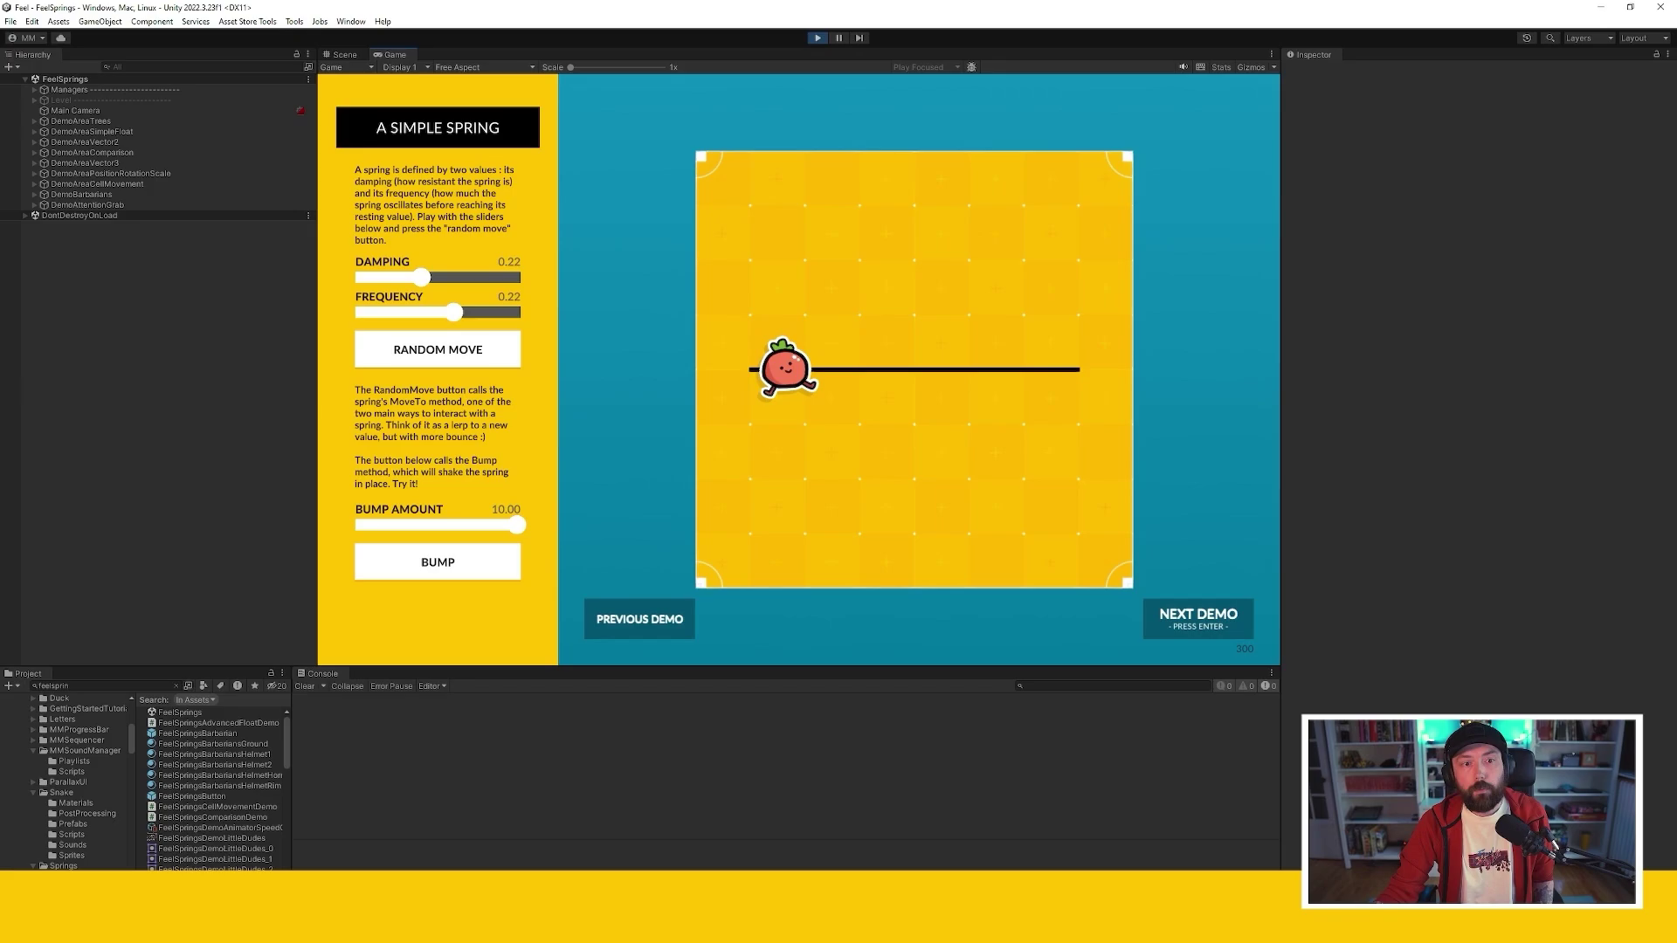
Test the bump with the bump amount lowered to 0.30 and again with it set to 1.37
{"action": "left_click_drag", "start_coordinate": [518, 524], "coordinate": [363, 524]}
{"action": "left_click", "coordinate": [438, 561]}
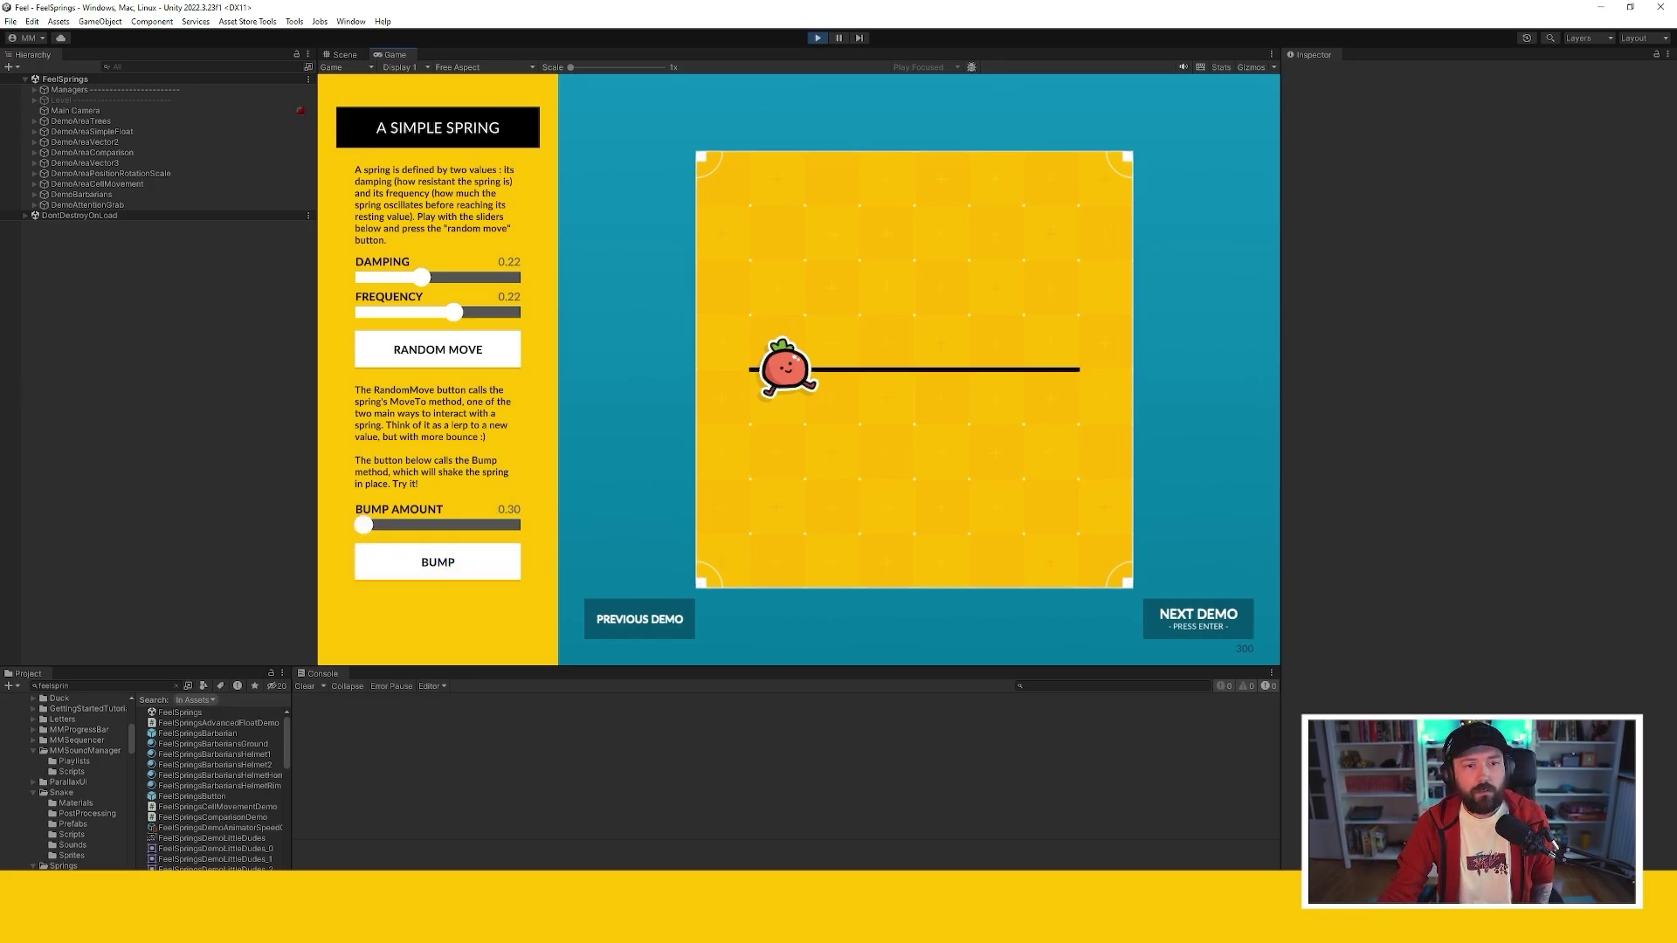
{"action": "left_click_drag", "start_coordinate": [363, 524], "coordinate": [380, 524]}
{"action": "left_click", "coordinate": [438, 562]}
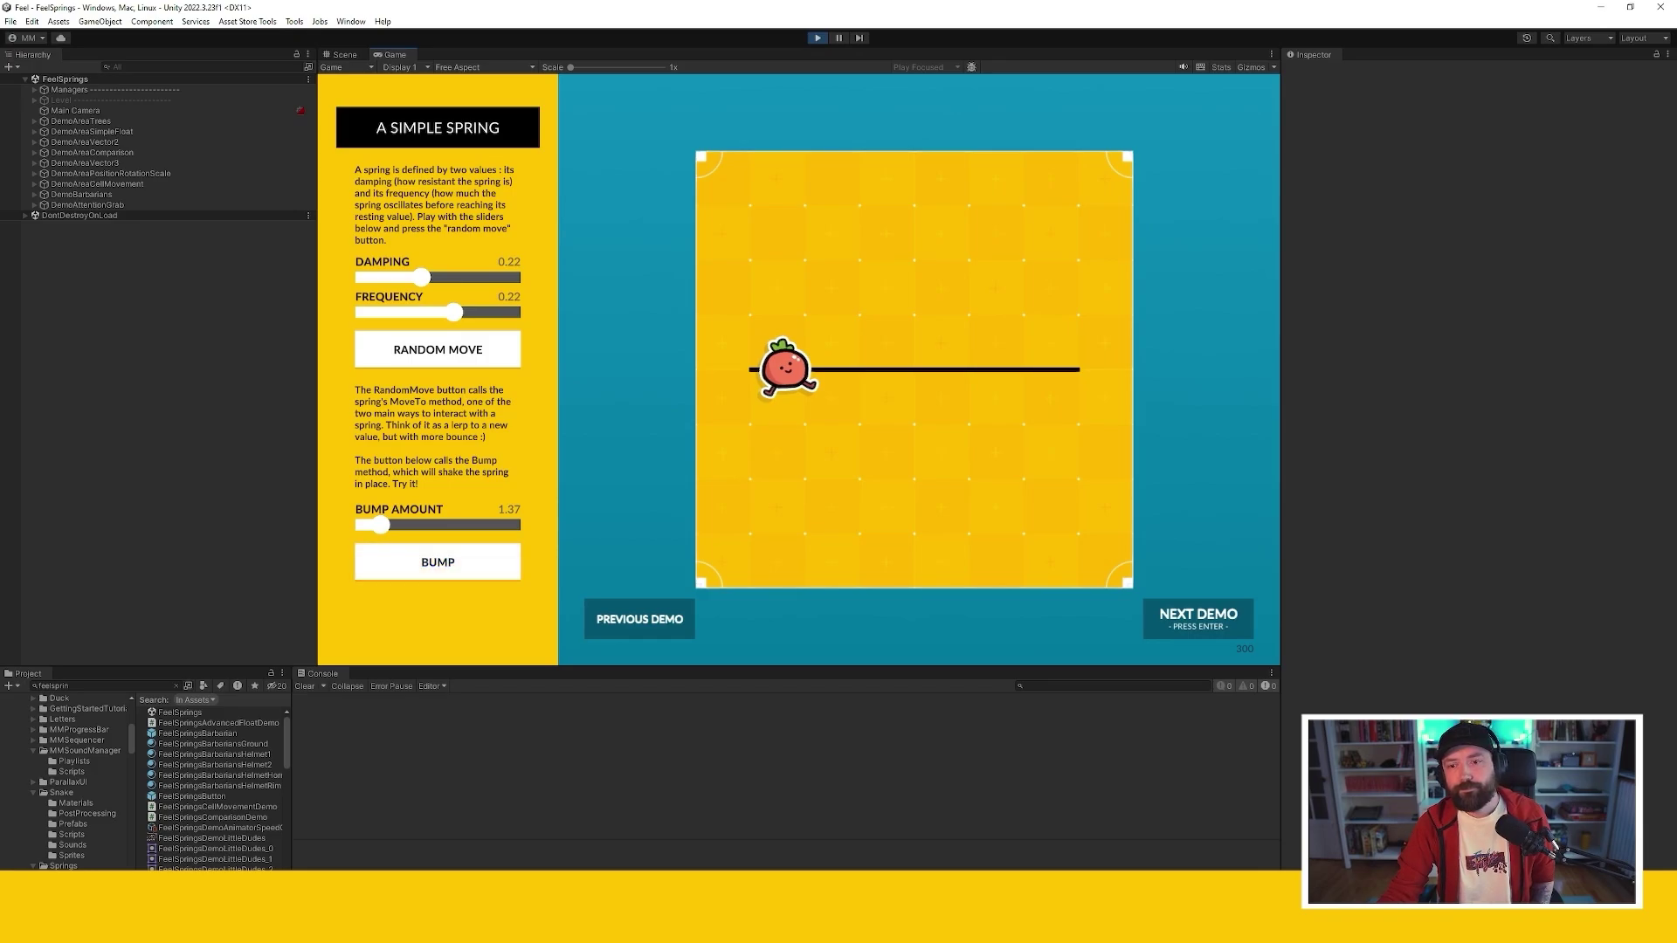
Advance to the 2D Springs demo and trigger a random move of its character
{"action": "key", "text": "Return"}
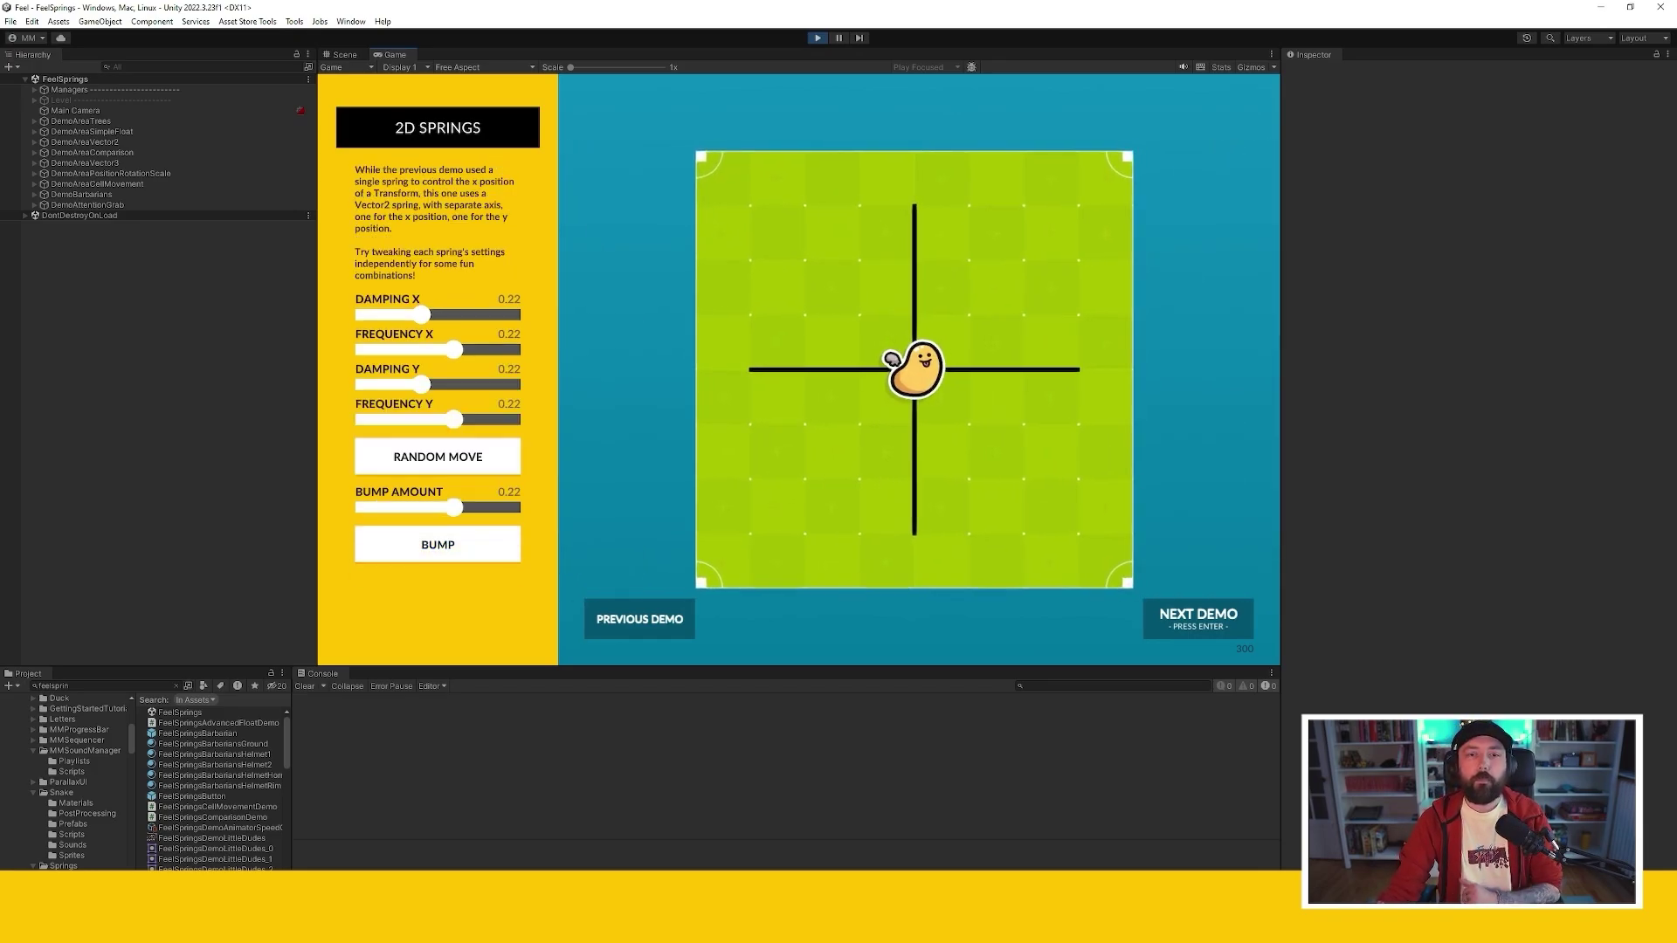
{"action": "left_click", "coordinate": [438, 457]}
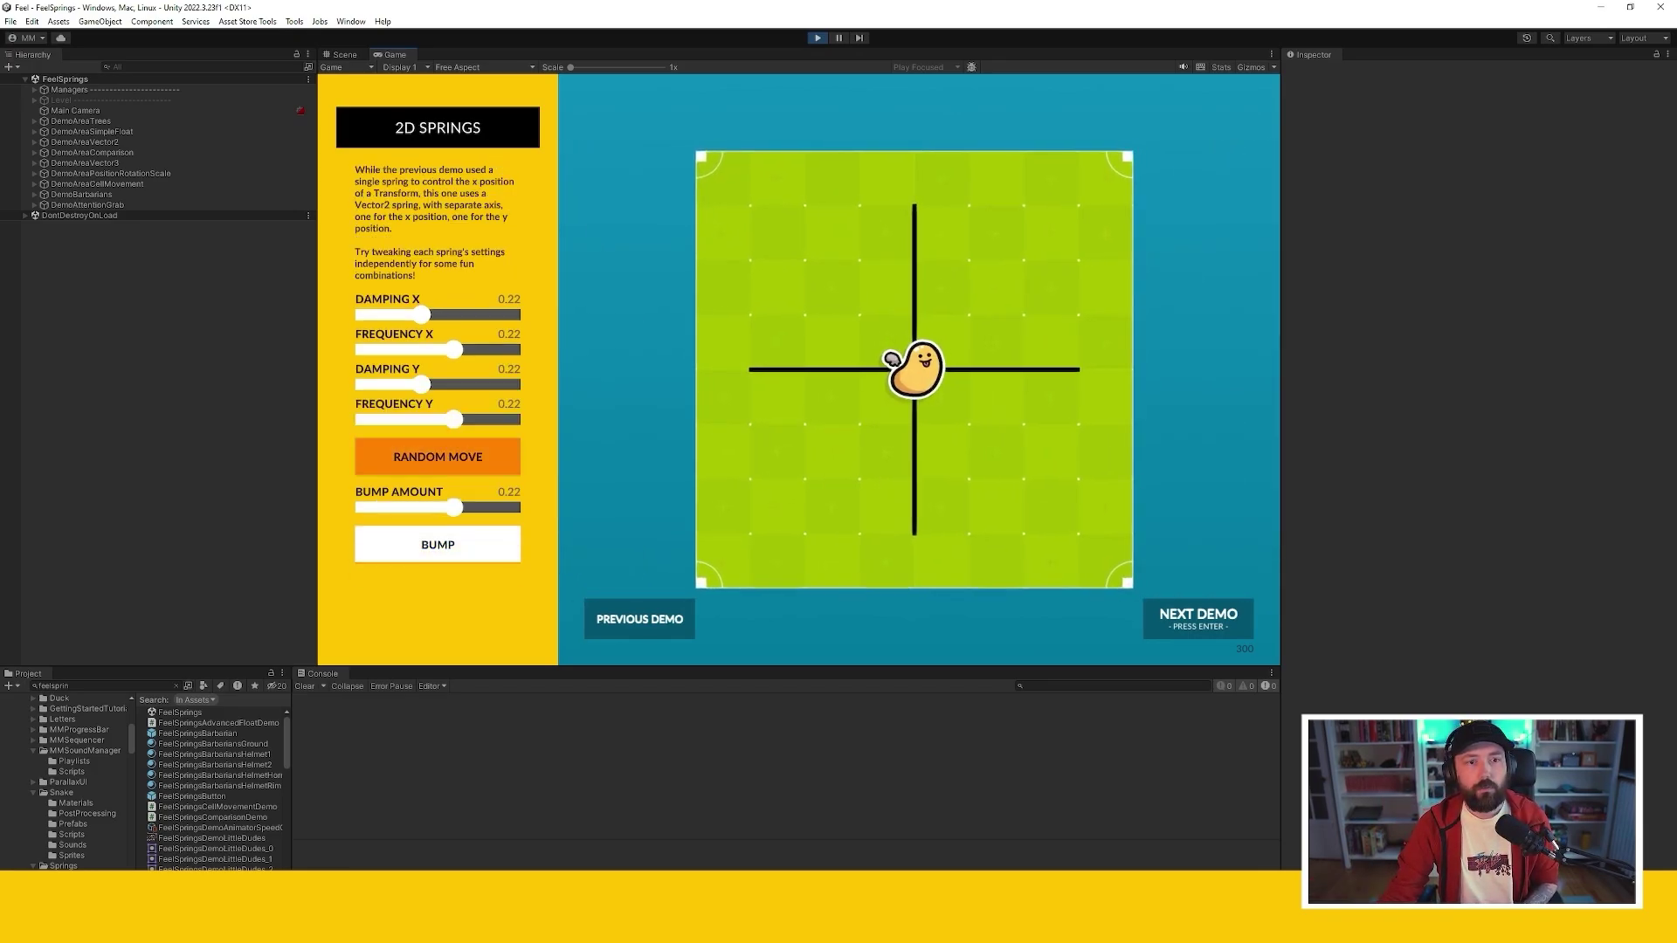
Trigger random moves of the character in the 2D Springs demo, then bump it at the default bump amount
{"action": "left_click", "coordinate": [438, 457]}
{"action": "left_click", "coordinate": [438, 457]}
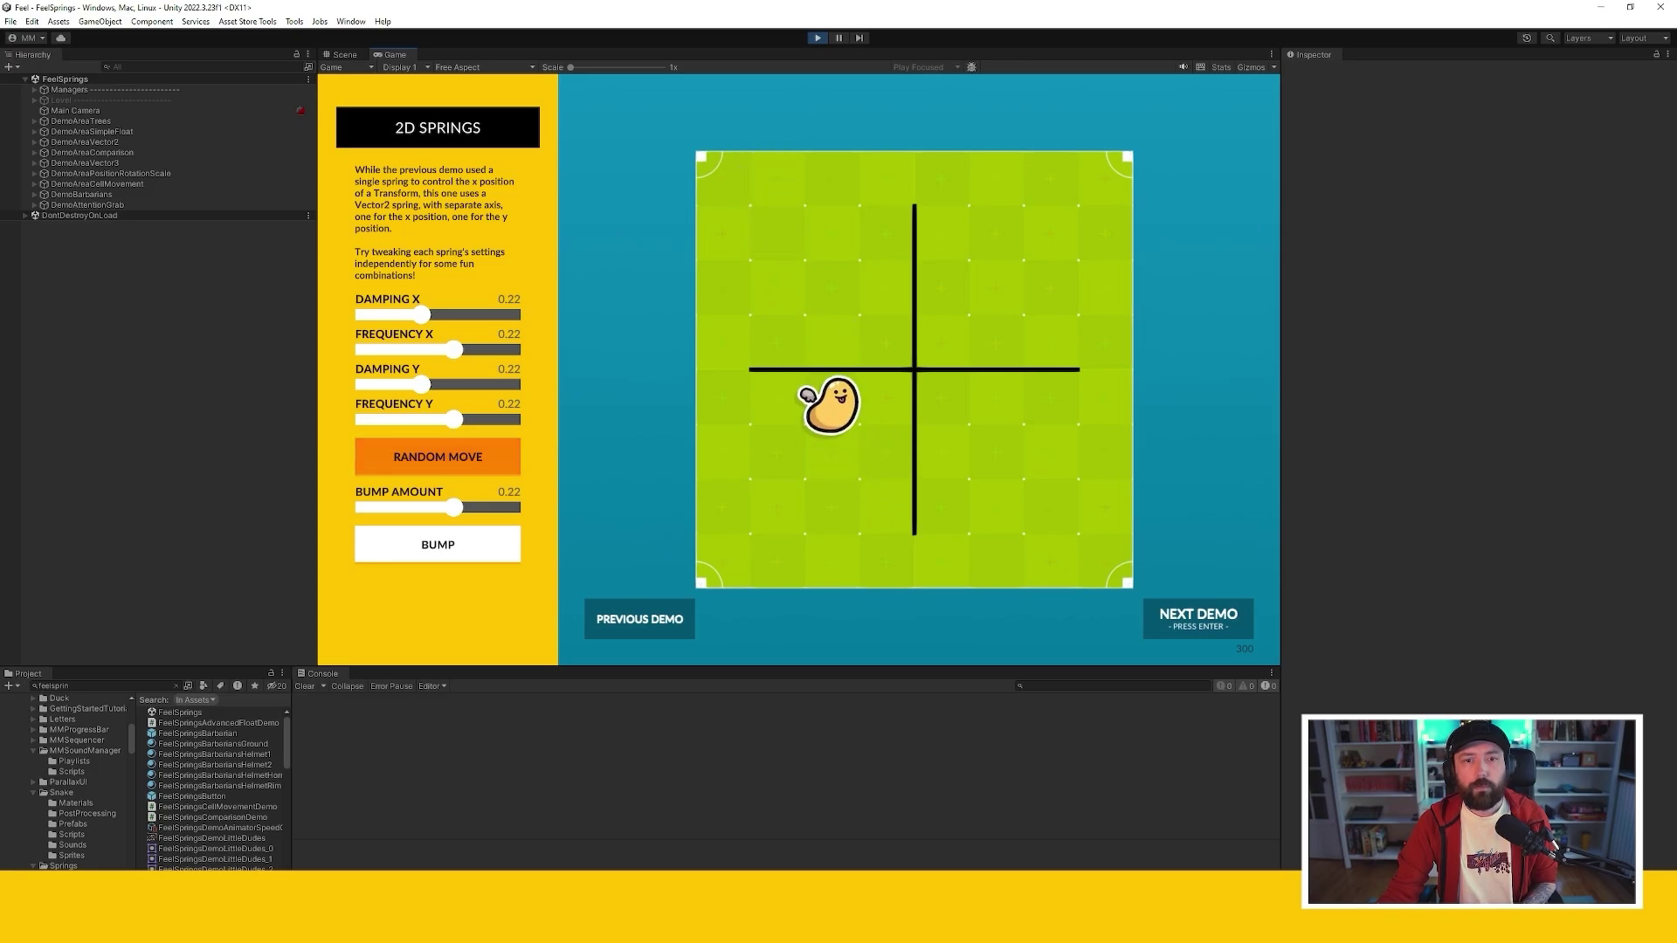
{"action": "left_click", "coordinate": [438, 544]}
{"action": "left_click", "coordinate": [438, 544]}
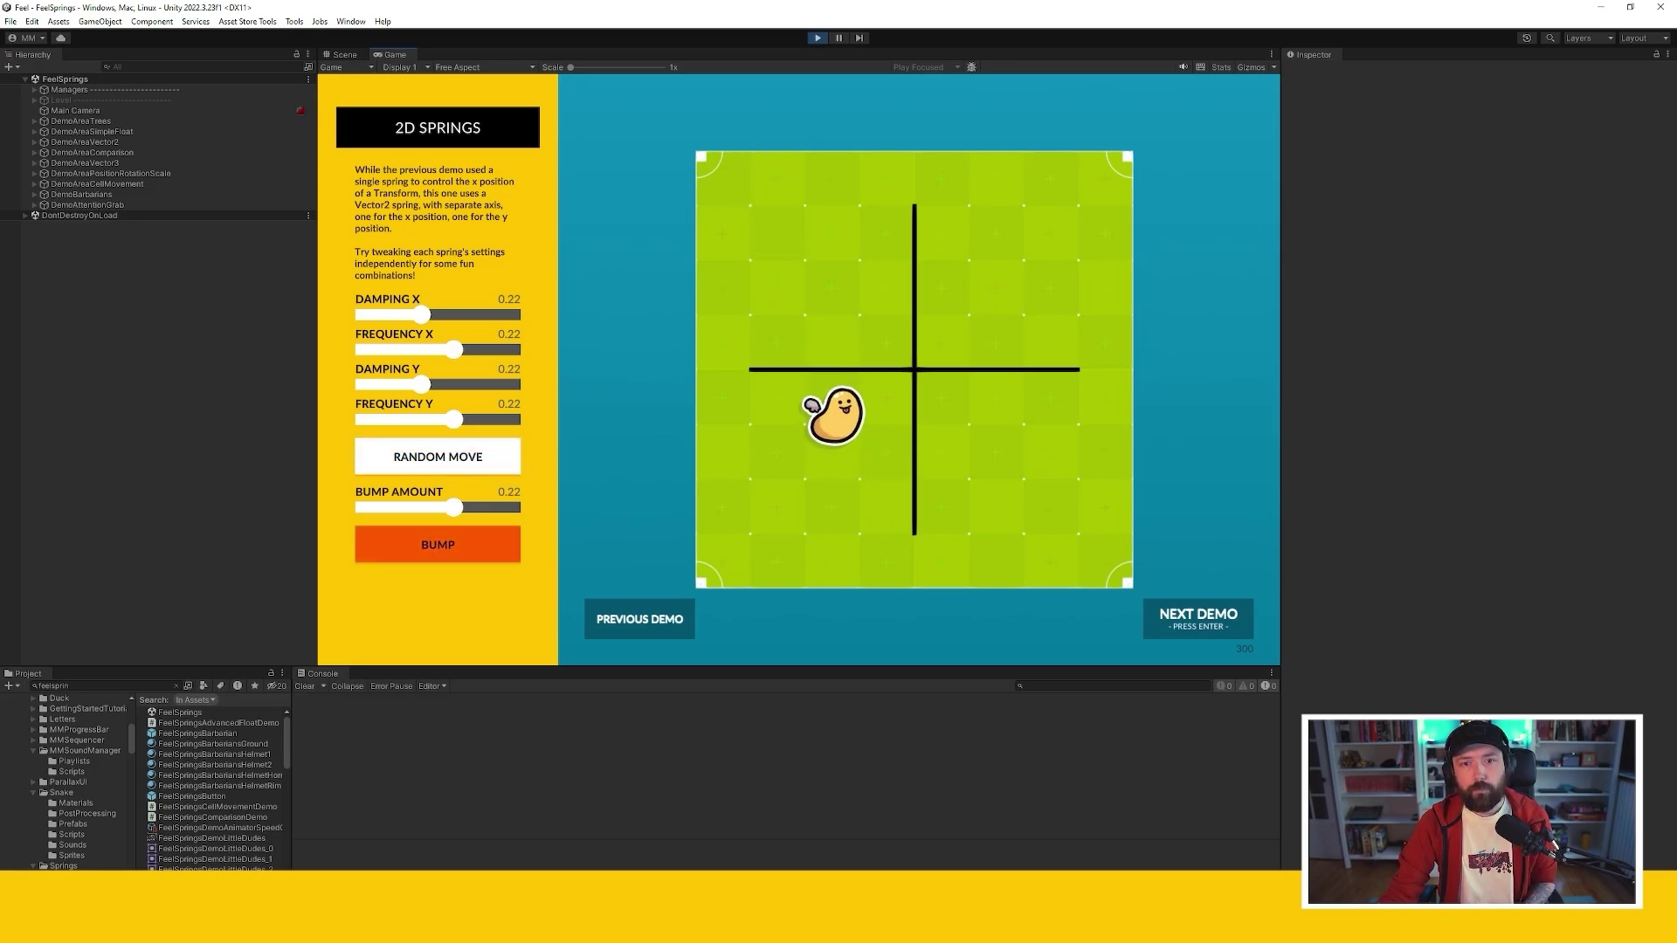
Set the bump amount to 9.87 and bump the 2D Springs character twice
{"action": "left_click_drag", "start_coordinate": [453, 508], "coordinate": [516, 507]}
{"action": "left_click", "coordinate": [438, 544]}
{"action": "left_click", "coordinate": [438, 545]}
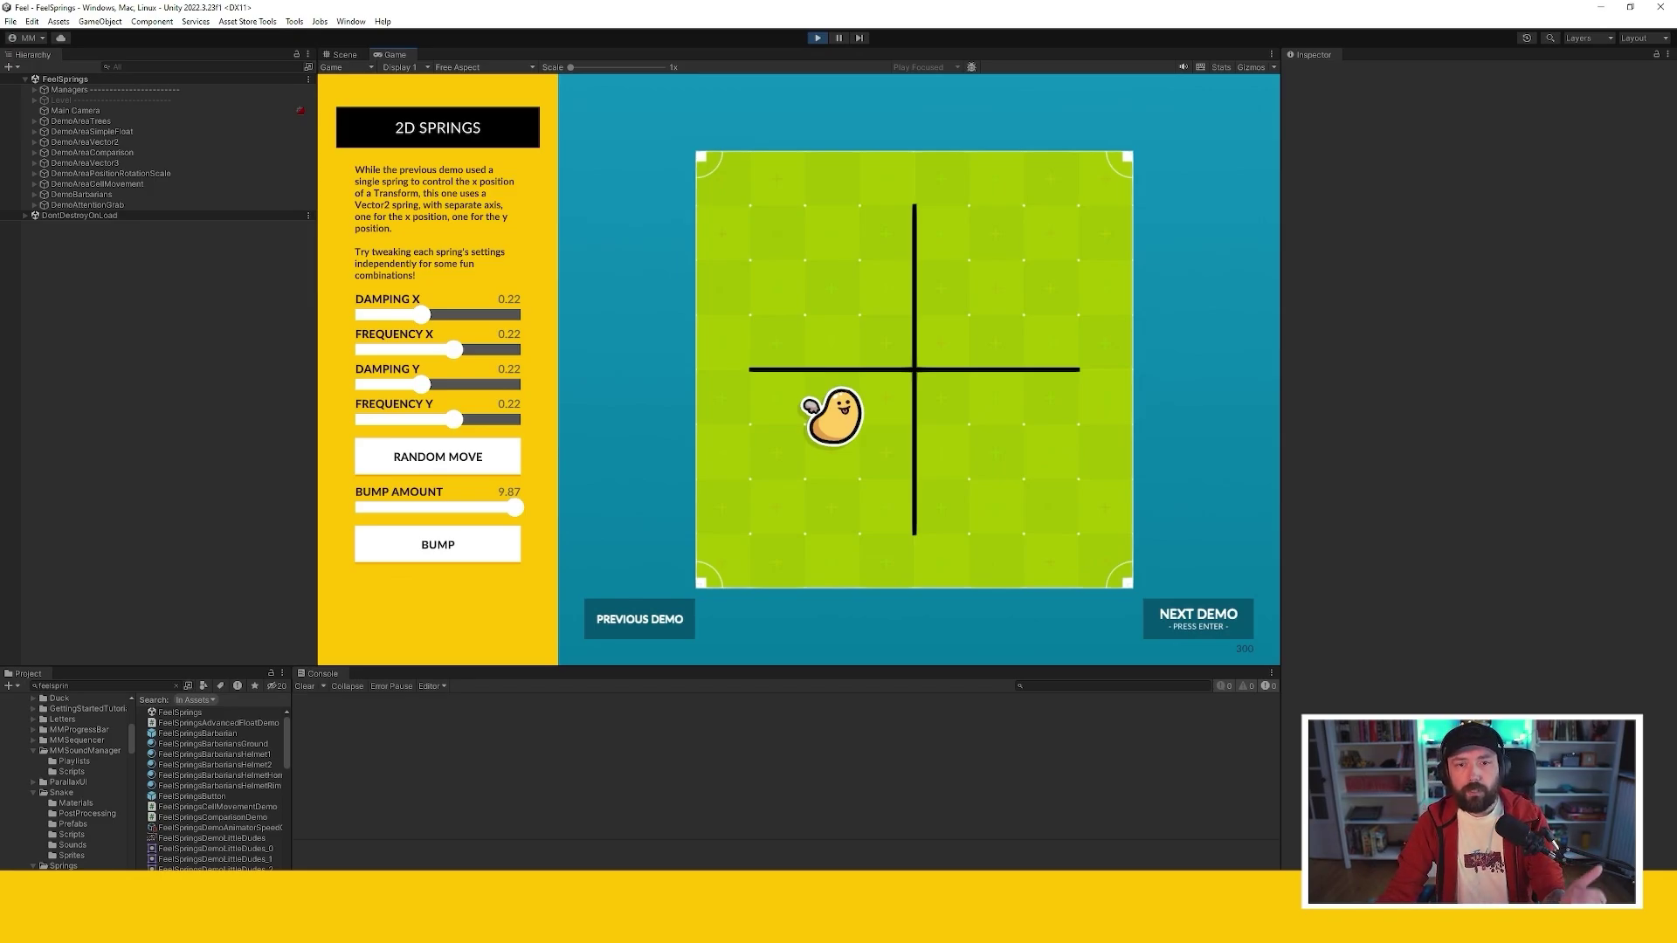
Test random moves with damping X 0.08, frequency X 1.66, damping Y 0.76 and frequency Y 8.09
{"action": "left_click", "coordinate": [369, 315]}
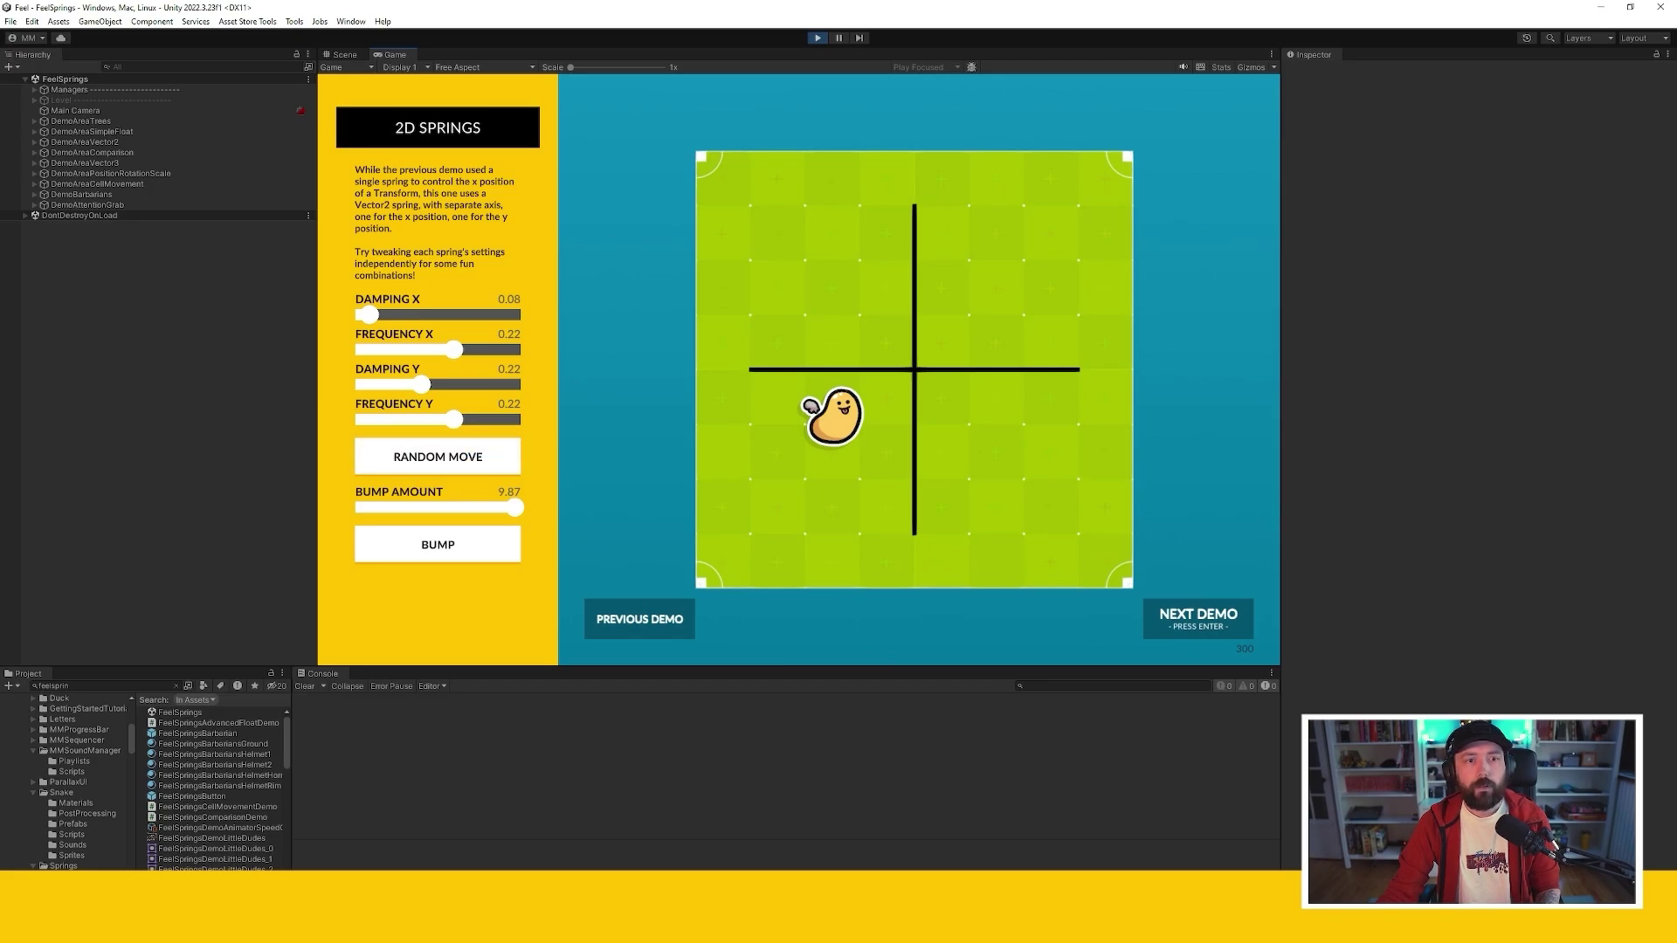
{"action": "left_click_drag", "start_coordinate": [453, 350], "coordinate": [487, 420]}
{"action": "left_click", "coordinate": [438, 457]}
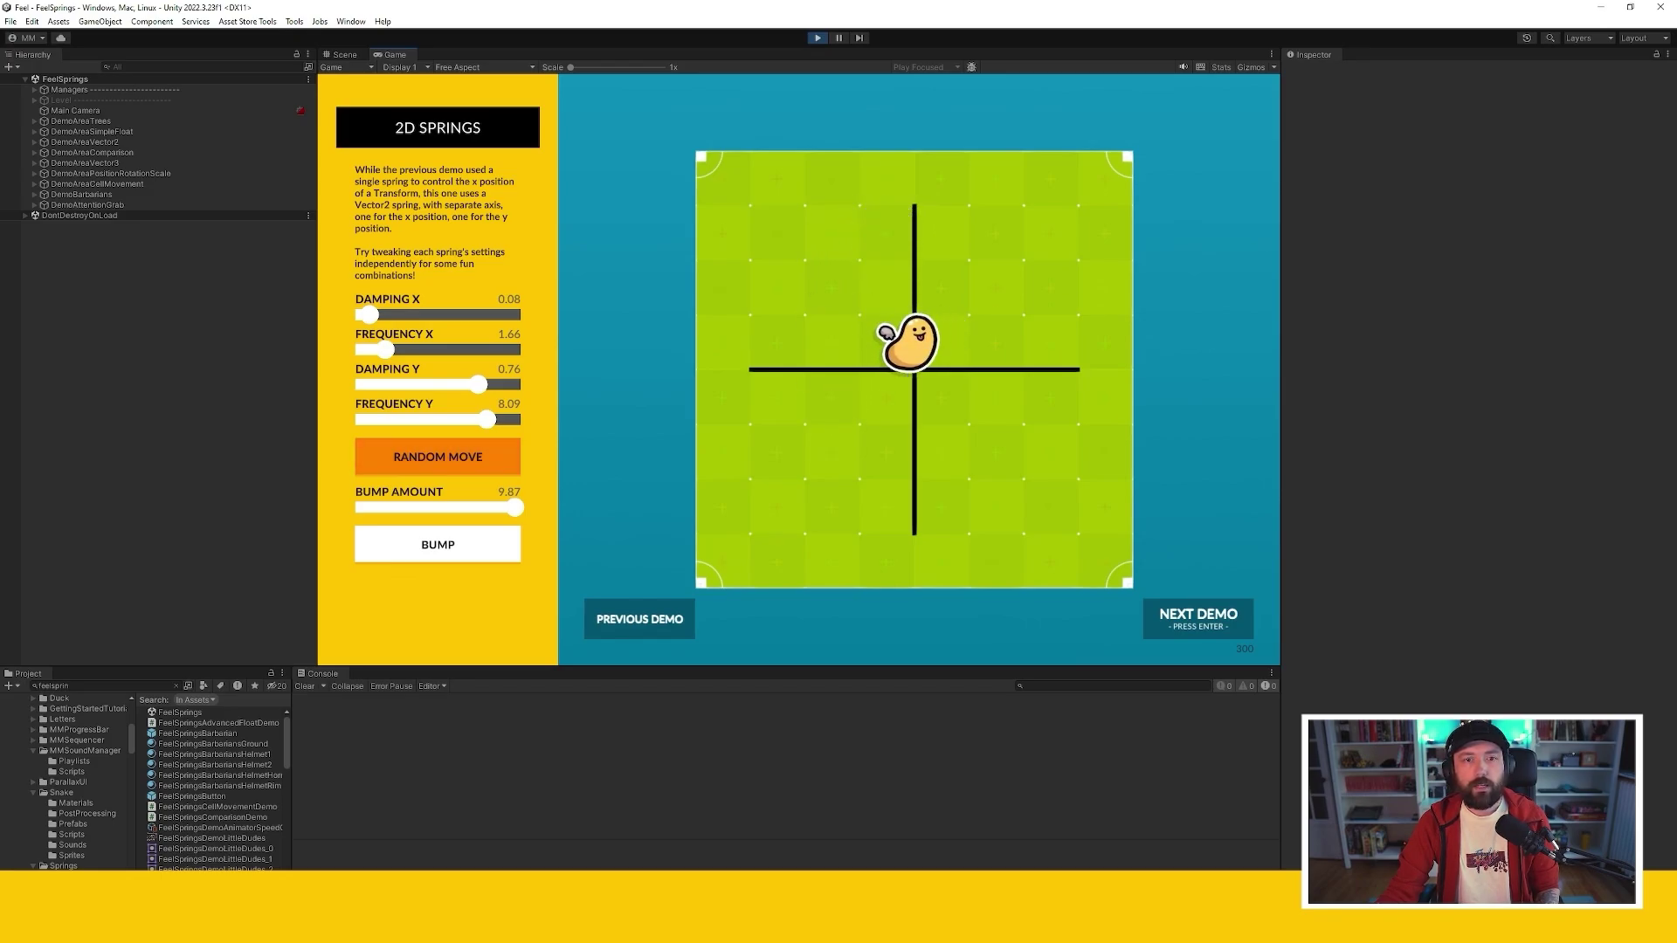
{"action": "left_click", "coordinate": [438, 457]}
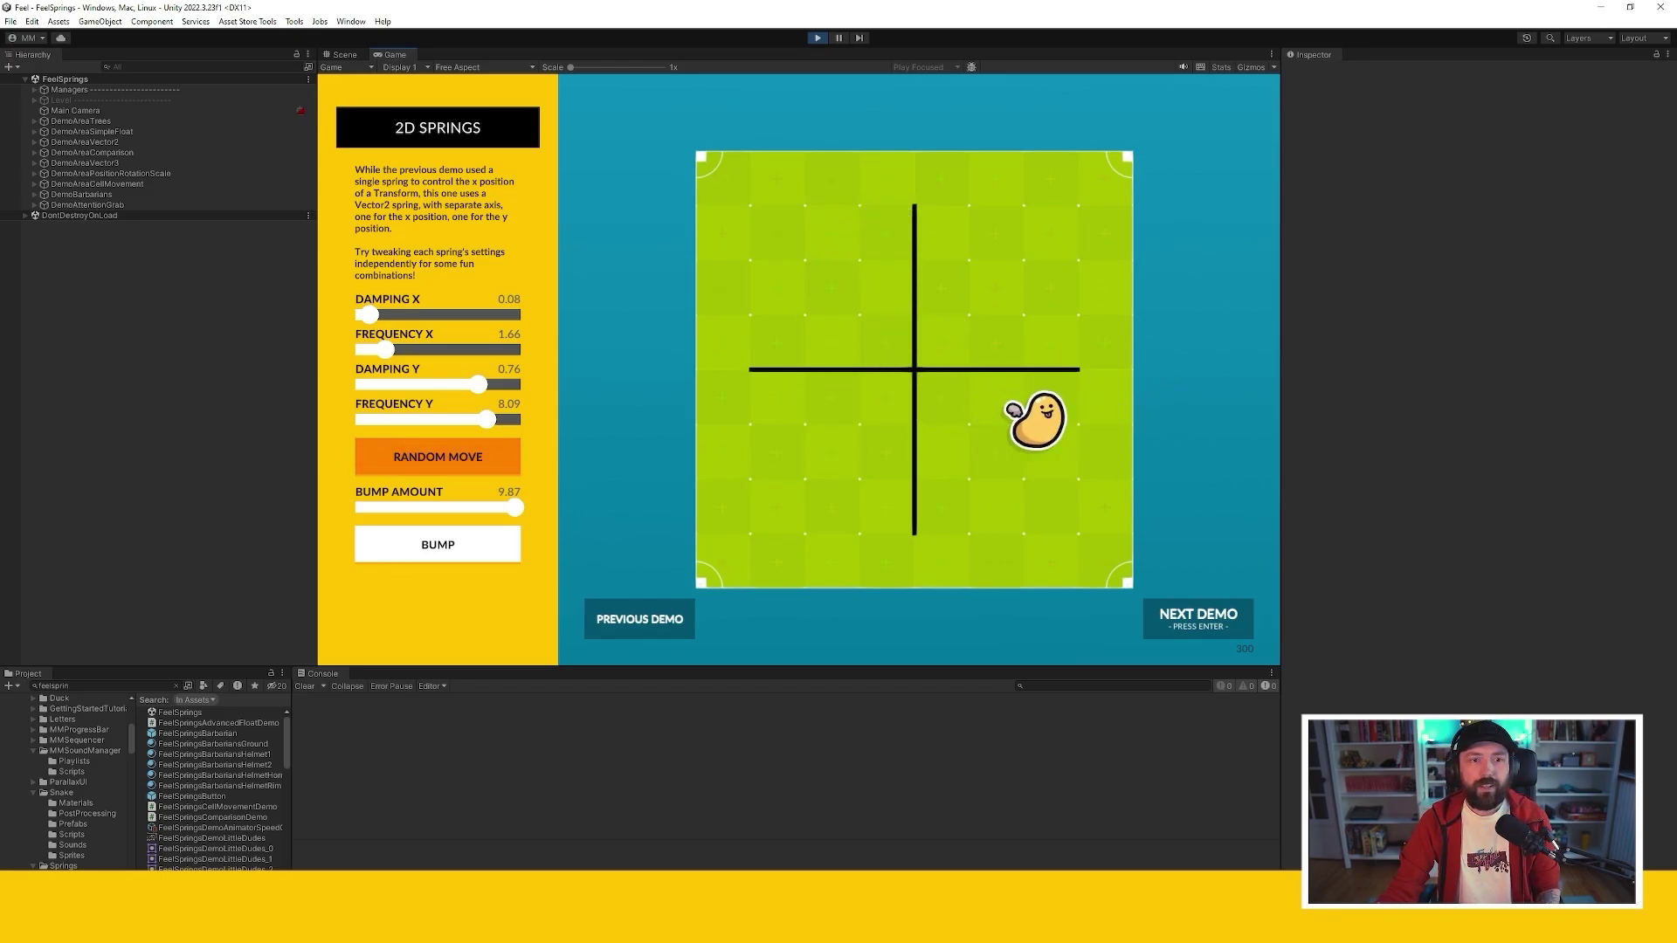
{"action": "key", "text": "space"}
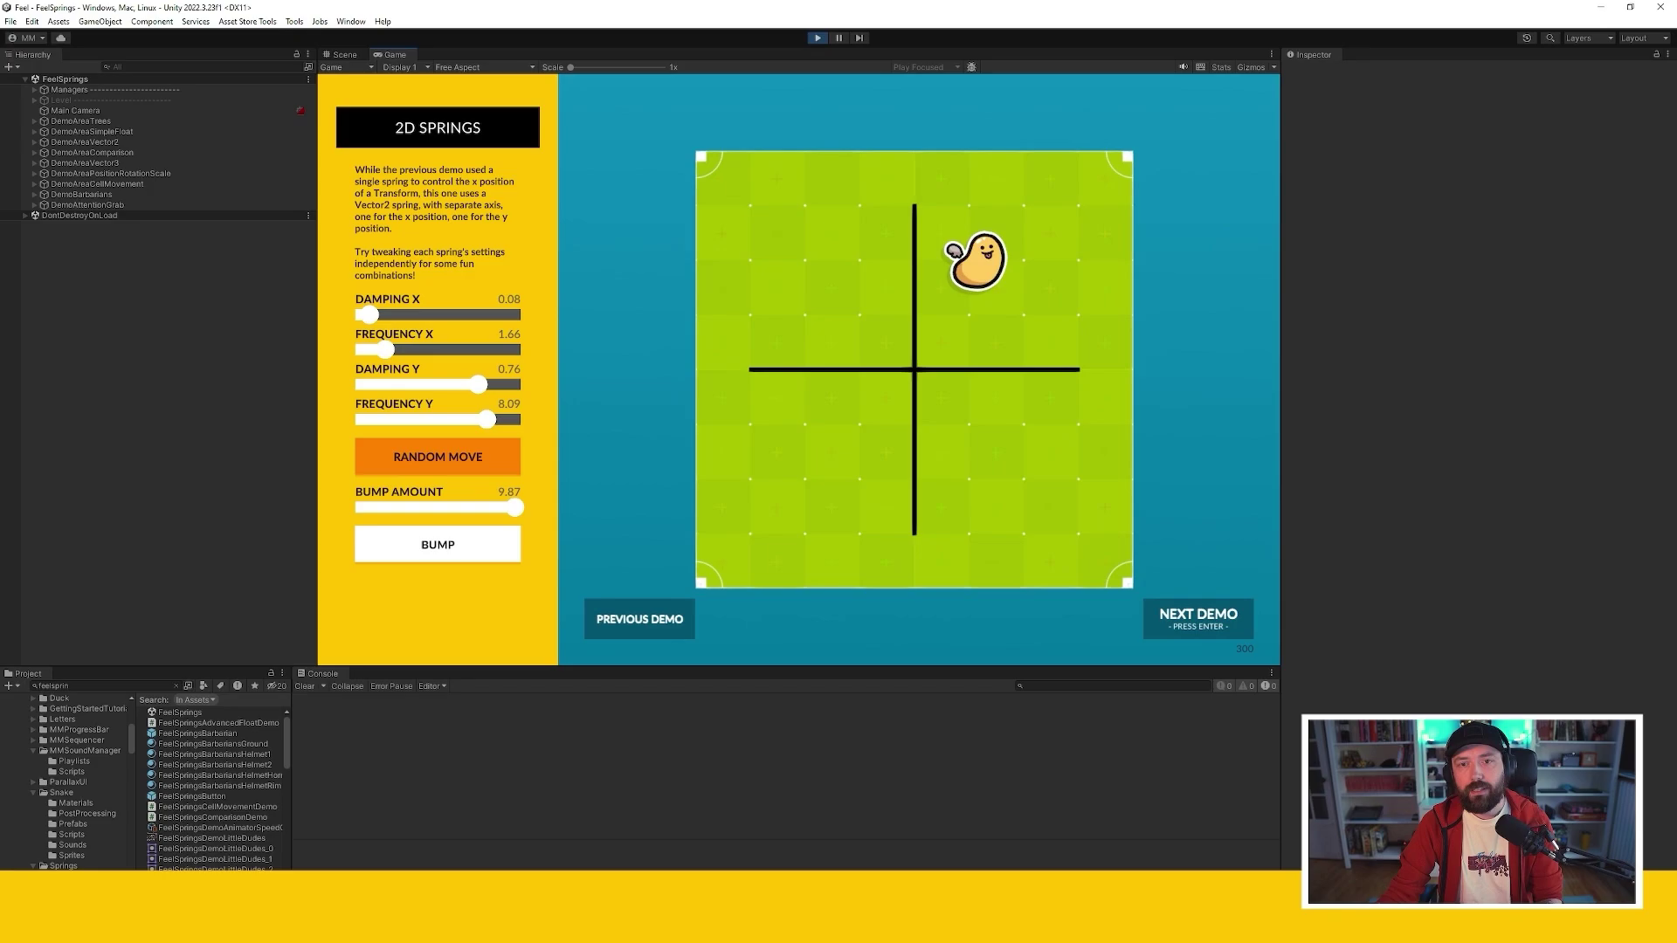
{"action": "key", "text": "space"}
Set damping X to 0.36, frequency X to 4.15 and frequency Y to 4.03, triggering a random move in between
{"action": "left_click", "coordinate": [414, 315]}
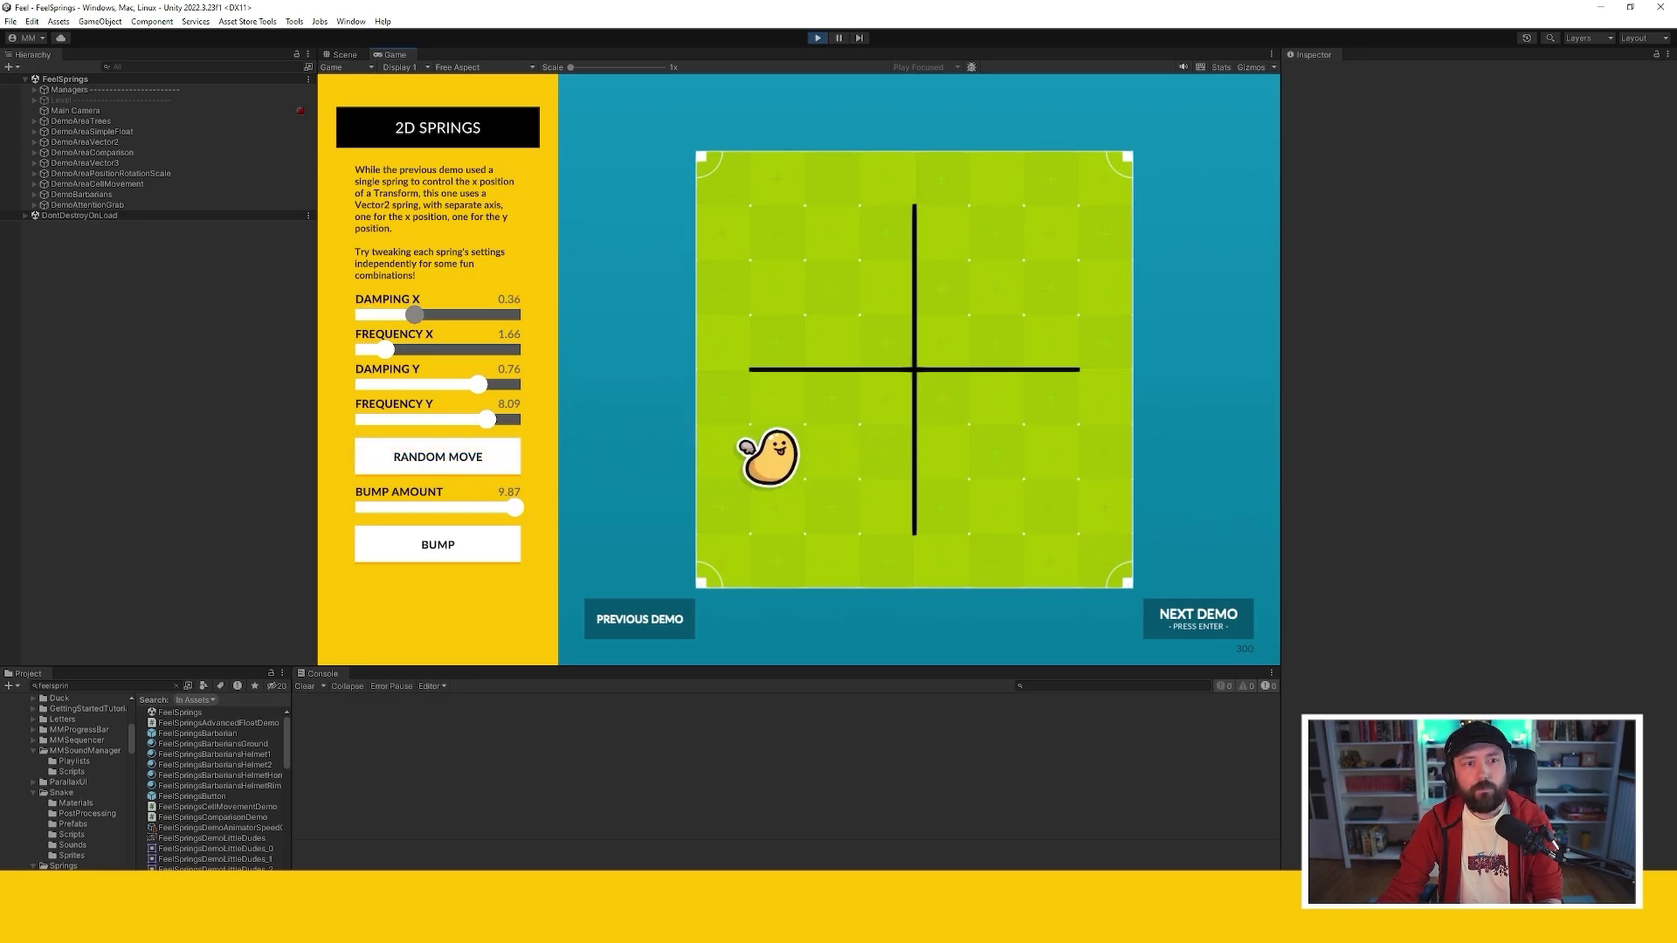
{"action": "left_click", "coordinate": [425, 350]}
{"action": "left_click", "coordinate": [437, 457]}
{"action": "left_click", "coordinate": [423, 419]}
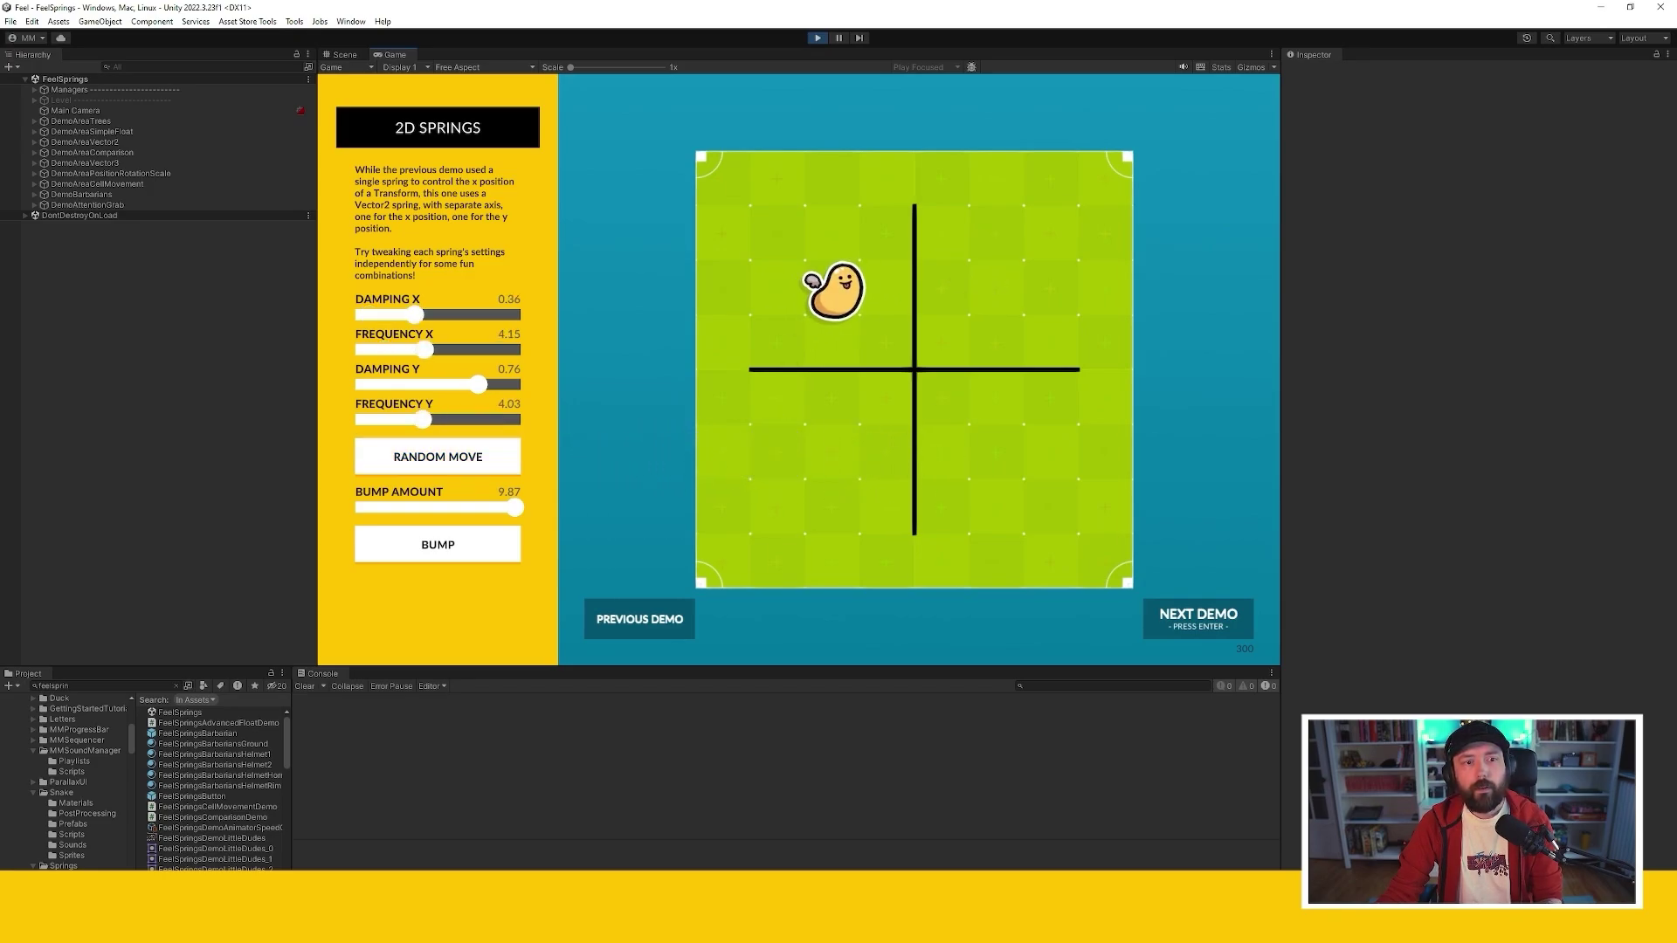
Set damping Y to 0.60 and trigger repeated random moves of the 2D Springs character
{"action": "left_click", "coordinate": [403, 385]}
{"action": "left_click", "coordinate": [452, 385]}
{"action": "left_click", "coordinate": [437, 457]}
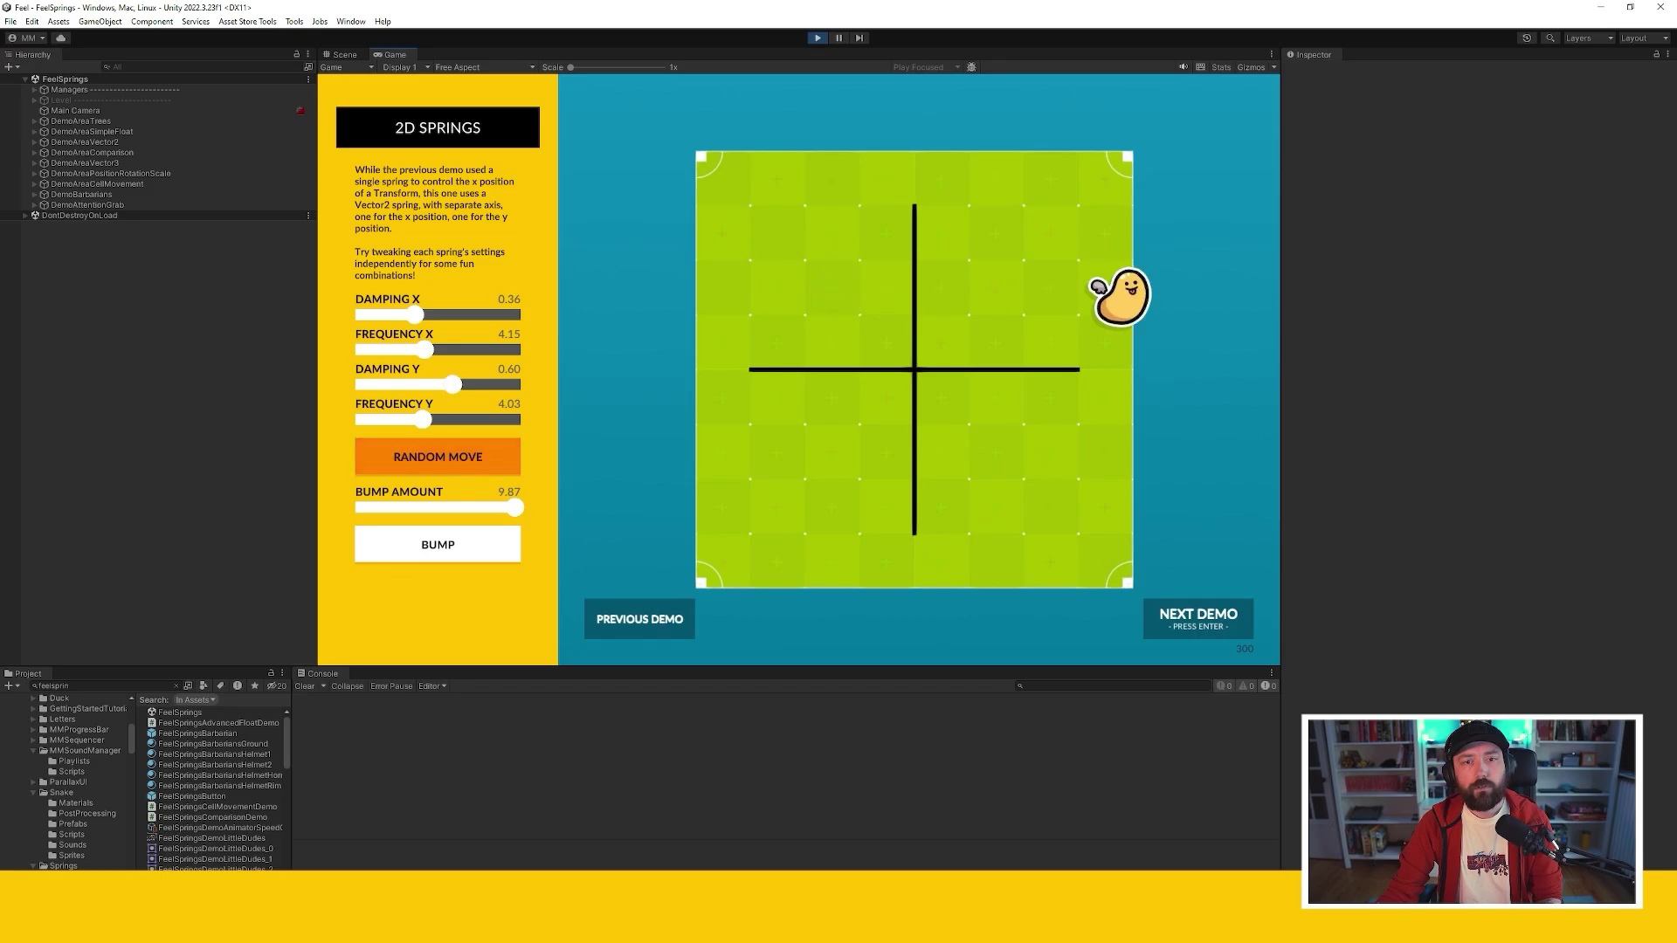
{"action": "left_click", "coordinate": [438, 456]}
{"action": "left_click", "coordinate": [438, 457]}
{"action": "key", "text": "space"}
{"action": "key", "text": "space"}
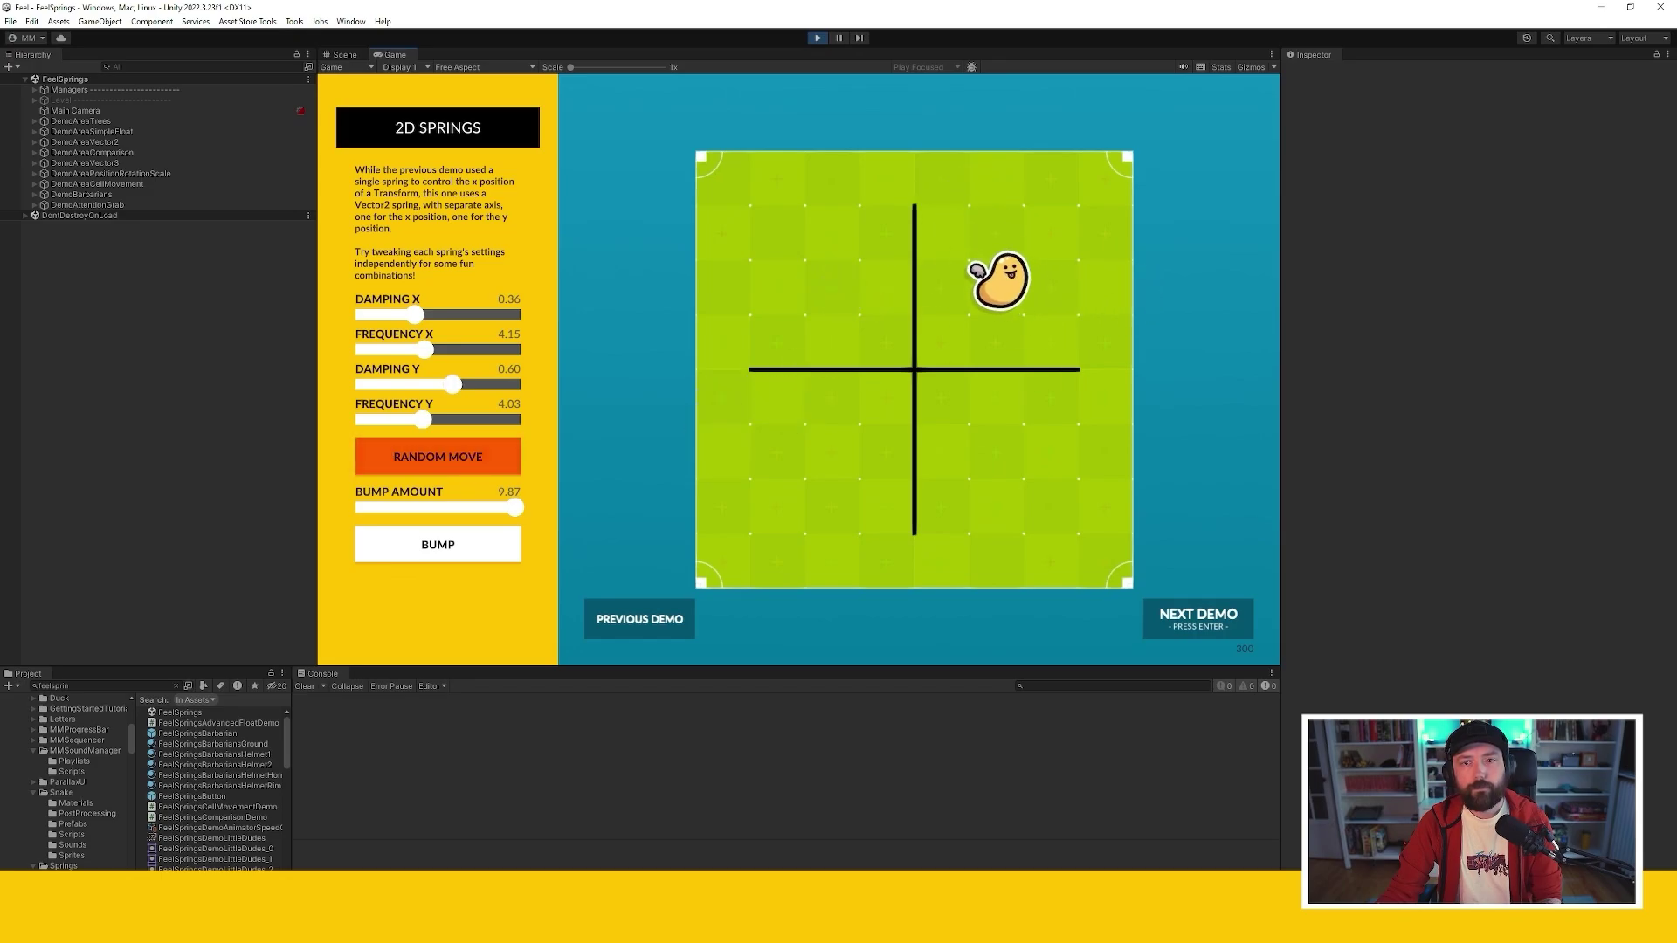
Advance to the Damping & Frequency demo and repeatedly bump its seven characters at the default bump amount
{"action": "key", "text": "Return"}
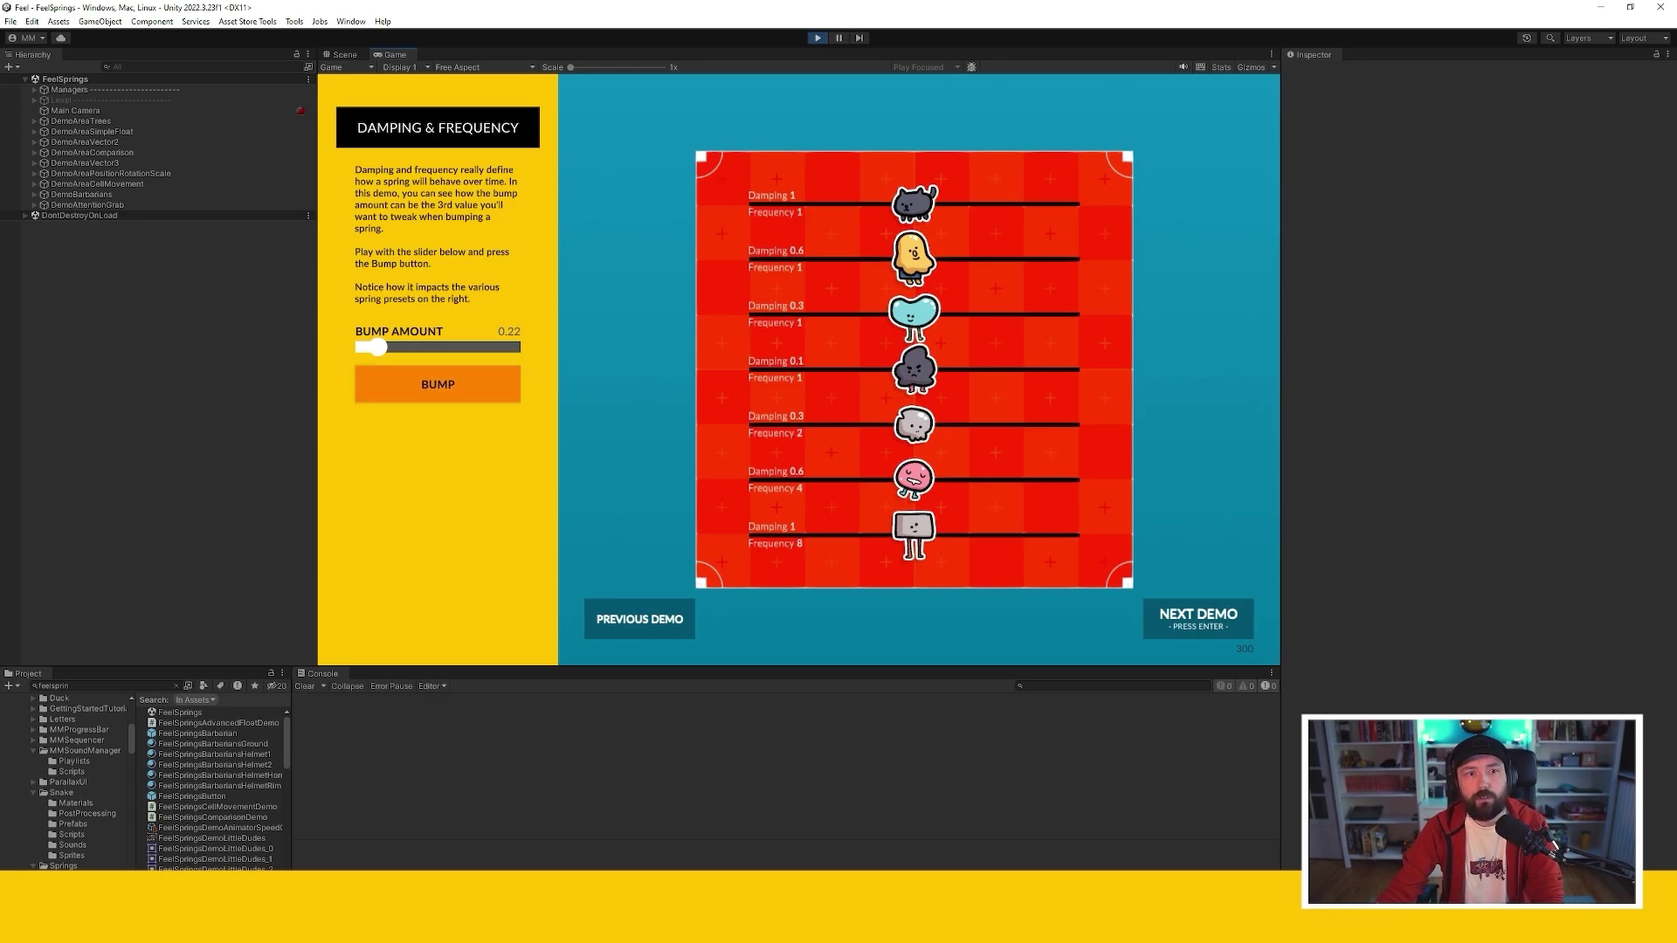
{"action": "left_click", "coordinate": [437, 384]}
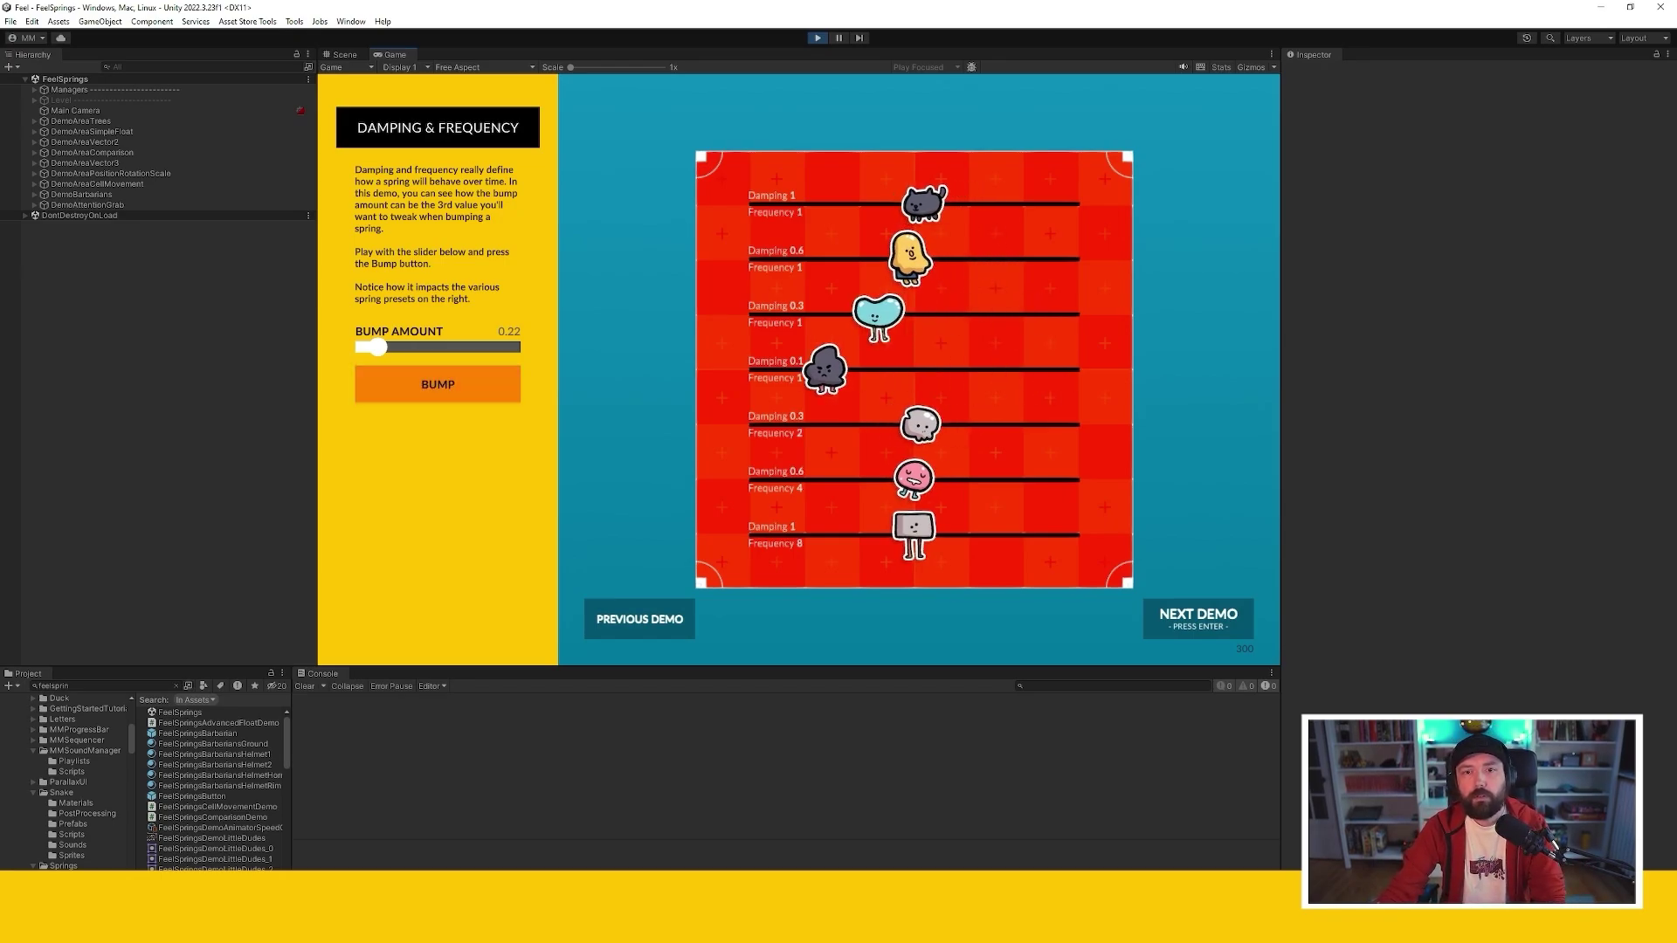
{"action": "left_click", "coordinate": [437, 384]}
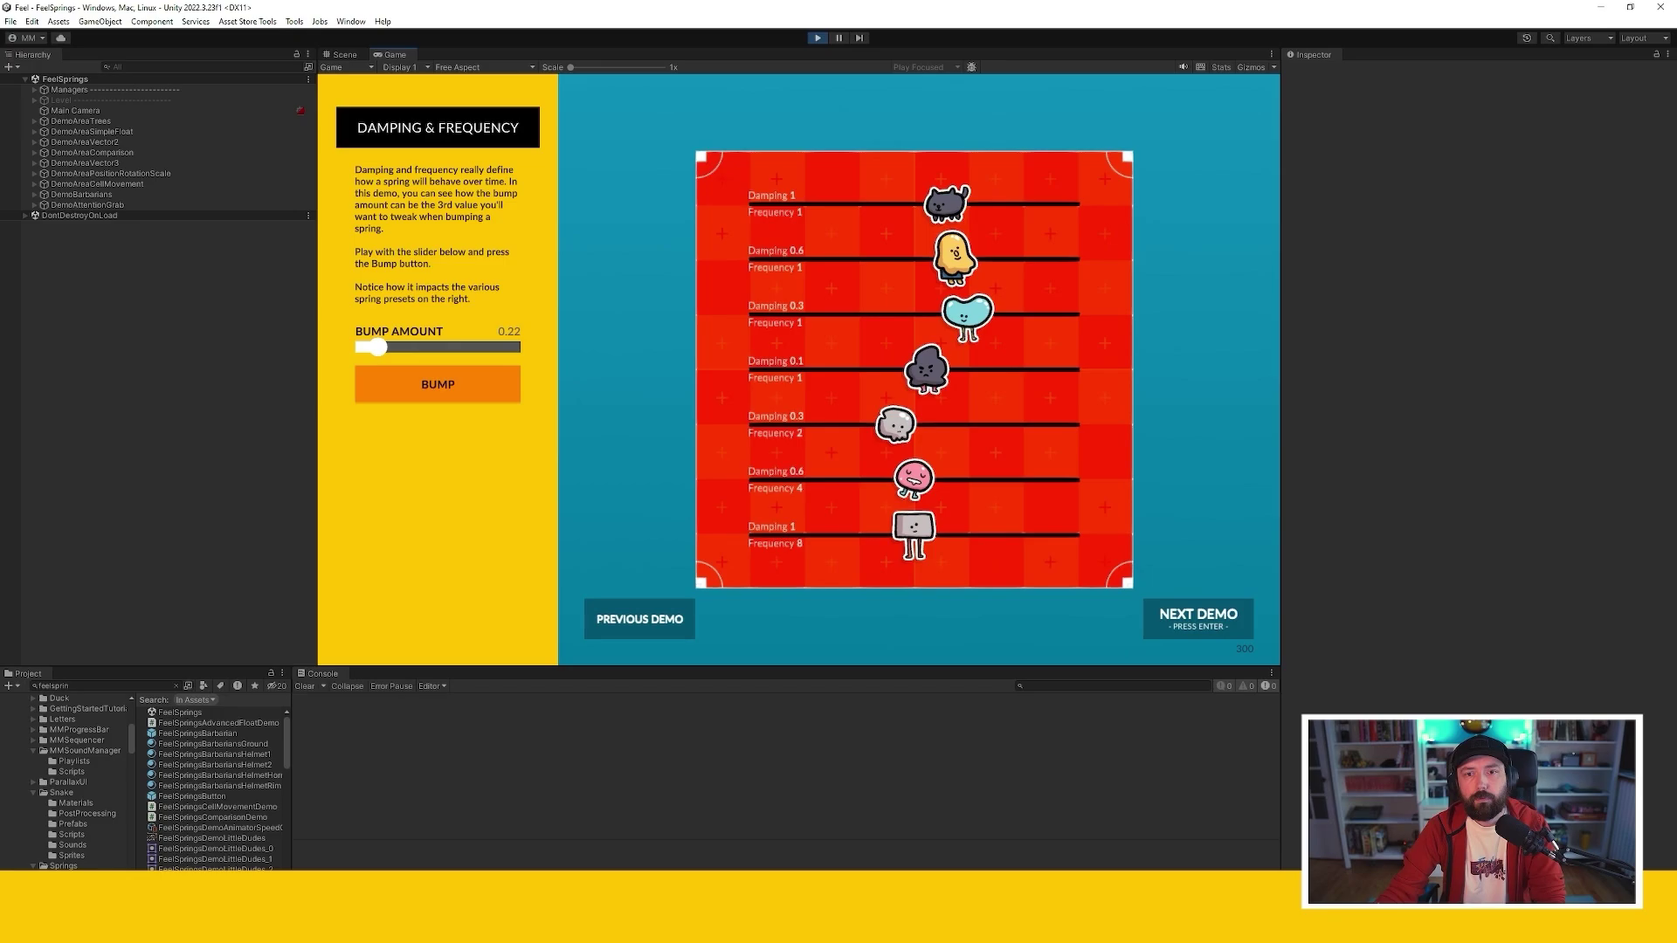
{"action": "key", "text": "space"}
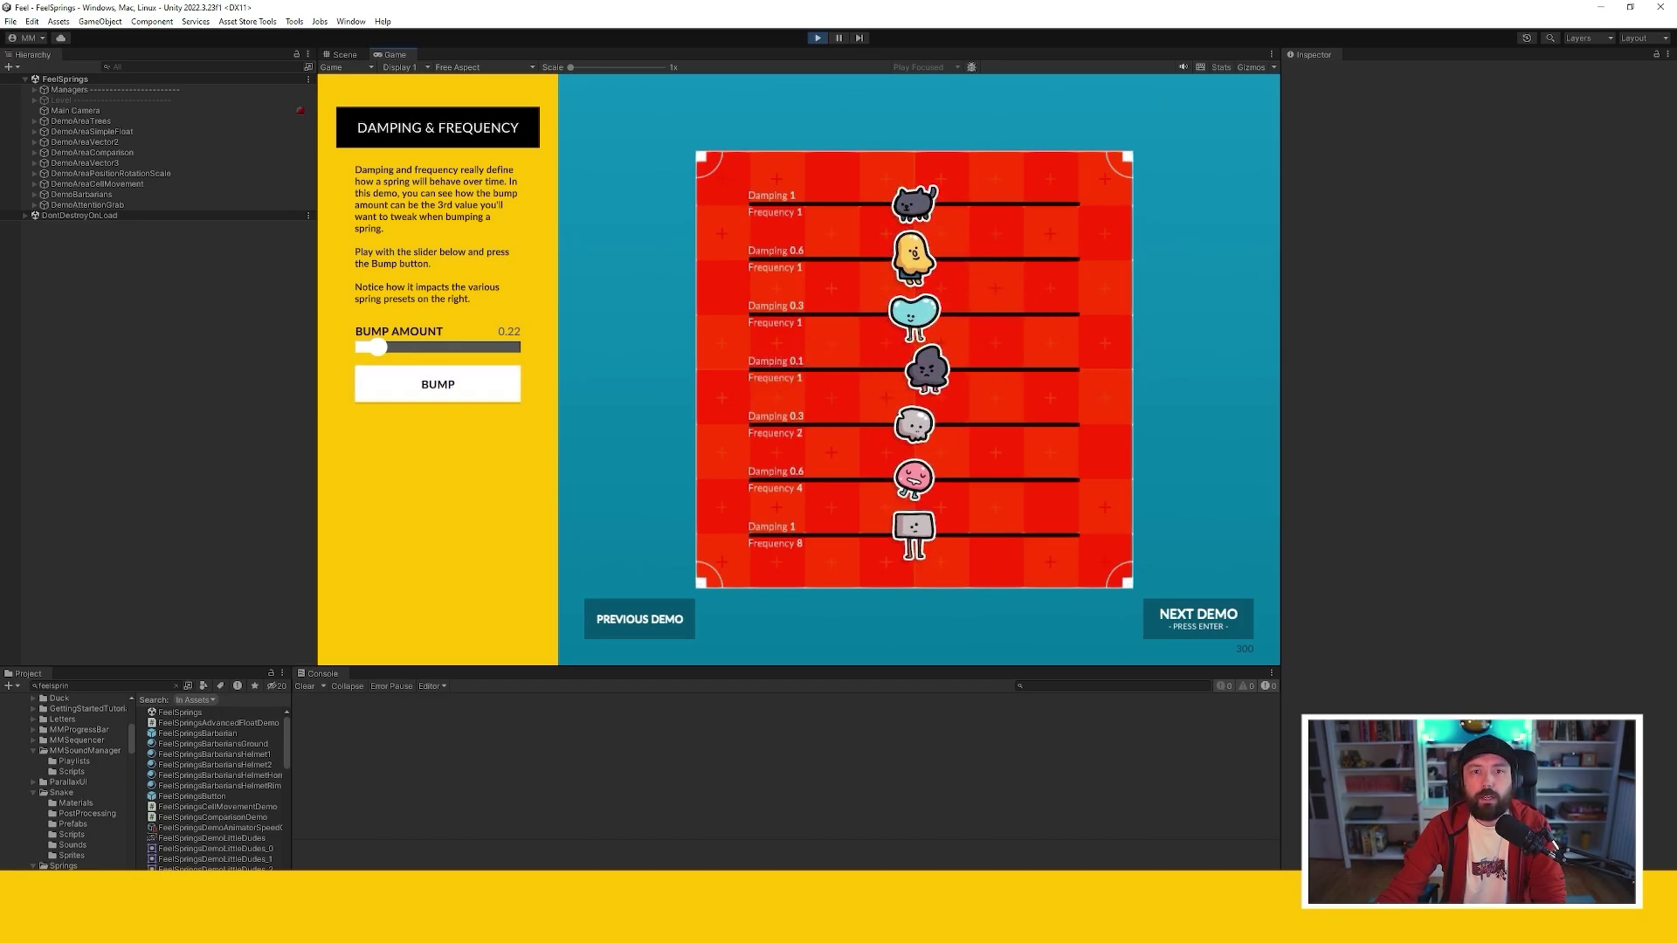
{"action": "left_click", "coordinate": [437, 384]}
{"action": "left_click", "coordinate": [436, 384]}
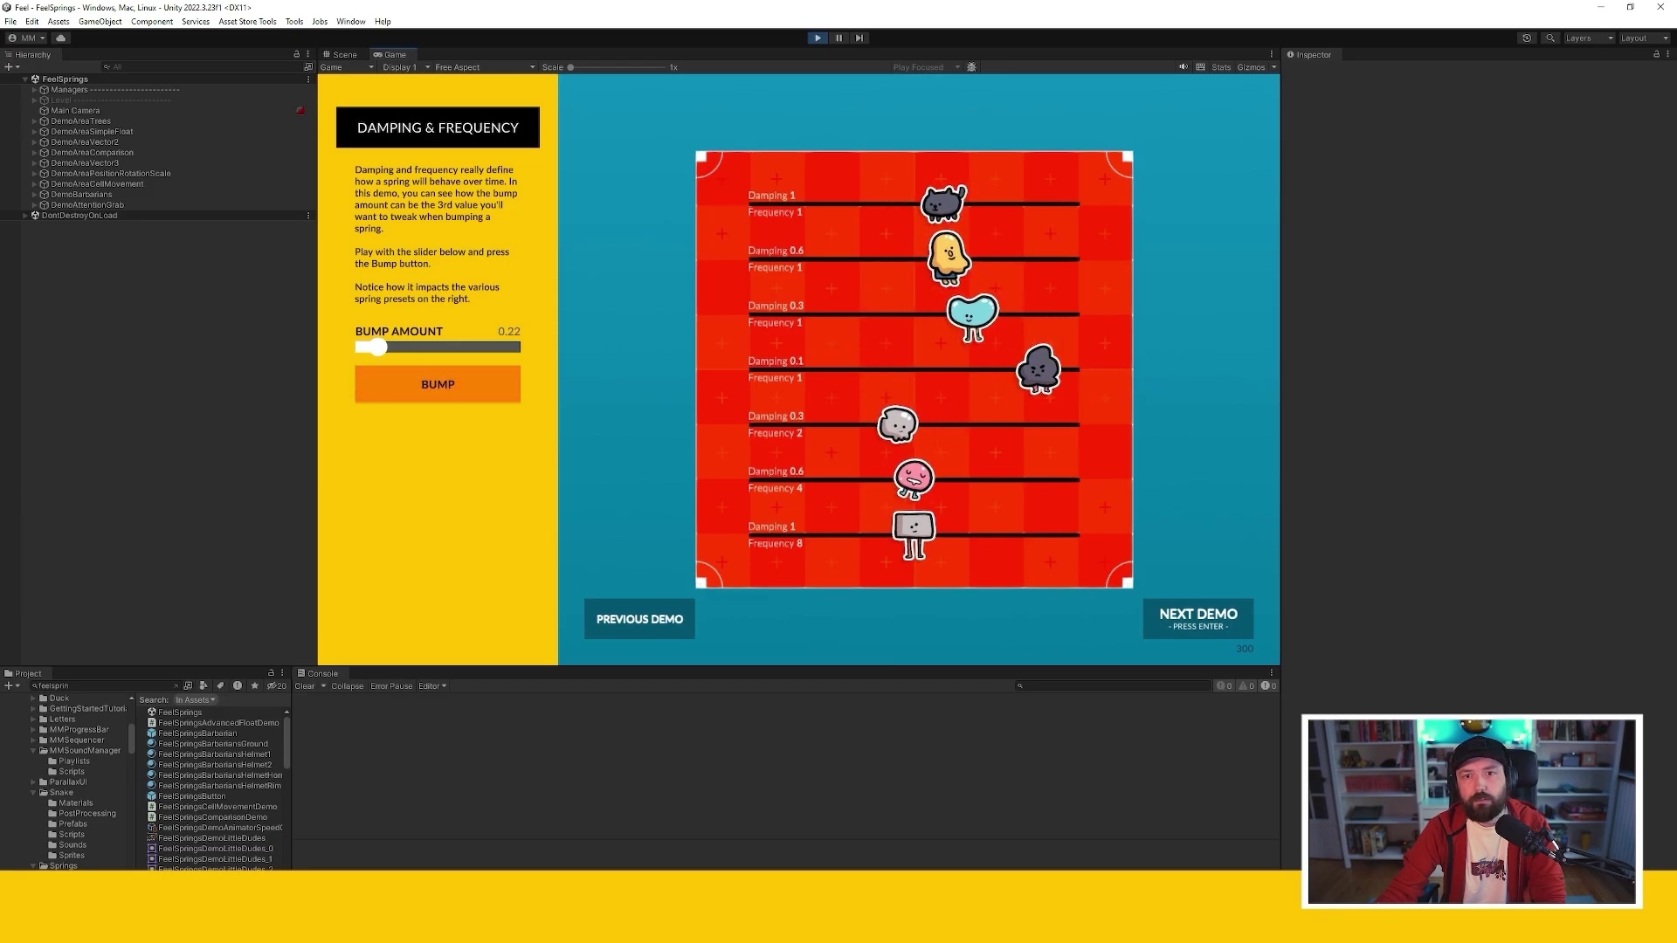
{"action": "left_click", "coordinate": [437, 384]}
{"action": "left_click", "coordinate": [437, 384]}
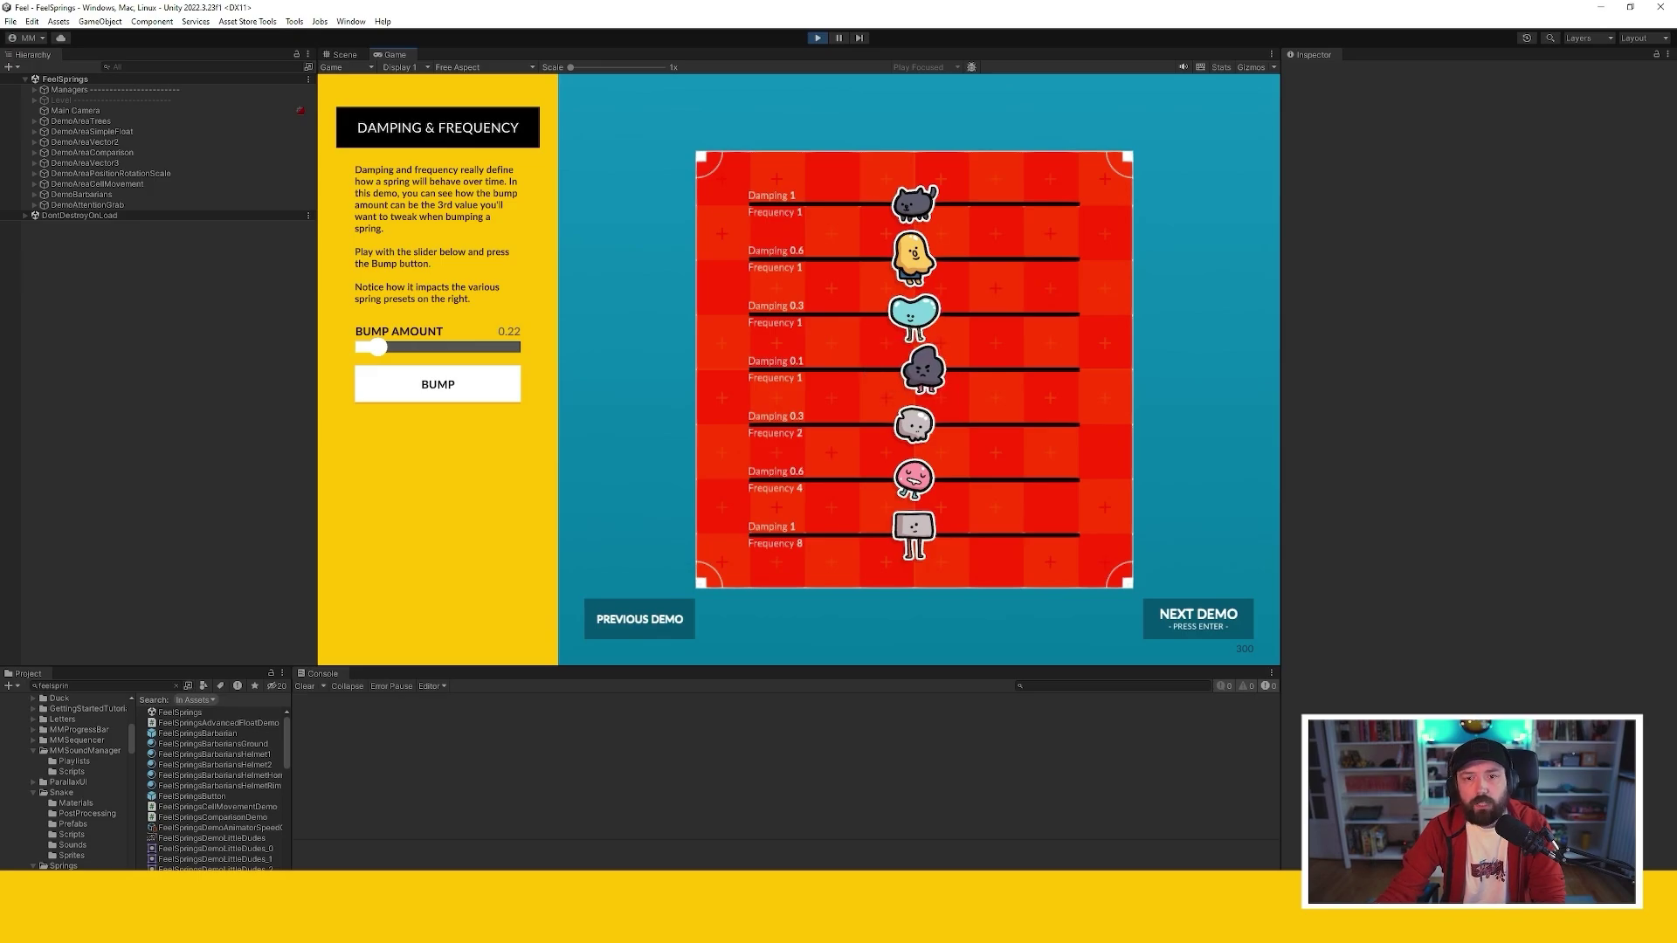
{"action": "left_click", "coordinate": [437, 384]}
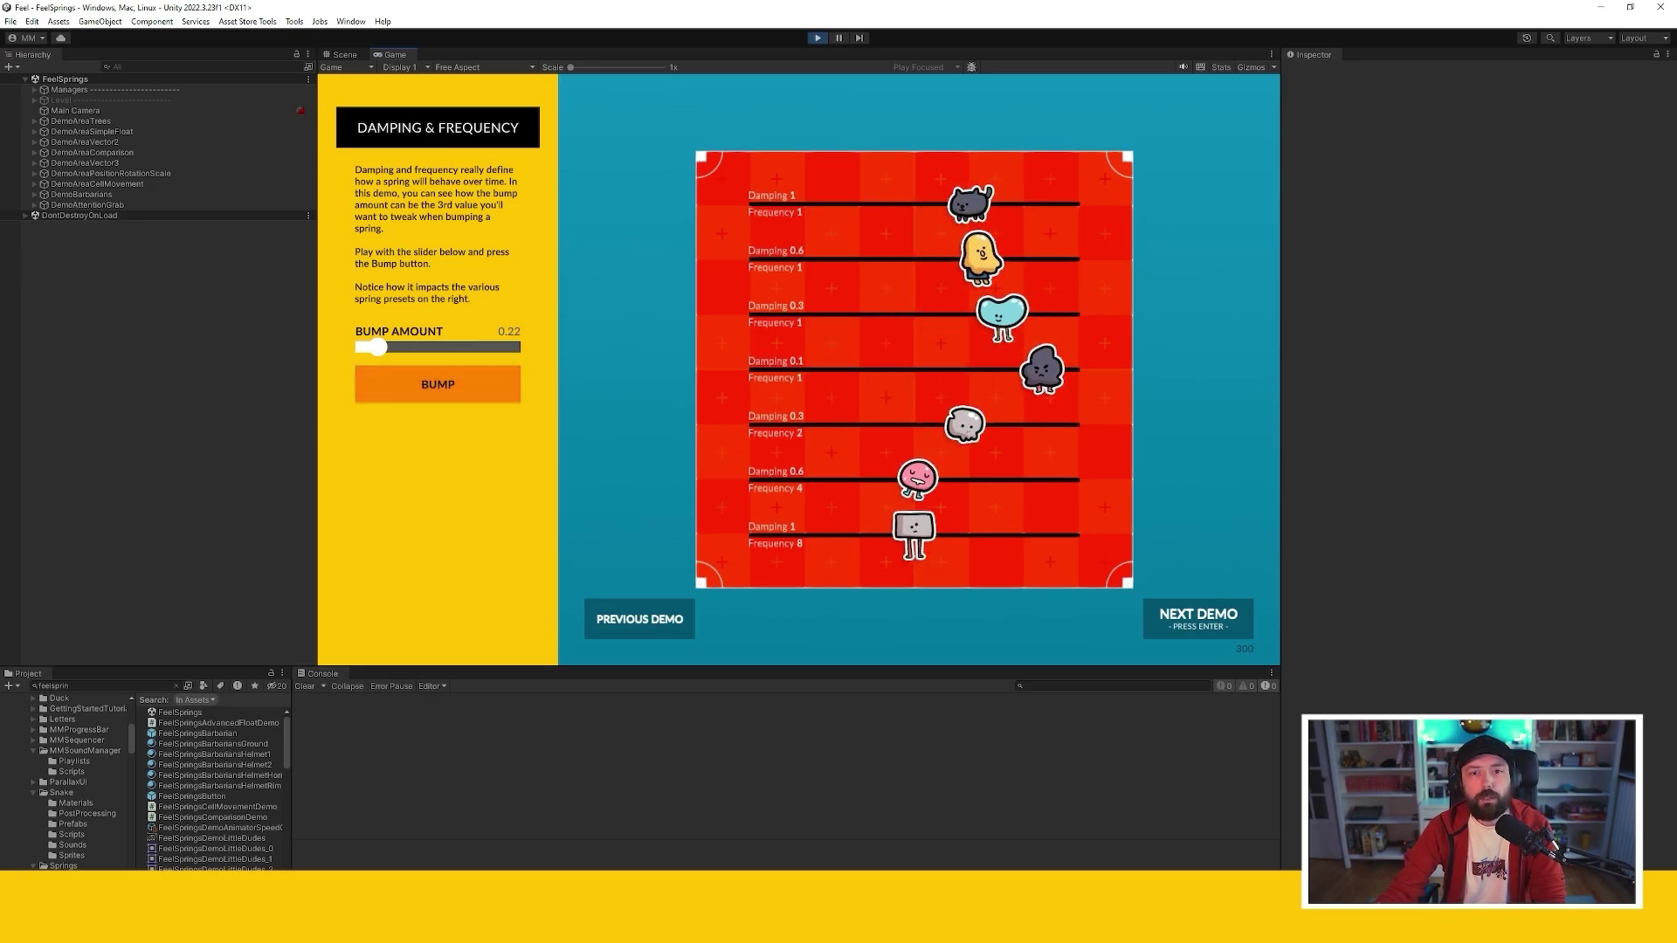
{"action": "left_click", "coordinate": [438, 384]}
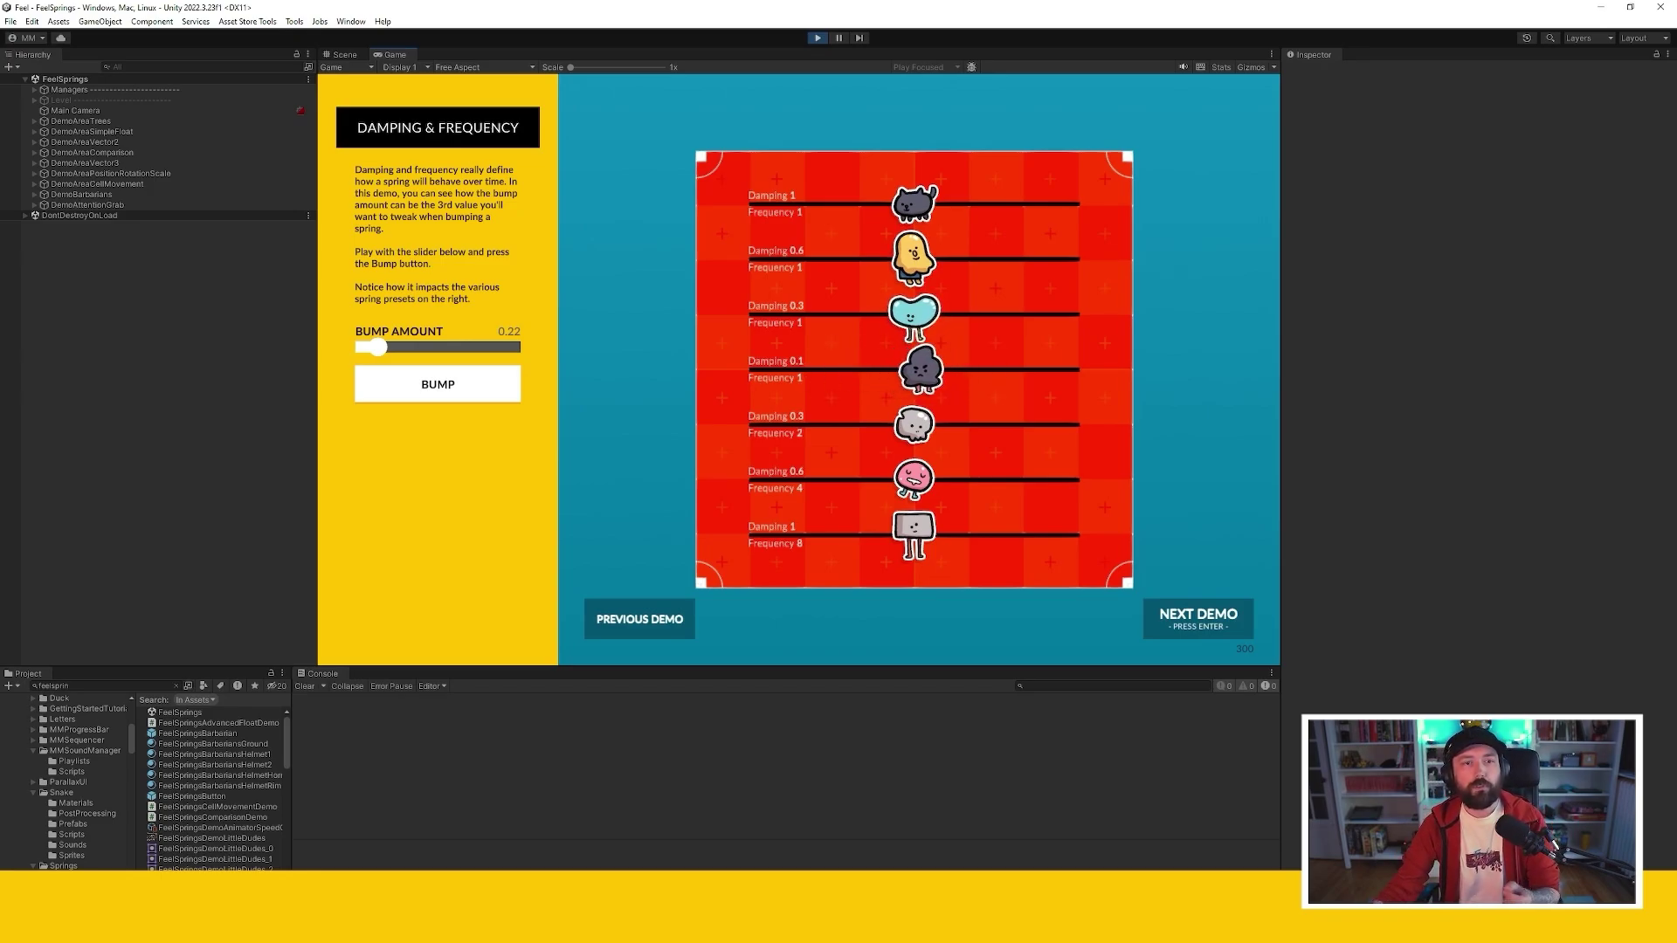
{"action": "left_click", "coordinate": [438, 384]}
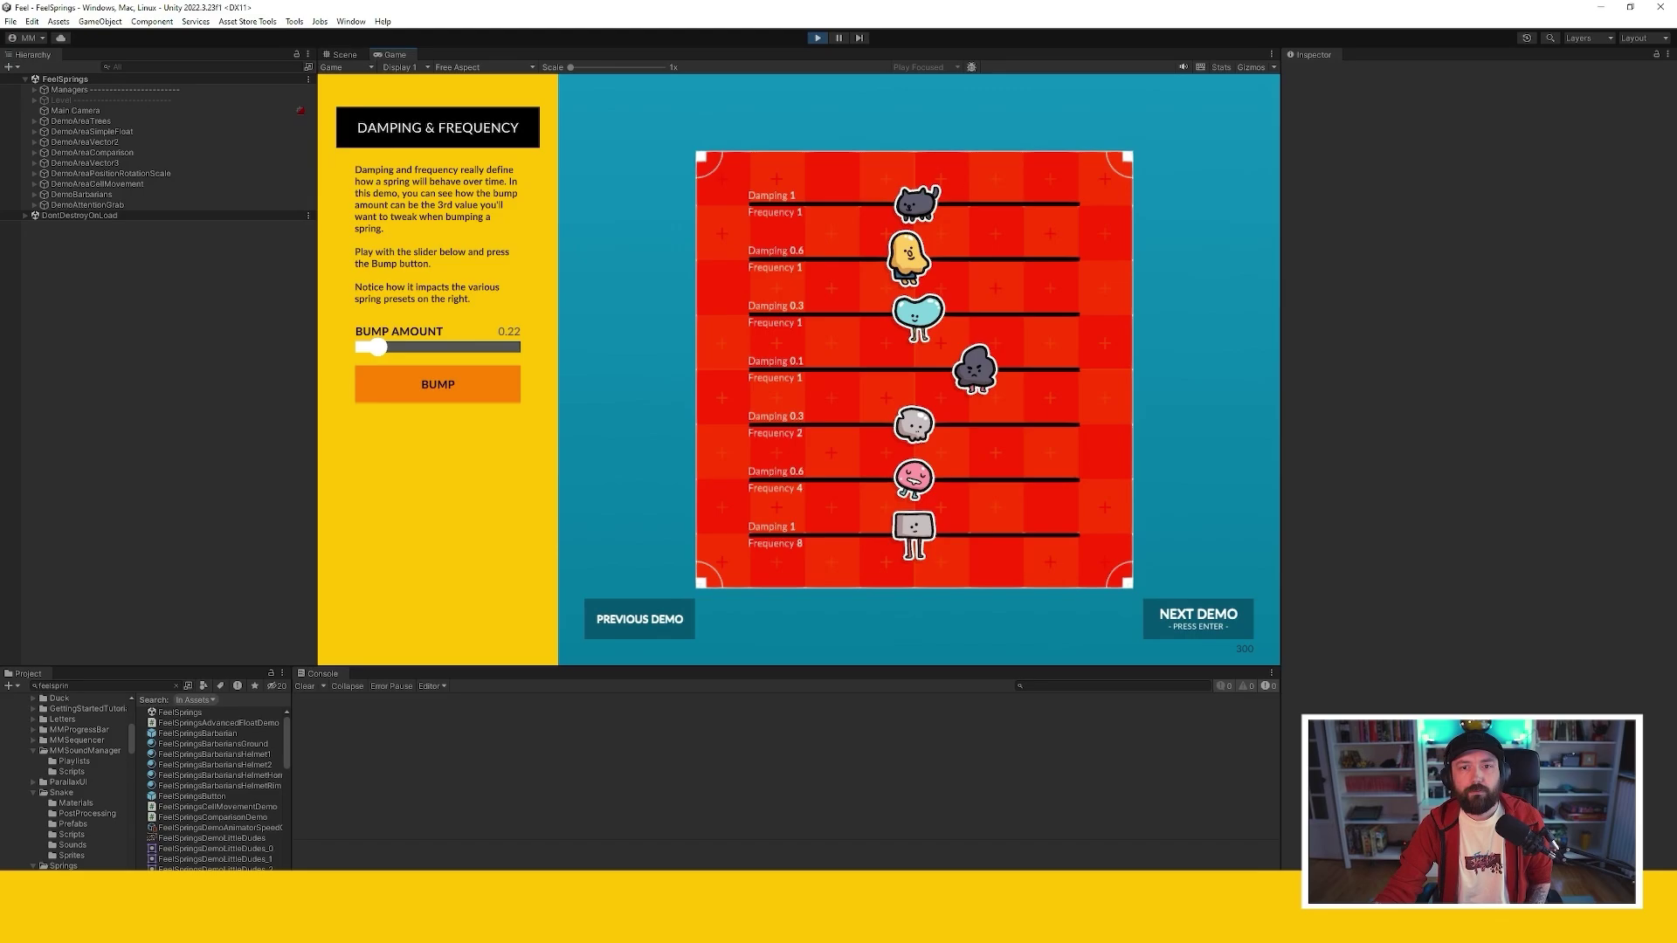
{"action": "left_click", "coordinate": [438, 385]}
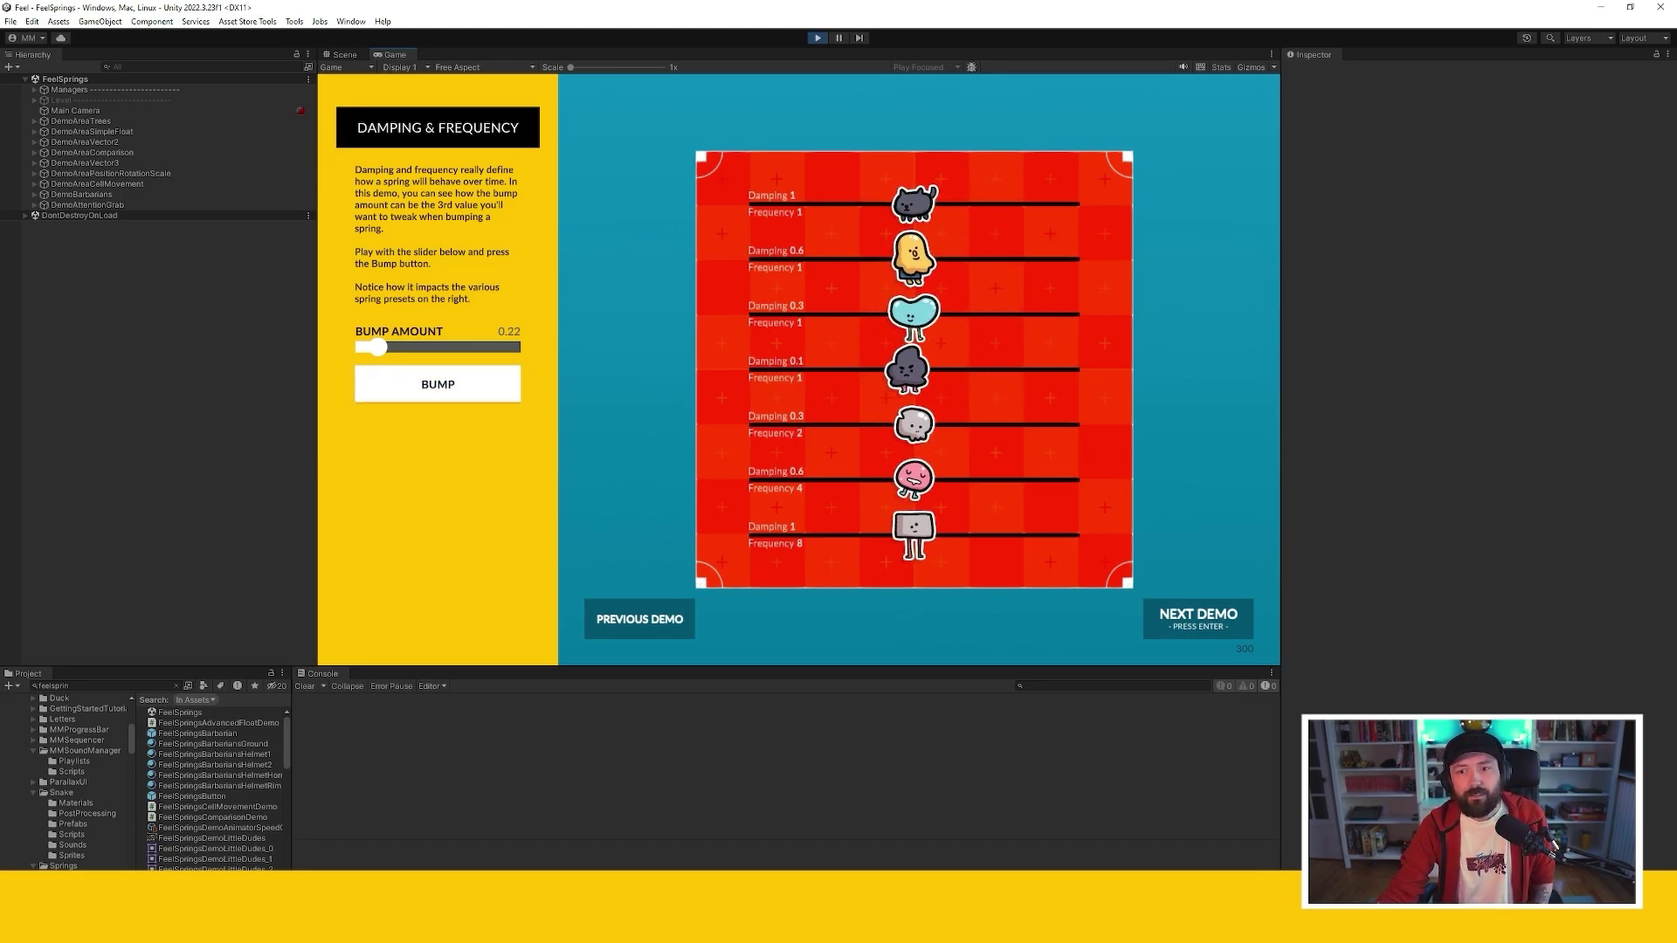
Advance to the 3D Spring demo and trigger repeated random moves of the green cube
{"action": "key", "text": "Return"}
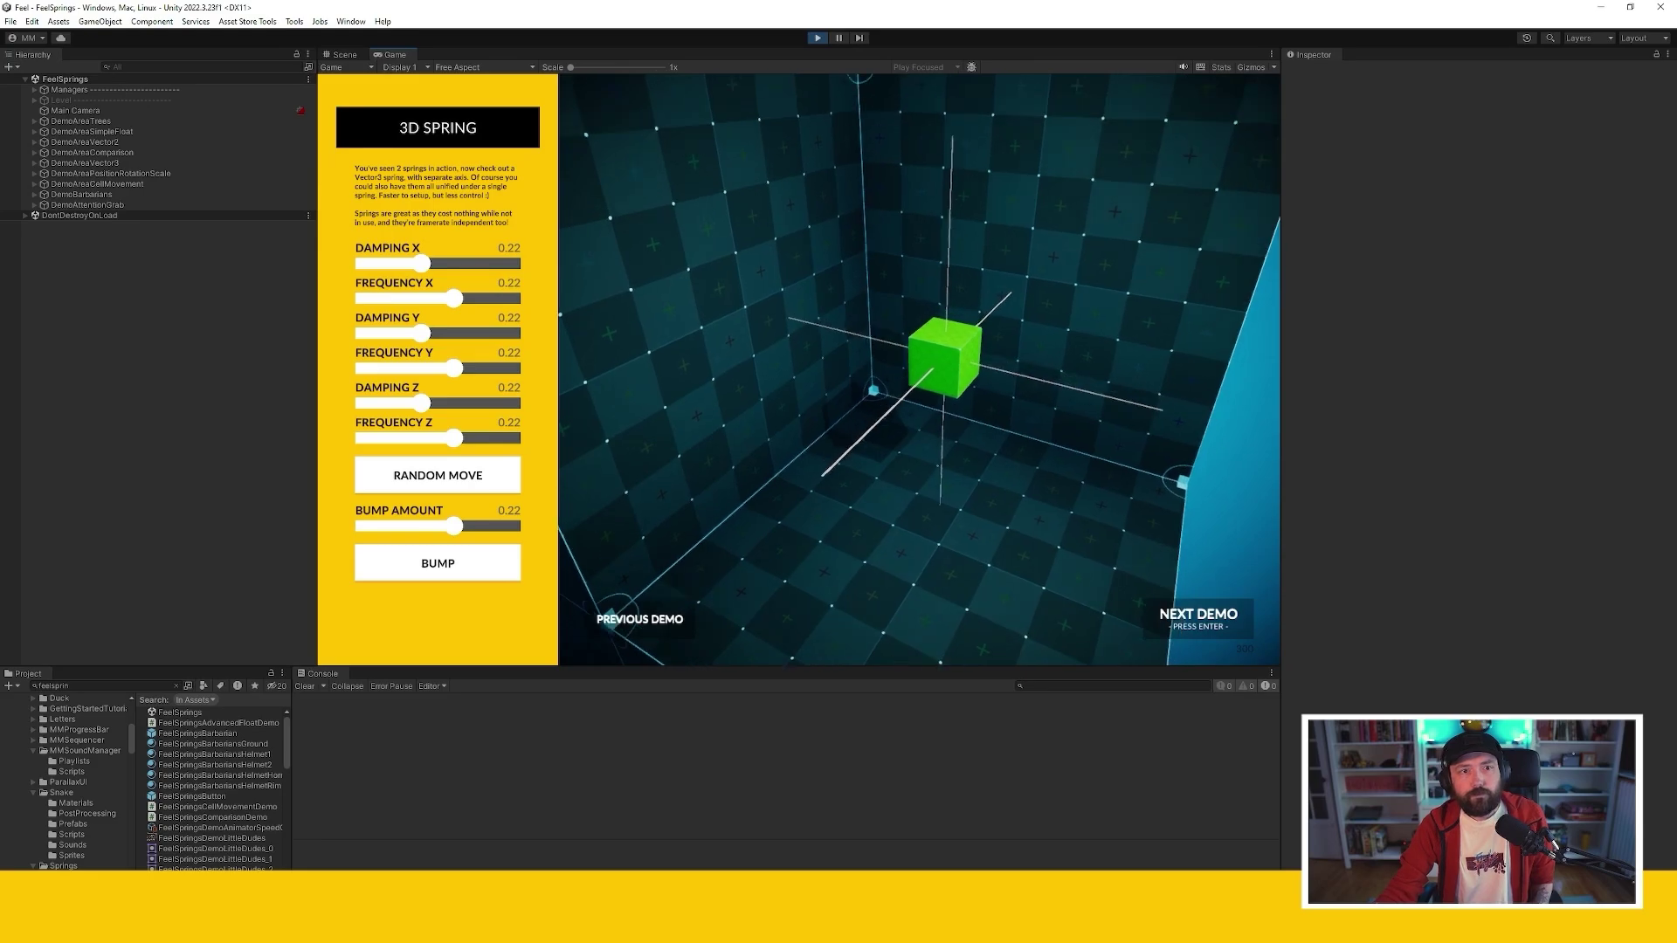
{"action": "left_click", "coordinate": [437, 475]}
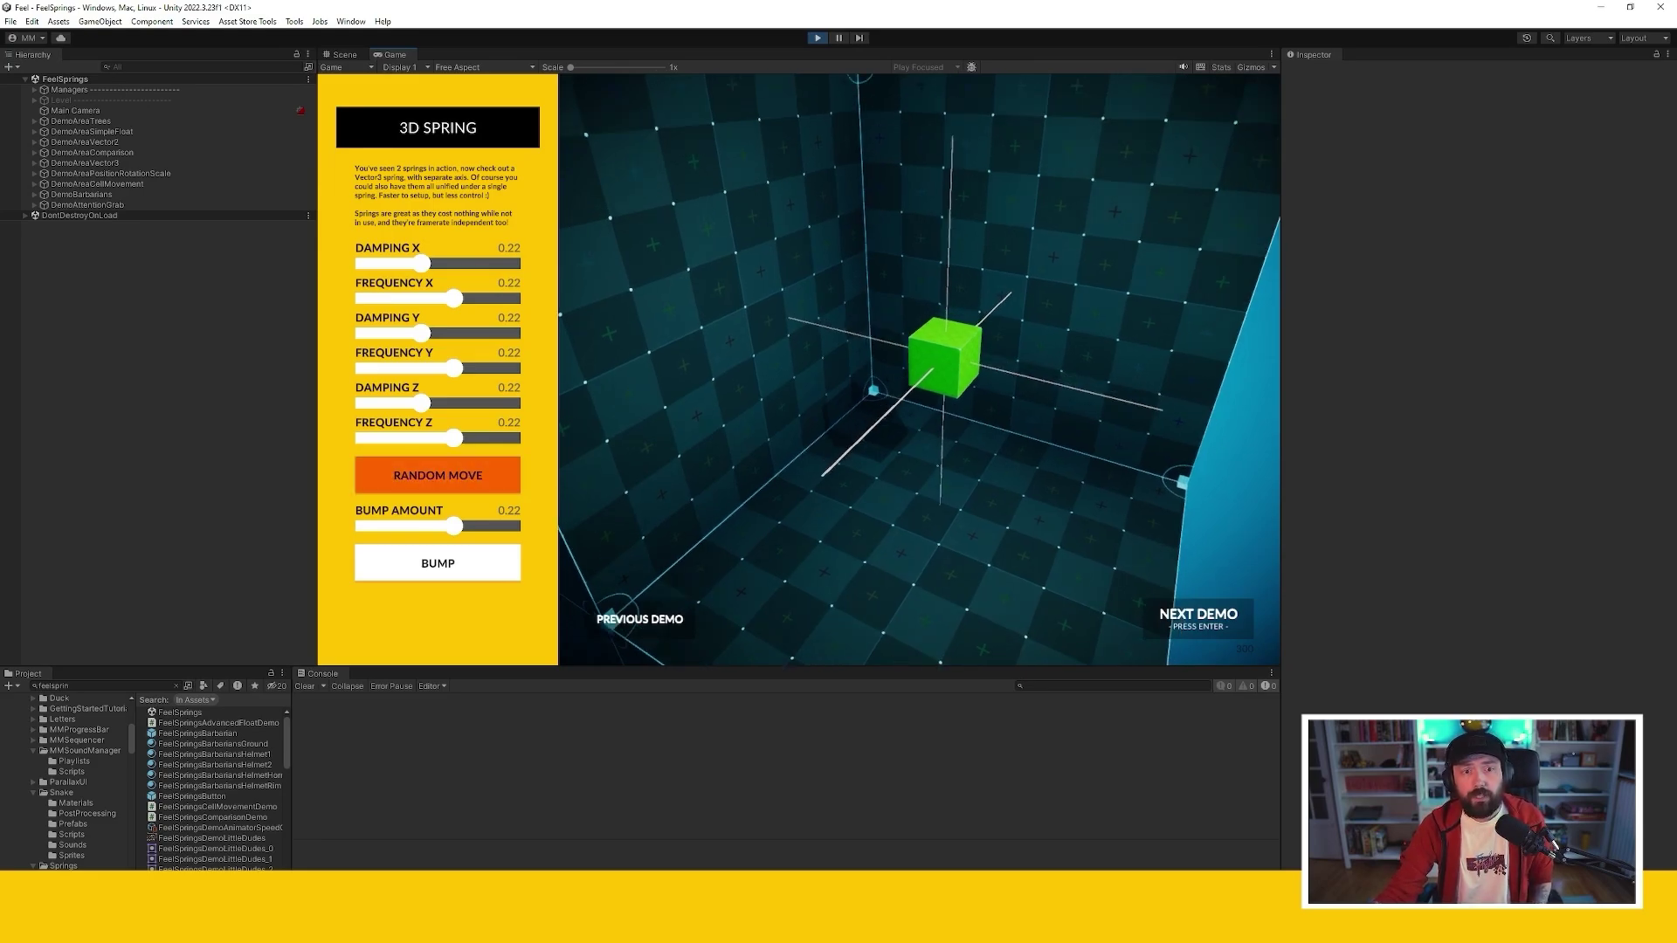
{"action": "left_click", "coordinate": [438, 475]}
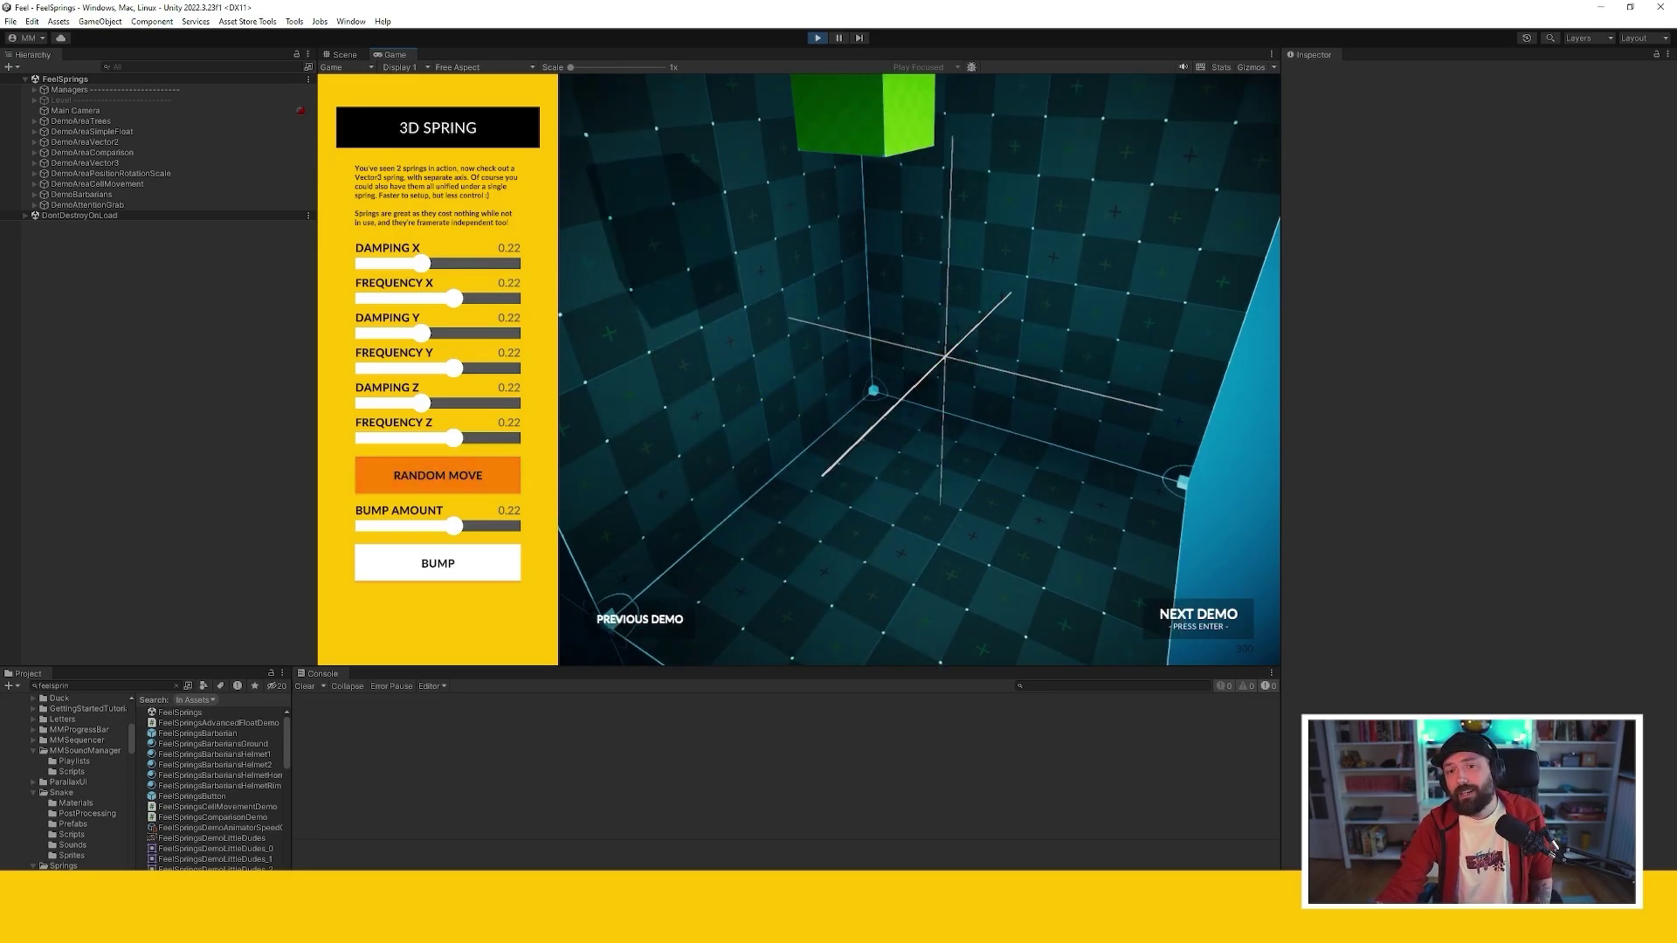
{"action": "left_click", "coordinate": [437, 475]}
{"action": "left_click", "coordinate": [437, 475]}
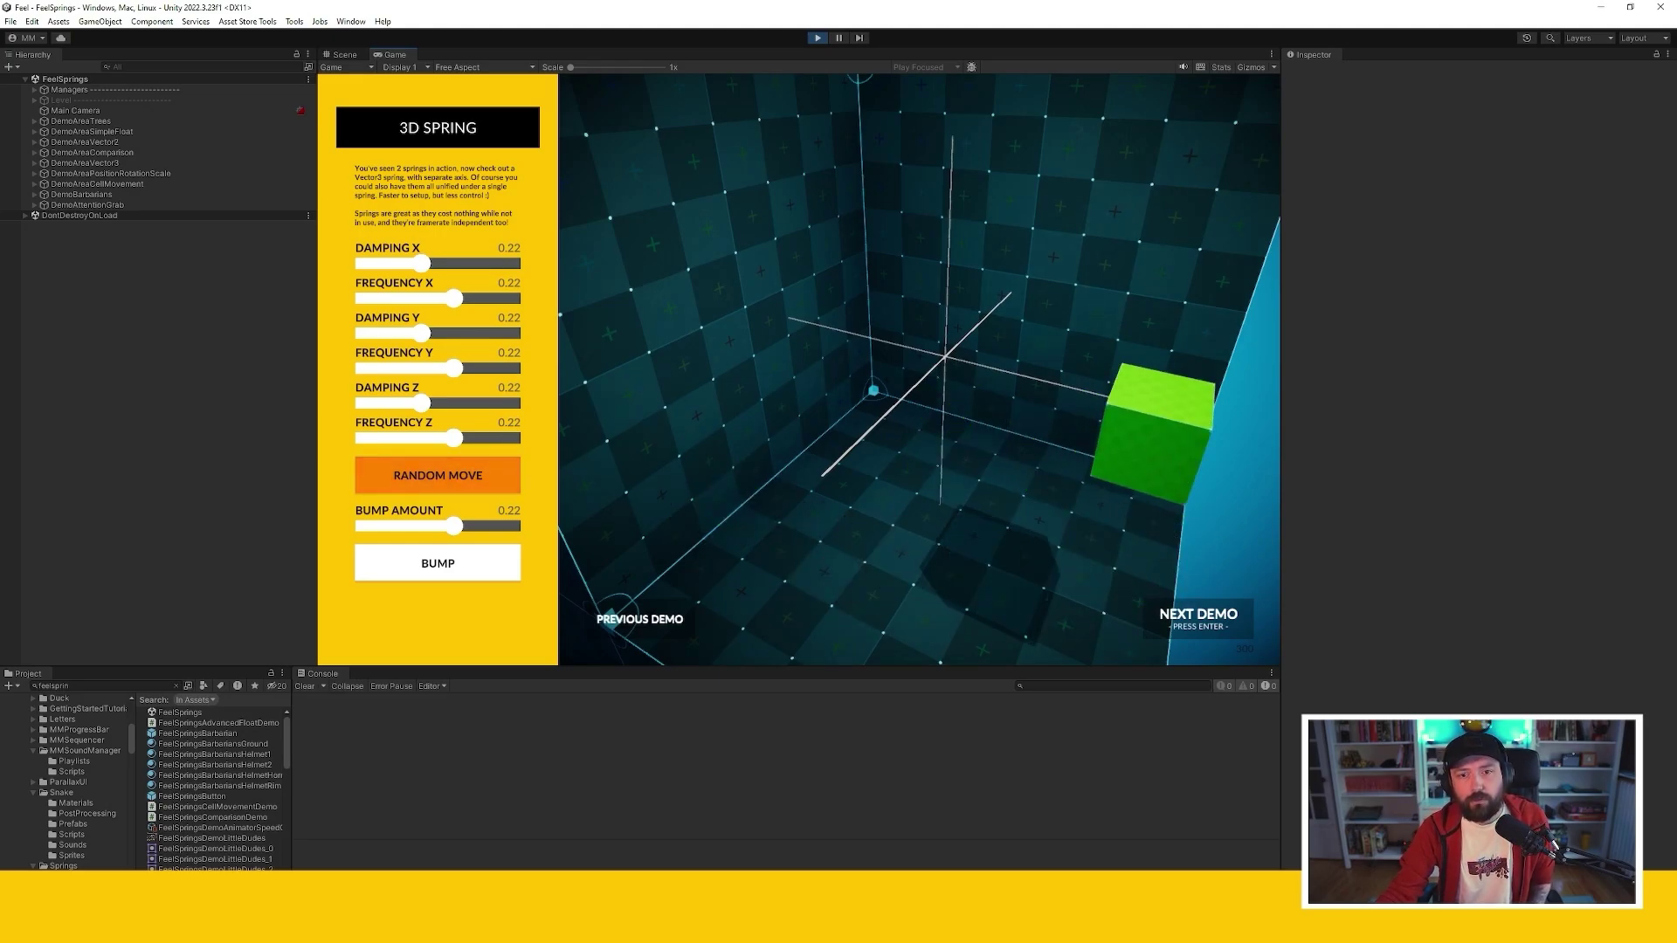
{"action": "left_click", "coordinate": [437, 475]}
{"action": "left_click", "coordinate": [437, 476]}
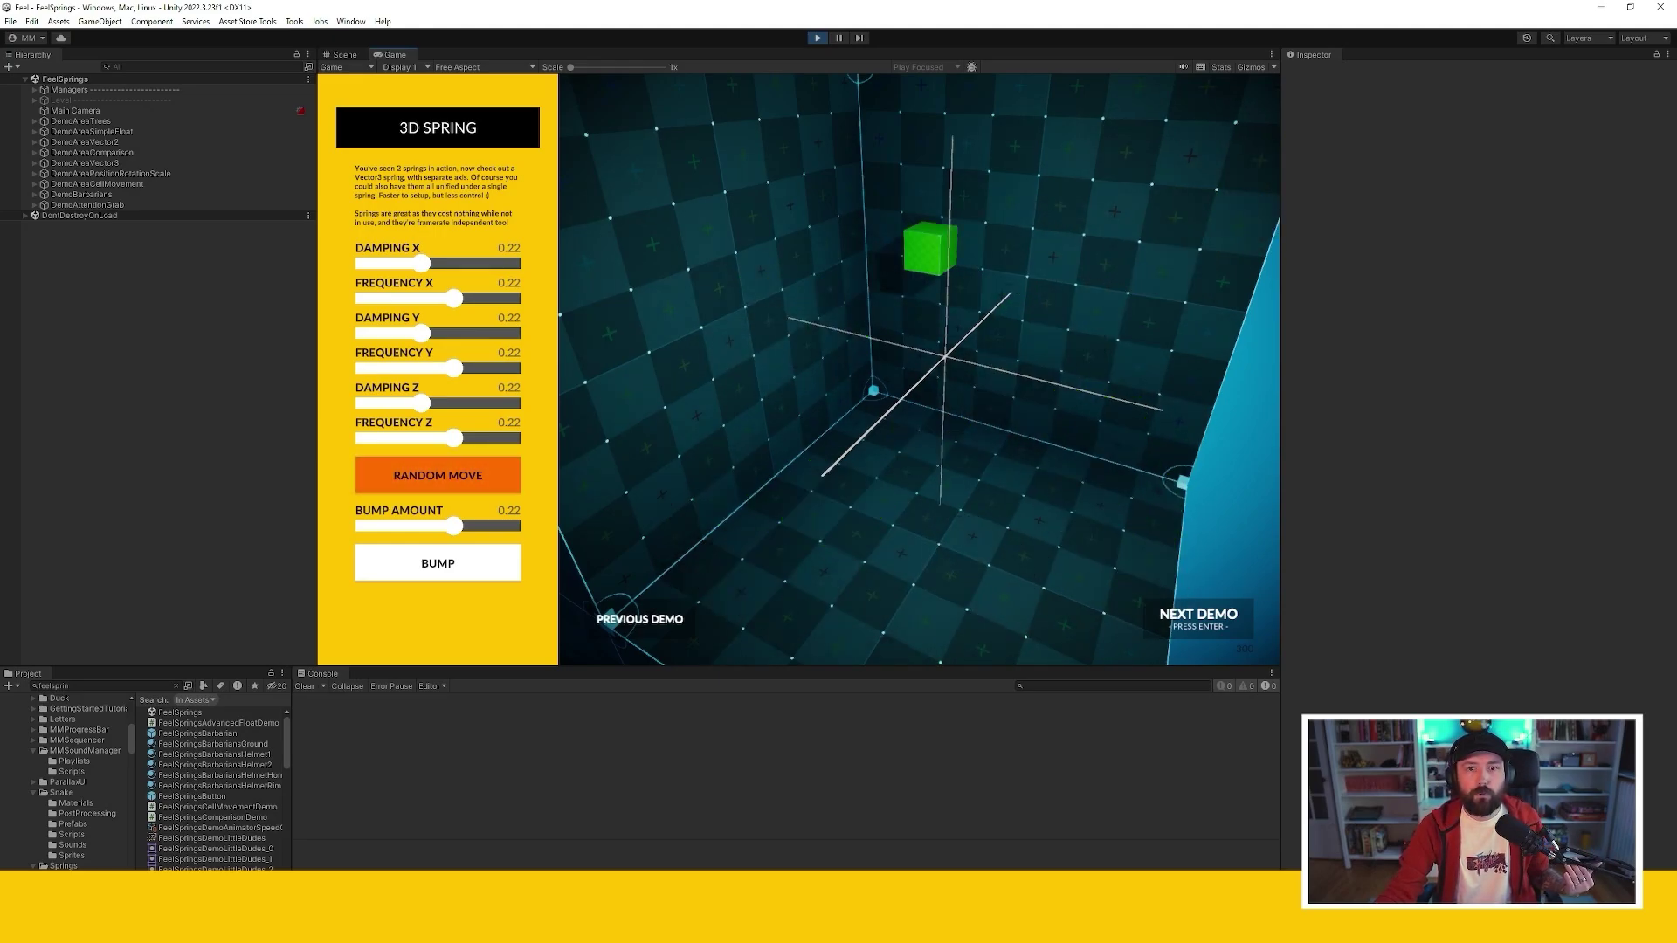
{"action": "left_click", "coordinate": [437, 475]}
Bump the green cube at the default amount and raise its bump amount to 8.75
{"action": "left_click", "coordinate": [438, 562]}
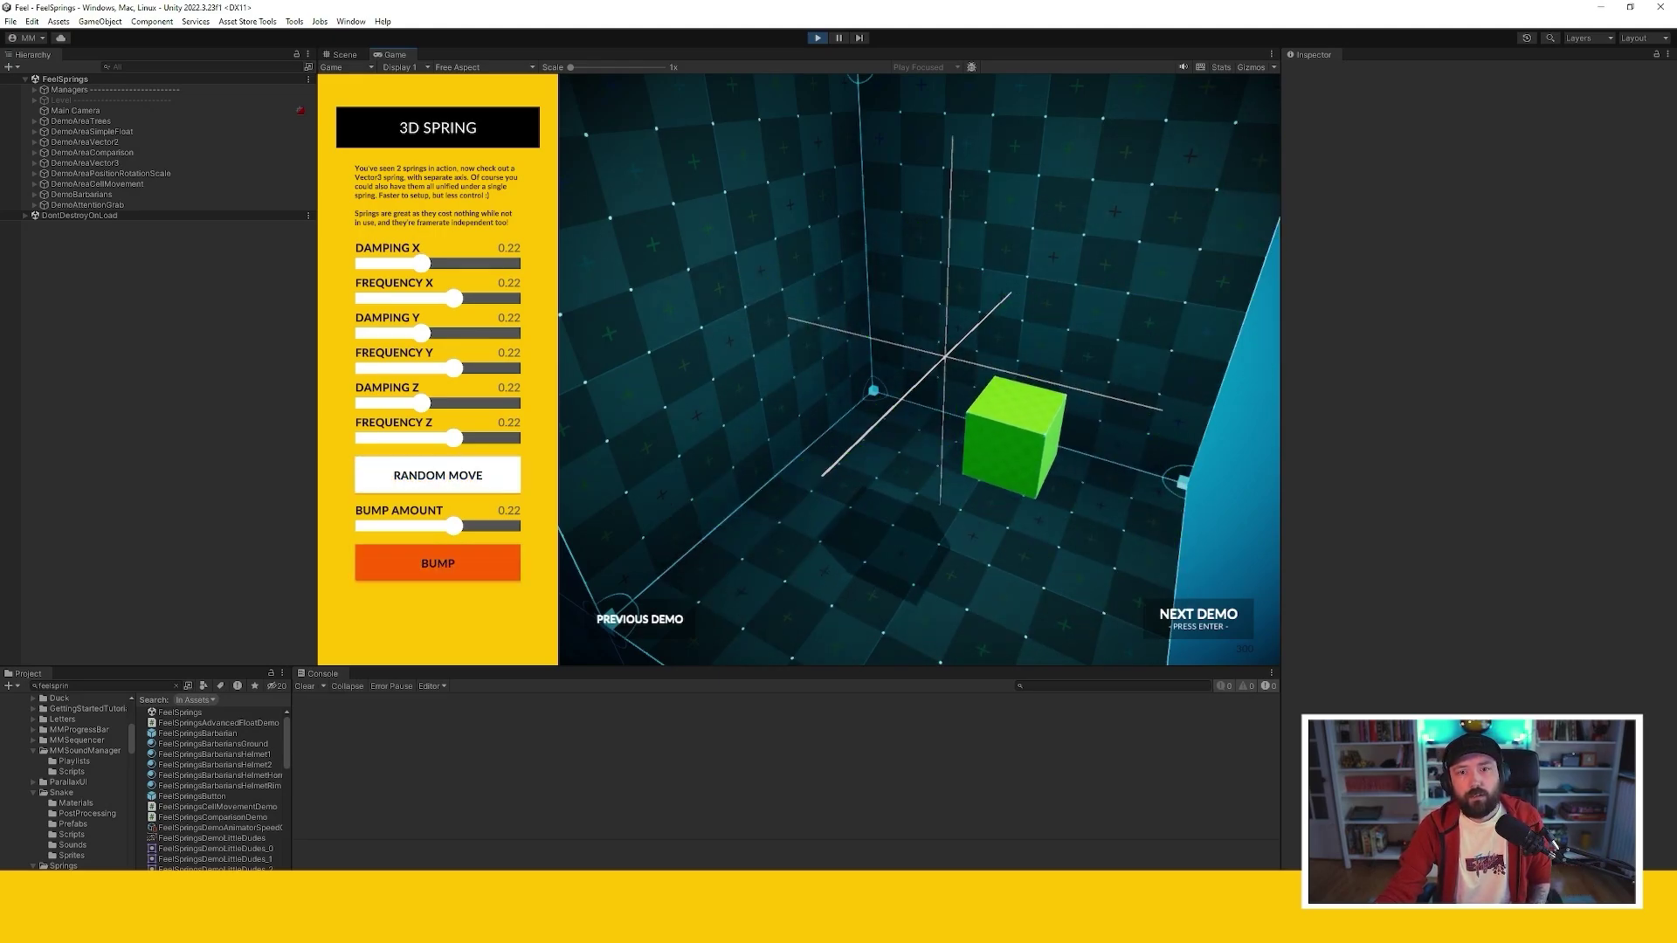
{"action": "left_click_drag", "start_coordinate": [454, 526], "coordinate": [498, 525]}
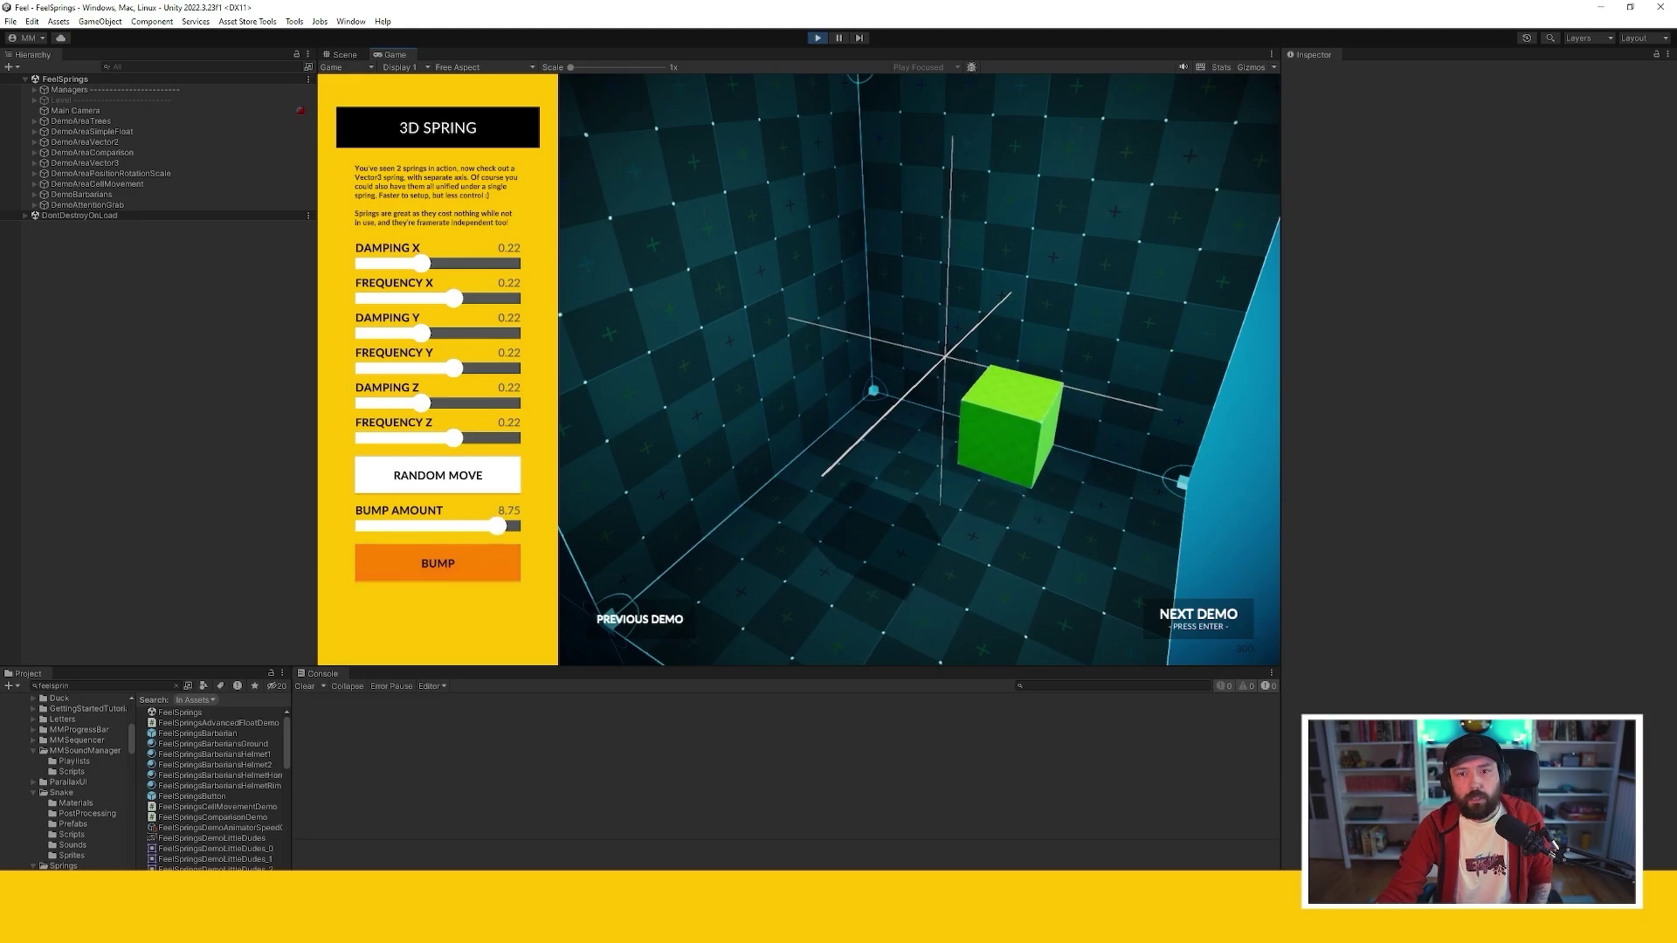
Advance to the Juicy Spring demo and trigger repeated random moves of the snail with the default spring settings
{"action": "key", "text": "Return"}
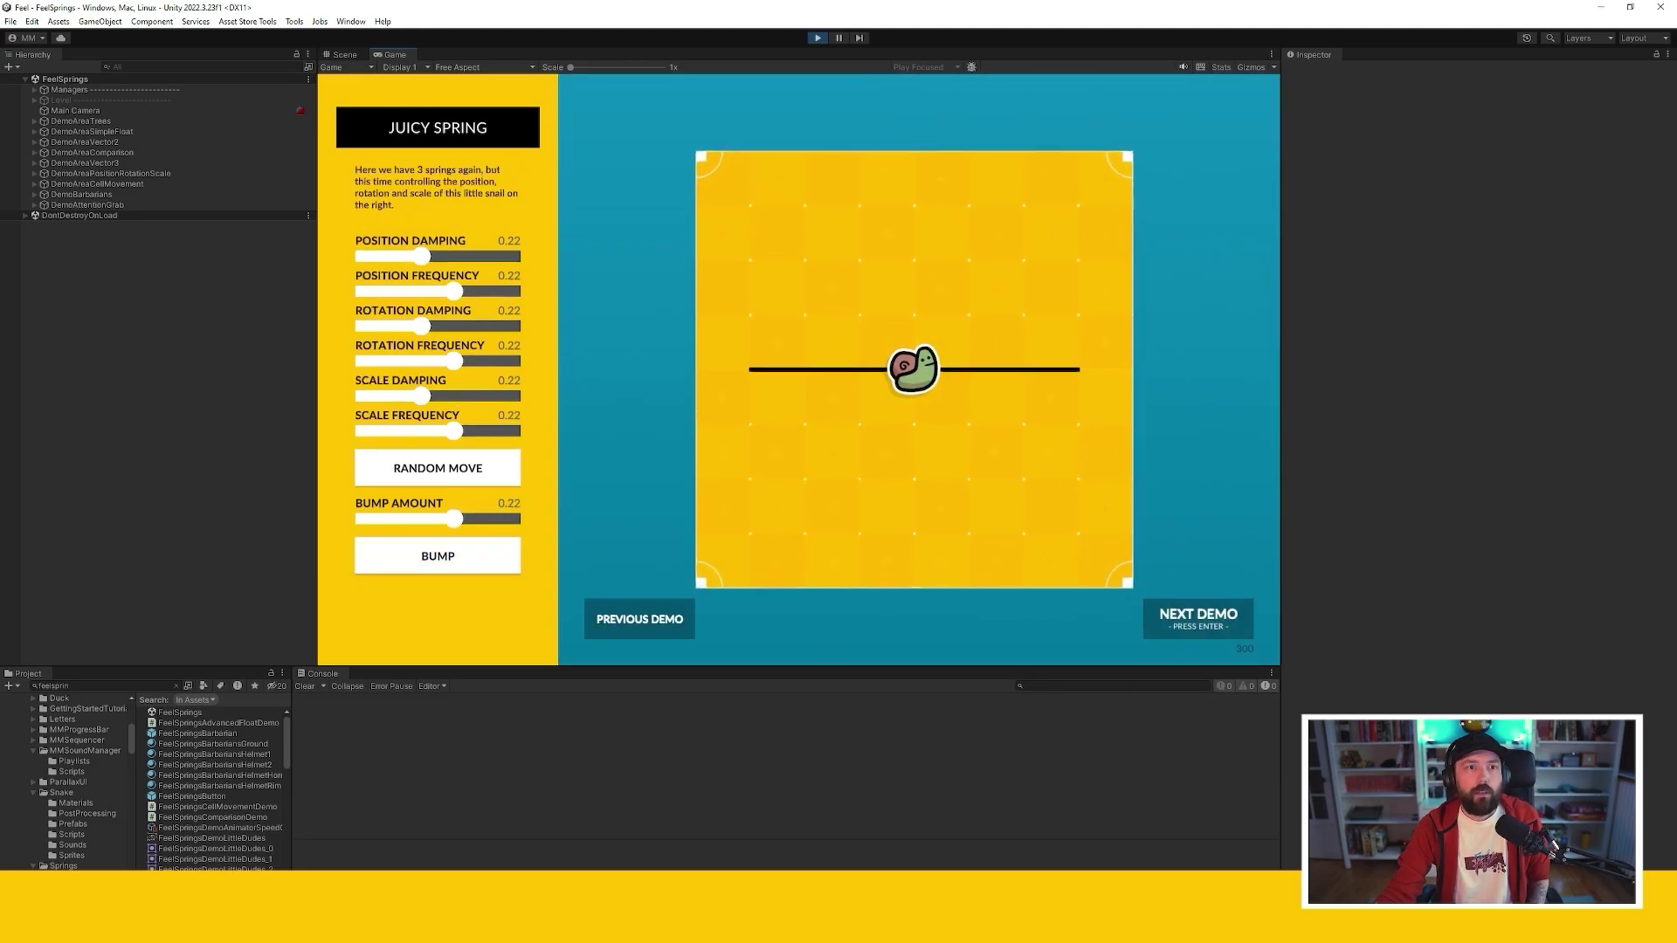
{"action": "left_click", "coordinate": [438, 468]}
{"action": "left_click", "coordinate": [437, 469]}
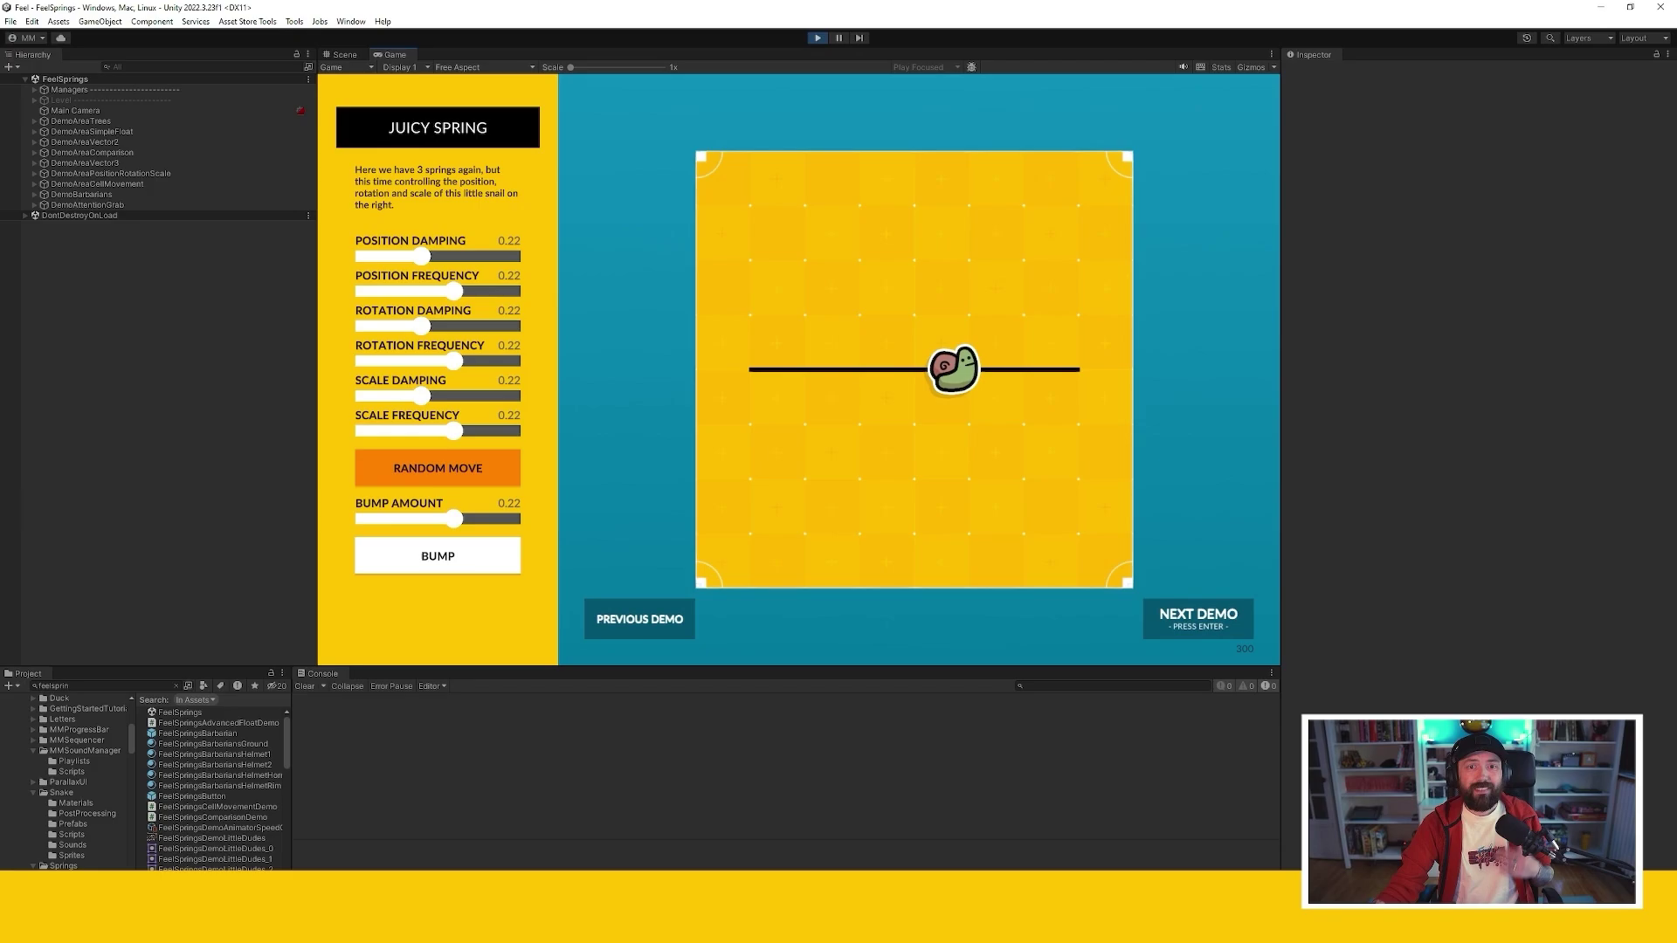
{"action": "left_click", "coordinate": [438, 468]}
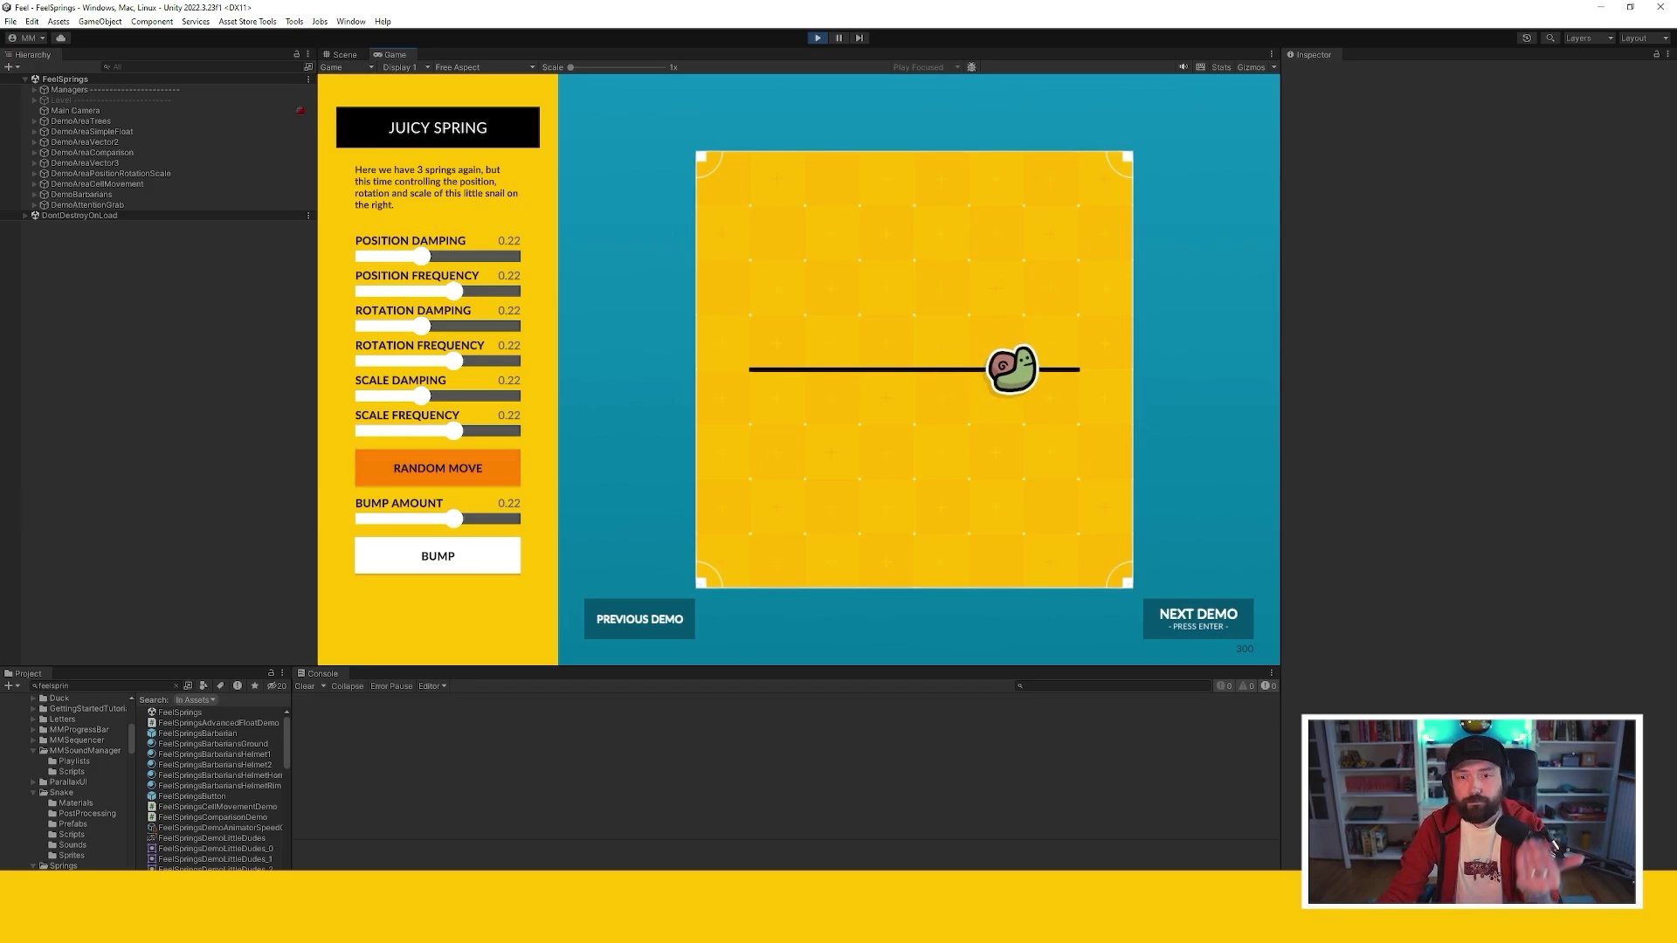
{"action": "left_click", "coordinate": [438, 468]}
{"action": "left_click", "coordinate": [438, 469]}
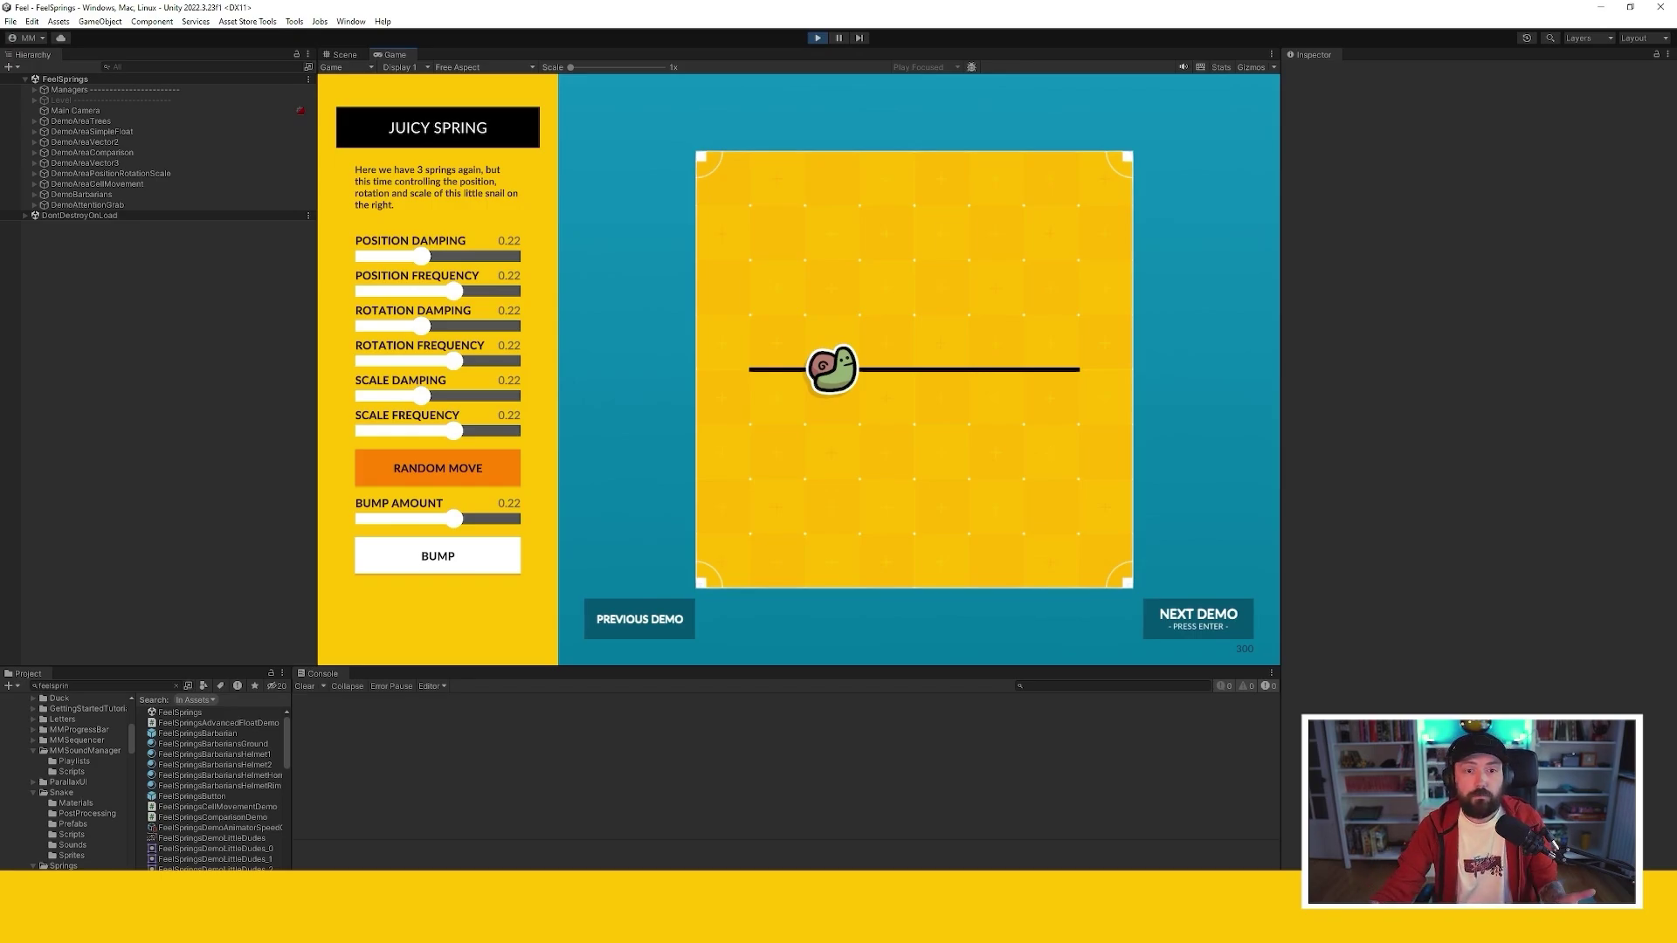
{"action": "left_click", "coordinate": [437, 468]}
{"action": "left_click", "coordinate": [436, 468]}
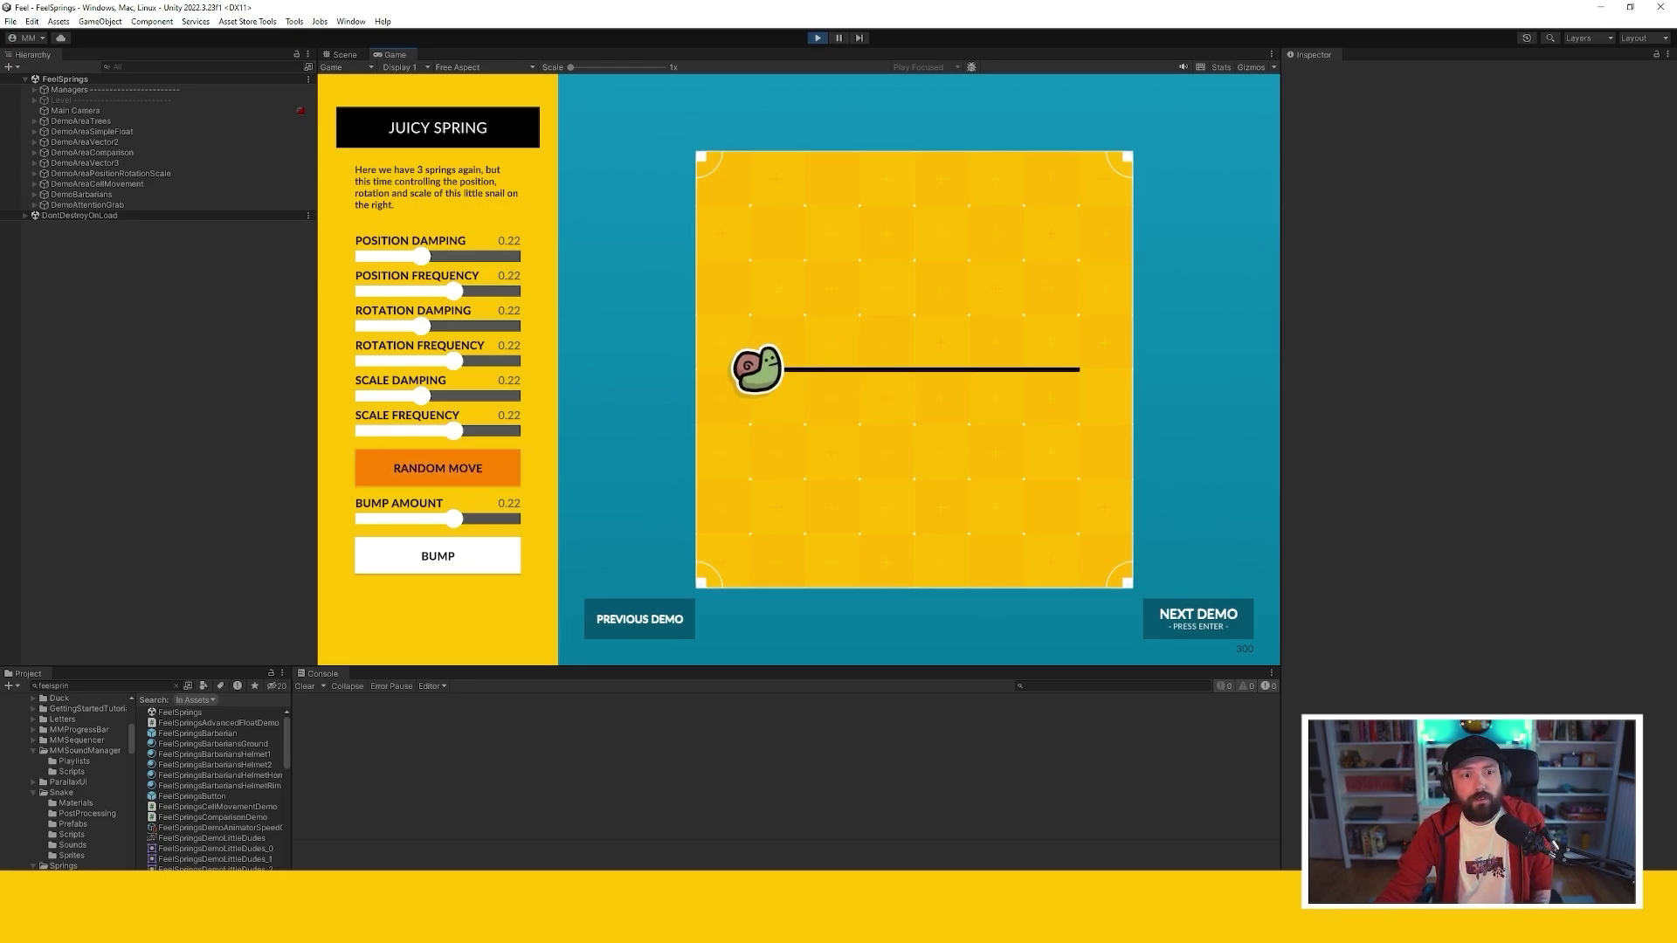
{"action": "left_click", "coordinate": [436, 468]}
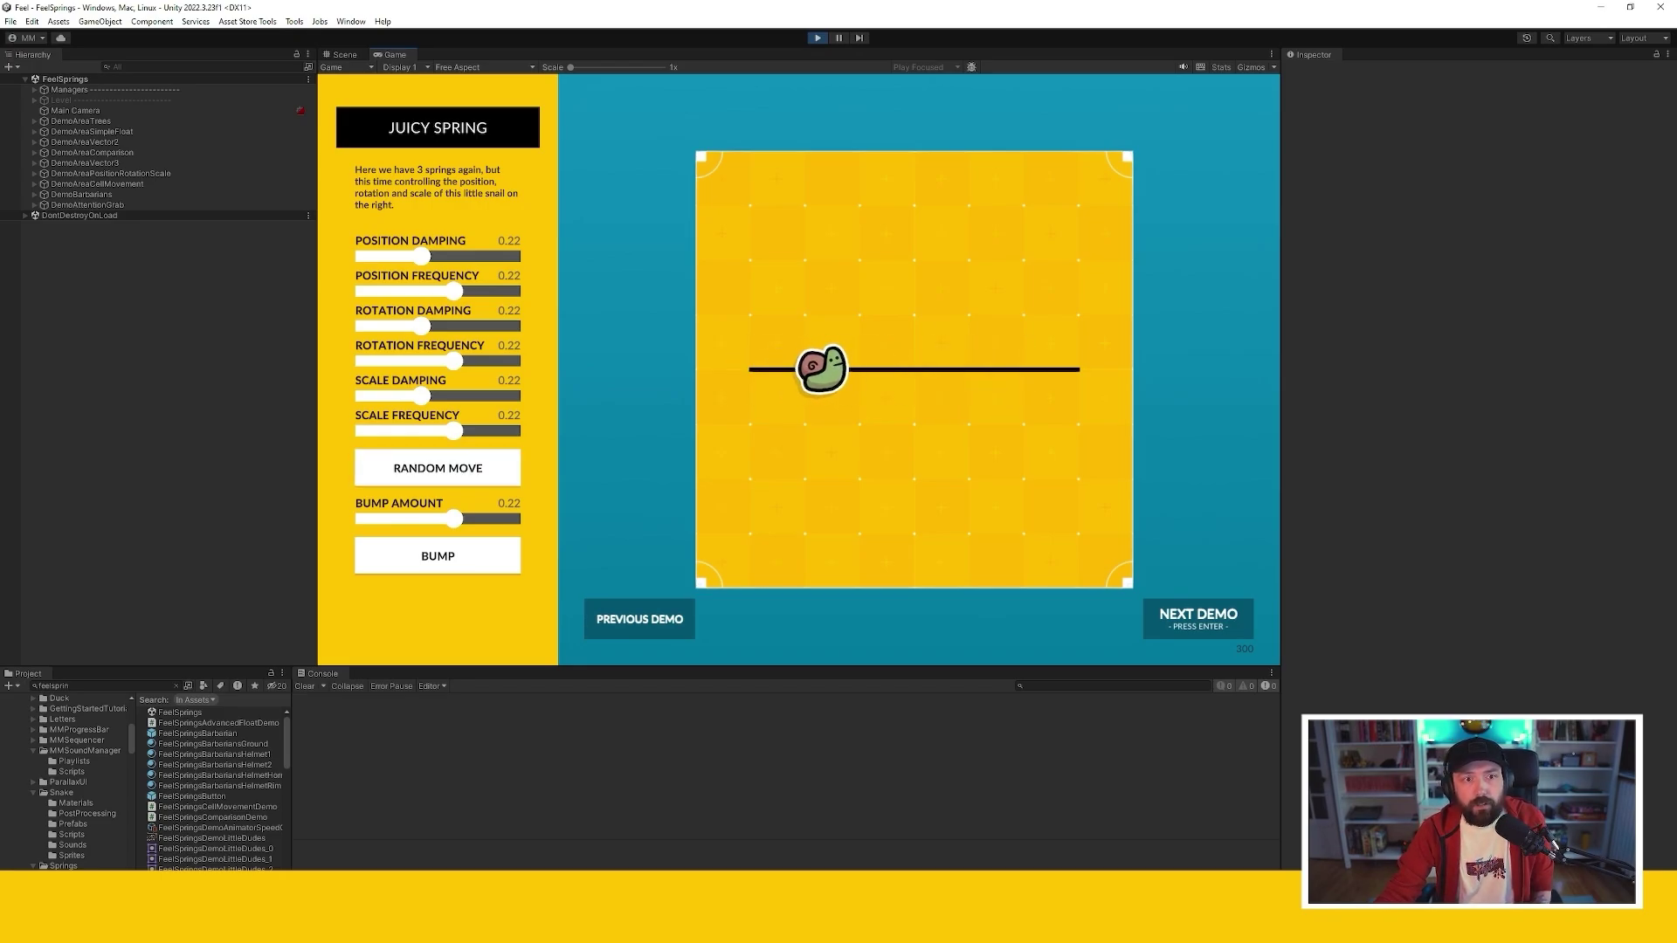
Set the snail's scale damping to 0.09 and scale frequency to 2.41, and trigger a random move
{"action": "left_click_drag", "start_coordinate": [422, 396], "coordinate": [373, 395]}
{"action": "left_click_drag", "start_coordinate": [453, 430], "coordinate": [399, 431]}
{"action": "left_click", "coordinate": [437, 469]}
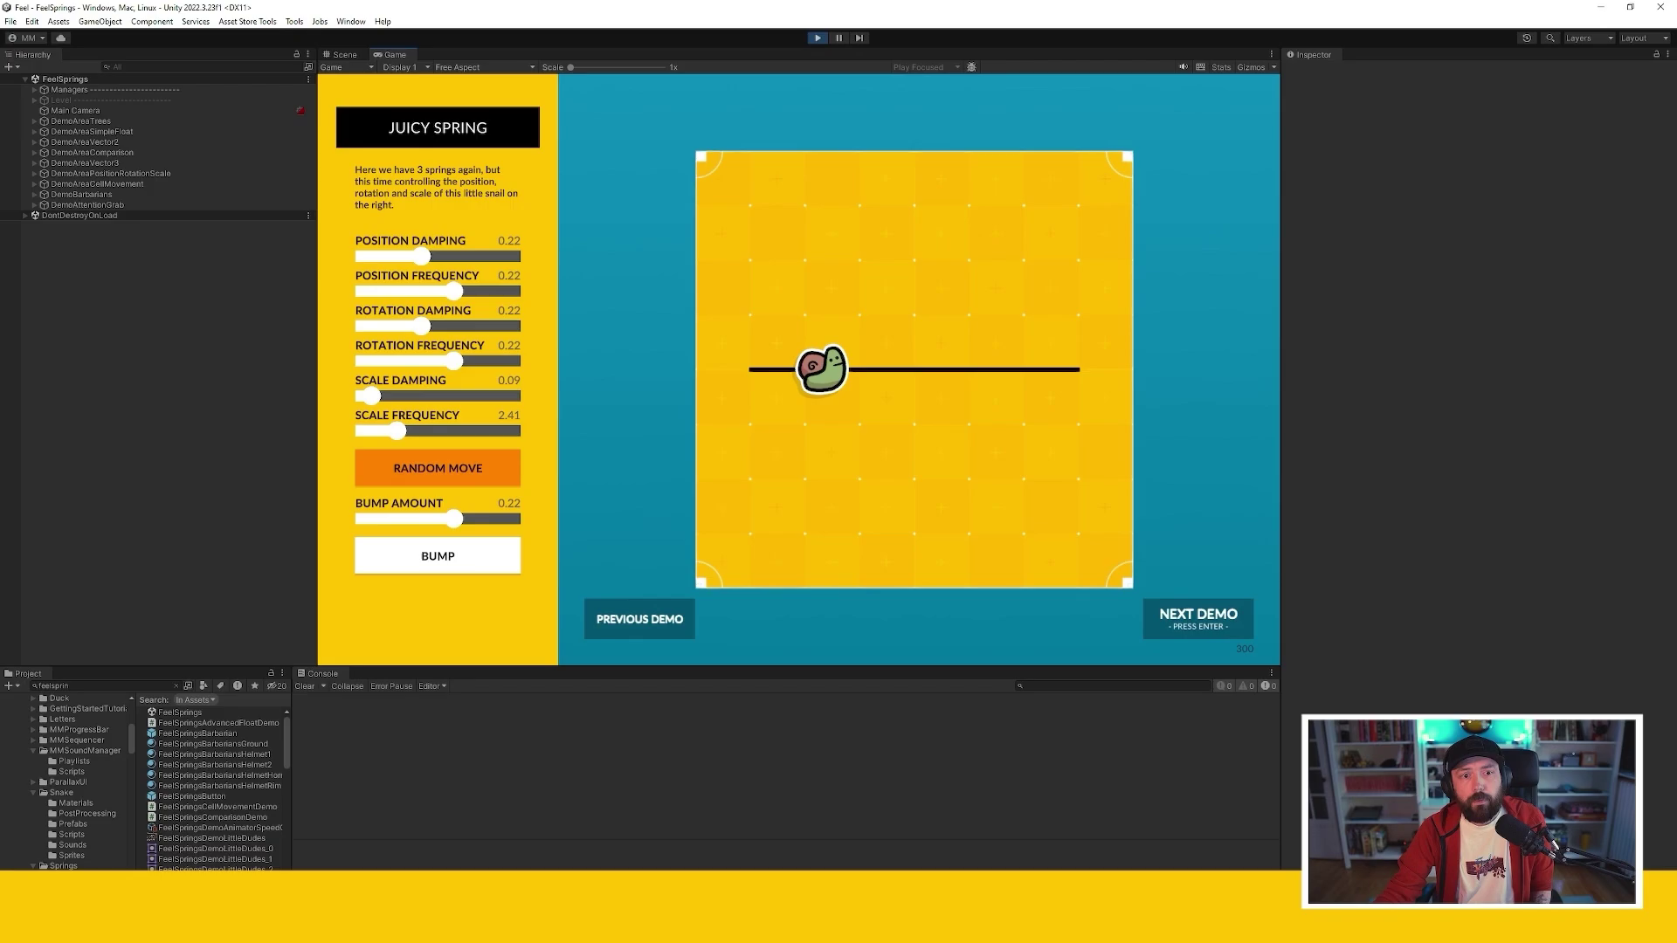
Trigger several more random moves of the snail with the softened scale spring
{"action": "left_click", "coordinate": [437, 468]}
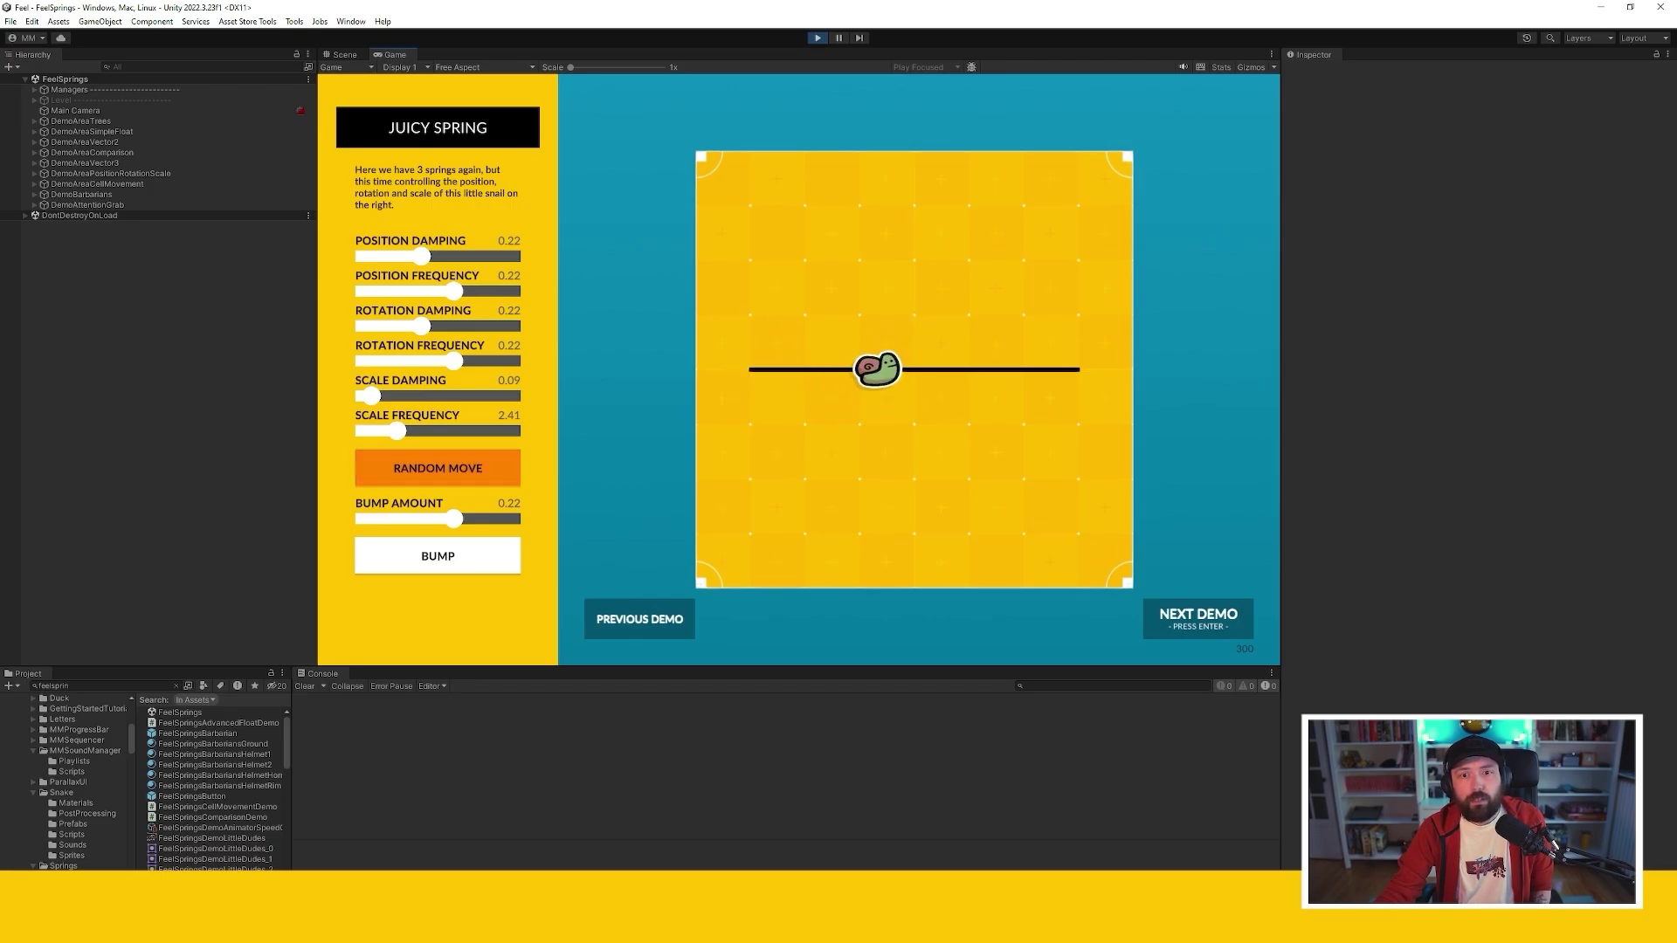
{"action": "left_click", "coordinate": [438, 469]}
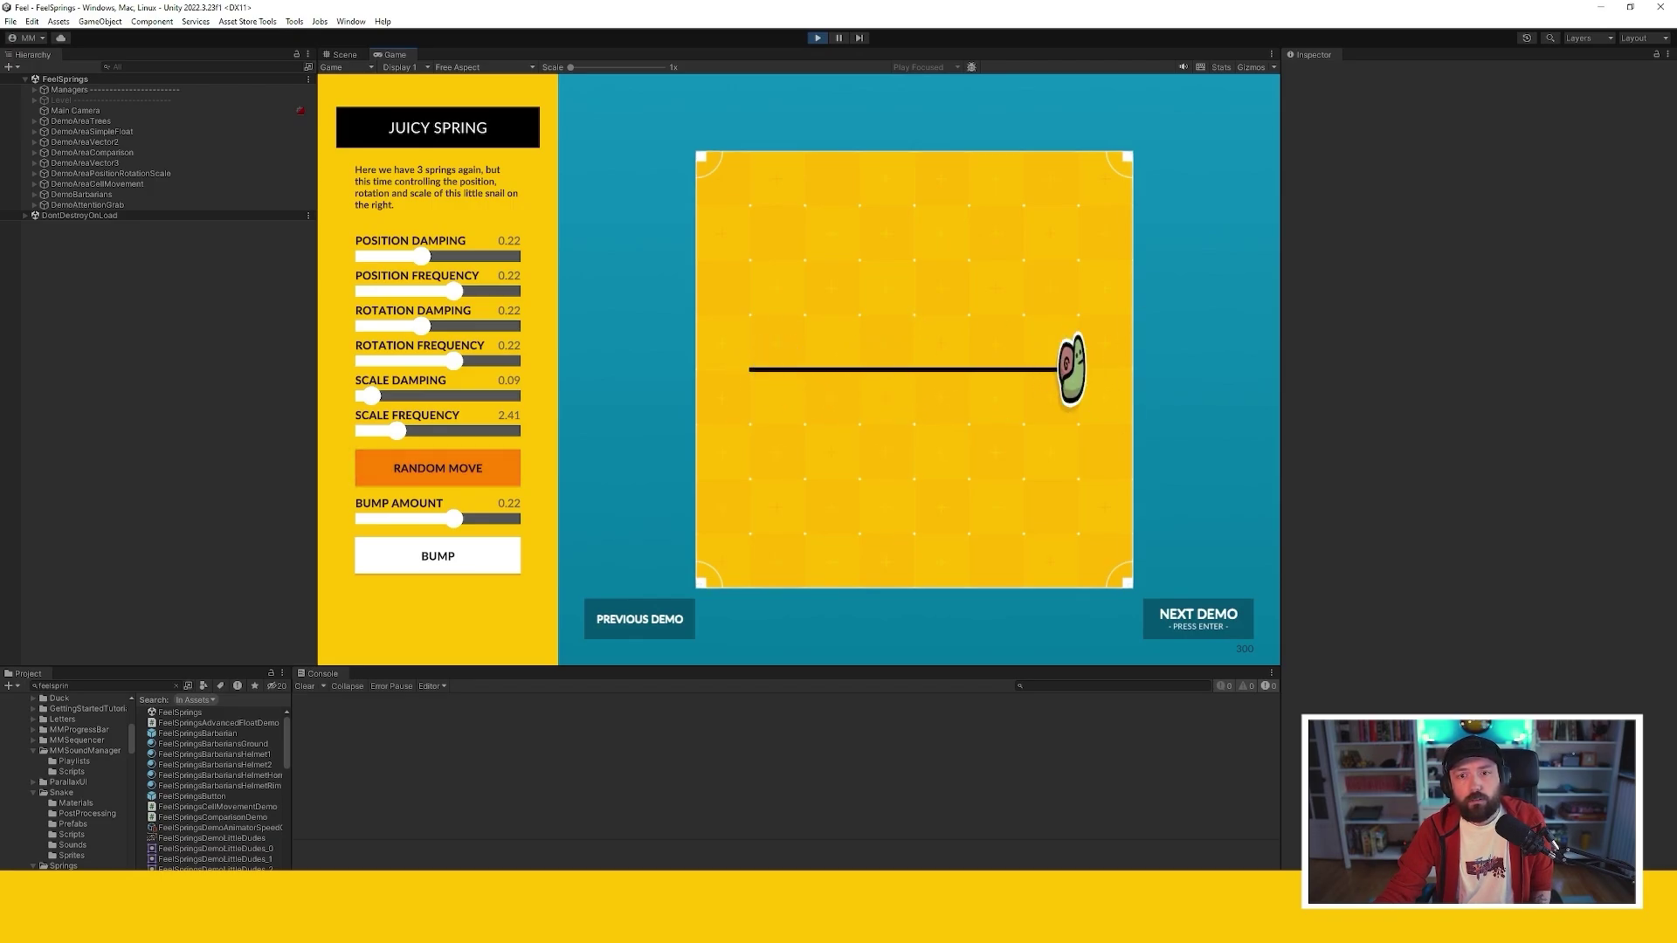
{"action": "left_click", "coordinate": [438, 468]}
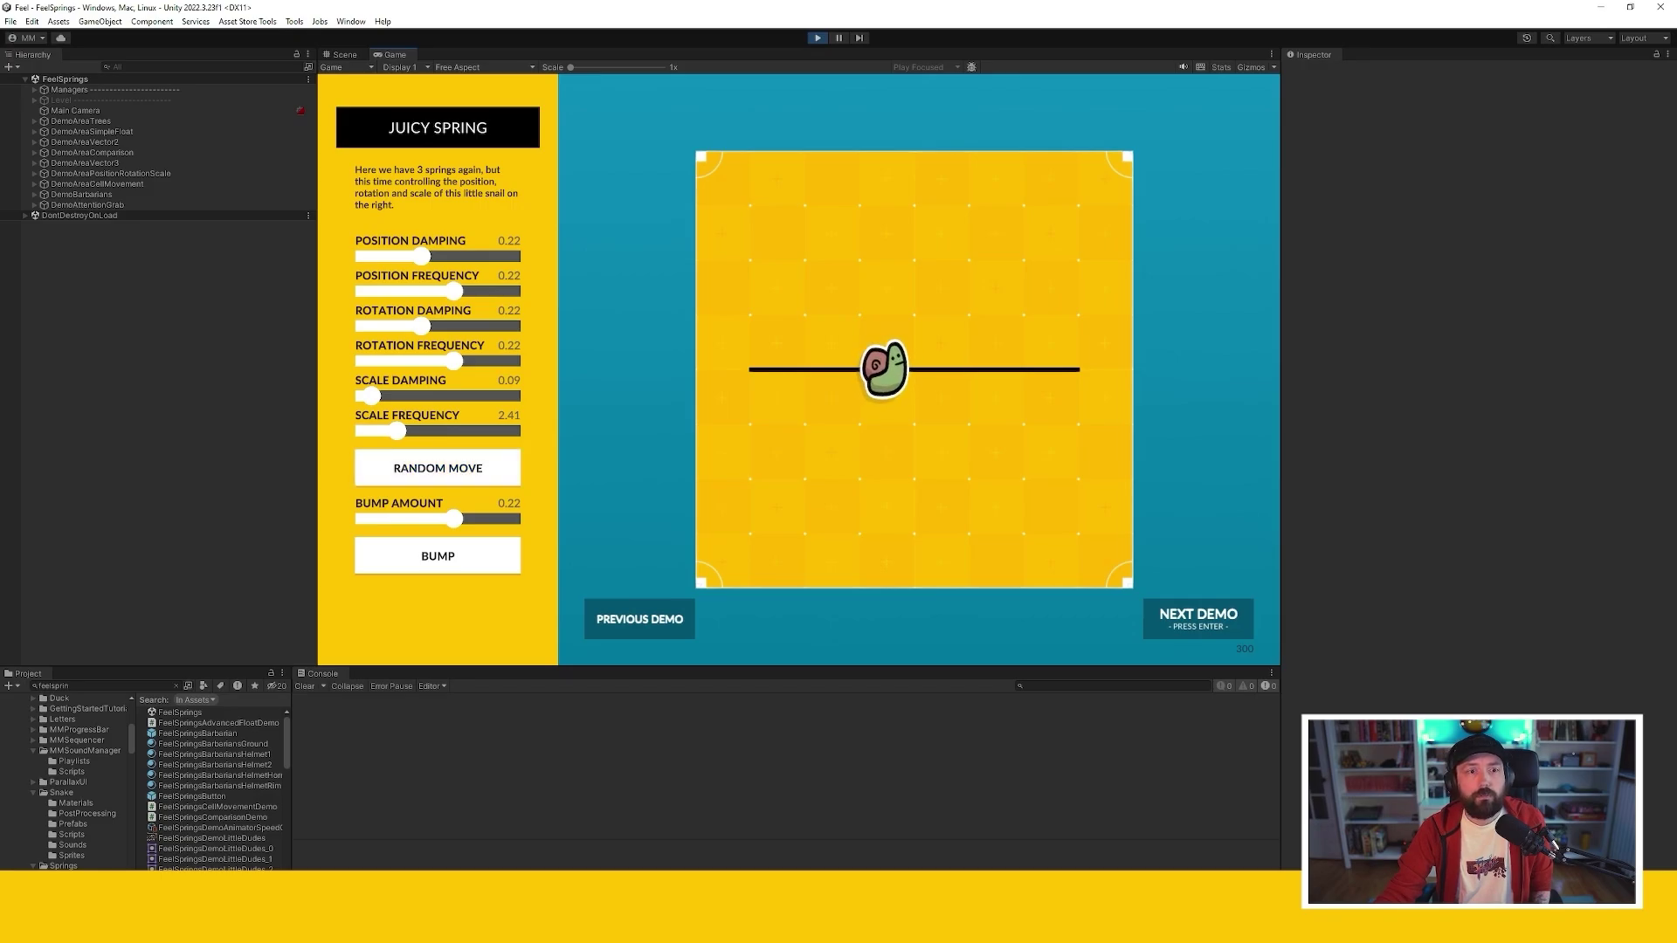
Set the snail's rotation damping to 0.12 and rotation frequency to 1.91, and trigger repeated random moves
{"action": "left_click", "coordinate": [377, 325]}
{"action": "left_click", "coordinate": [389, 361]}
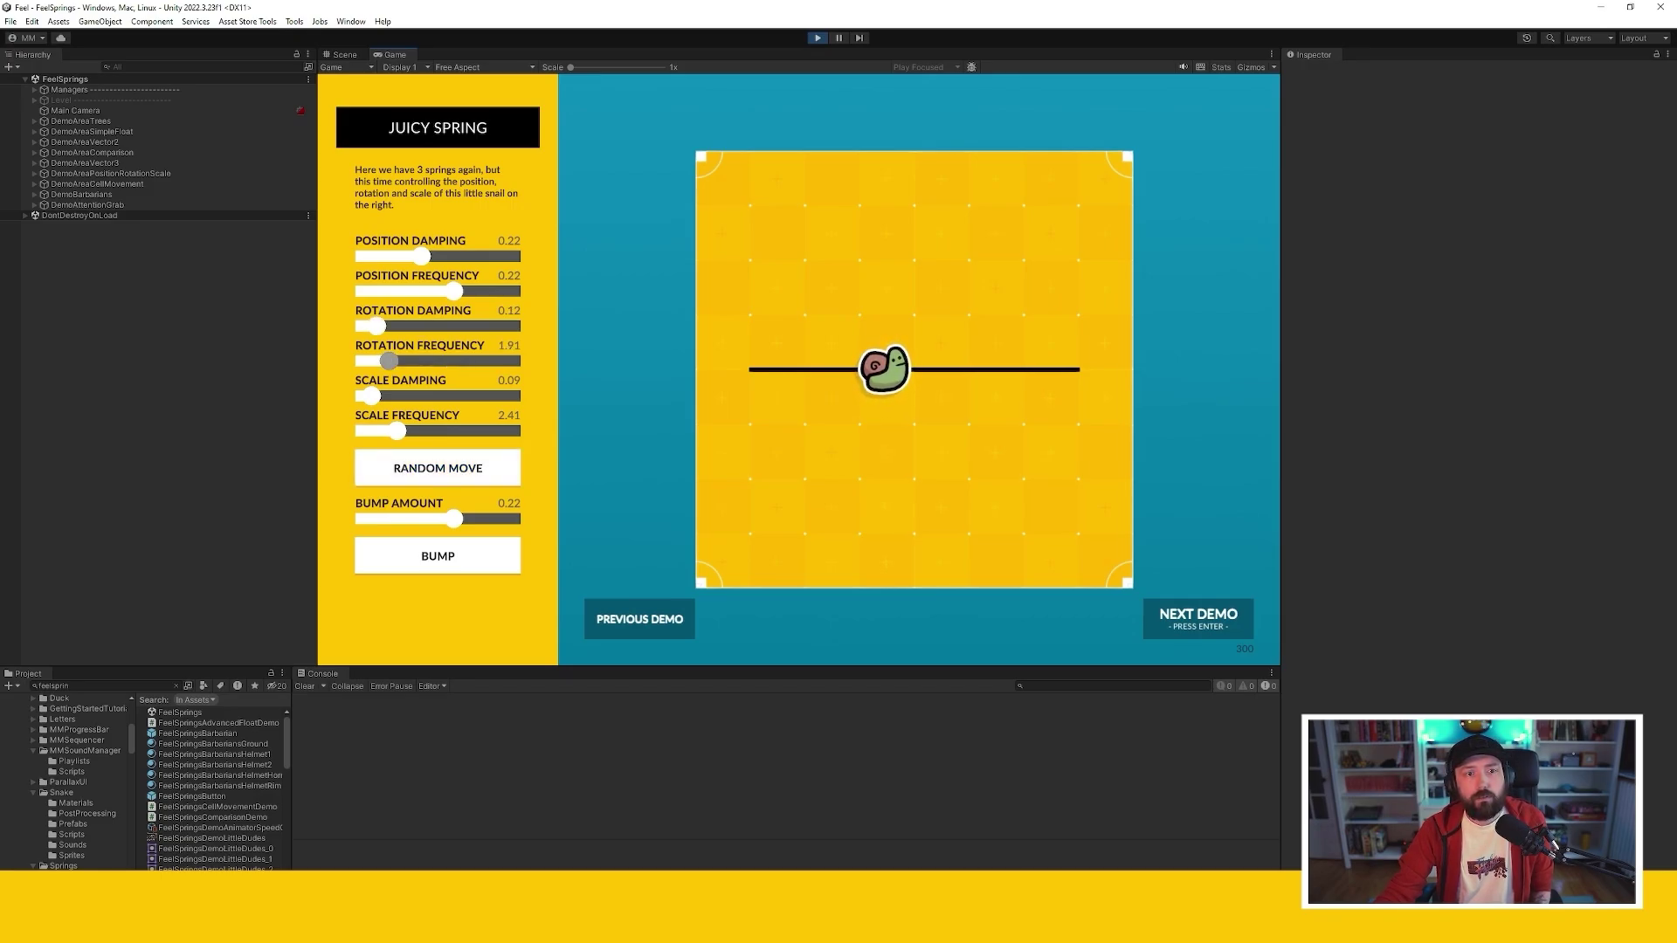
{"action": "left_click", "coordinate": [438, 469]}
{"action": "left_click", "coordinate": [438, 468]}
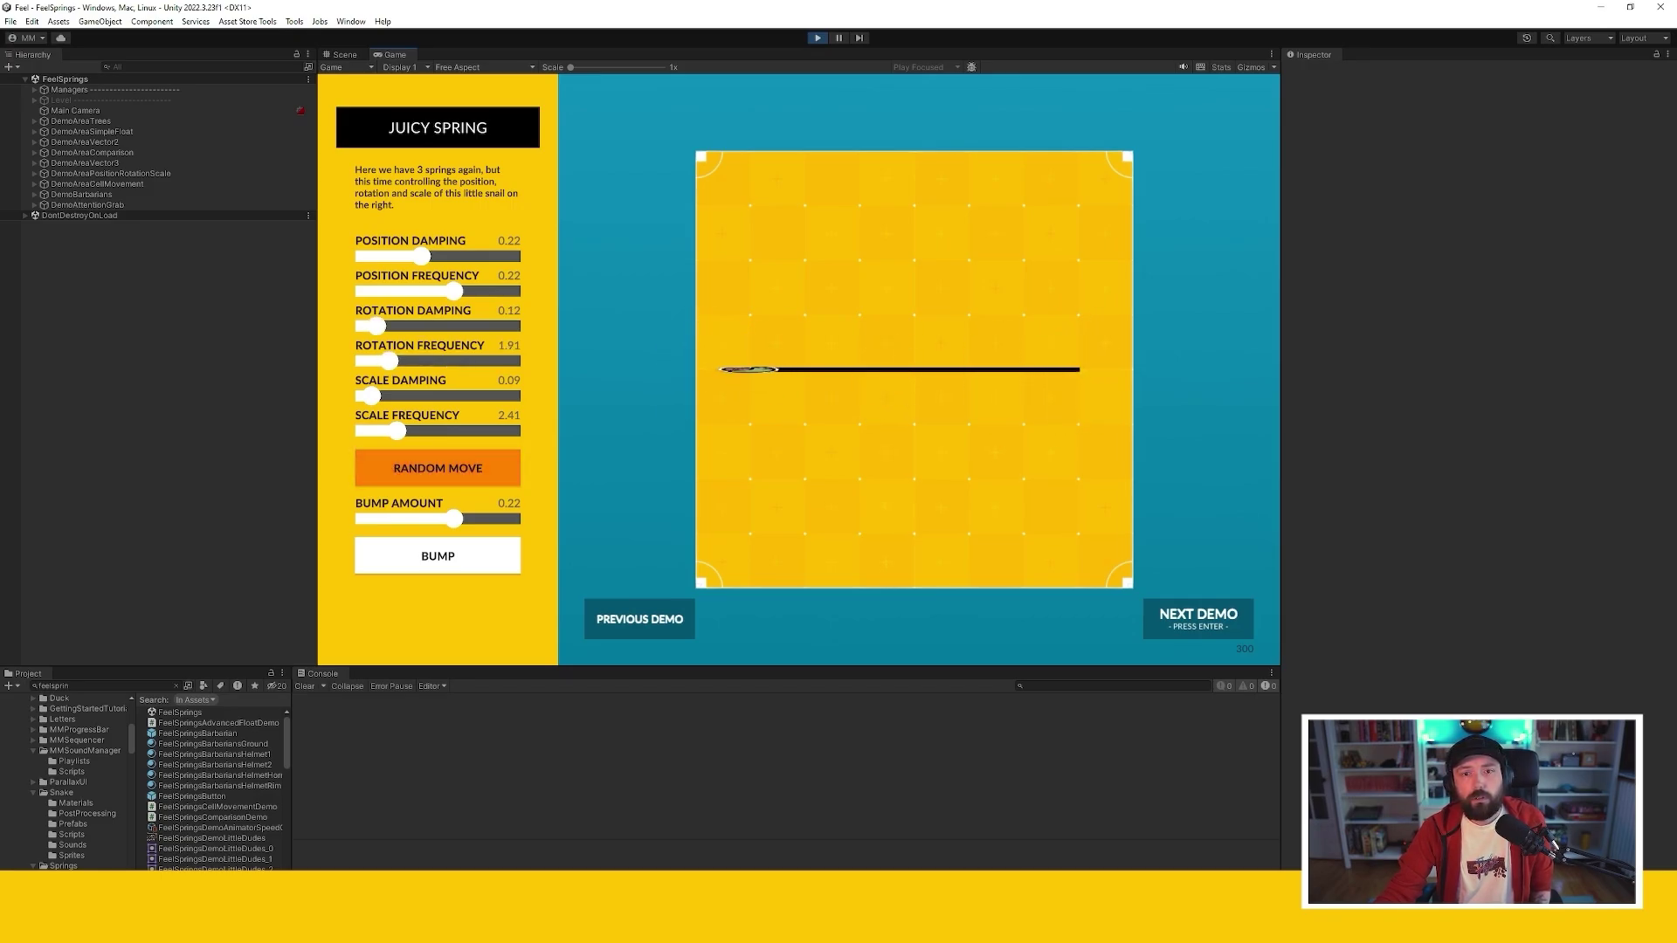
{"action": "left_click", "coordinate": [438, 468]}
Bump the snail at the default amount, set the bump amount to 2.57 and bump it again
{"action": "left_click", "coordinate": [437, 555]}
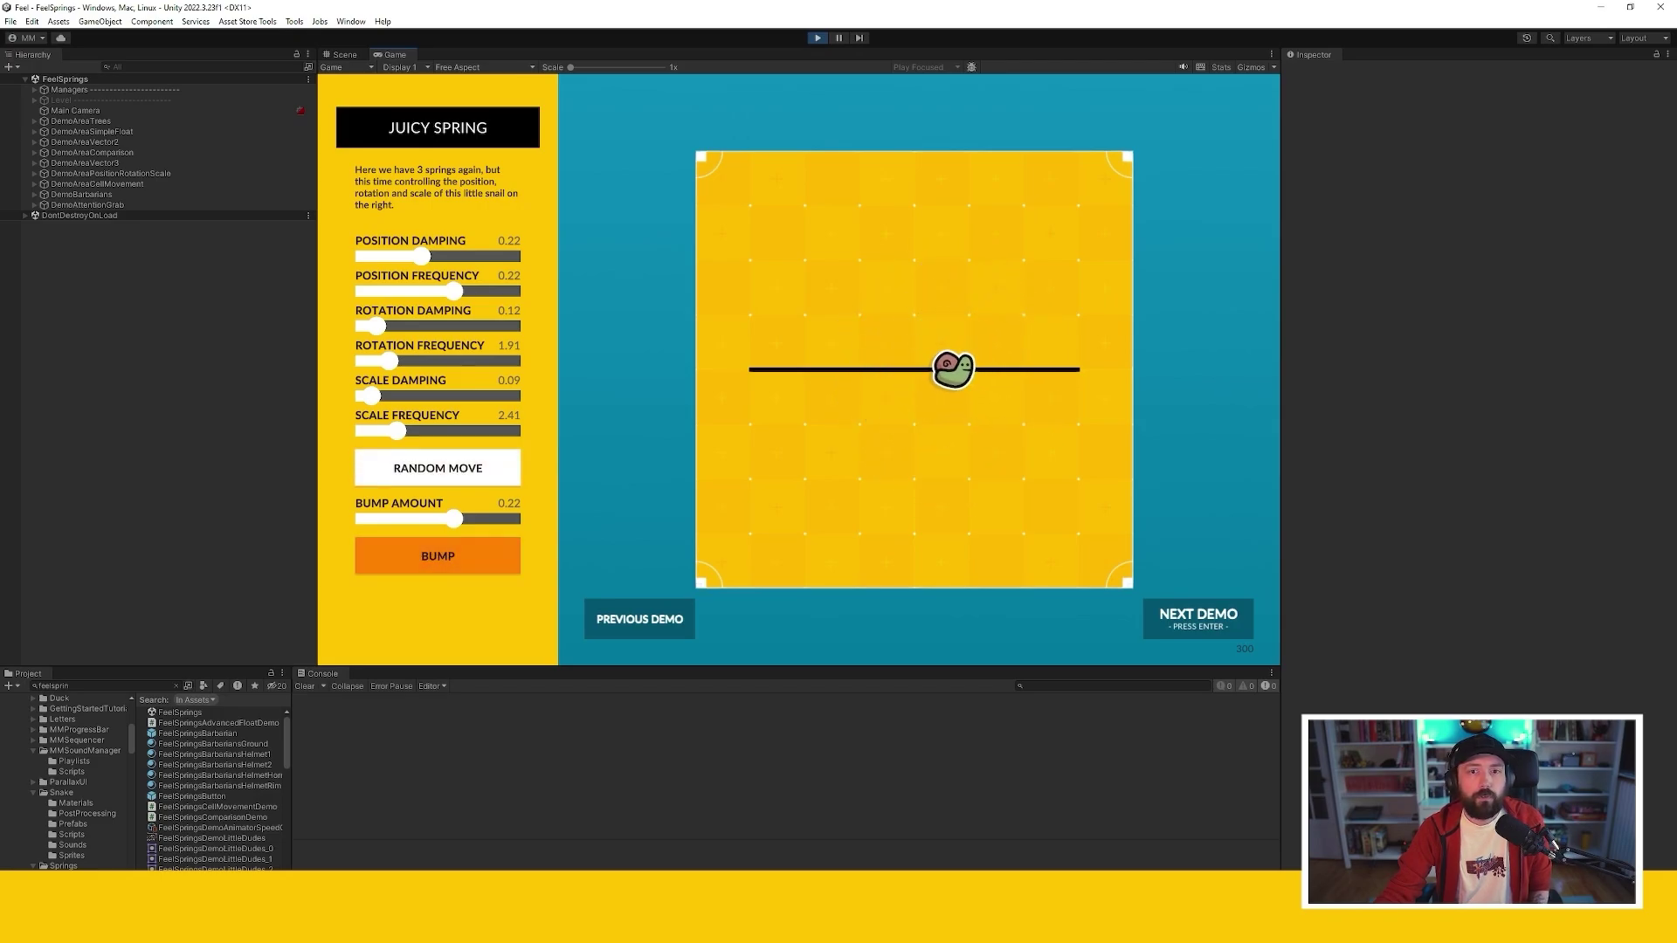
{"action": "left_click", "coordinate": [437, 556]}
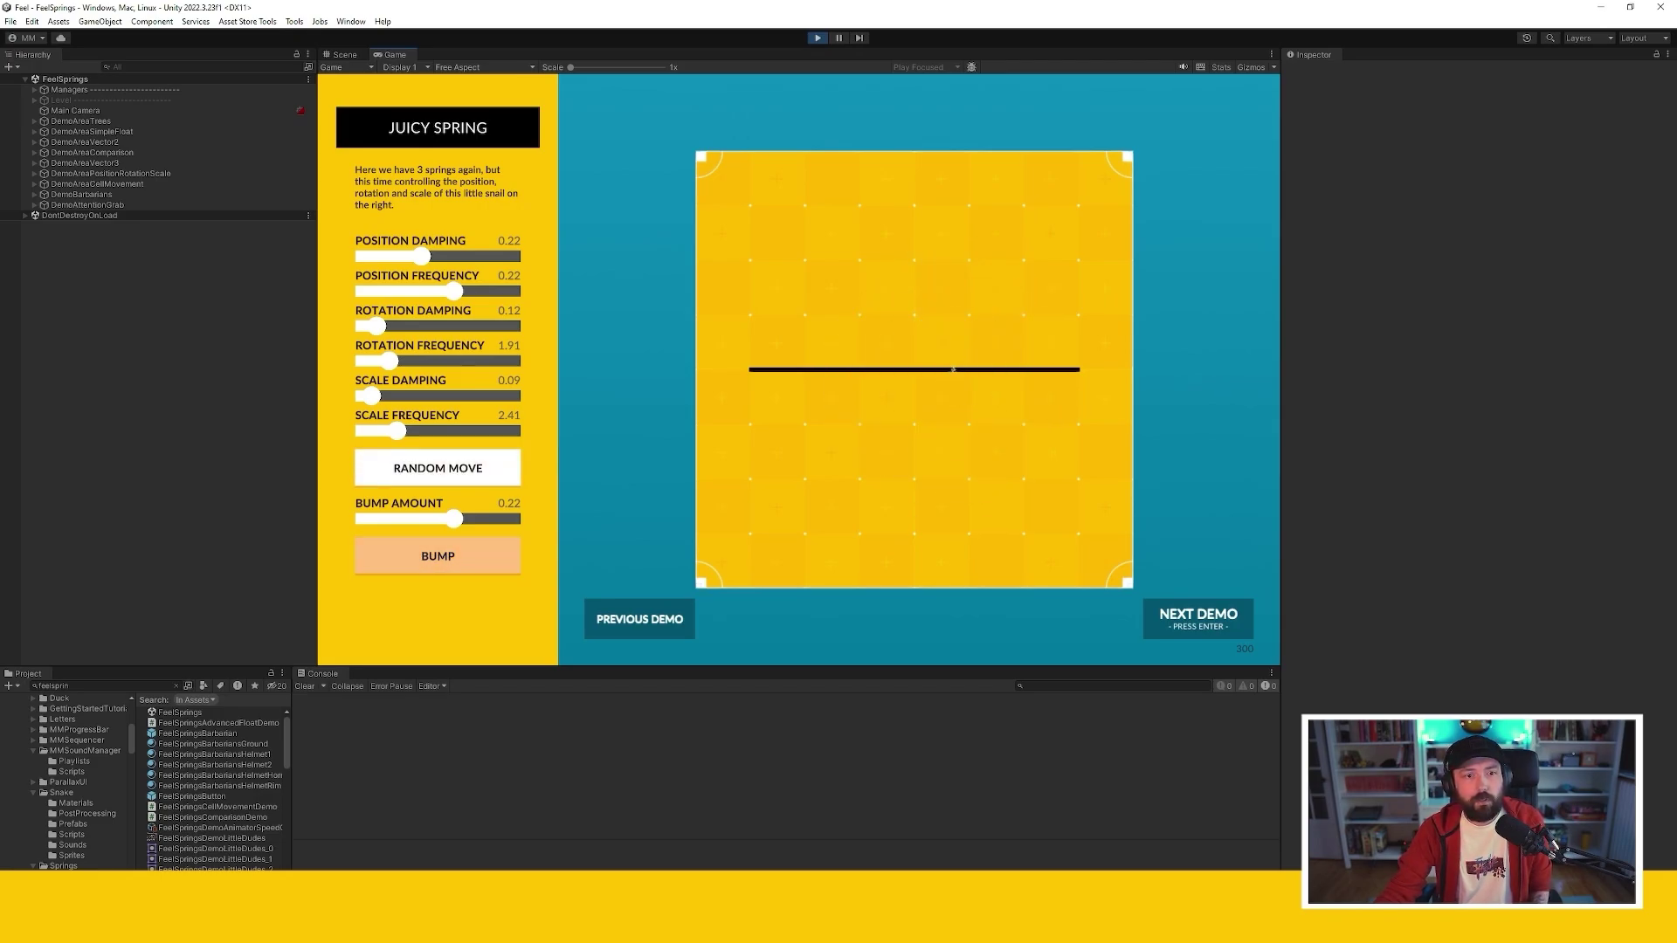
{"action": "left_click_drag", "start_coordinate": [454, 519], "coordinate": [400, 519]}
{"action": "left_click", "coordinate": [437, 555]}
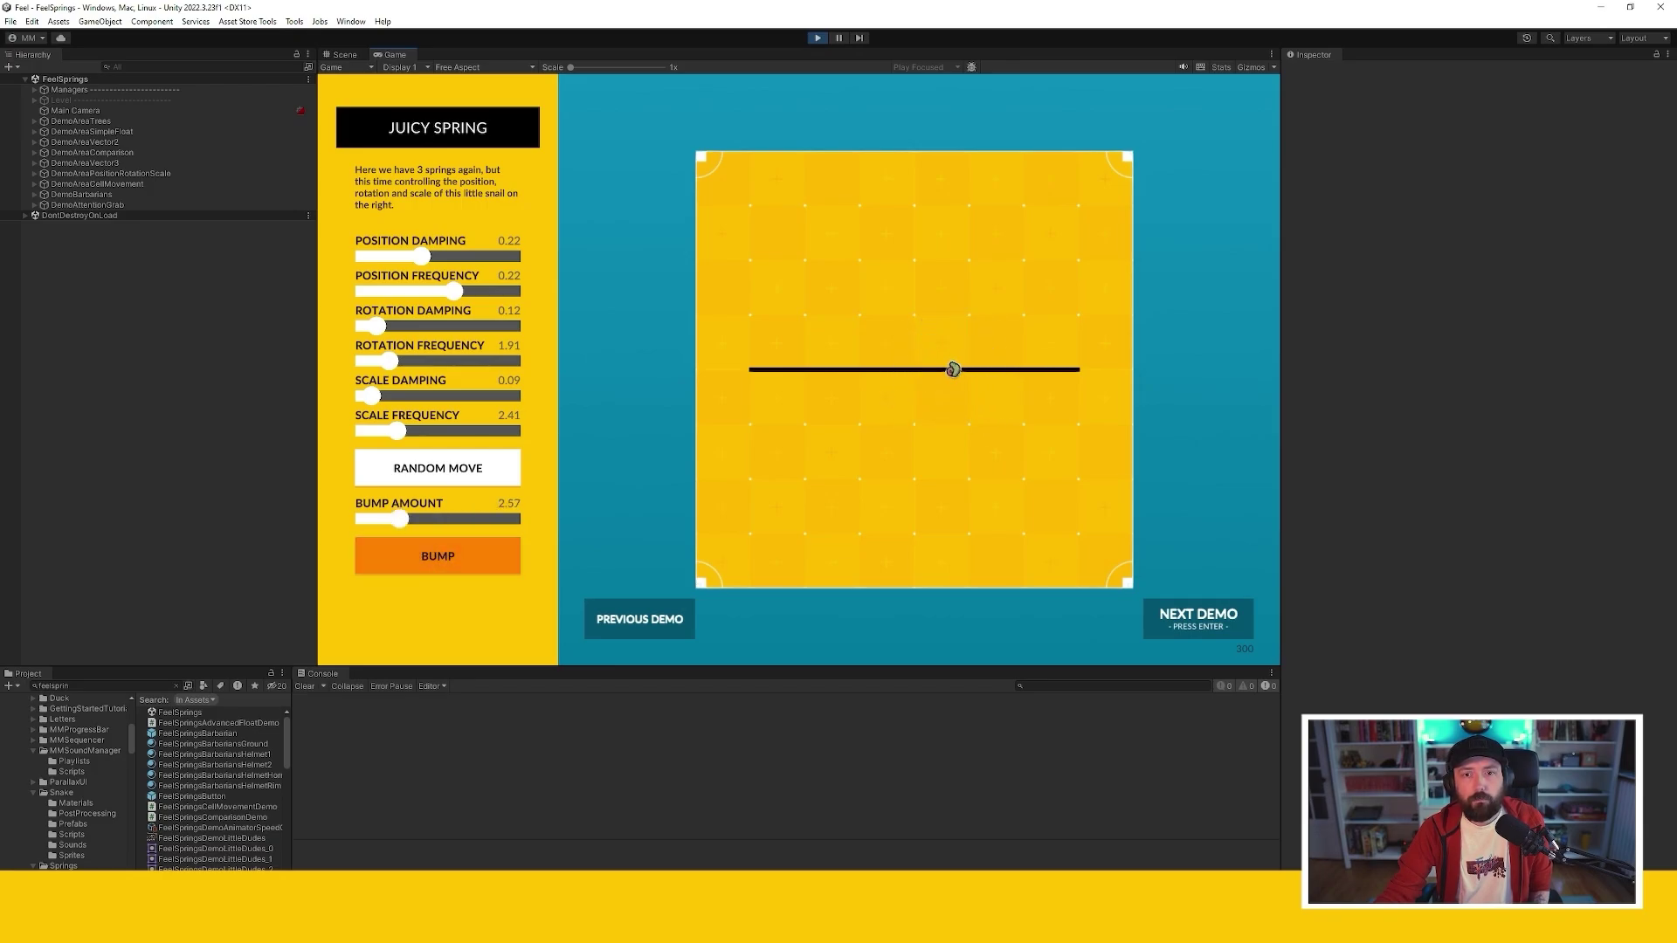
Set the snail's rotation frequency to 4.52 and scale damping to 0.53, and bump it
{"action": "left_click_drag", "start_coordinate": [389, 361], "coordinate": [430, 360]}
{"action": "left_click_drag", "start_coordinate": [372, 396], "coordinate": [443, 396]}
{"action": "left_click", "coordinate": [437, 556]}
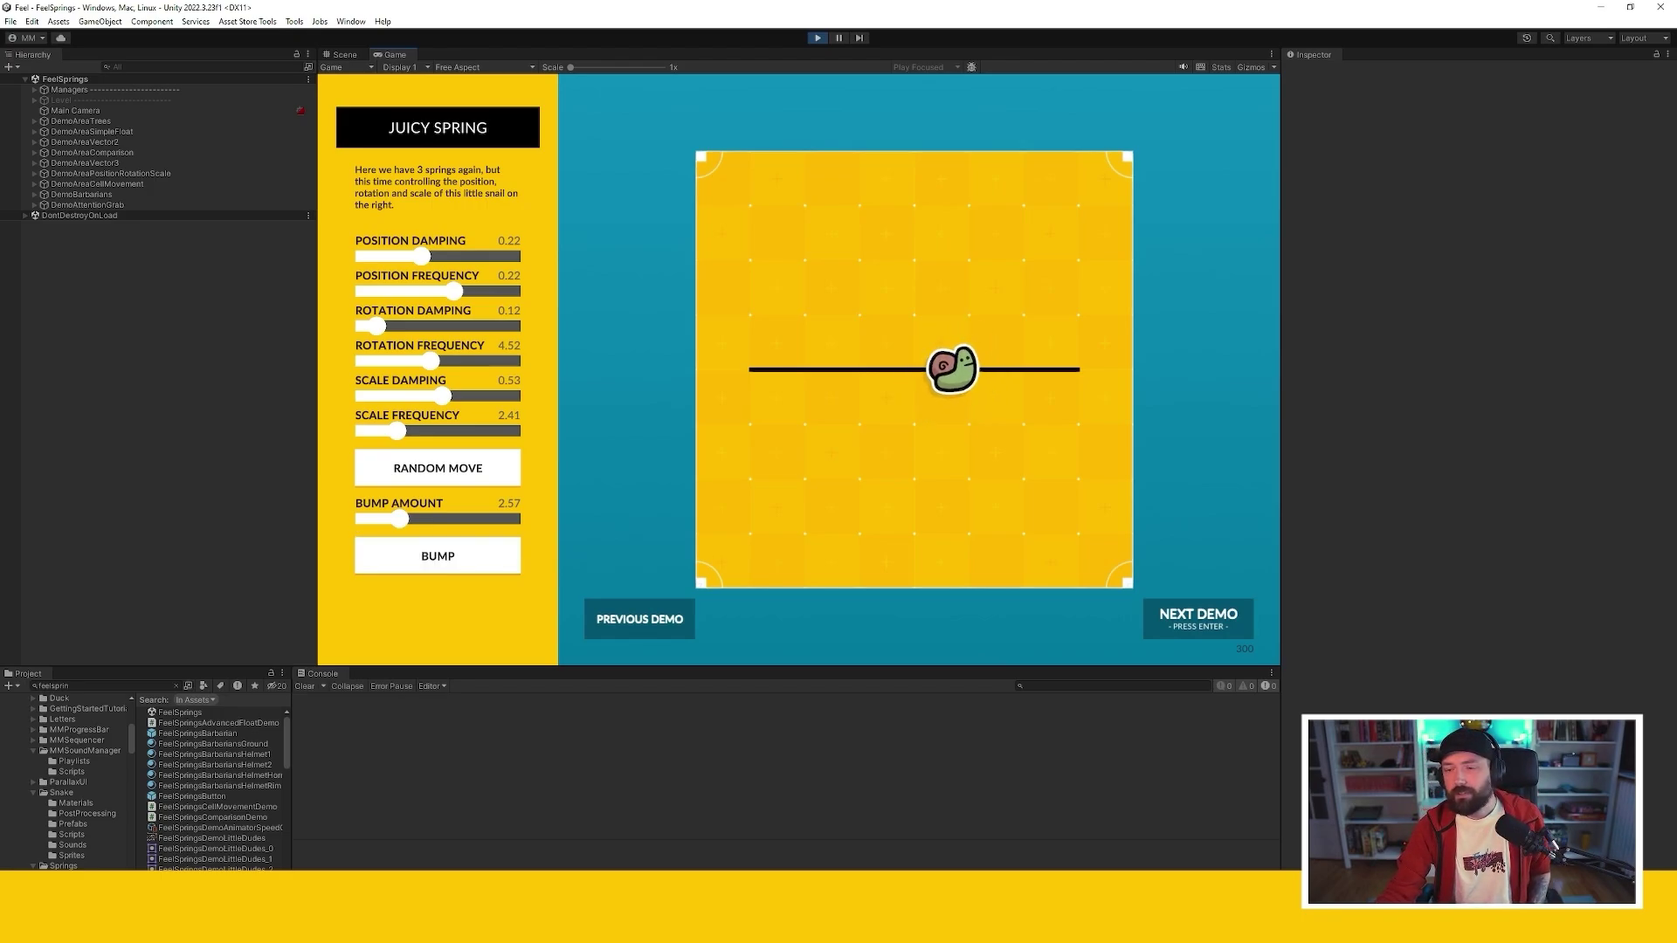
Advance to the Springs Everywhere demo and trigger the light intensity, vignette, image color and material property springs
{"action": "key", "text": "Return"}
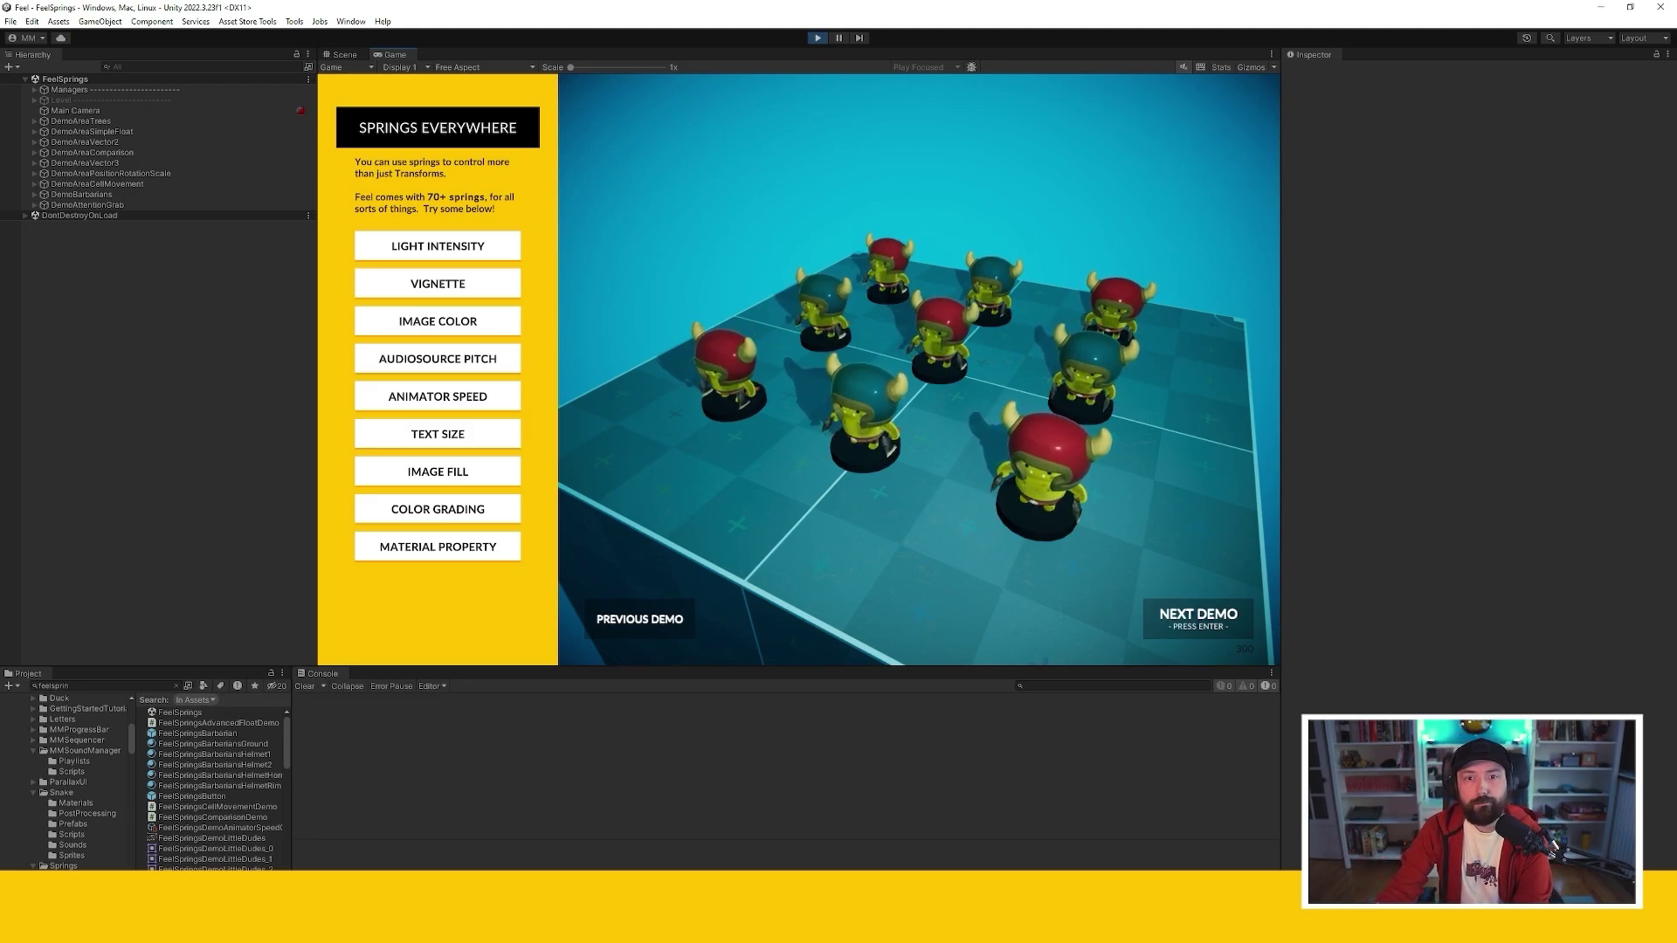
{"action": "left_click", "coordinate": [436, 246]}
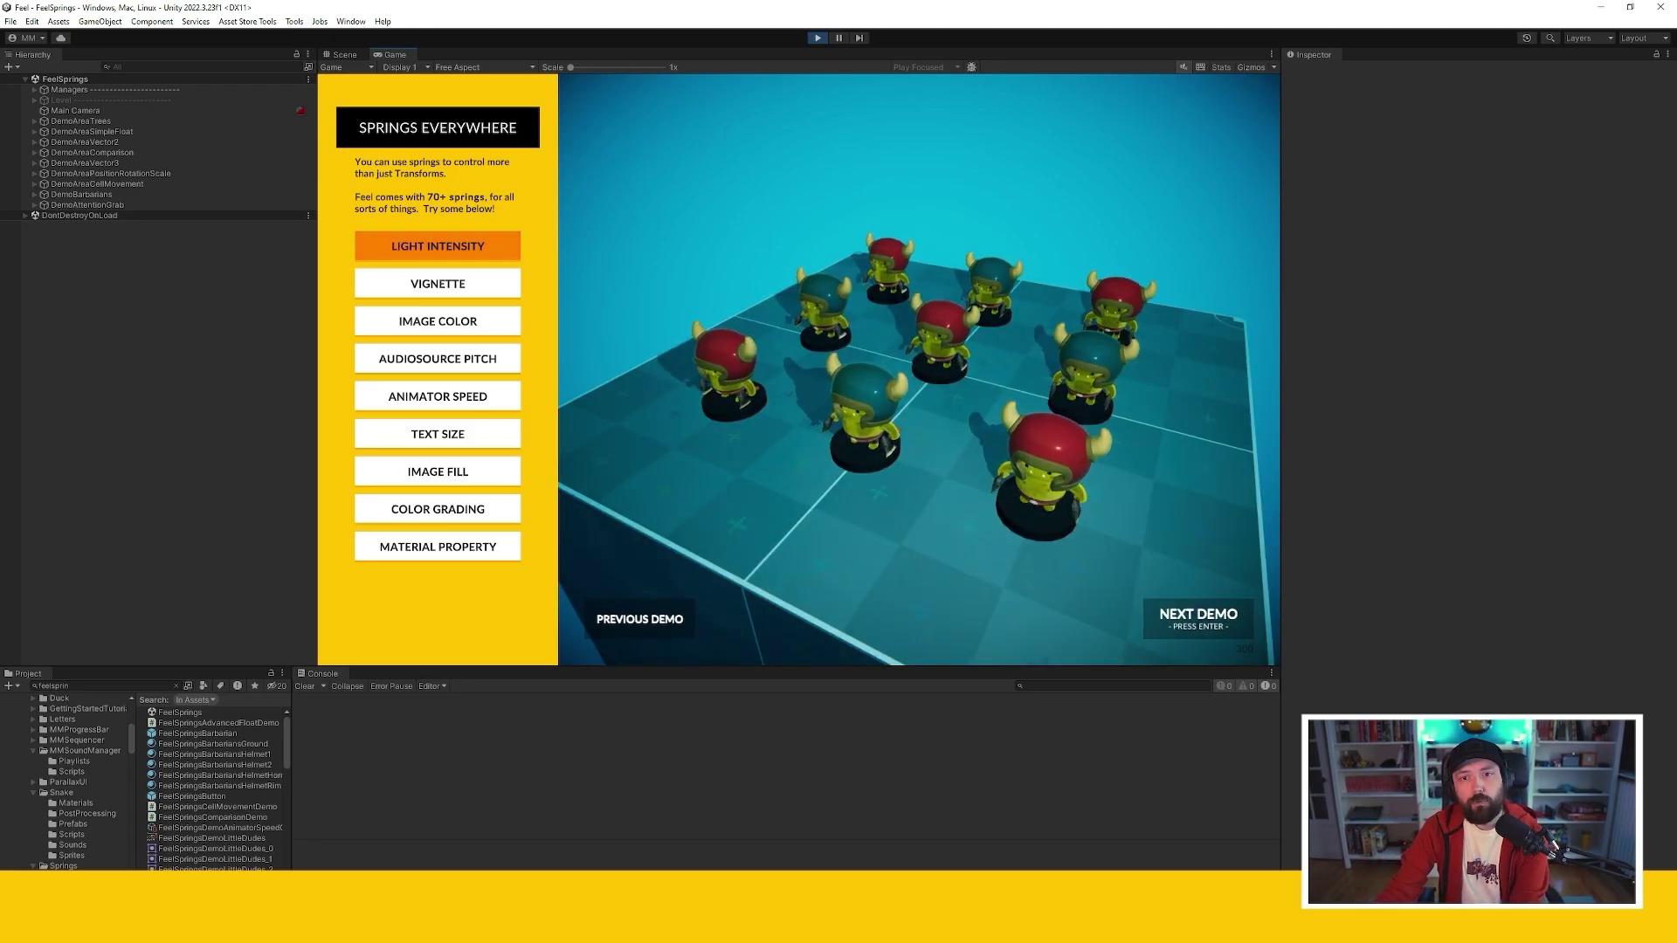
{"action": "left_click", "coordinate": [437, 246]}
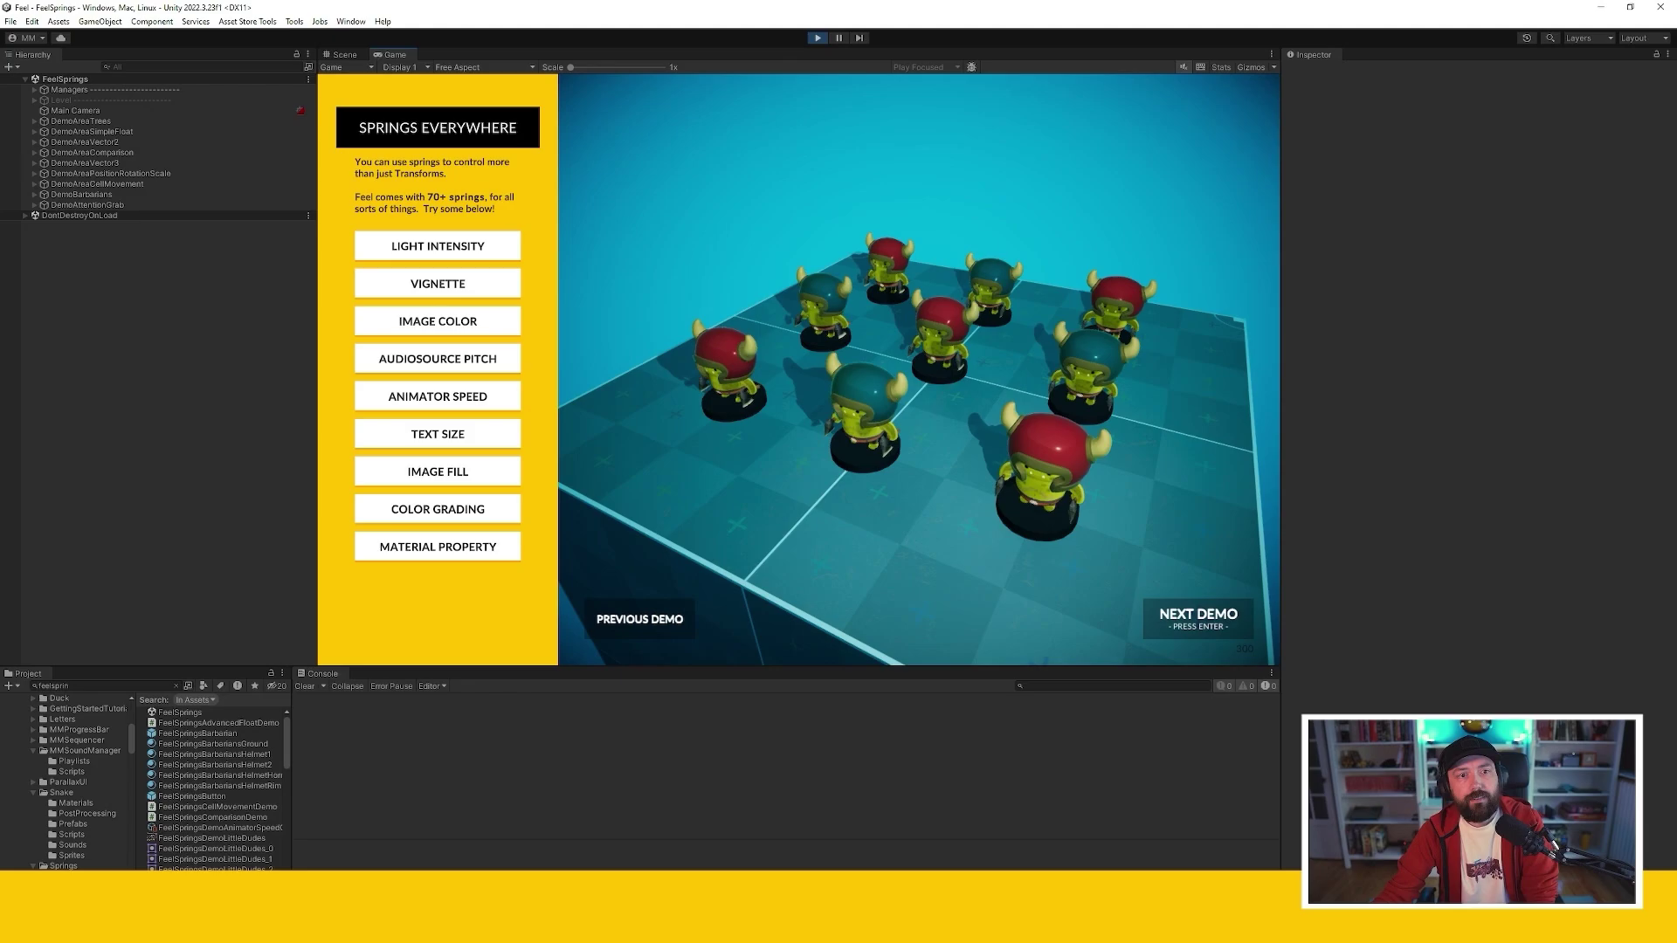
{"action": "left_click", "coordinate": [437, 283]}
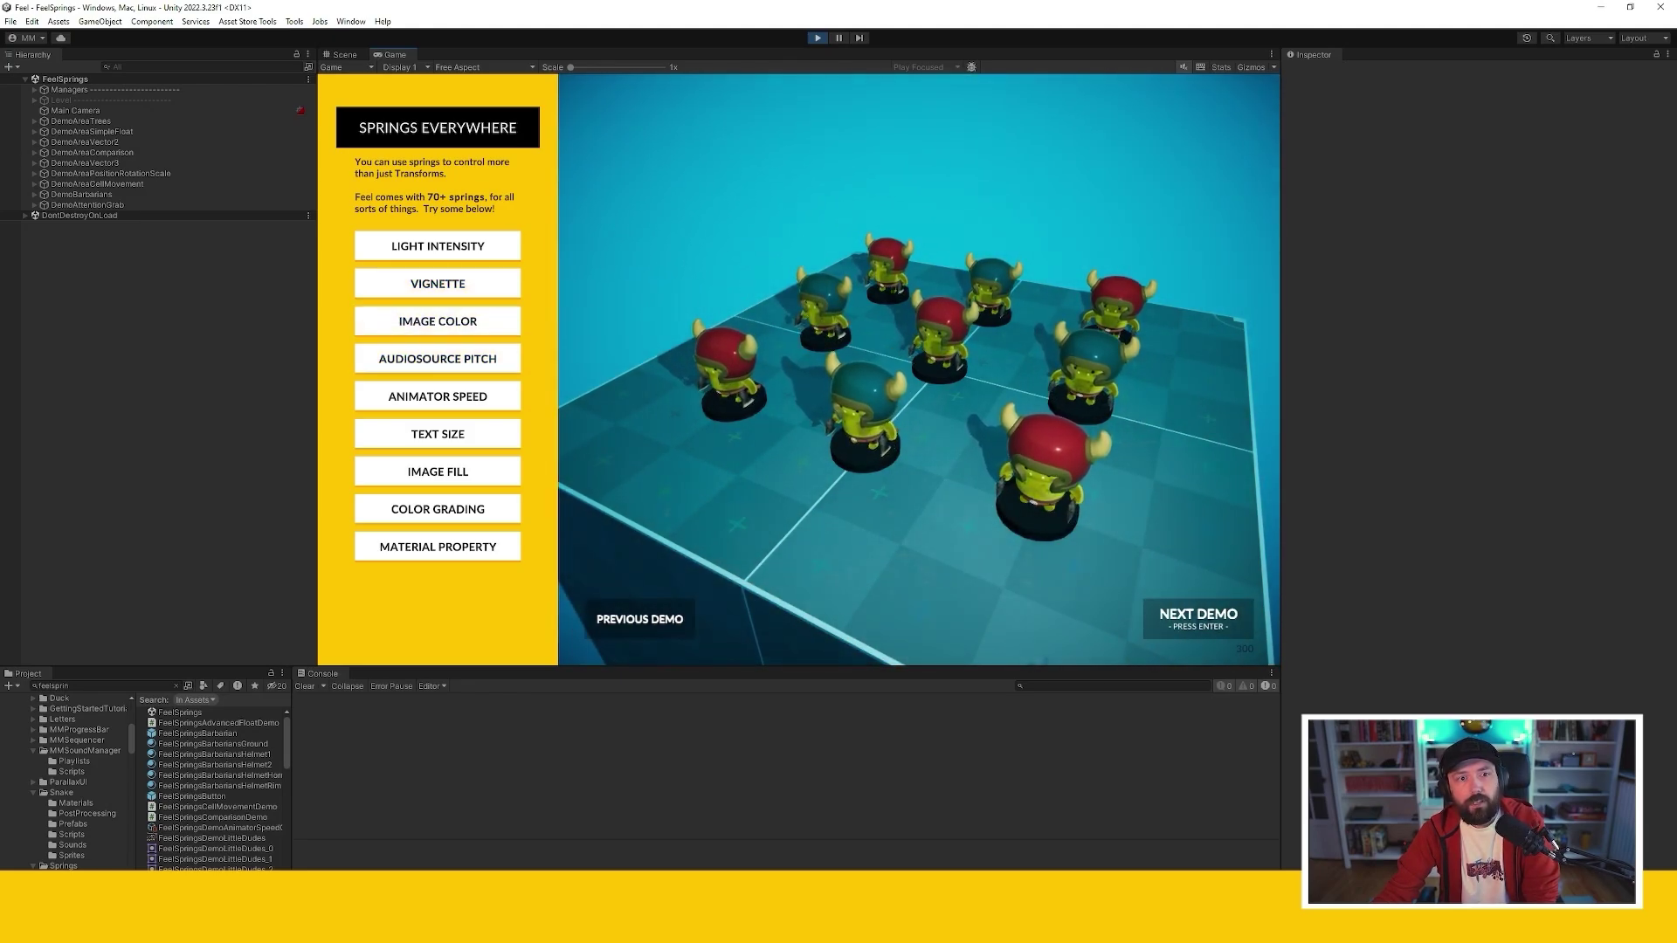
{"action": "left_click", "coordinate": [437, 321]}
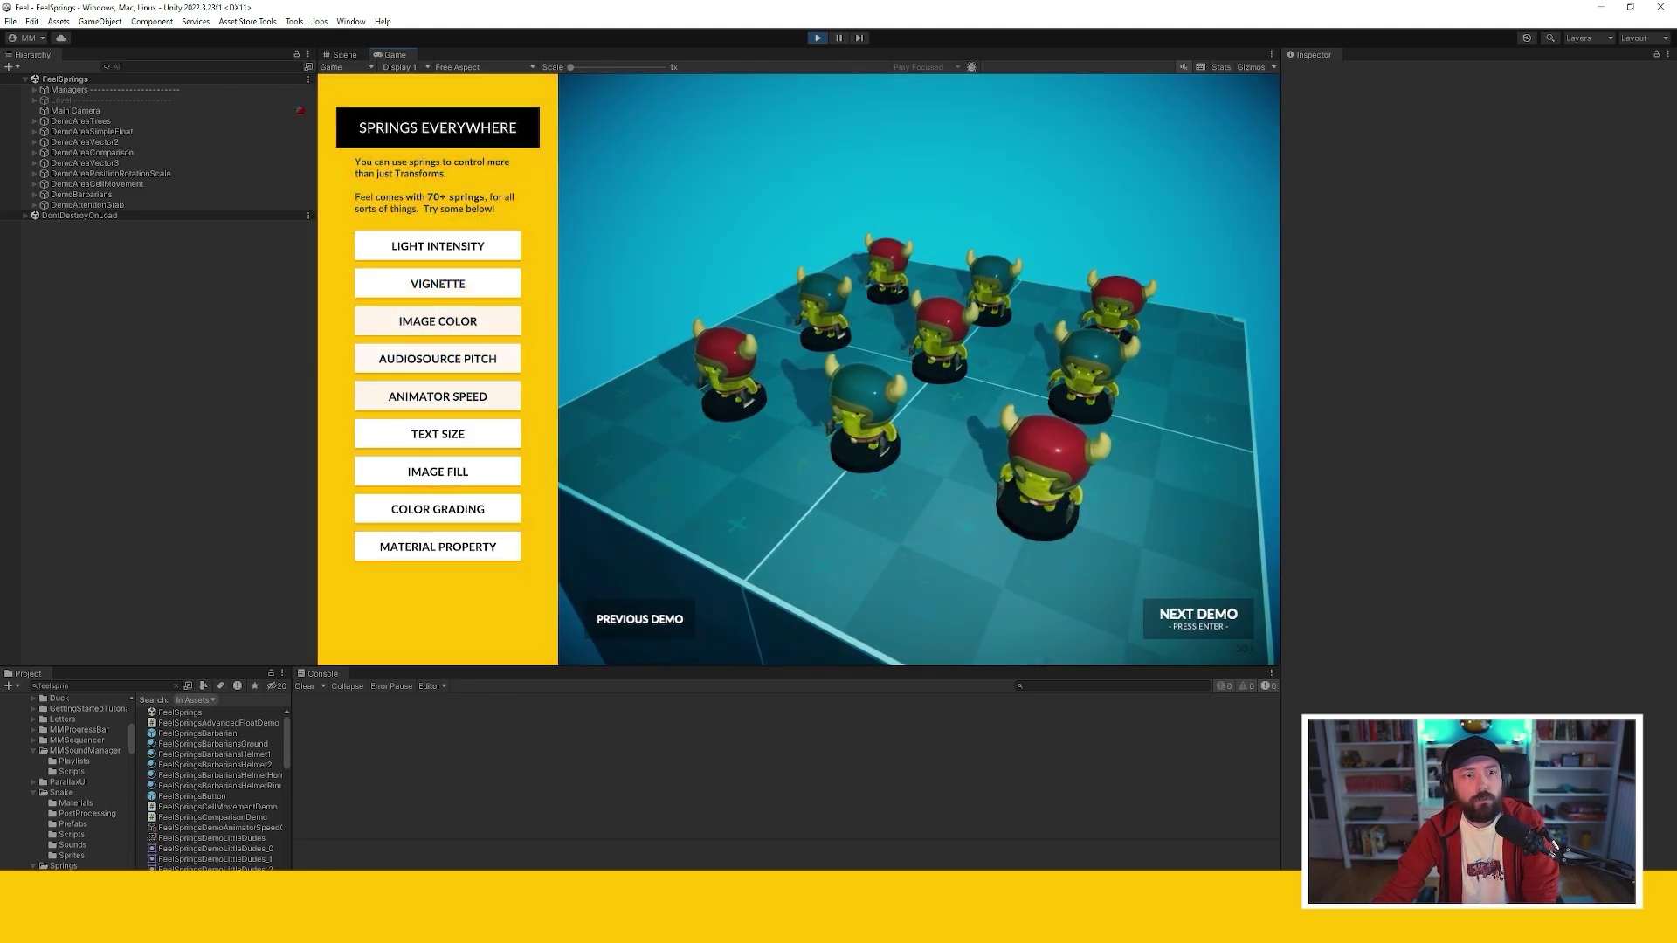
{"action": "left_click", "coordinate": [437, 246]}
{"action": "left_click", "coordinate": [438, 546]}
Toggle the Game view's audio mute and trigger the AudioSource pitch spring several times
{"action": "left_click", "coordinate": [438, 359]}
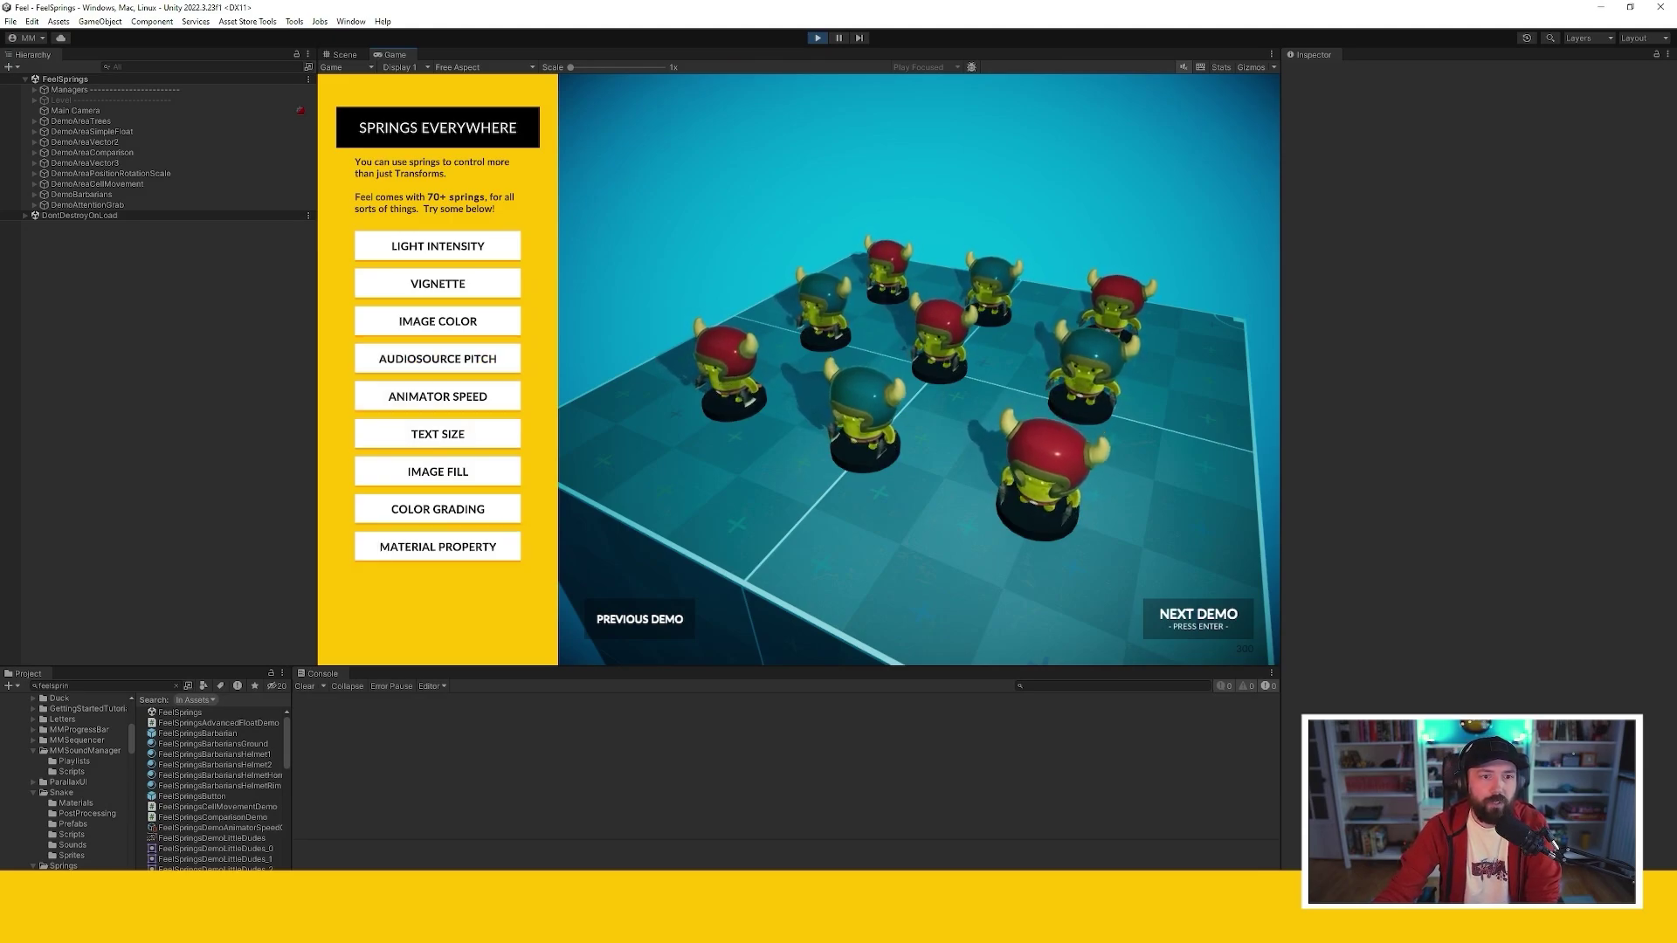
{"action": "left_click", "coordinate": [1184, 66]}
{"action": "left_click", "coordinate": [438, 358]}
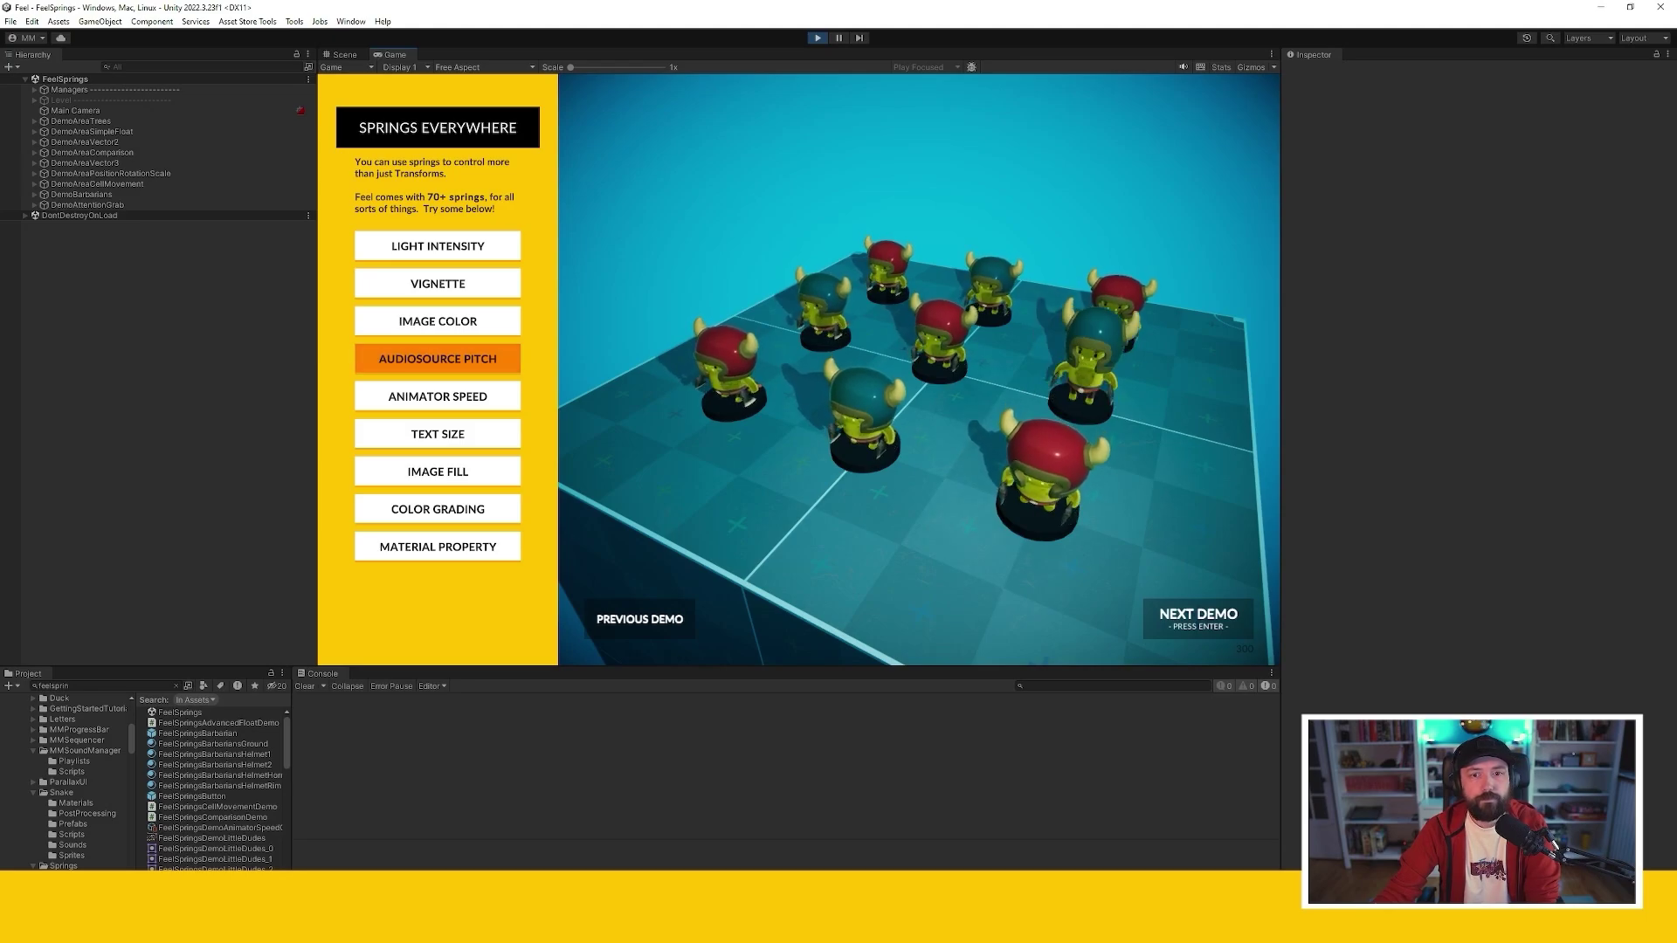
{"action": "left_click", "coordinate": [437, 358]}
{"action": "left_click", "coordinate": [438, 358]}
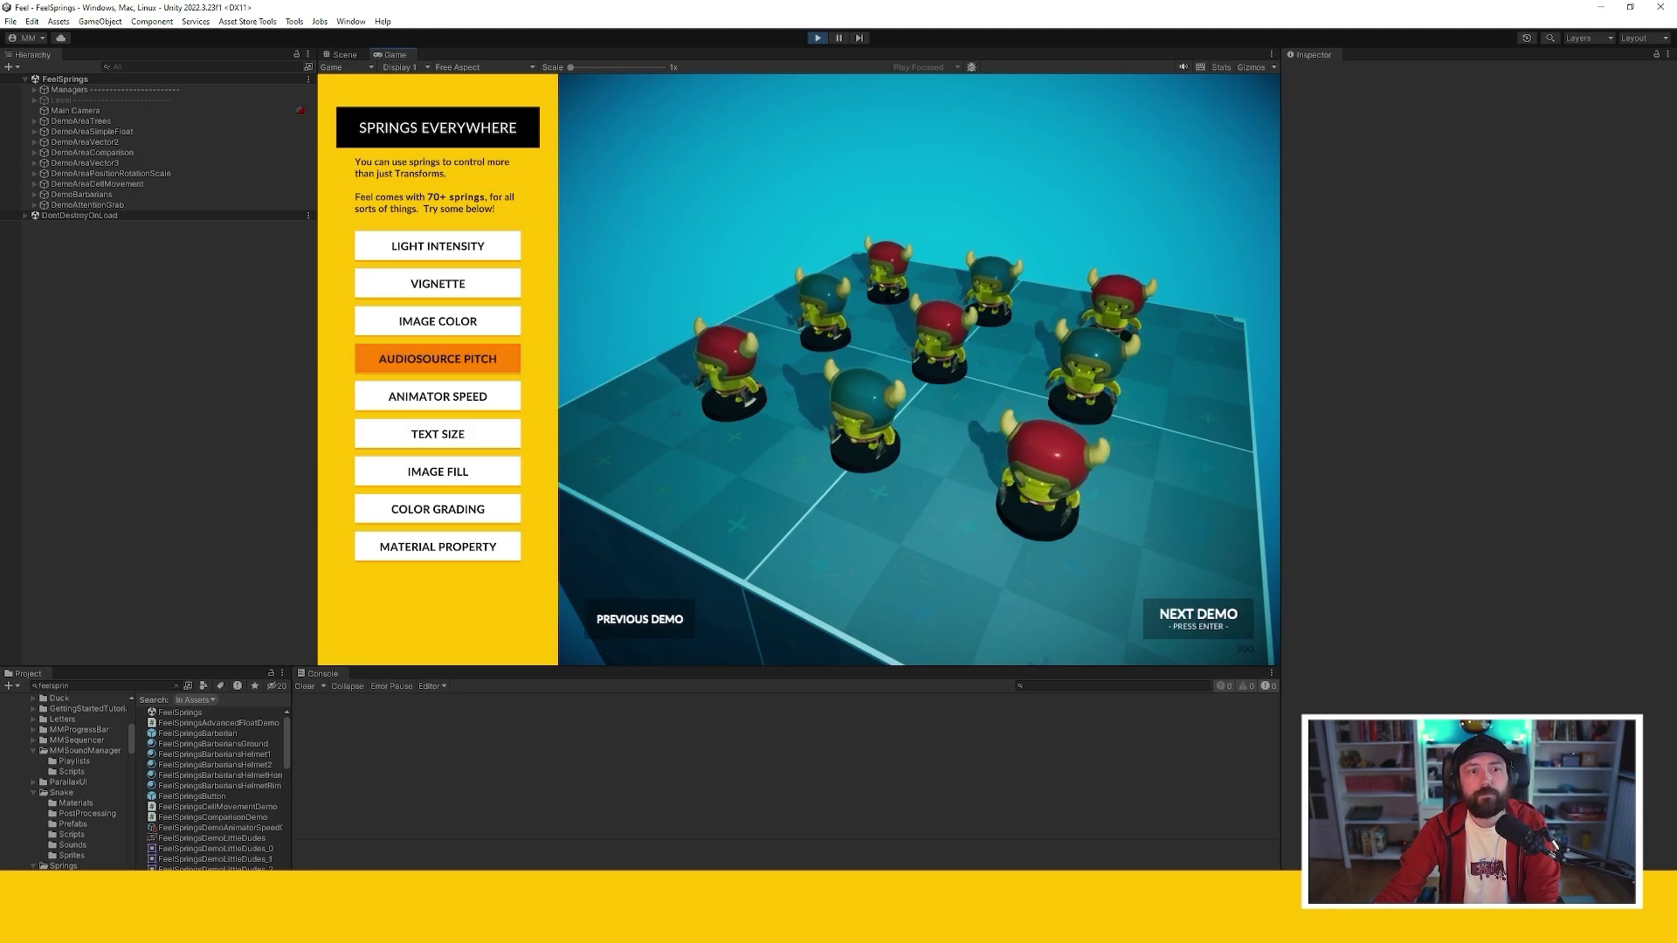
{"action": "left_click", "coordinate": [437, 358]}
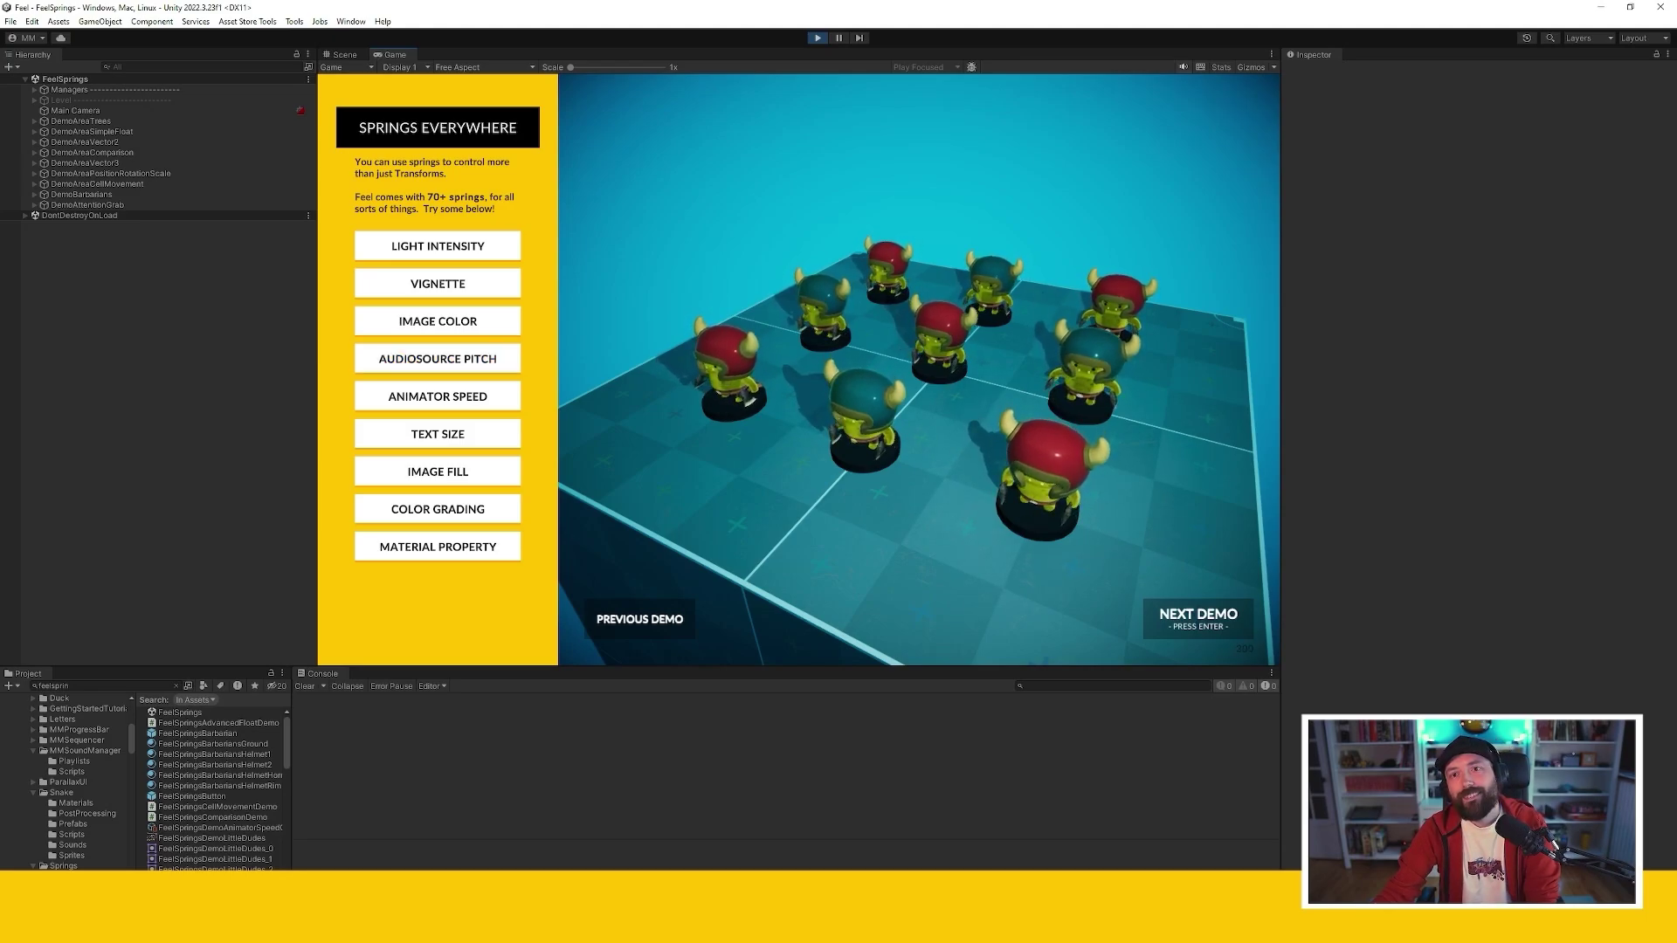
Trigger the animator speed spring repeatedly on the goblin figures, and trigger the text size spring once
{"action": "left_click", "coordinate": [437, 396]}
{"action": "left_click", "coordinate": [438, 396]}
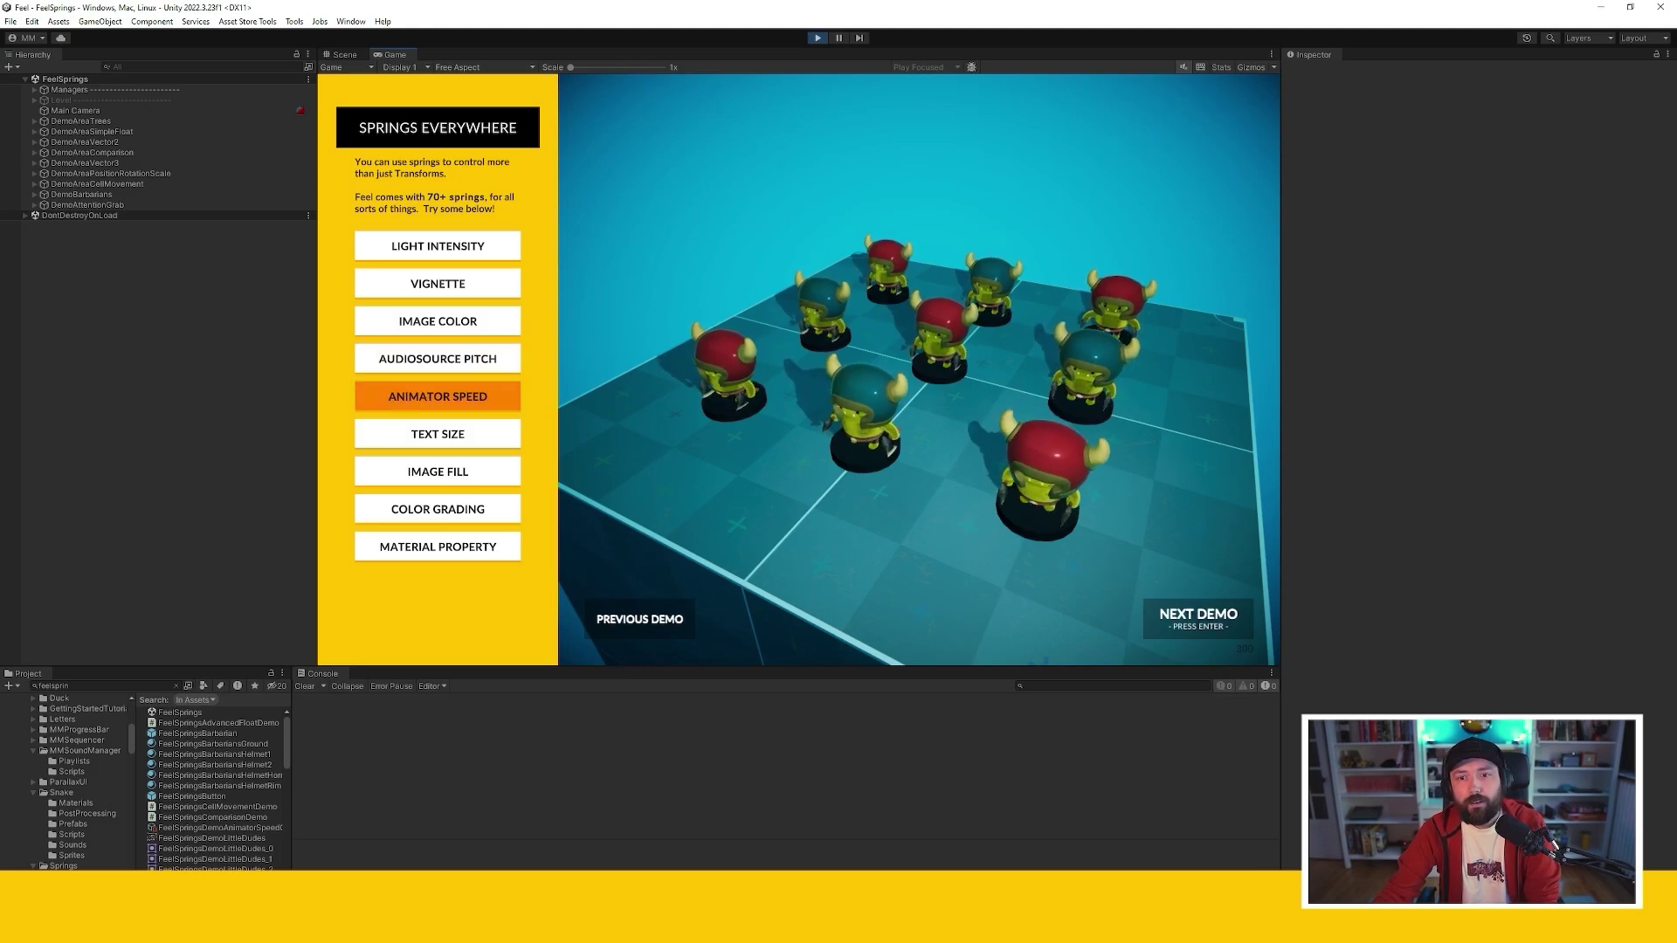
{"action": "left_click", "coordinate": [438, 396]}
{"action": "left_click", "coordinate": [438, 434]}
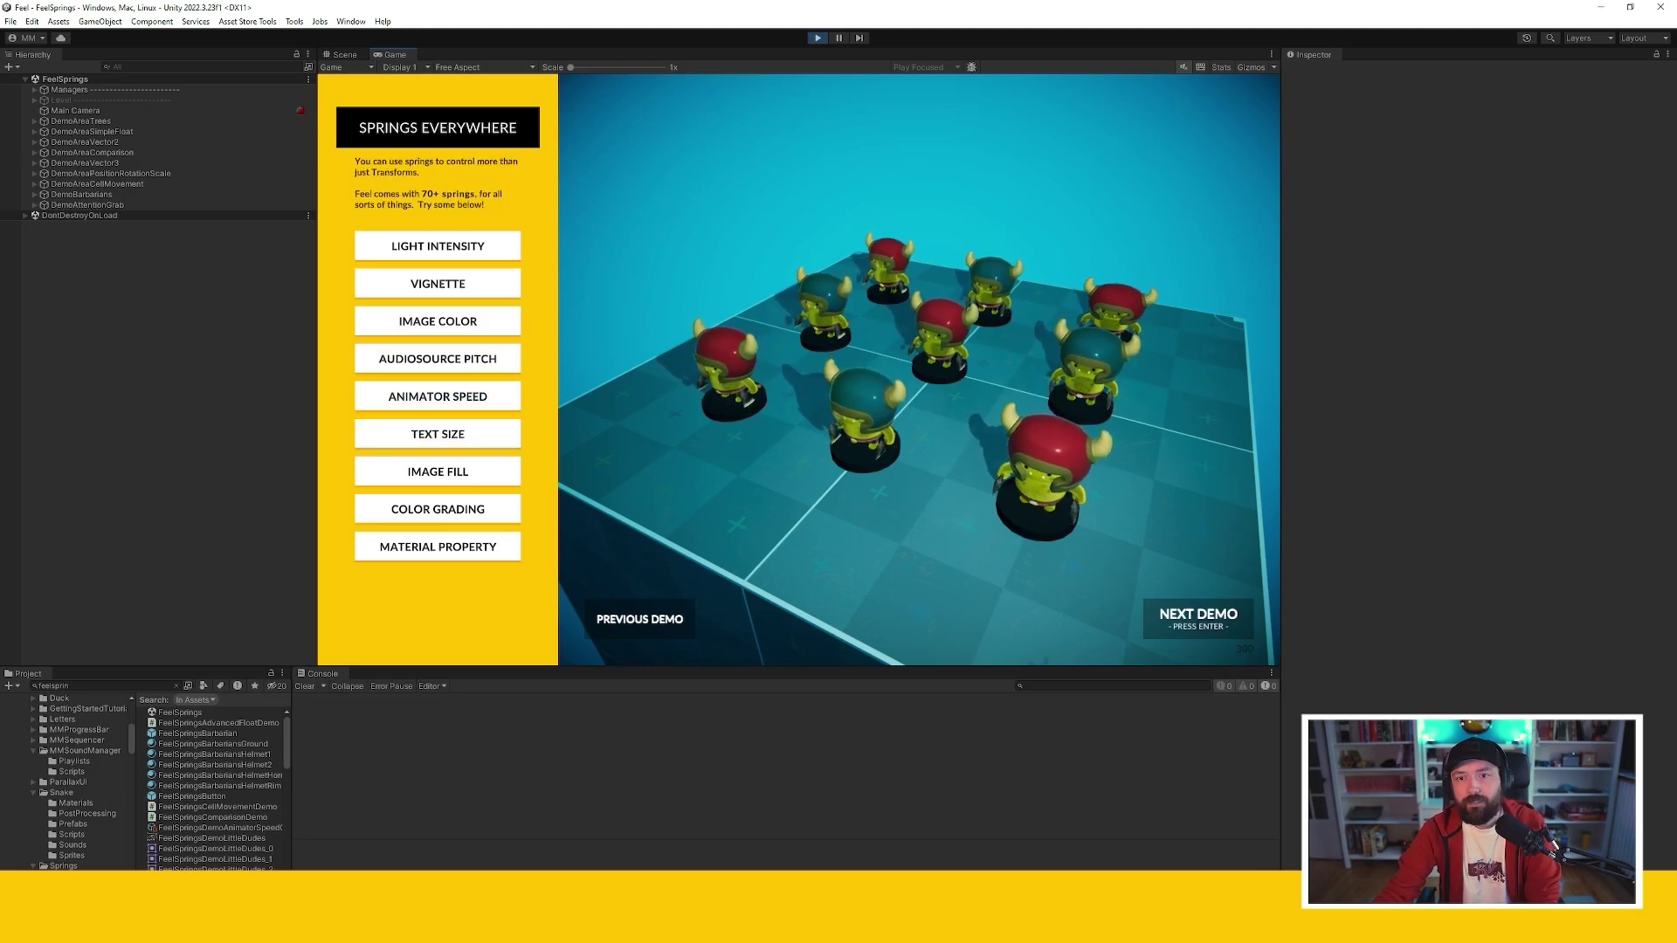
Trigger the image fill, color grading and material property springs
{"action": "left_click", "coordinate": [437, 509]}
{"action": "left_click", "coordinate": [437, 470]}
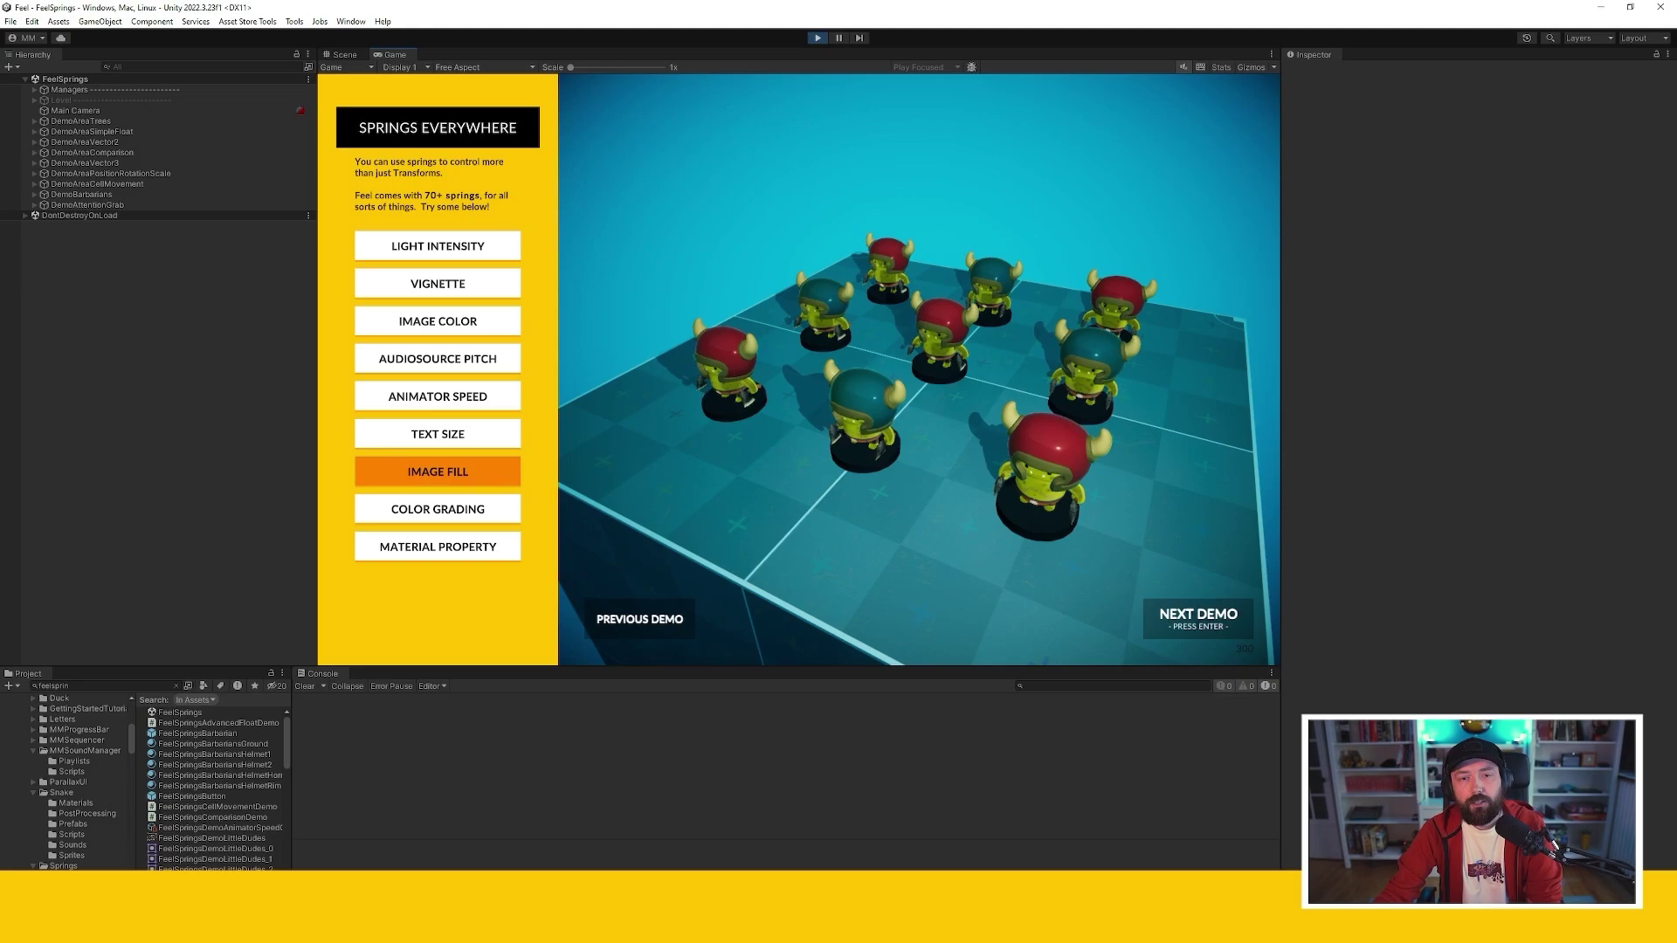
{"action": "left_click", "coordinate": [438, 508]}
{"action": "left_click", "coordinate": [437, 508]}
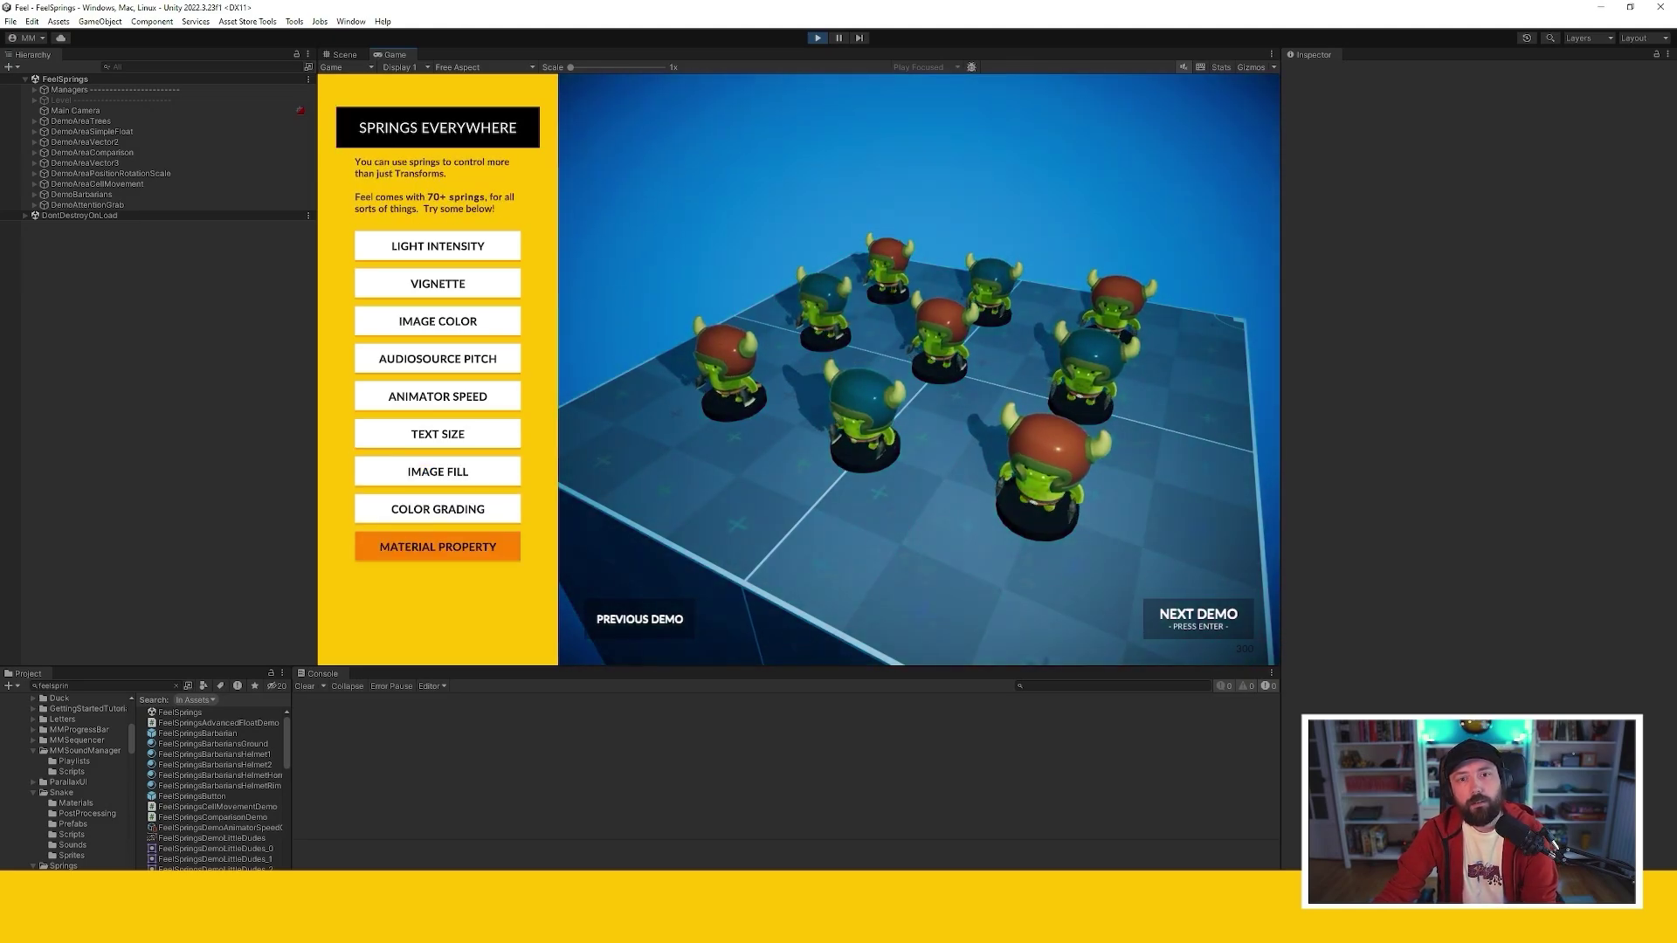
{"action": "left_click", "coordinate": [437, 546]}
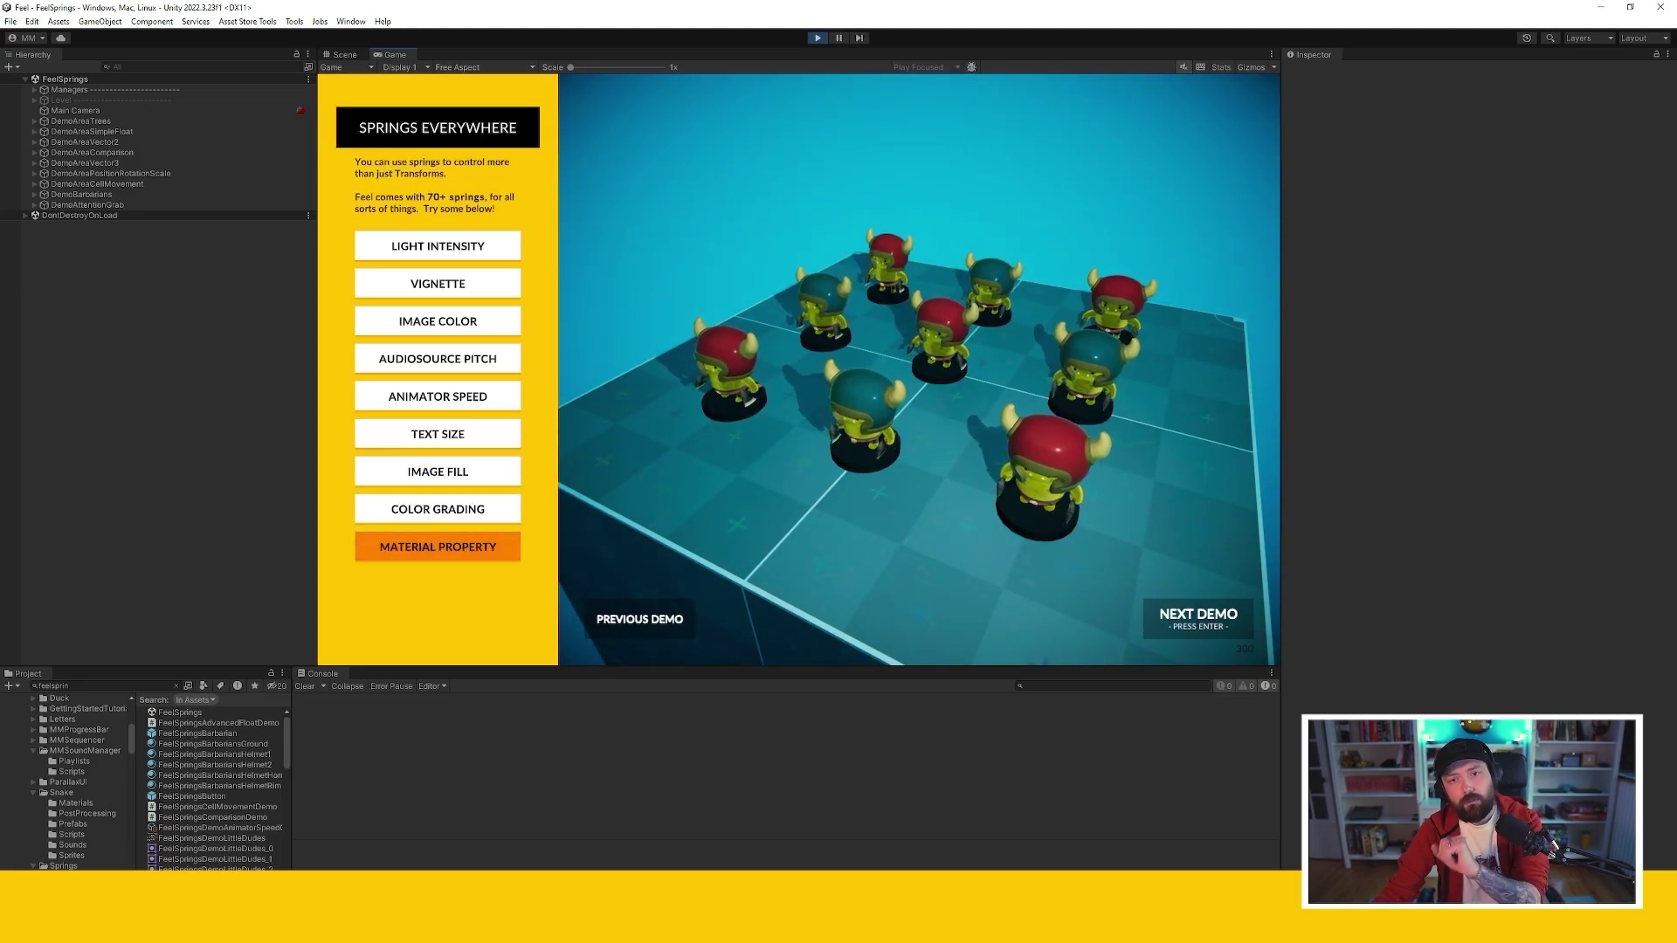
{"action": "left_click", "coordinate": [437, 546]}
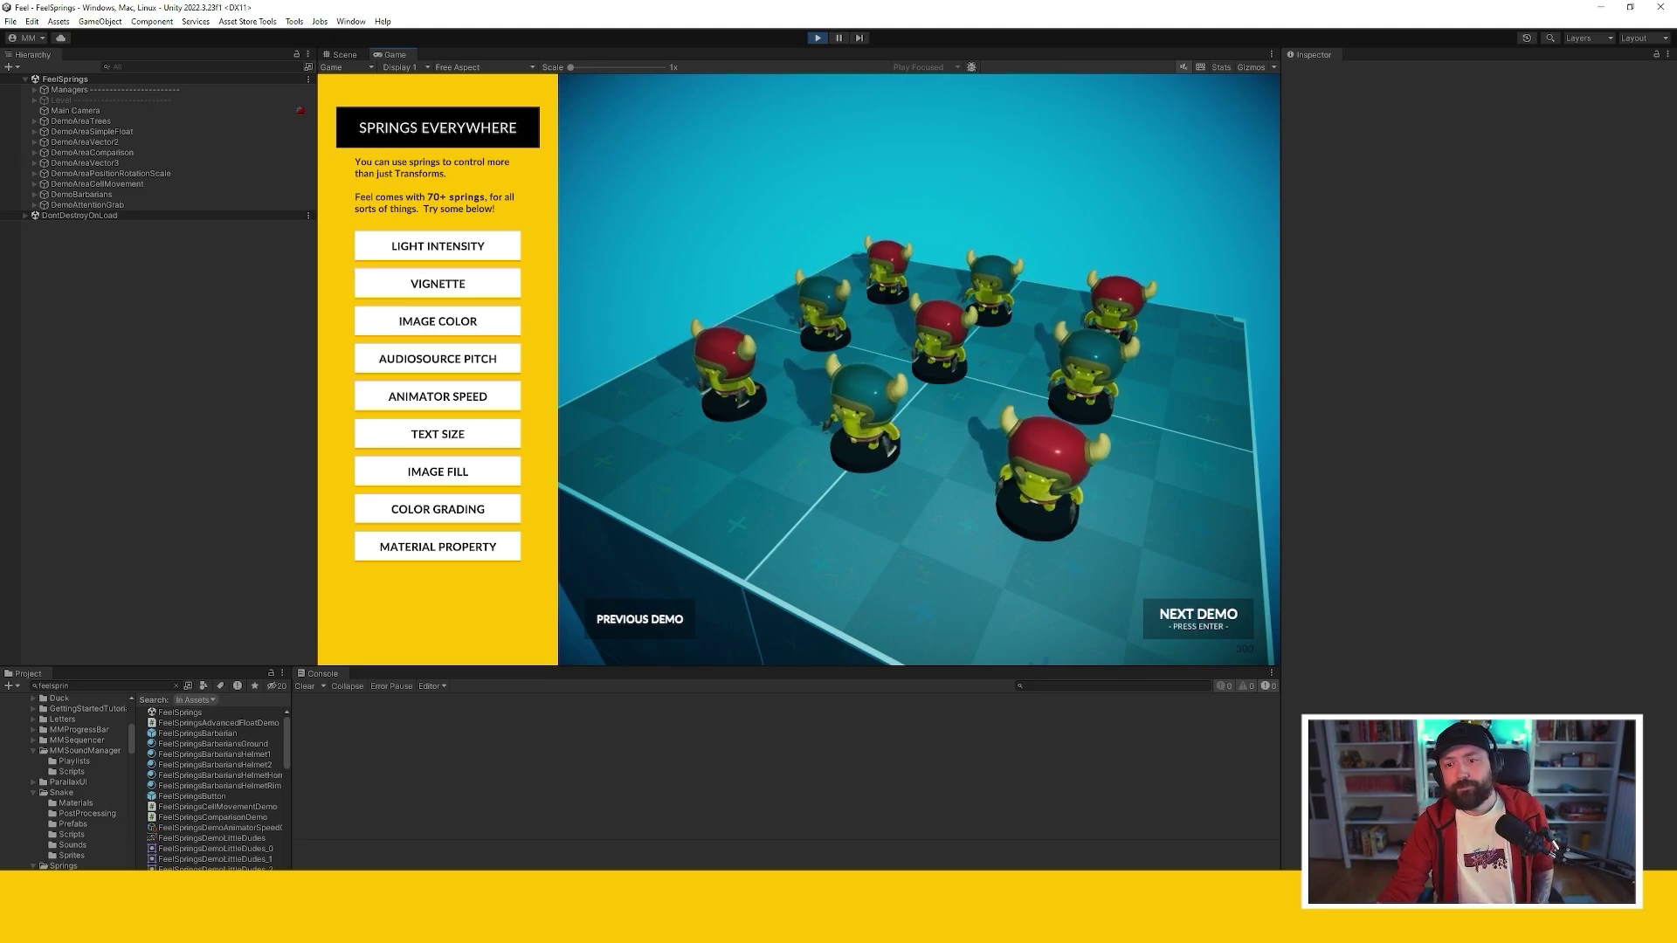
Advance from Springs Everywhere to the Spring Control demo and continue past it
{"action": "key", "text": "Return"}
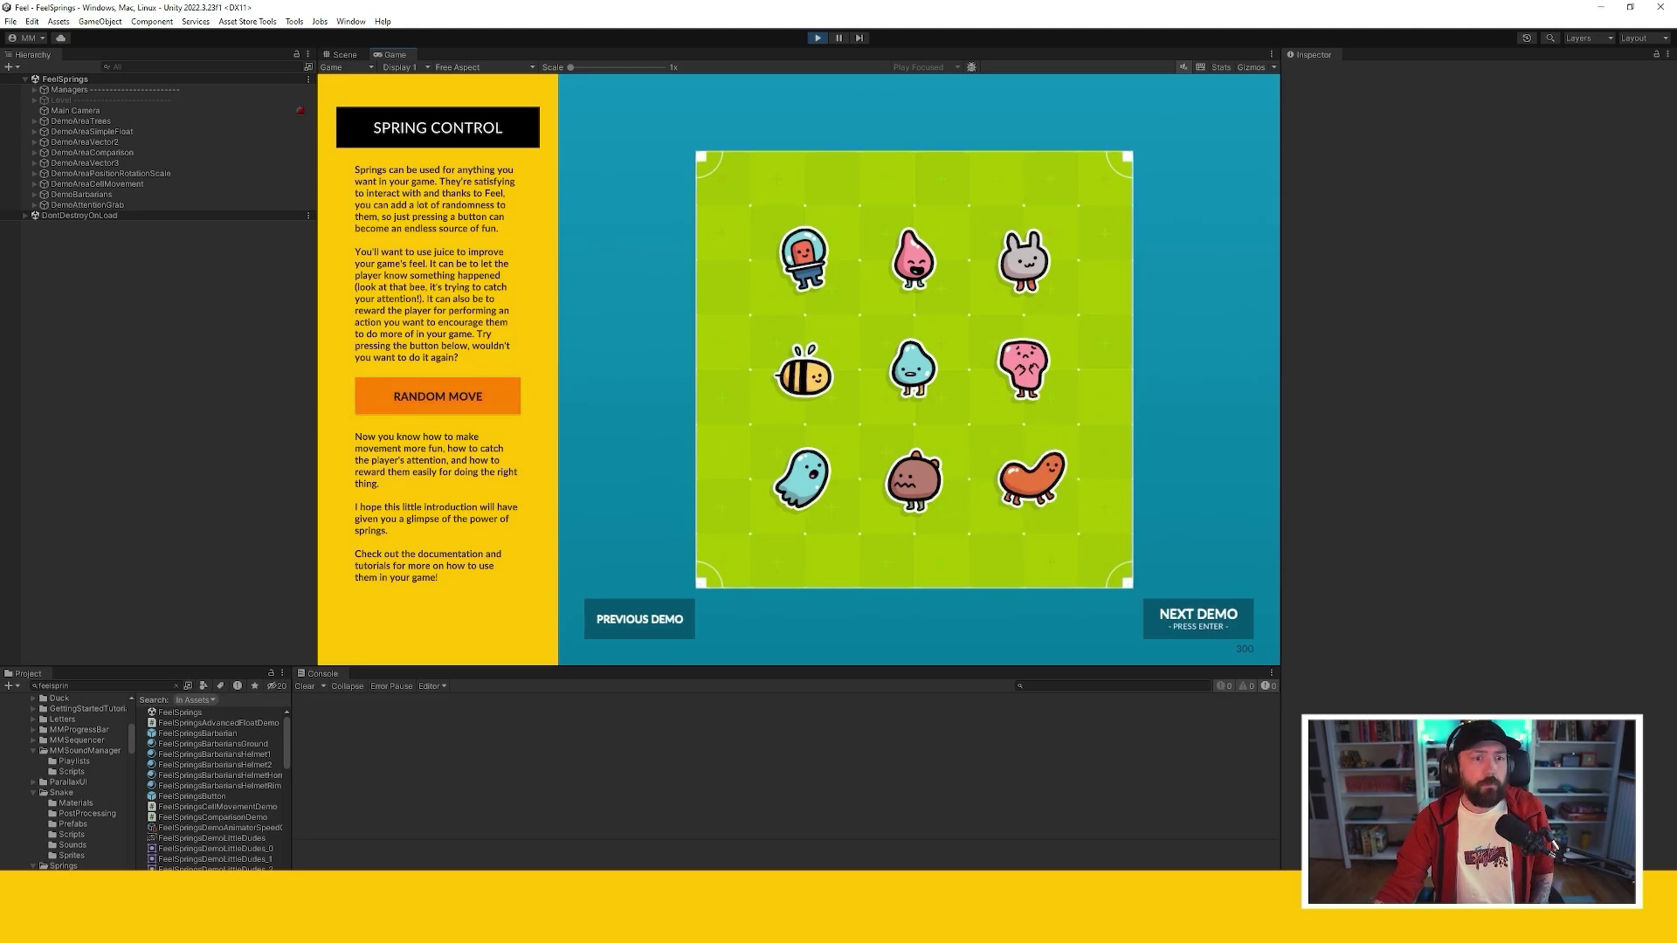
{"action": "key", "text": "Return"}
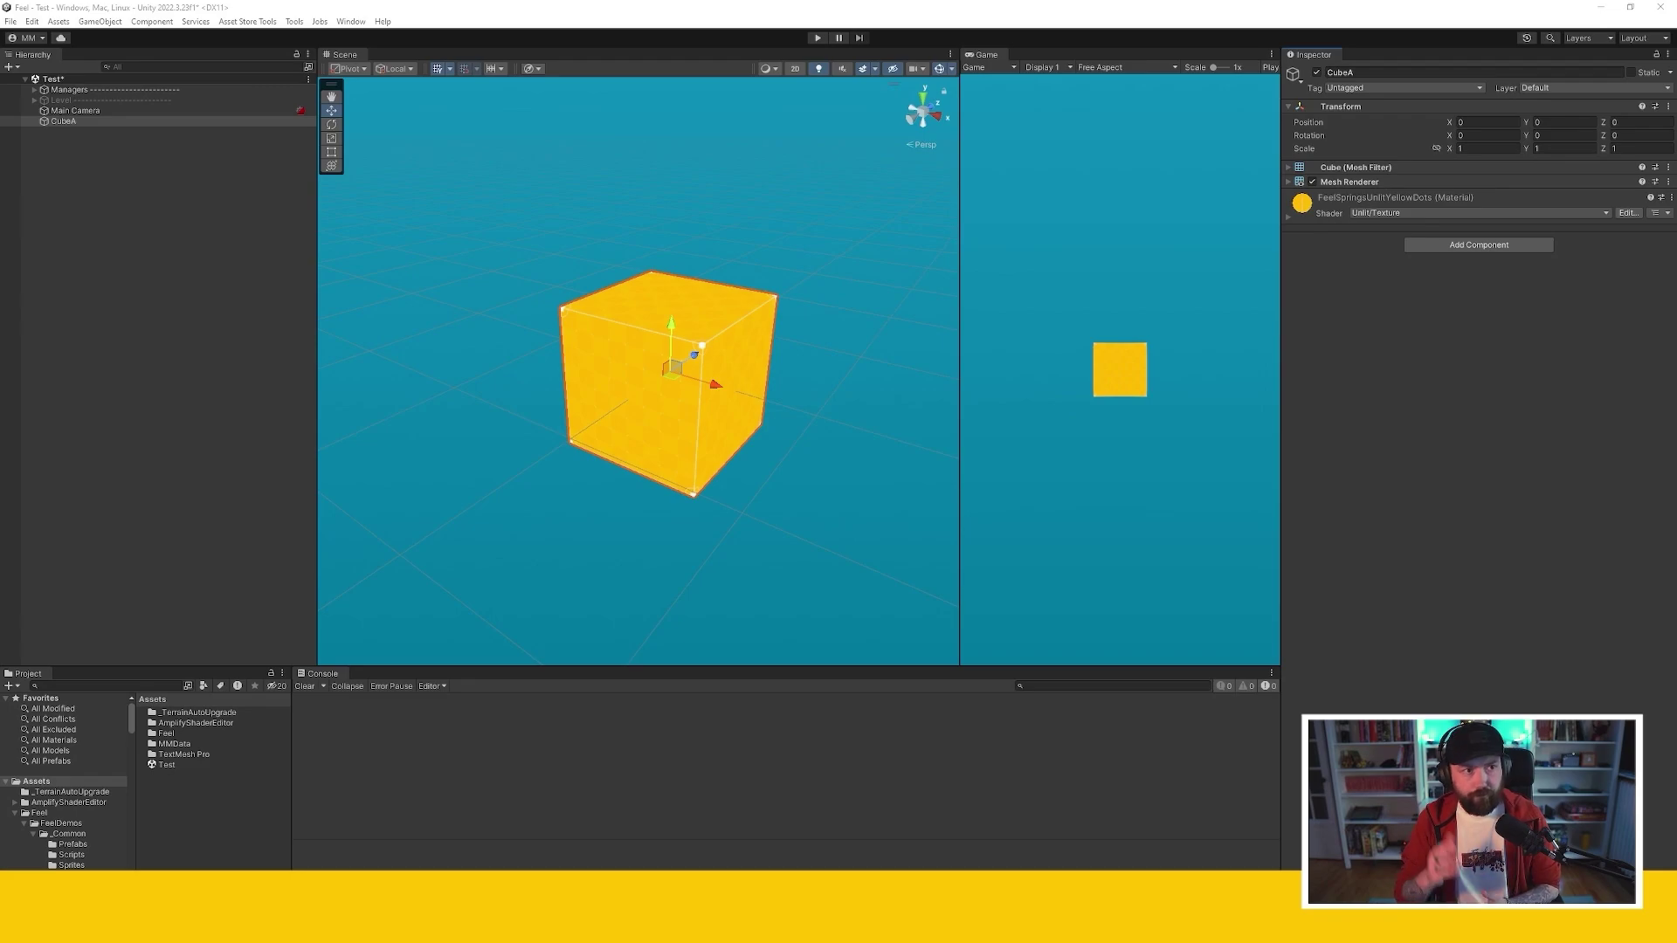
Add an MM Spring Squash And Stretch component to CubeA in the Test scene
{"action": "mouse_move", "coordinate": [671, 370]}
{"action": "right_mouse_down"}
{"action": "mouse_move", "coordinate": [709, 361]}
{"action": "mouse_move", "coordinate": [682, 366]}
{"action": "right_mouse_up"}
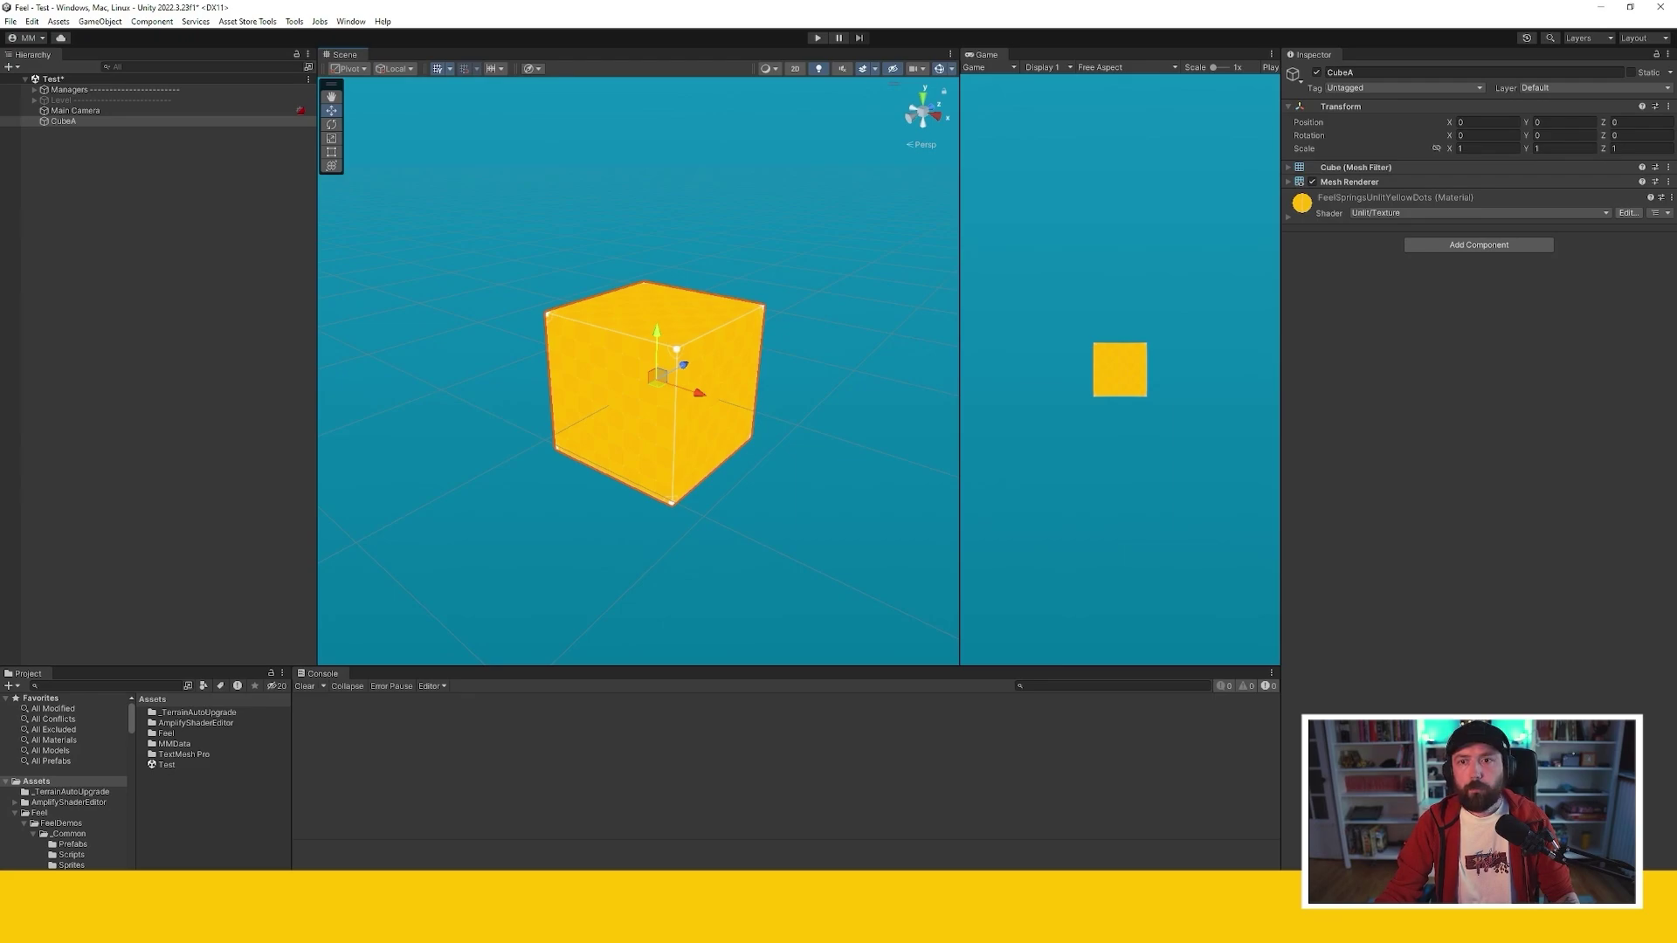
{"action": "left_click", "coordinate": [1479, 244]}
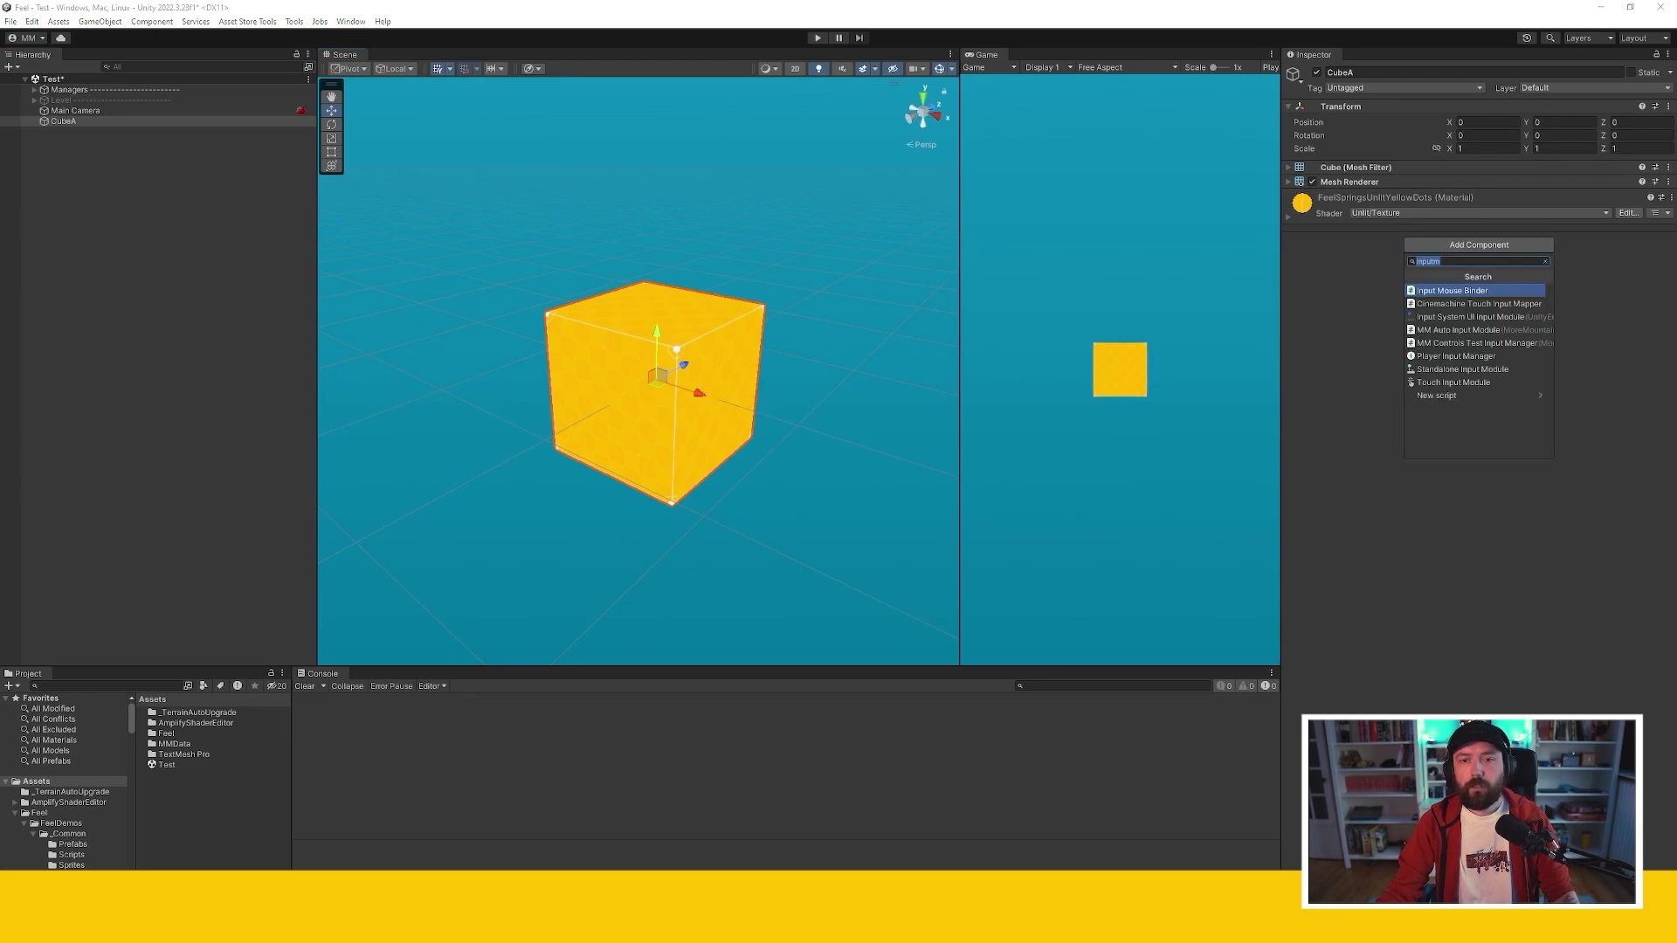
{"action": "type", "text": "mmspringsq"}
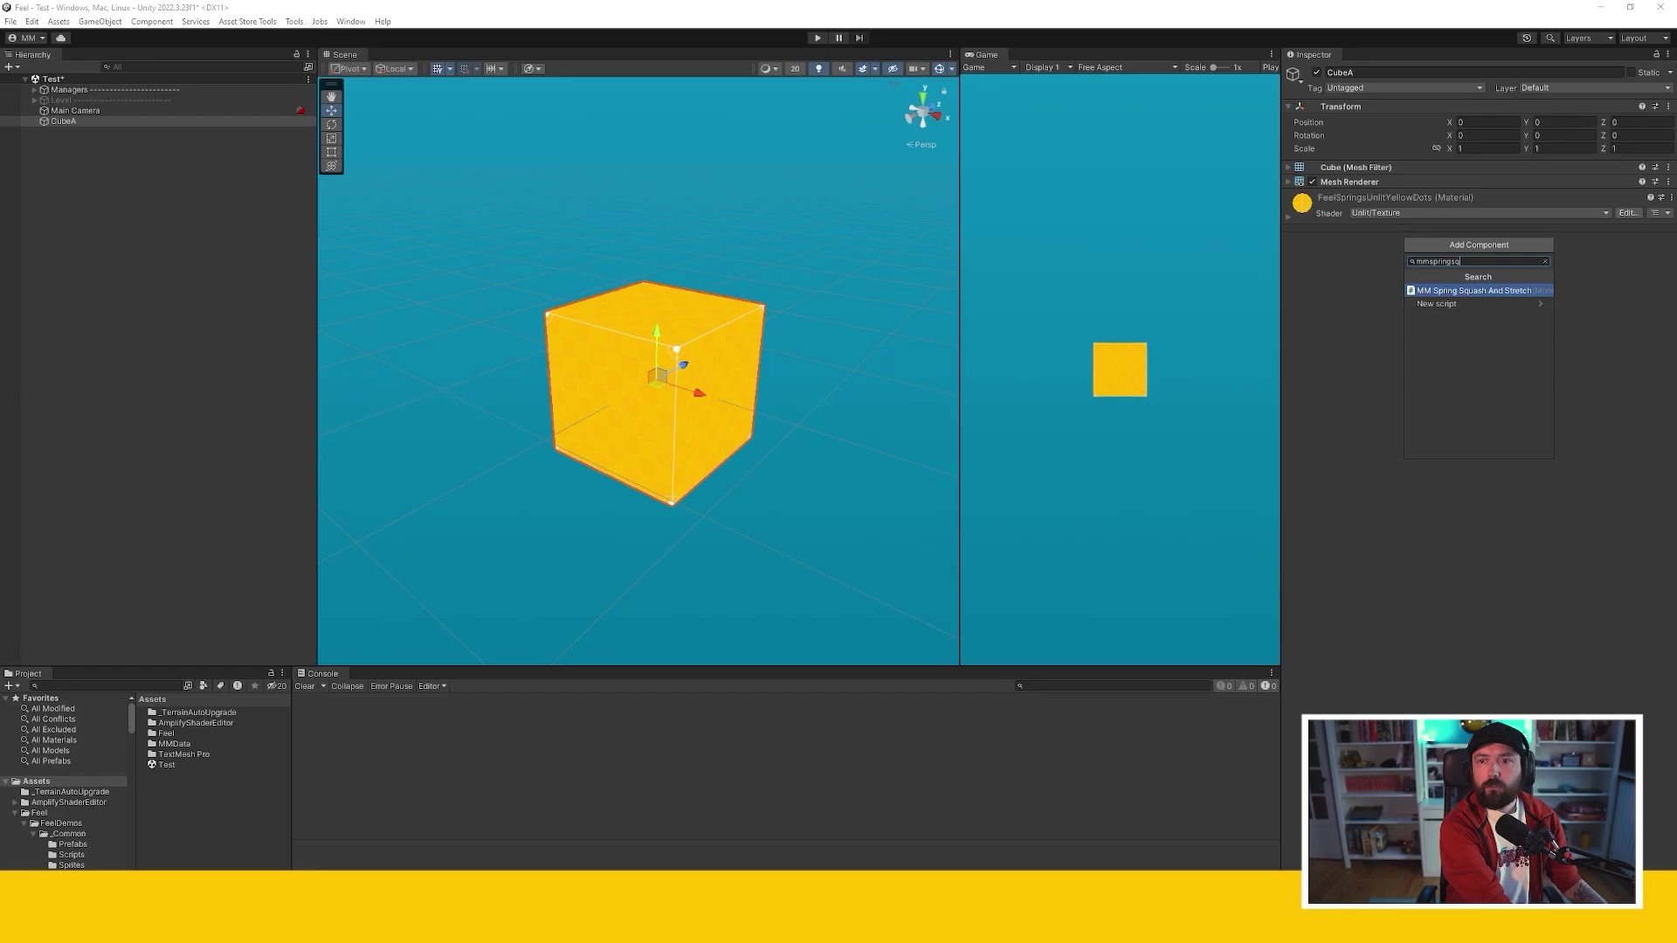
{"action": "key", "text": "Return"}
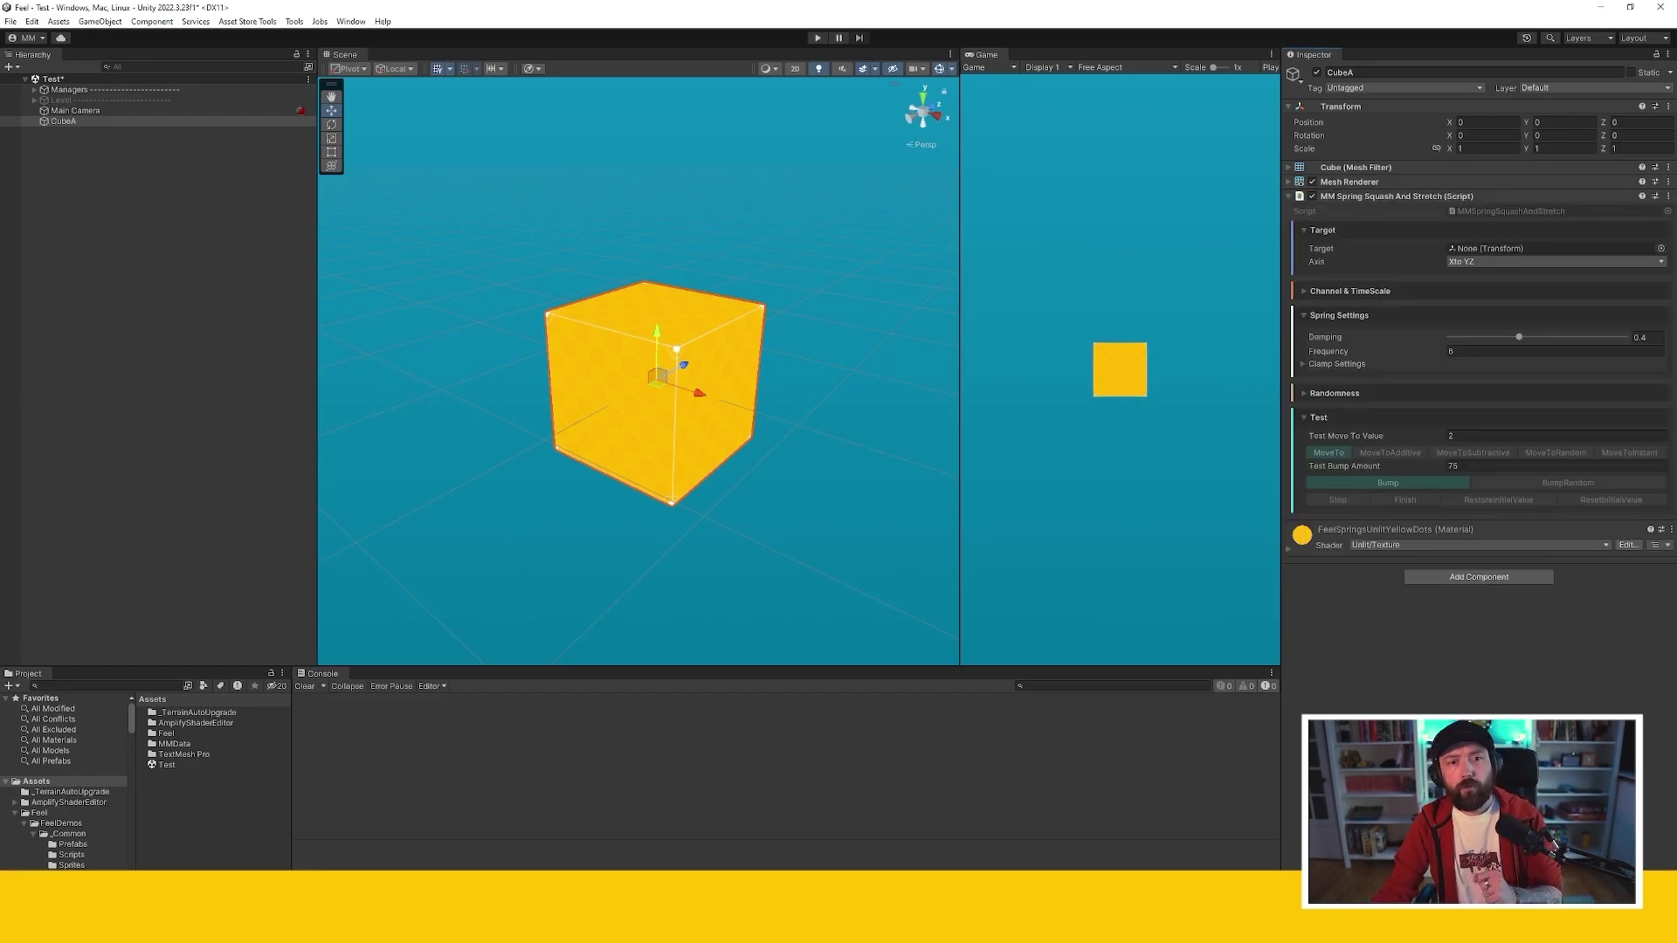
Deselect the cube and add a legacy UI button on a new canvas in the scene
{"action": "left_click", "coordinate": [157, 210]}
{"action": "left_click", "coordinate": [100, 21]}
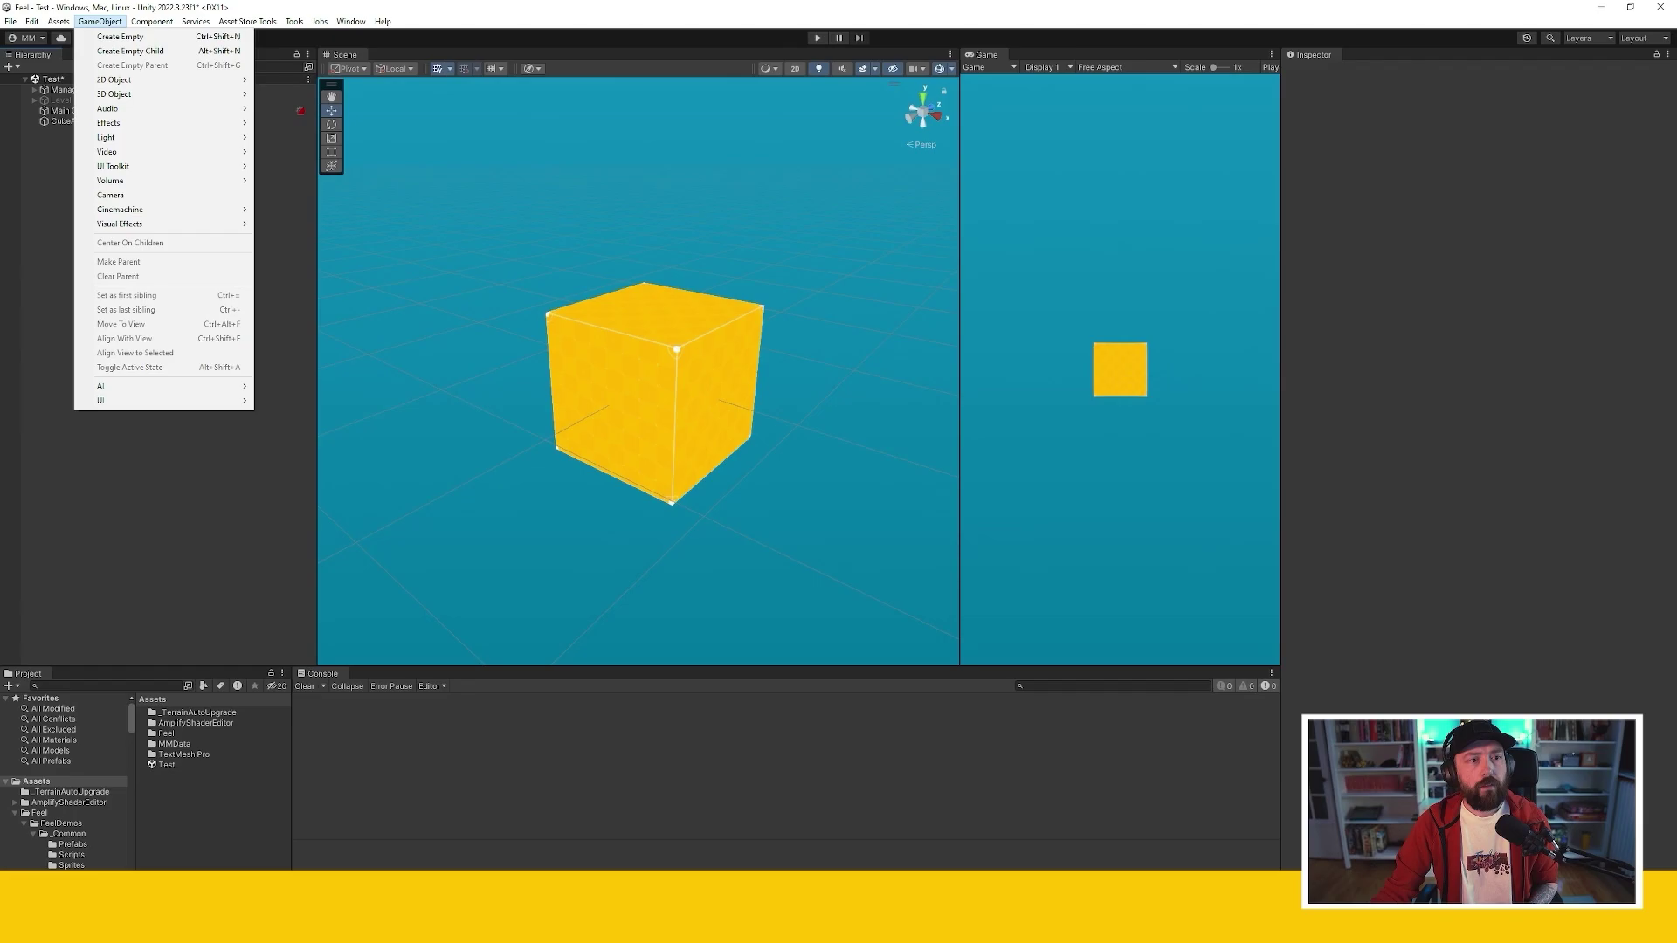
{"action": "mouse_move", "coordinate": [131, 400]}
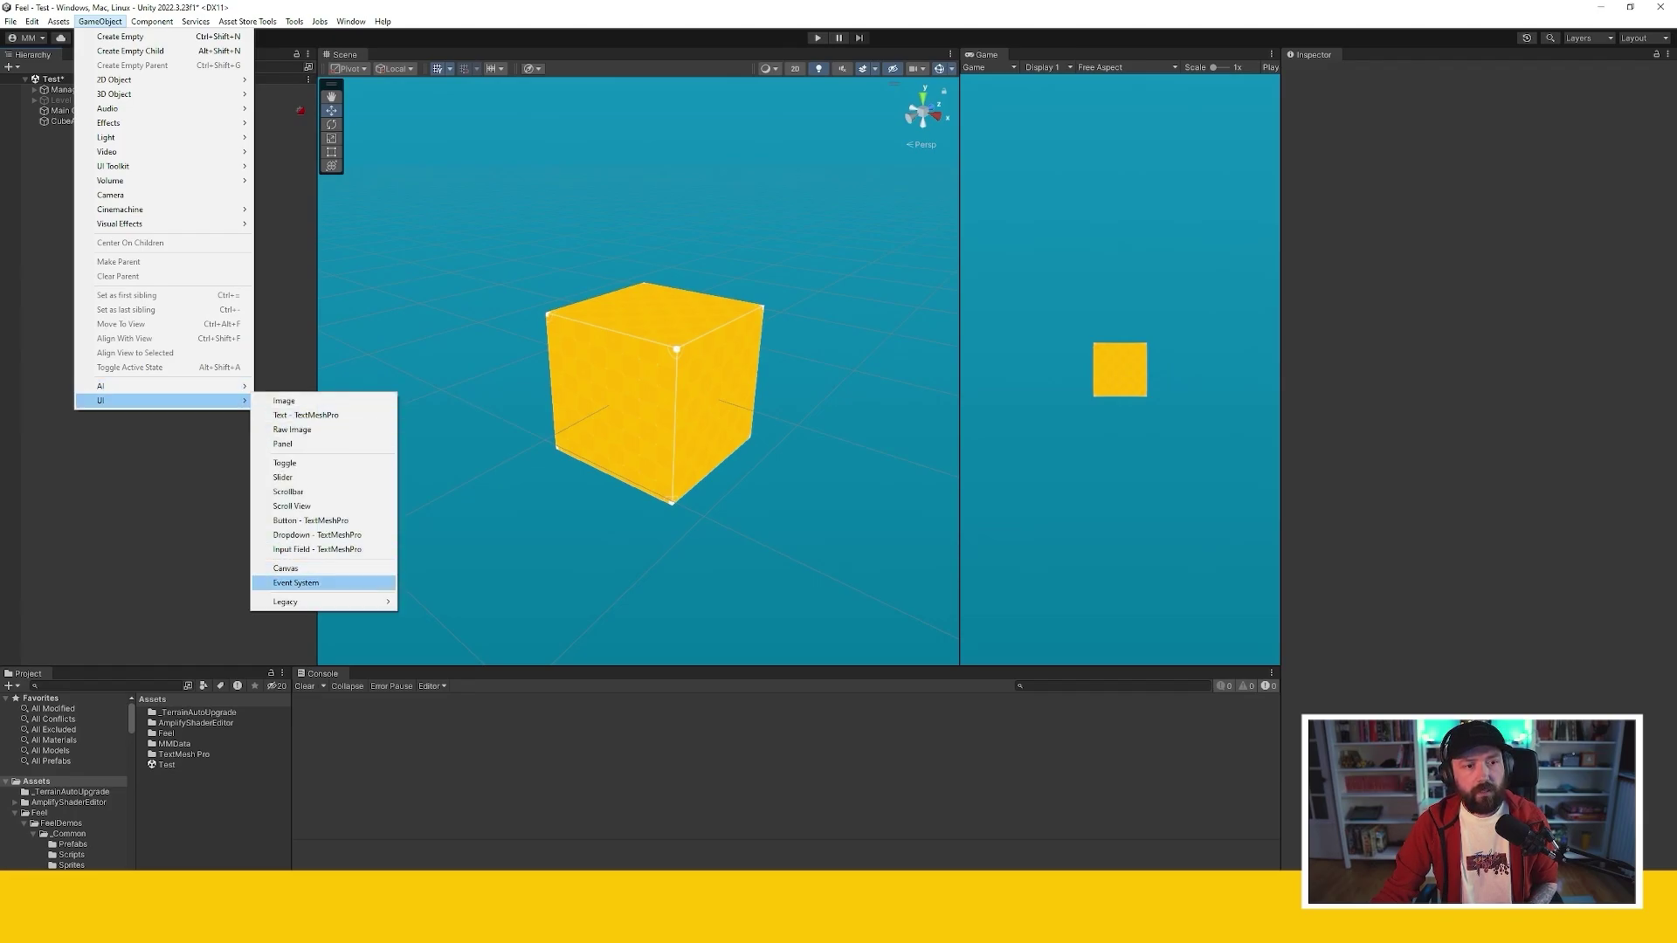
{"action": "mouse_move", "coordinate": [289, 602]}
{"action": "left_click", "coordinate": [417, 615]}
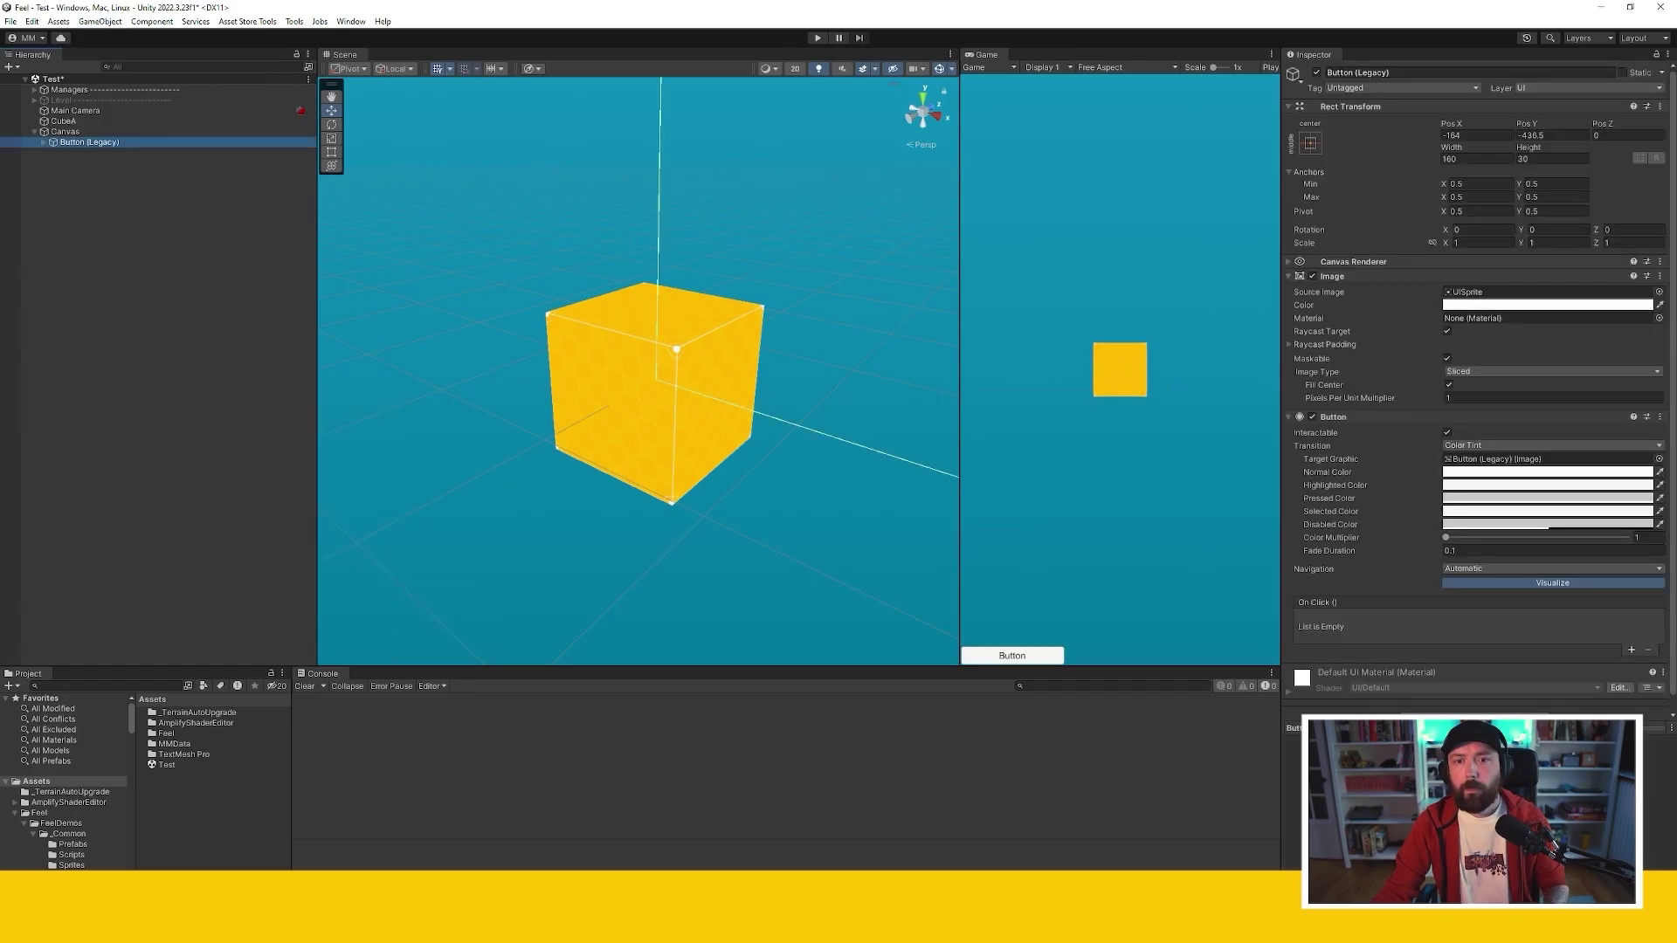
Position the legacy button below the cube by setting its Pos X to 0 and Pos Y to -200
{"action": "left_click", "coordinate": [1475, 135]}
{"action": "type", "text": "0"}
{"action": "key", "text": "Tab"}
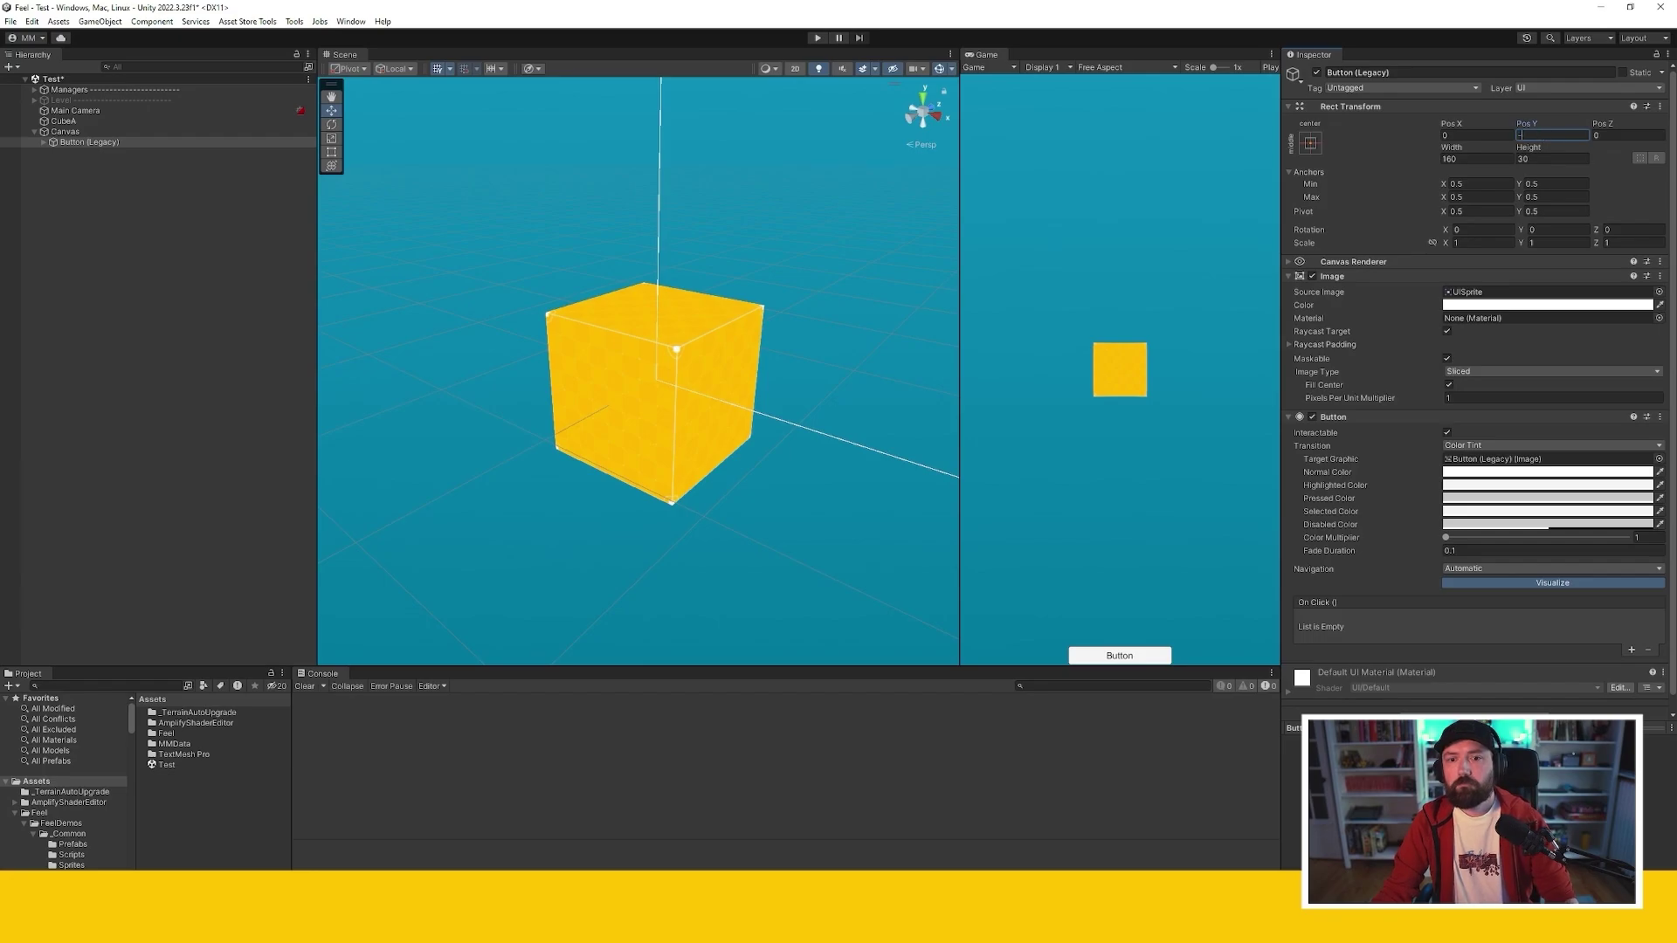
{"action": "type", "text": "200"}
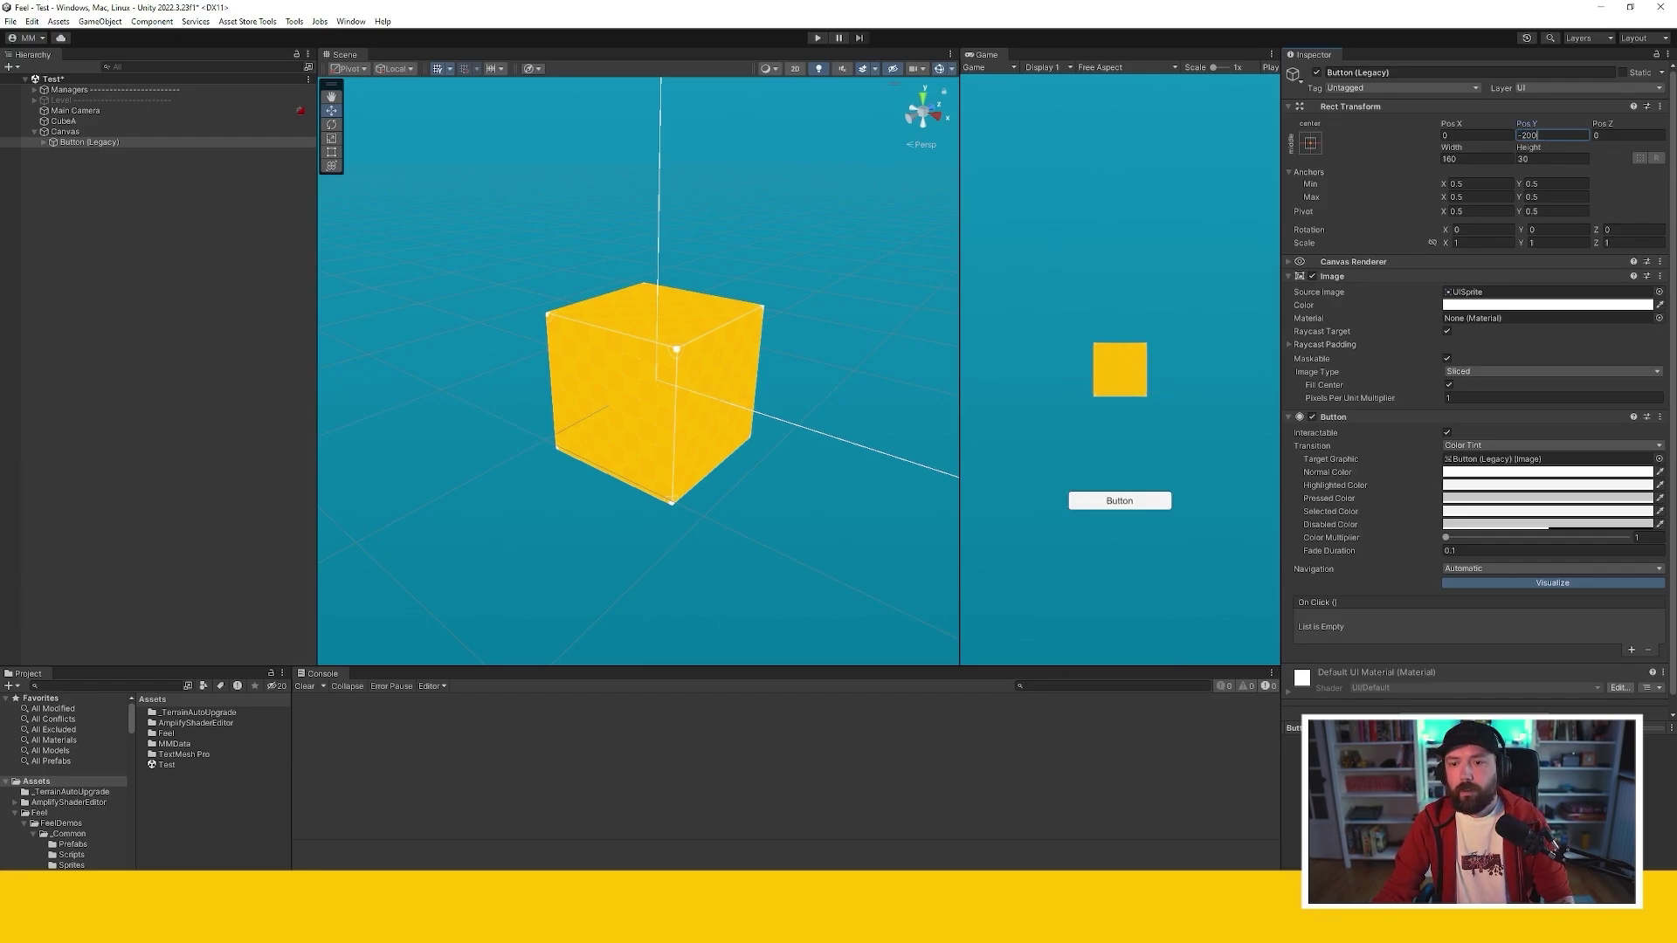
Add an On Click event to the legacy button that calls BumpRandom on CubeA's MMSpringSquashAndStretch component
{"action": "left_click", "coordinate": [1631, 650]}
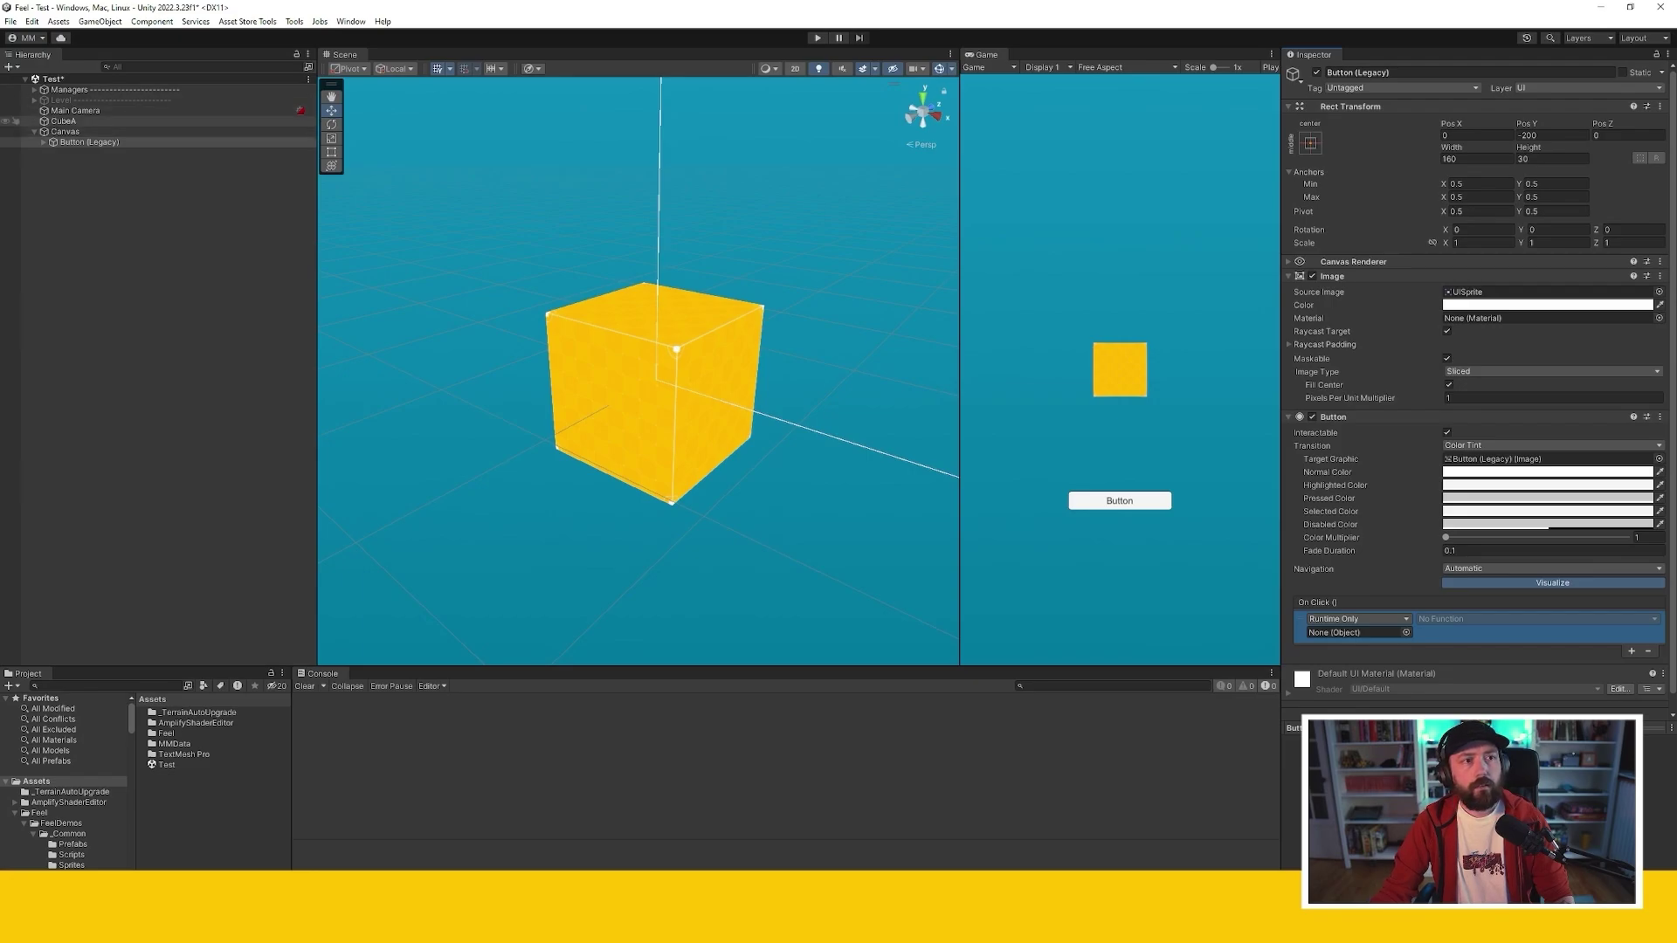
{"action": "left_click_drag", "start_coordinate": [63, 120], "coordinate": [1359, 632]}
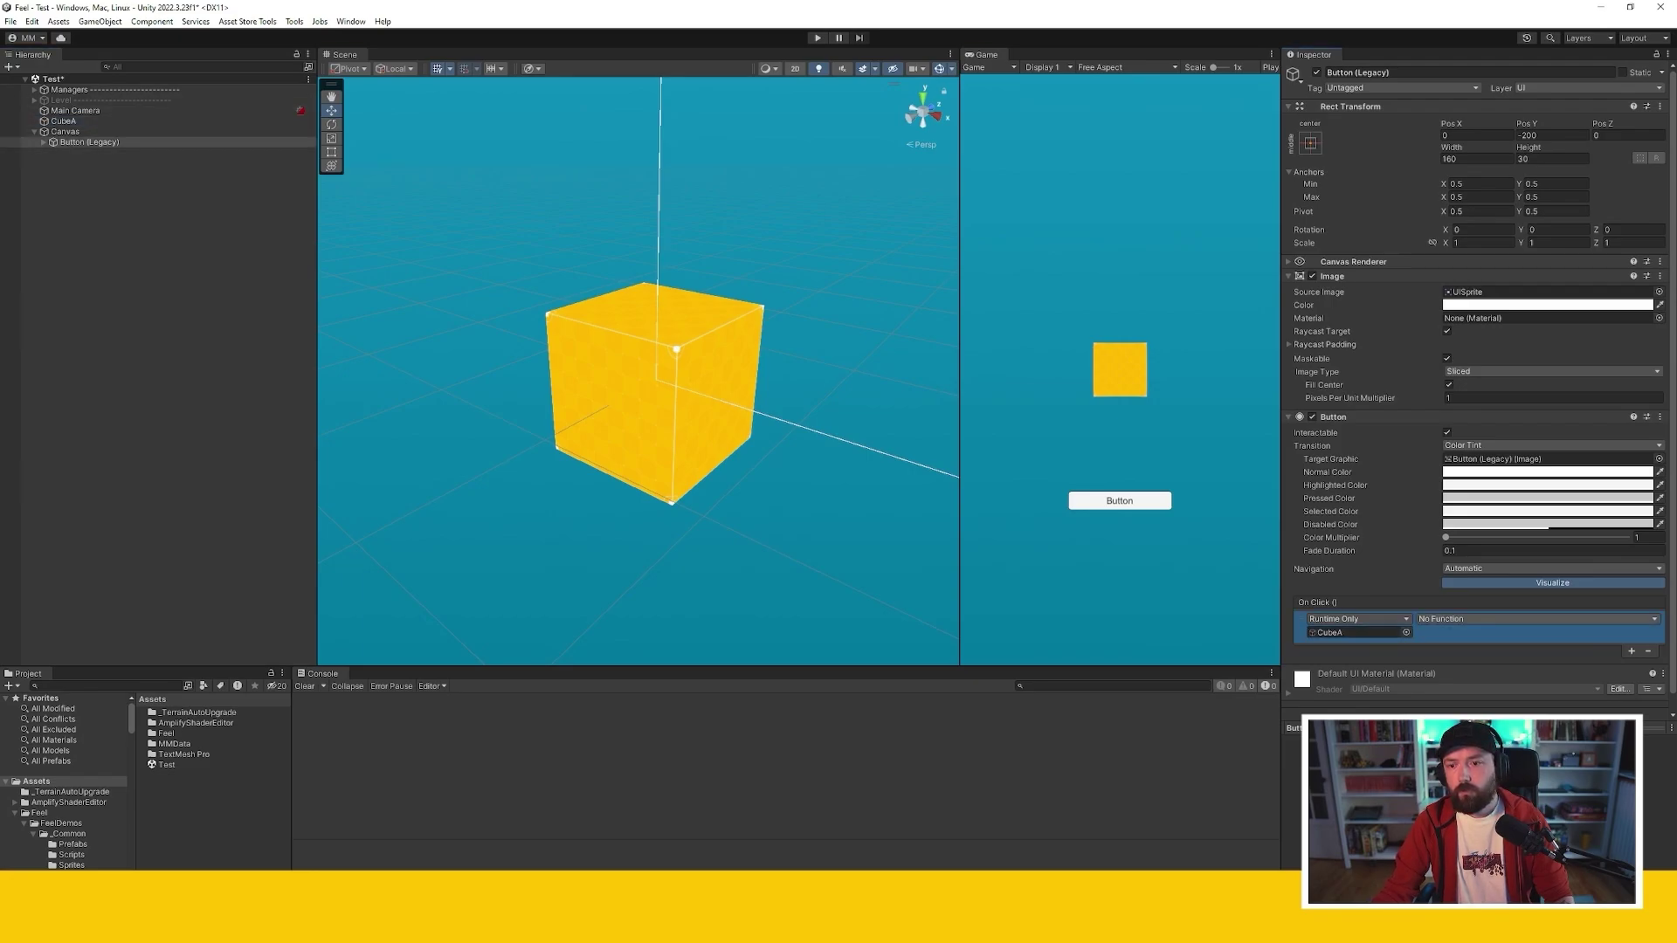
{"action": "left_click", "coordinate": [1537, 619]}
{"action": "mouse_move", "coordinate": [1496, 710]}
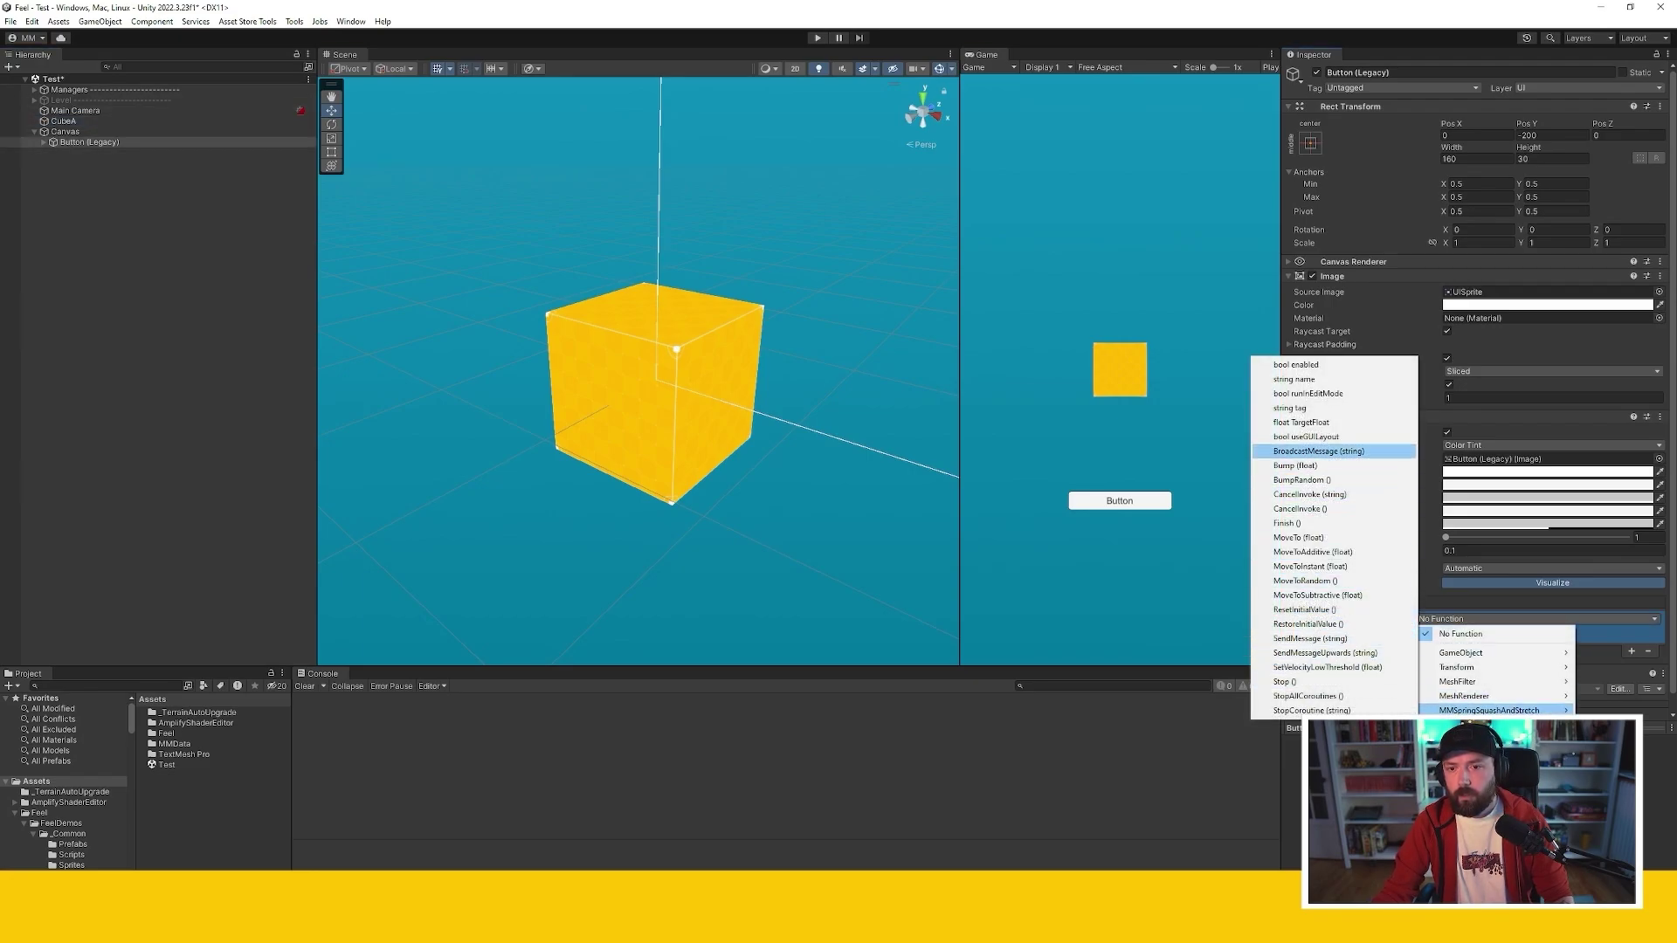
{"action": "left_click", "coordinate": [1302, 480]}
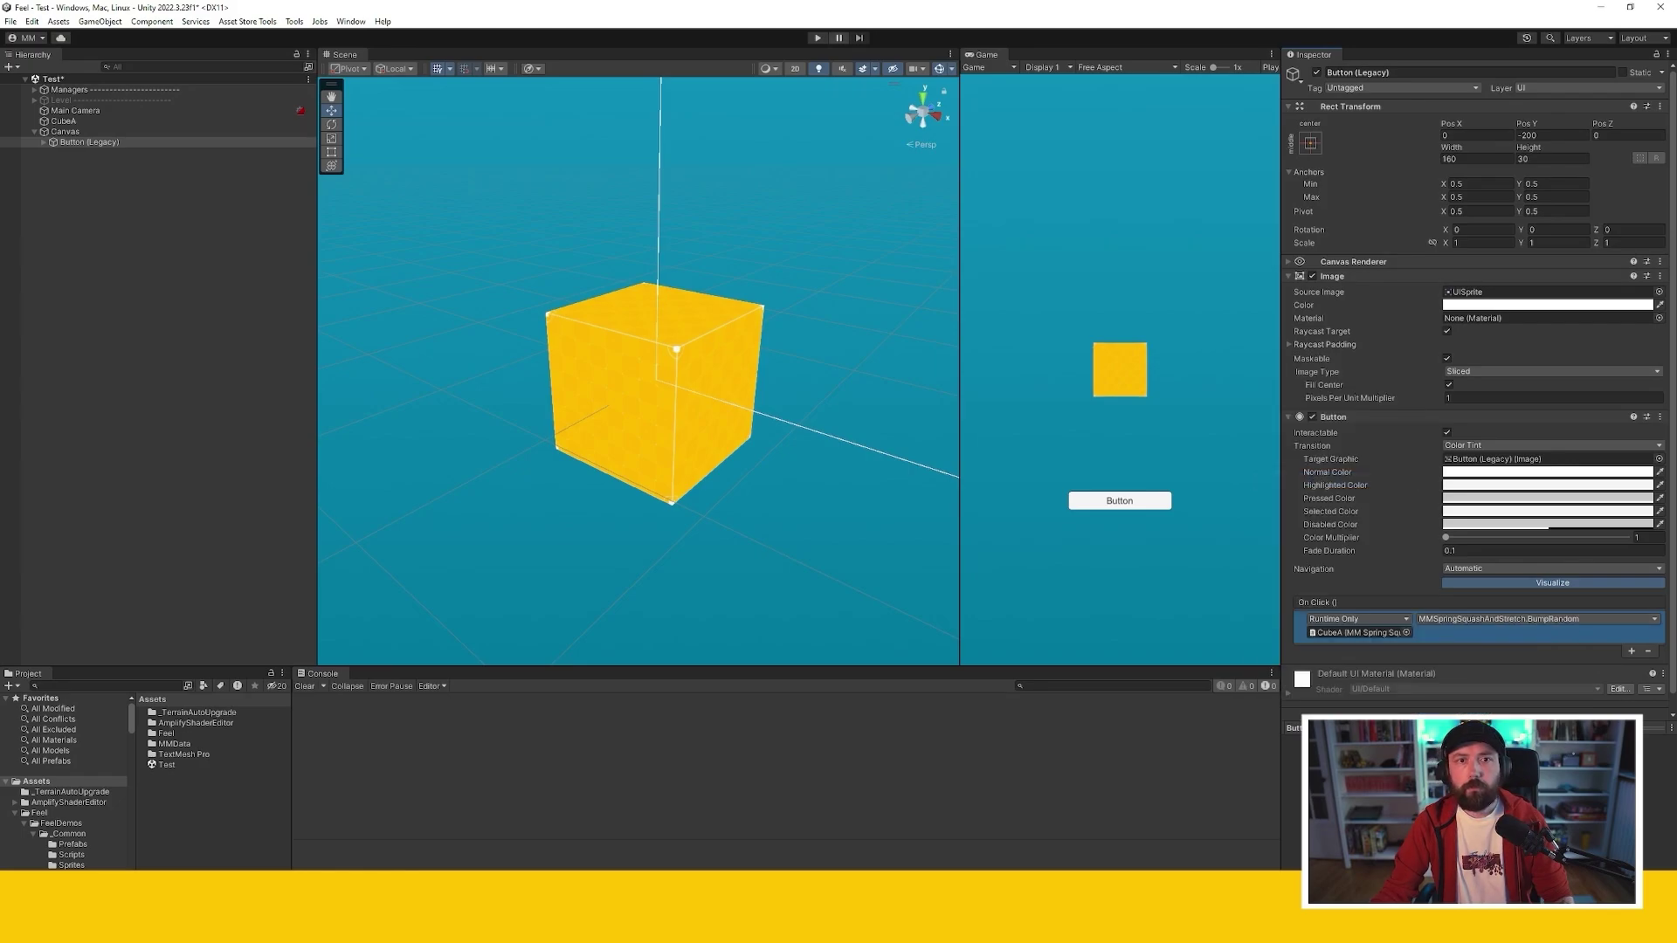
Enter play mode and trigger the UI button several times to test the cube's random bump
{"action": "key", "text": "ctrl+p"}
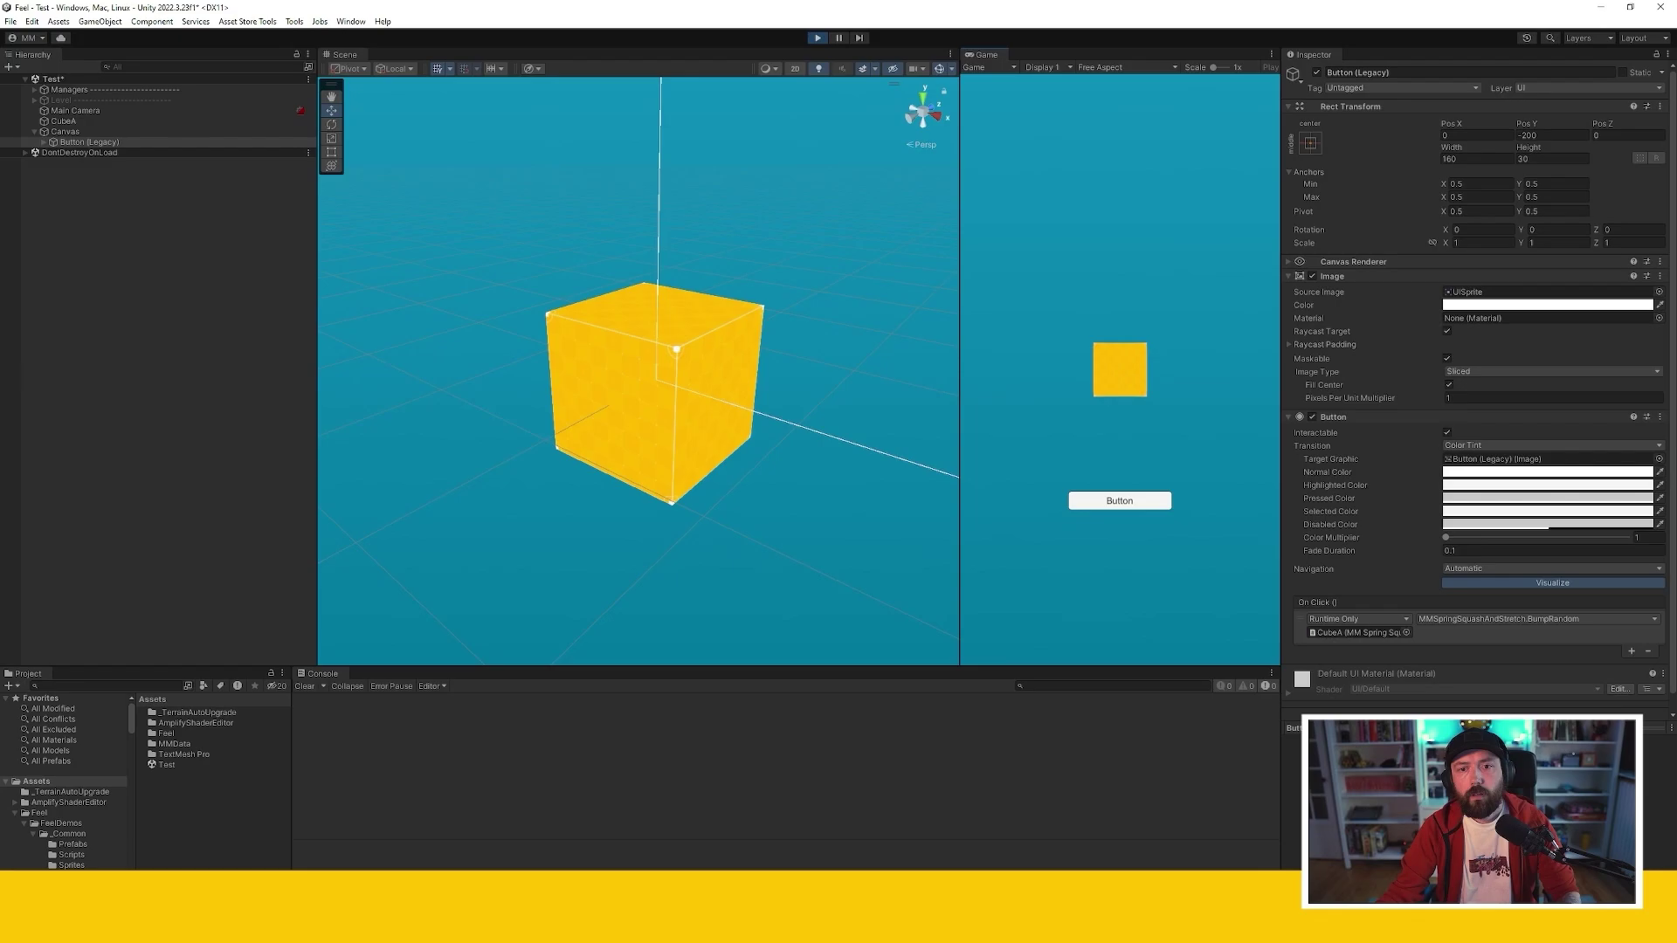
{"action": "left_click", "coordinate": [1119, 501]}
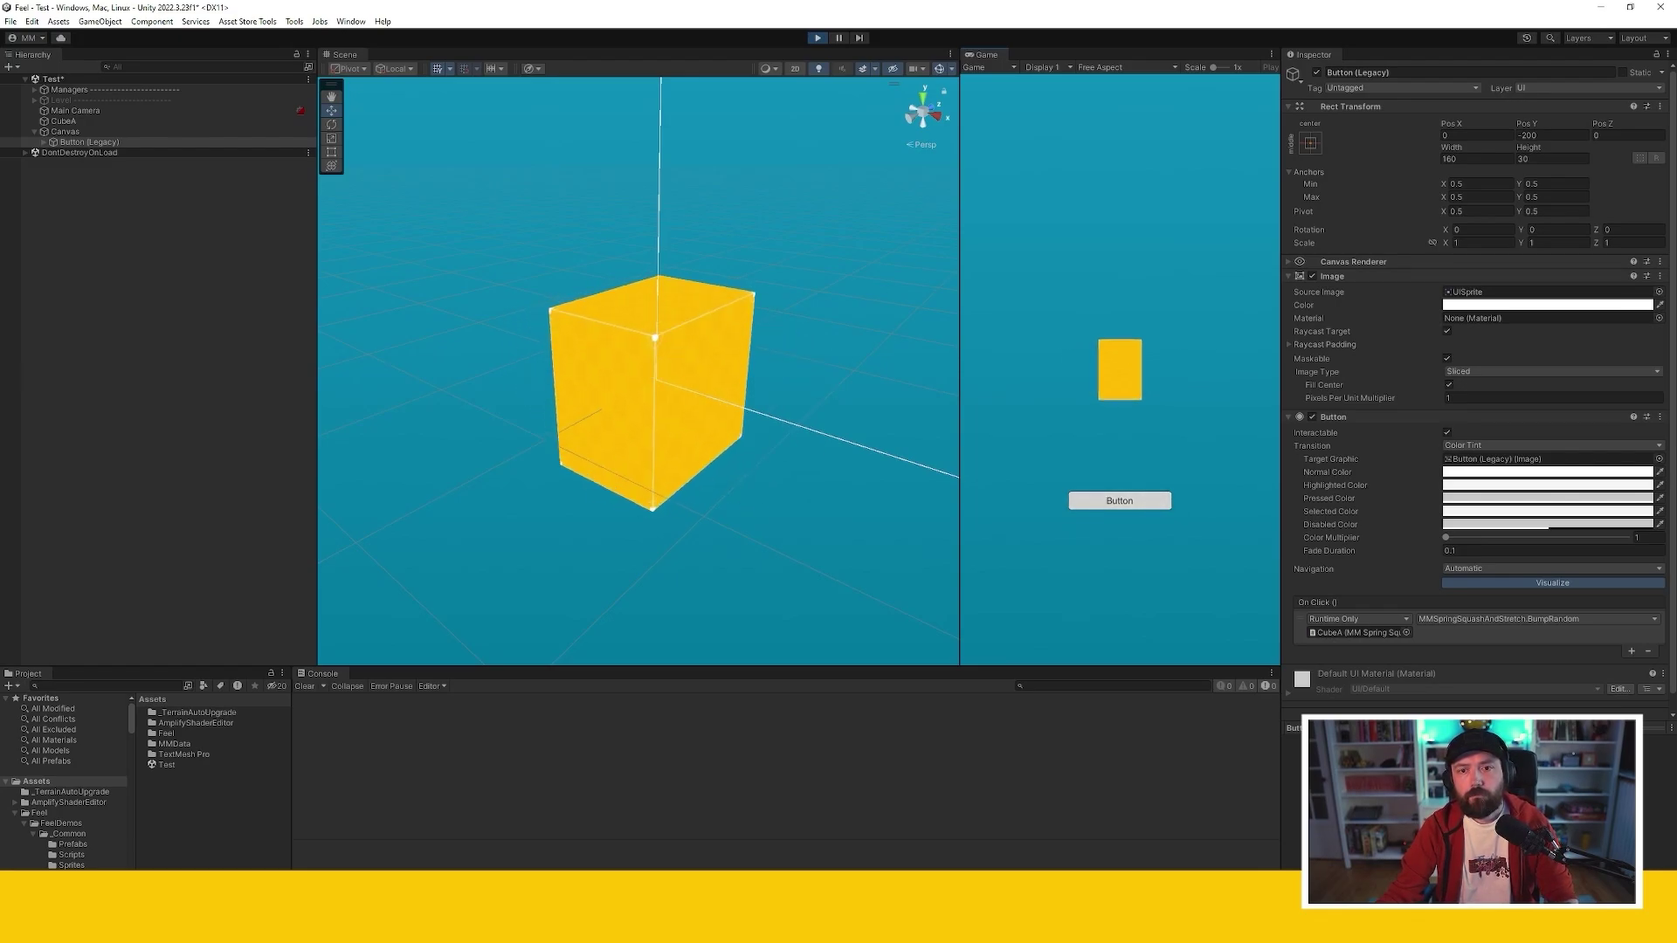
{"action": "left_click", "coordinate": [1119, 501]}
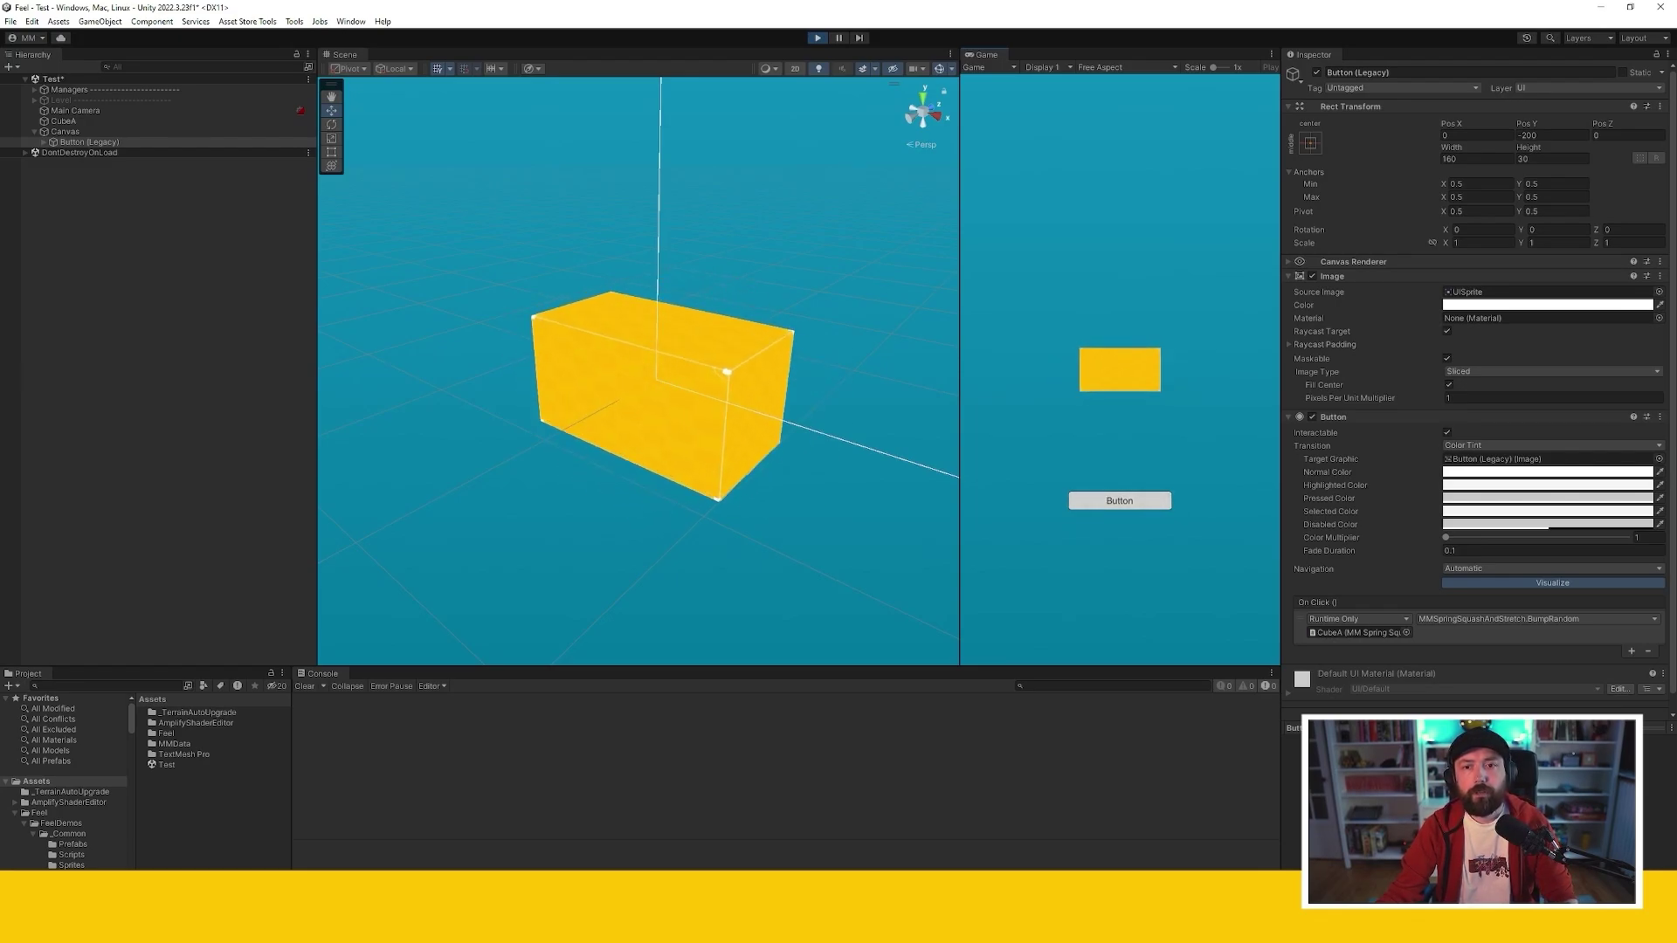
{"action": "left_click", "coordinate": [1119, 500]}
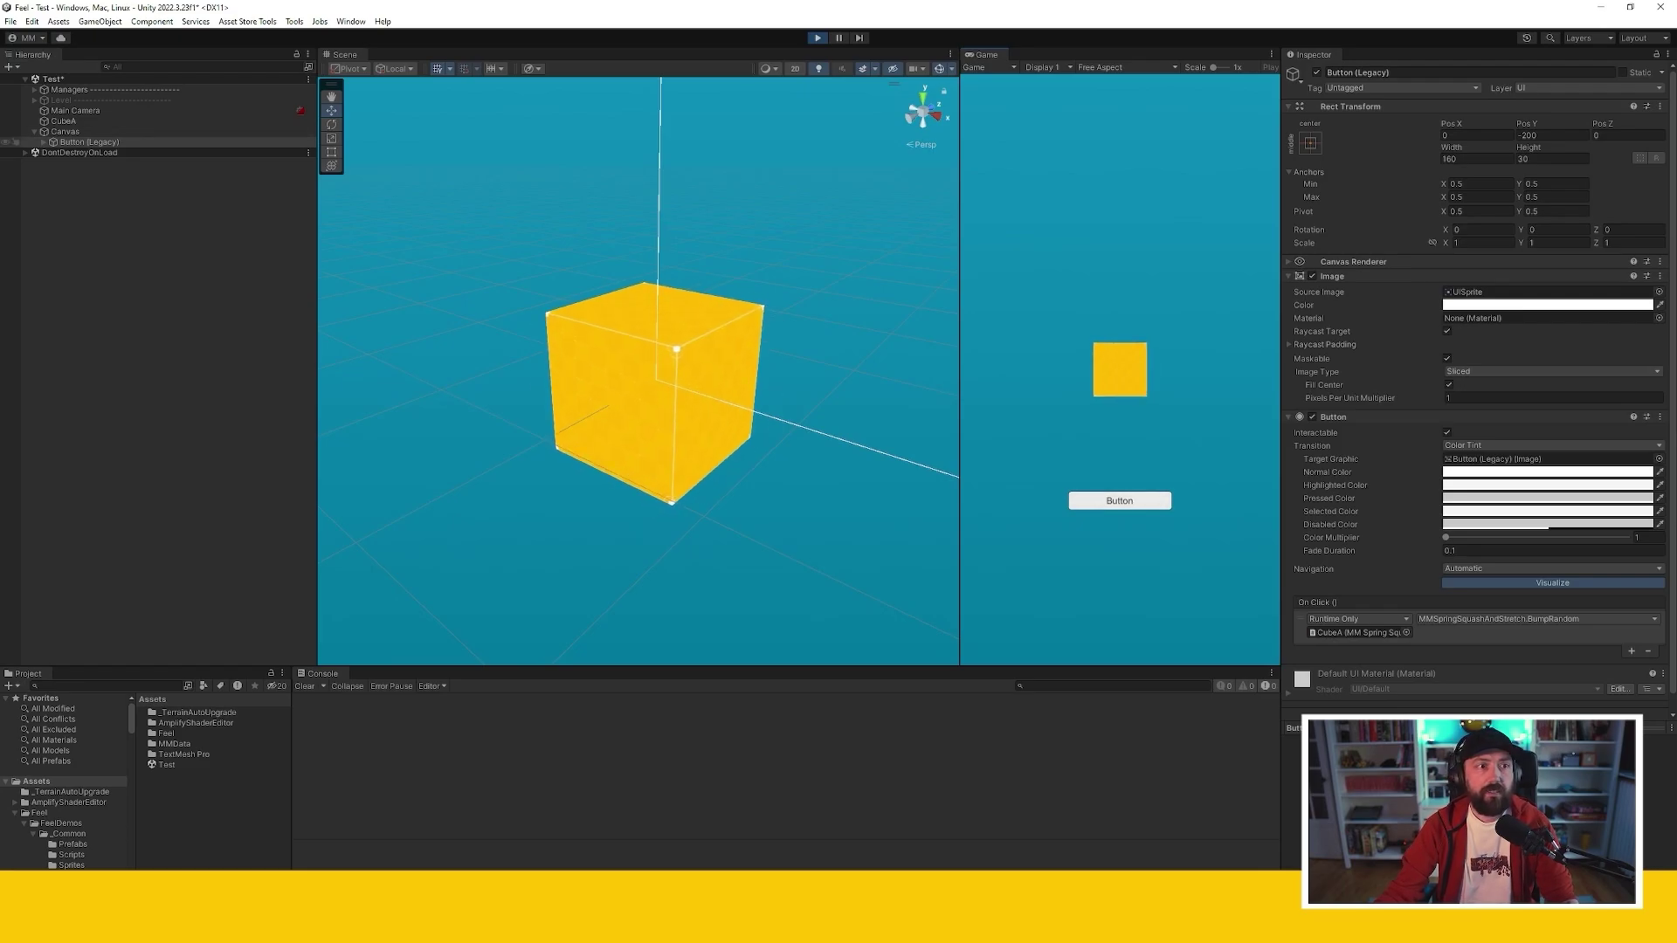
Set CubeA's spring damping to about 0.15 and frequency to 2, and test the bump twice with the UI button
{"action": "left_click", "coordinate": [63, 120]}
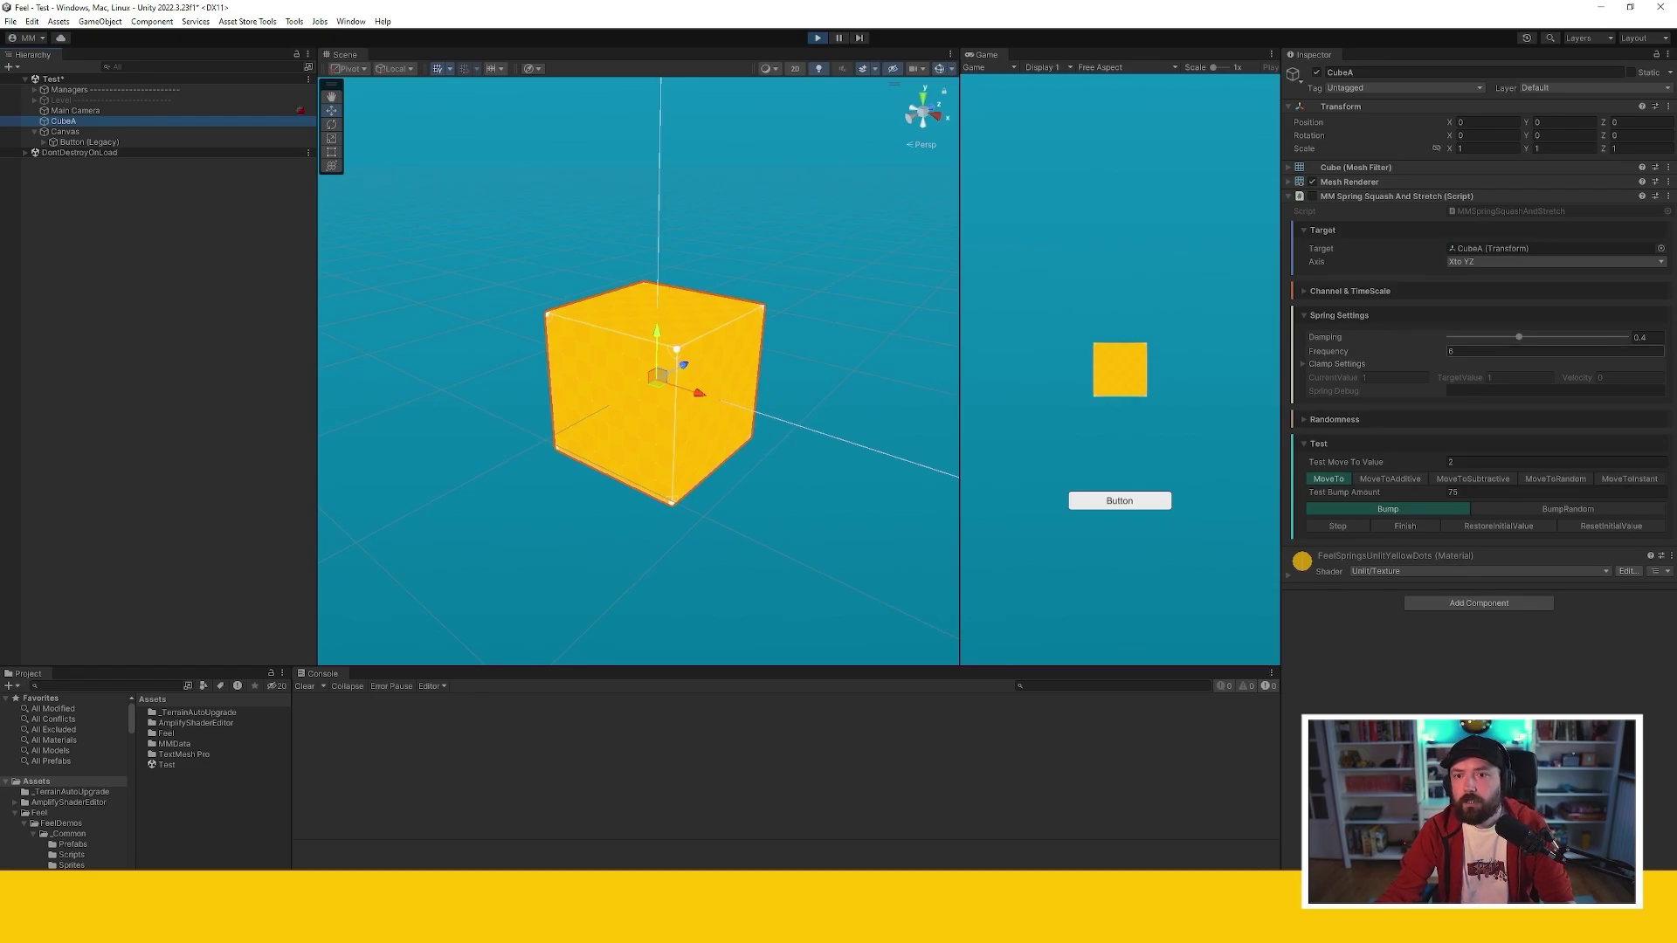
{"action": "left_click", "coordinate": [1473, 336]}
{"action": "left_click", "coordinate": [1451, 351]}
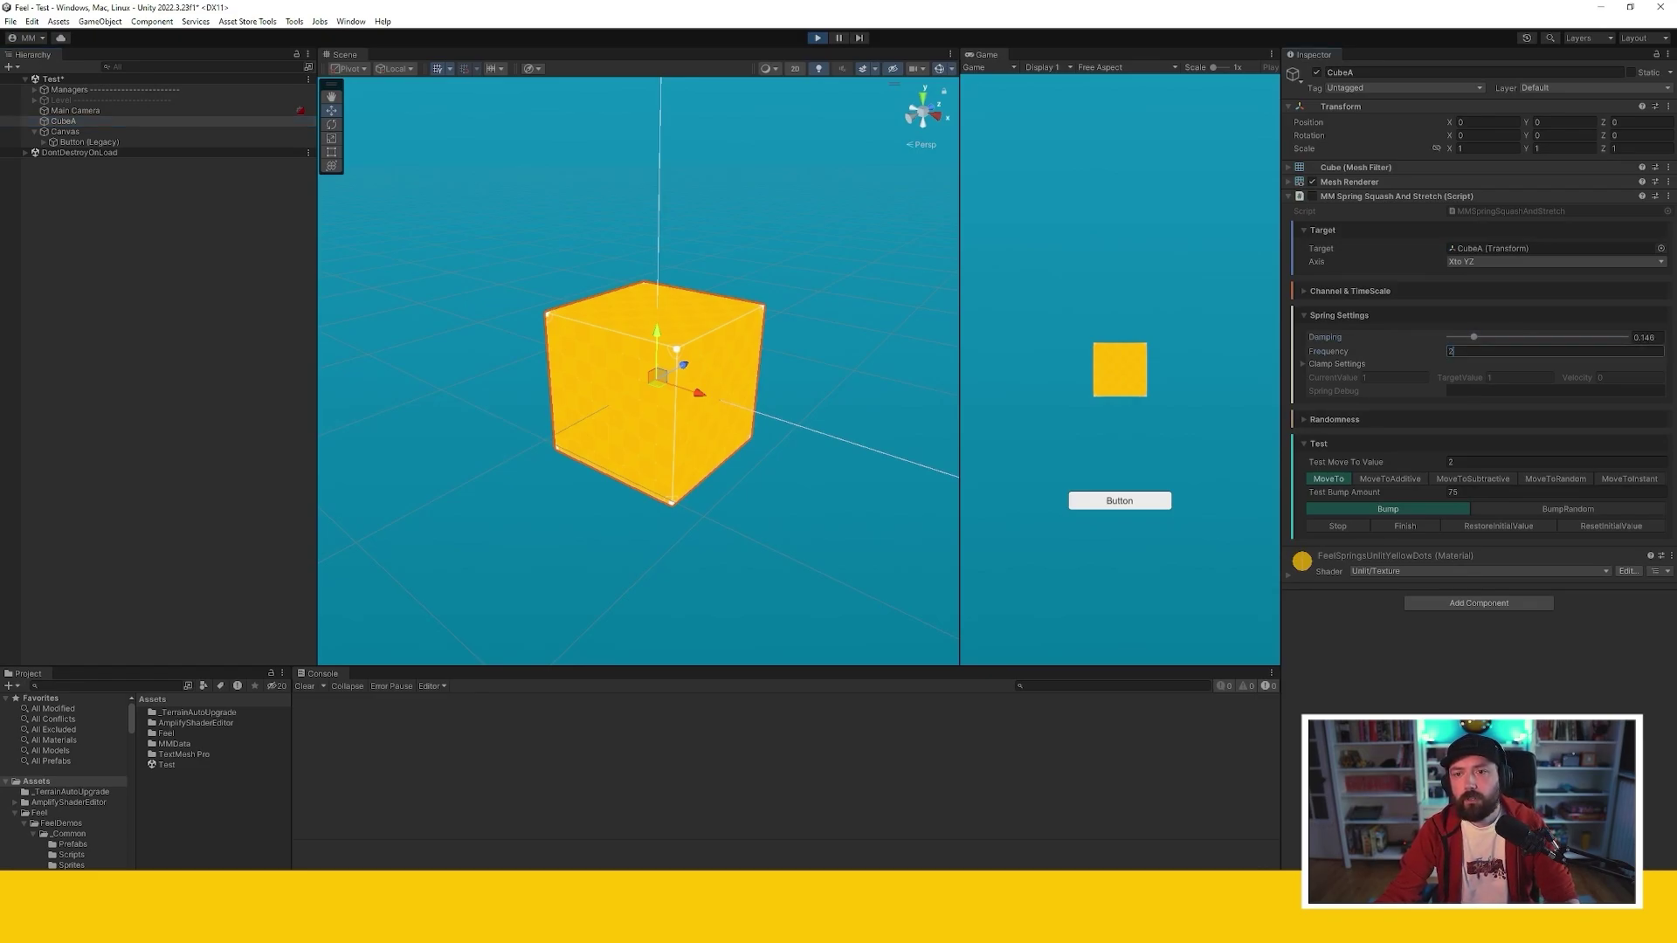
{"action": "left_click", "coordinate": [1119, 501]}
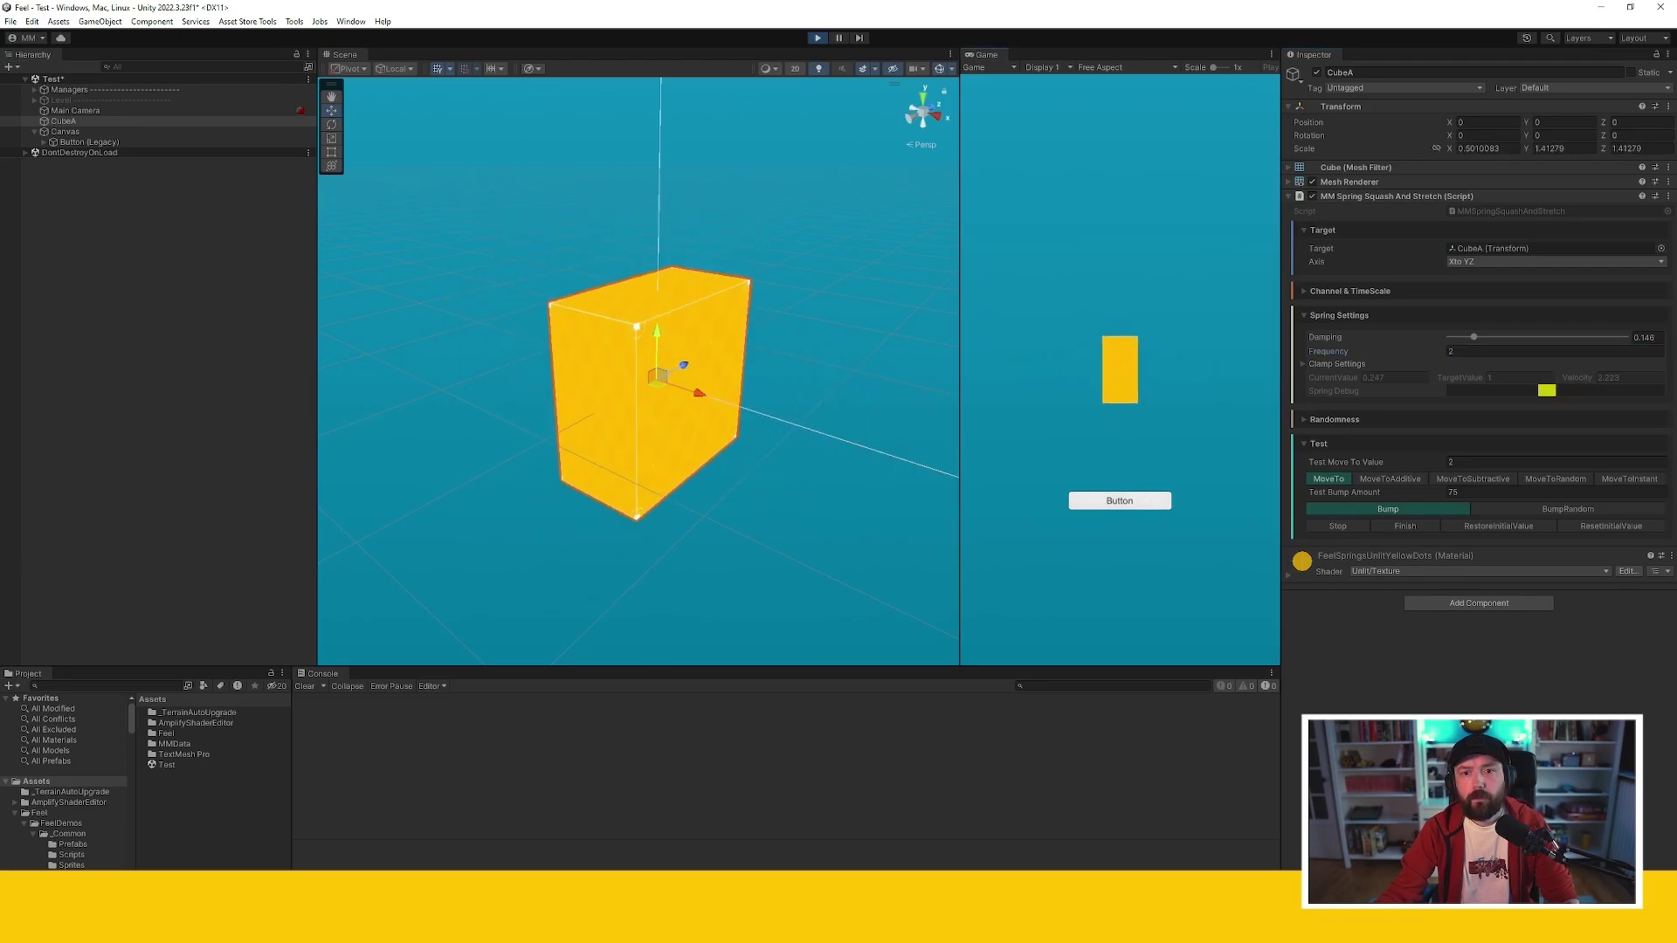
{"action": "left_click", "coordinate": [1119, 501]}
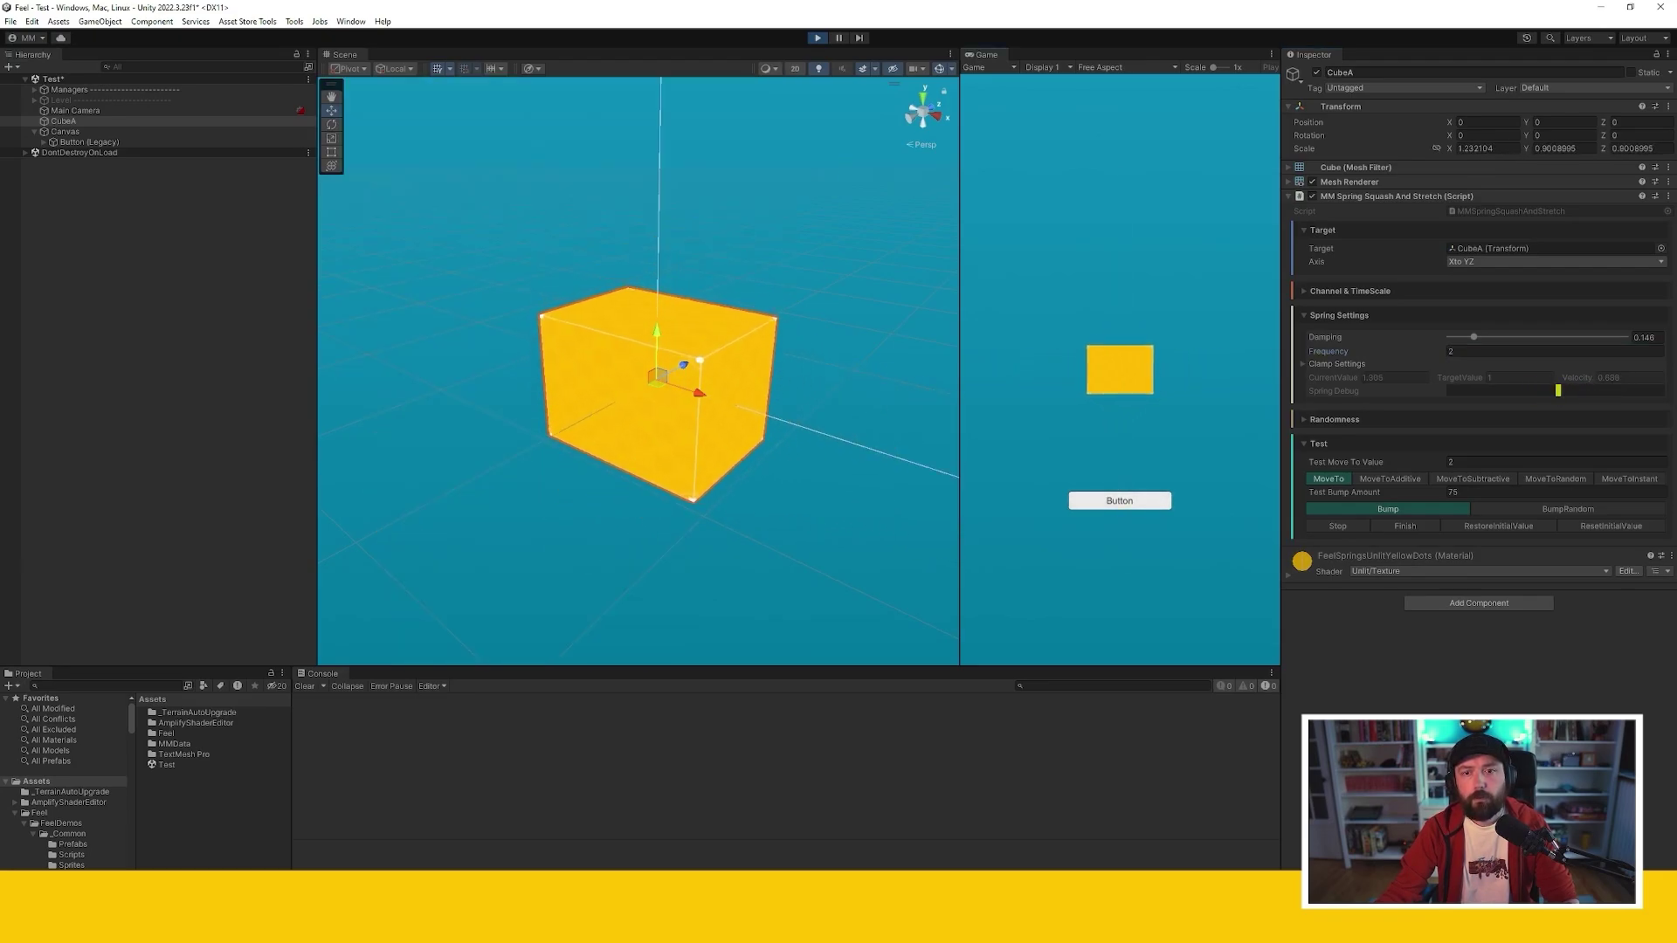
Raise CubeA's spring damping to about 0.23 and to about 0.46, testing the bump with the UI button at each value
{"action": "left_click_drag", "start_coordinate": [1474, 336], "coordinate": [1489, 336]}
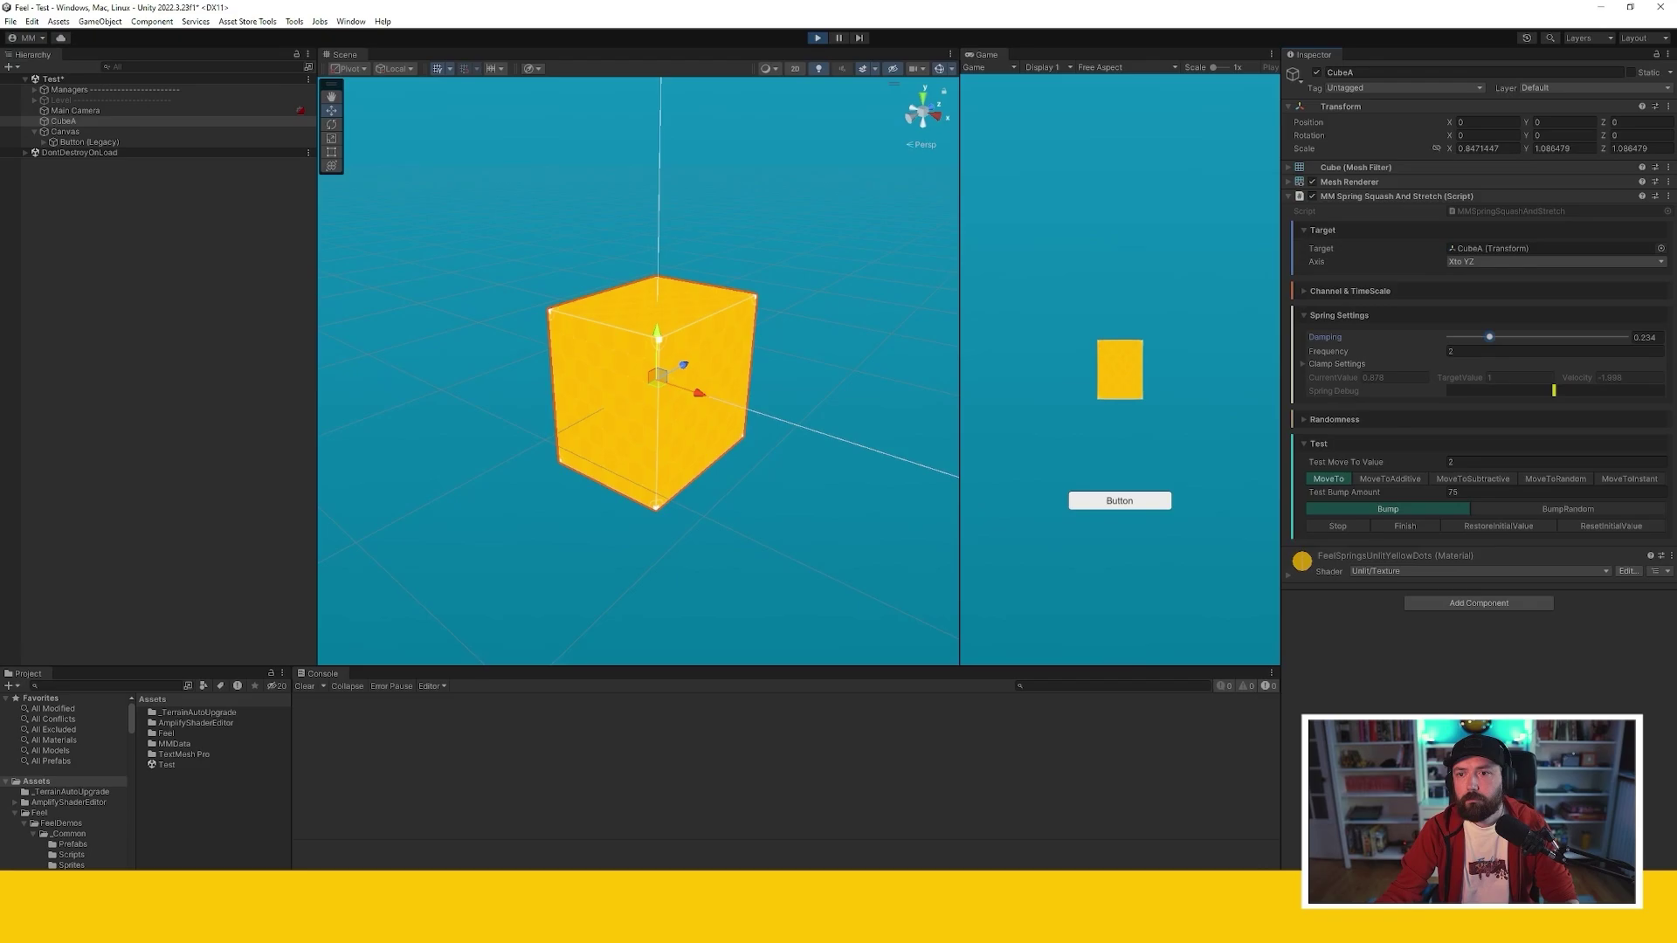
{"action": "left_click", "coordinate": [1119, 500]}
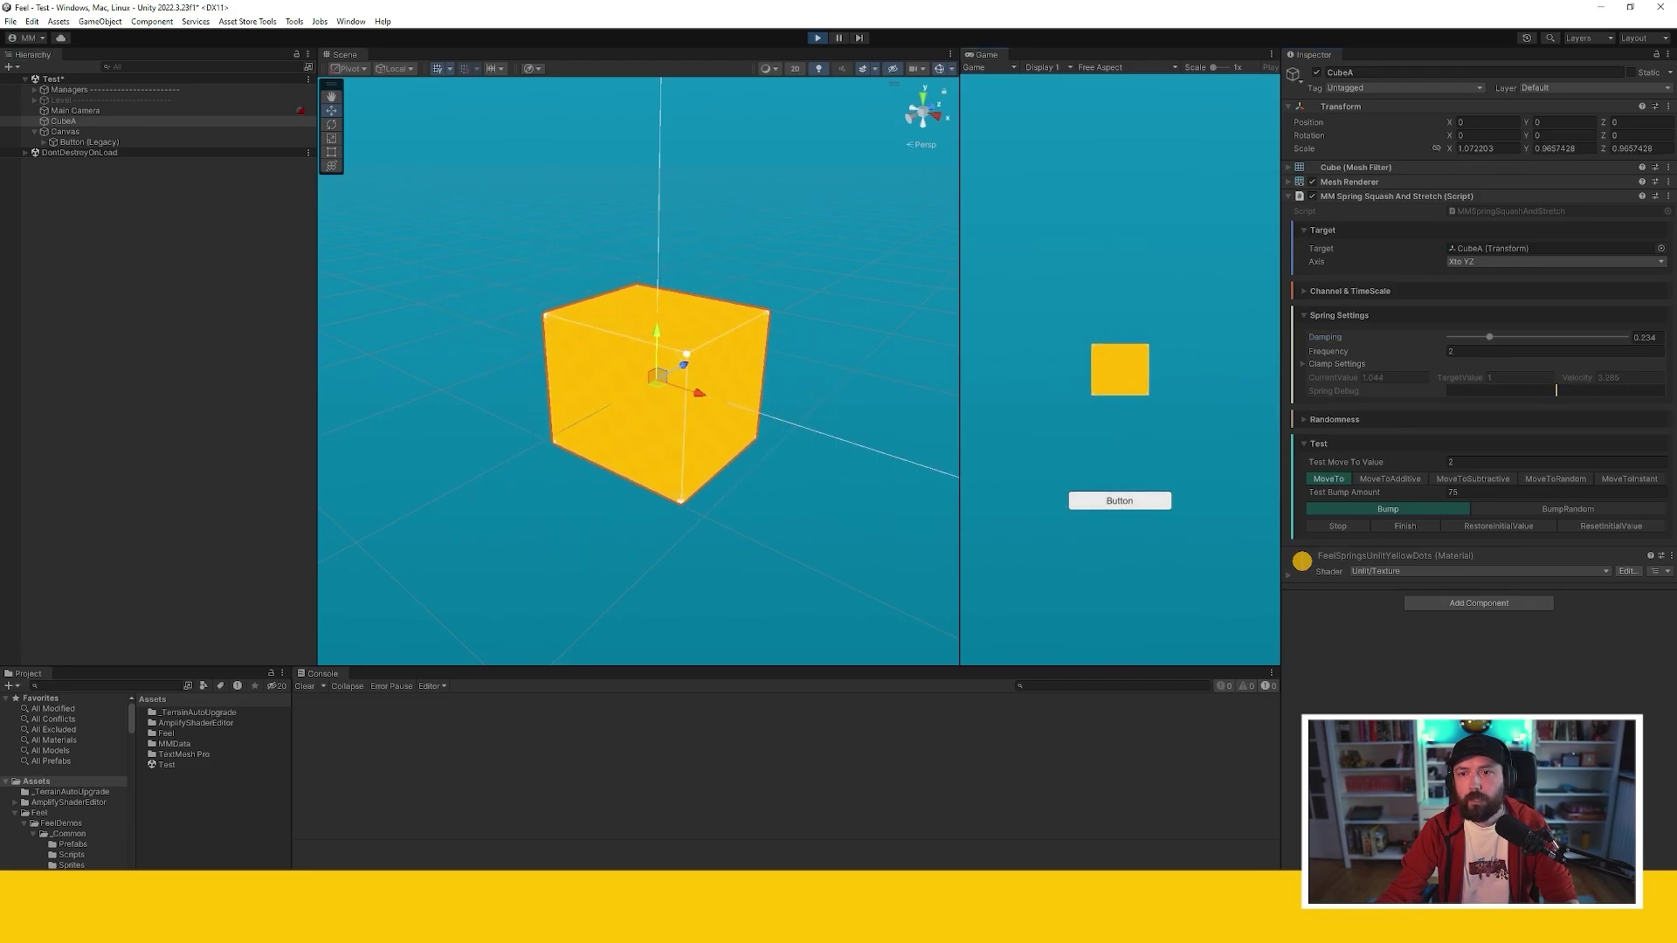
{"action": "left_click_drag", "start_coordinate": [1490, 336], "coordinate": [1529, 336]}
{"action": "left_click", "coordinate": [1119, 500]}
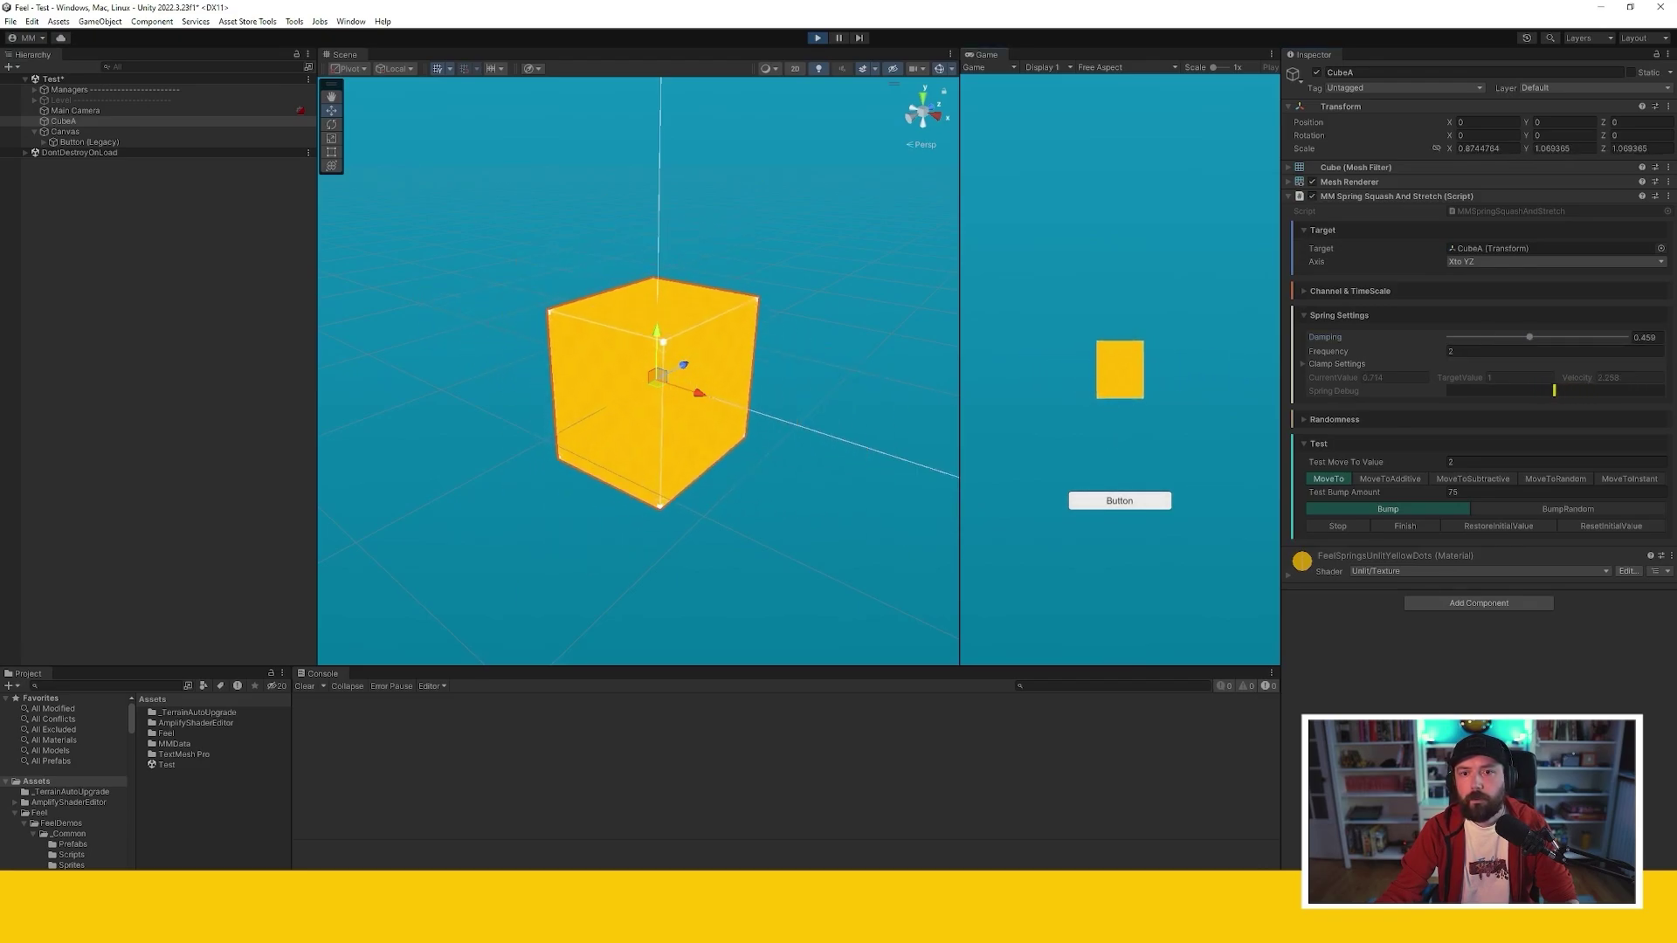
{"action": "left_click", "coordinate": [1119, 500]}
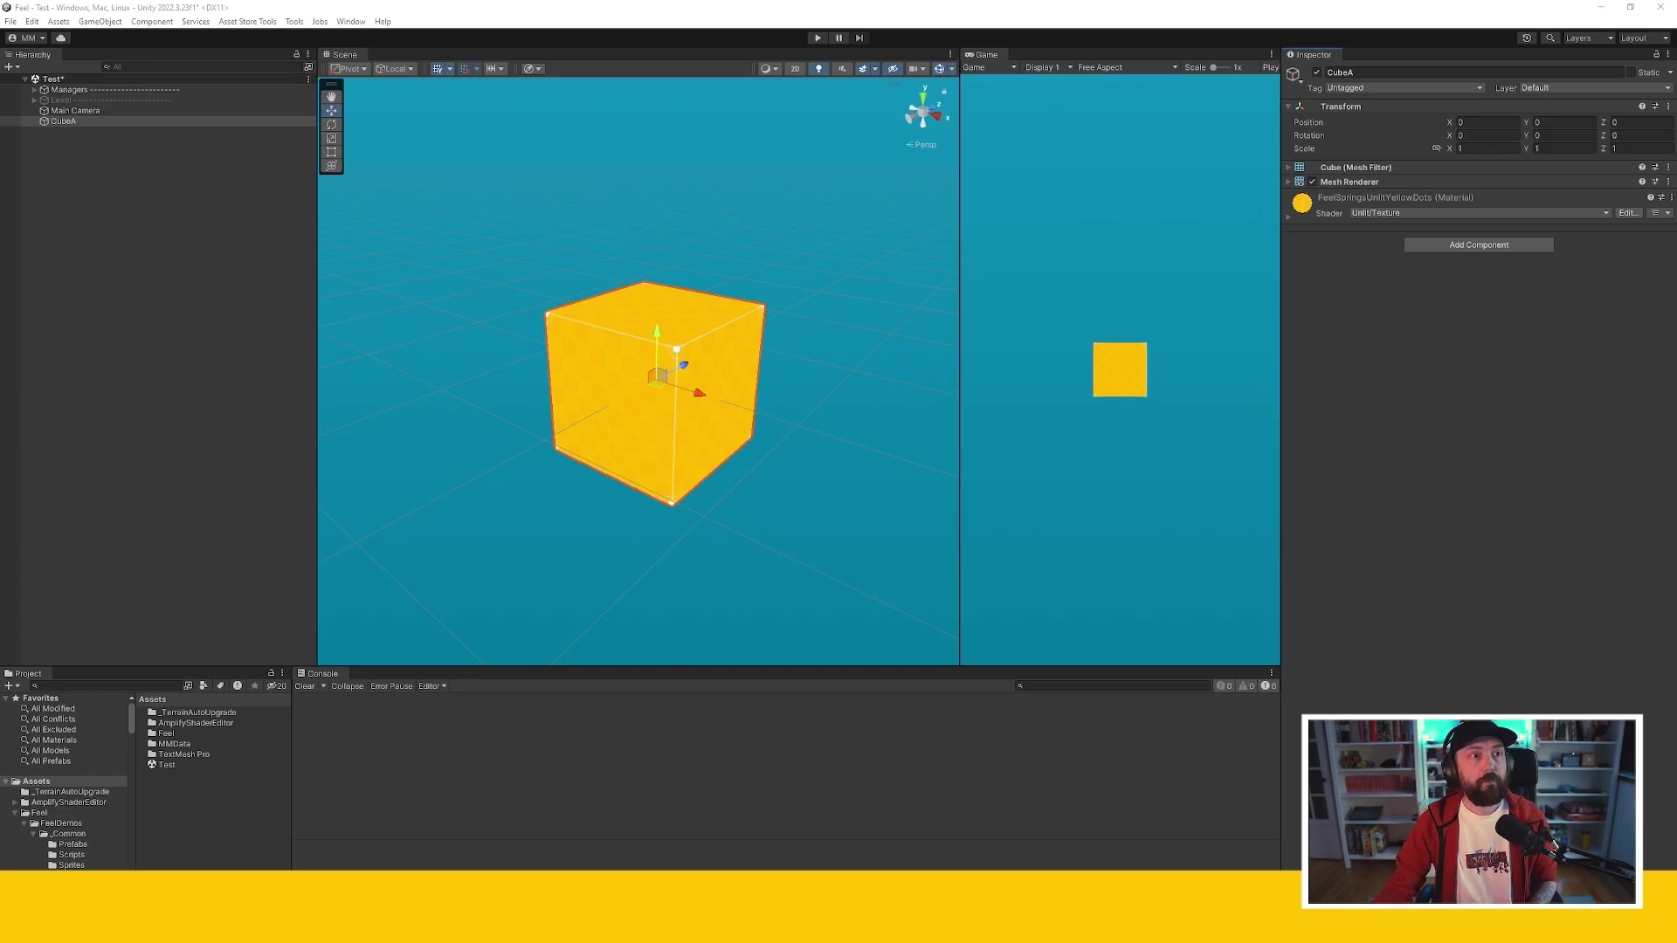
Create an empty game object in the Test scene and name it My MMF Player
{"action": "left_click", "coordinate": [100, 21]}
{"action": "left_click", "coordinate": [105, 37]}
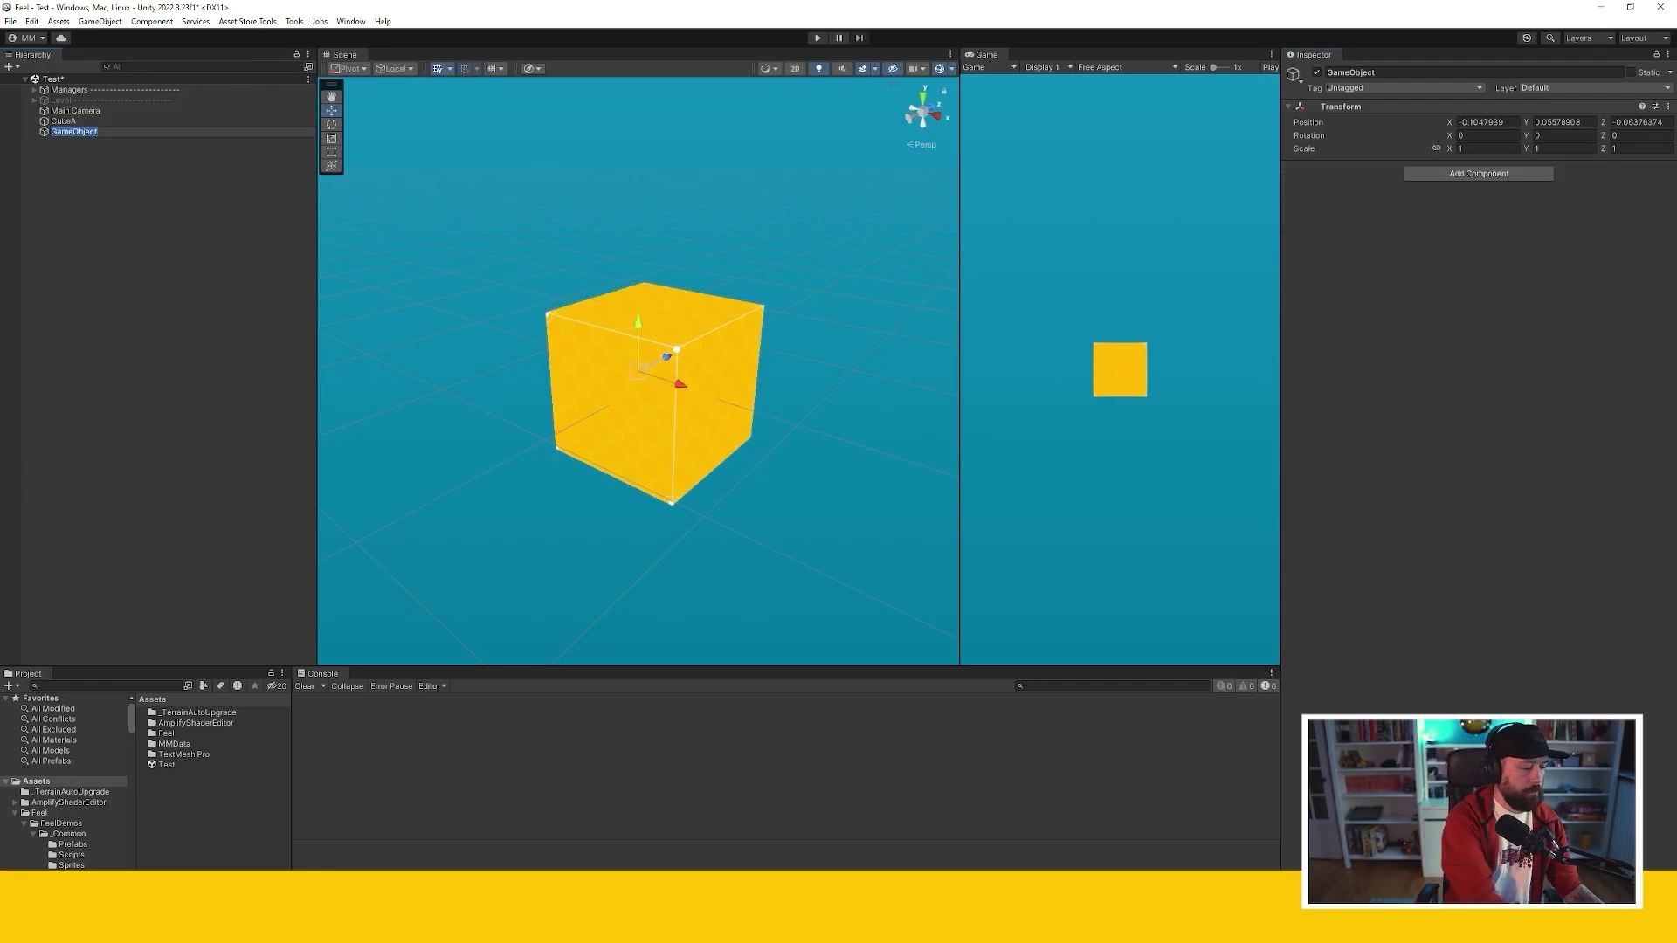
{"action": "type", "text": "MM"}
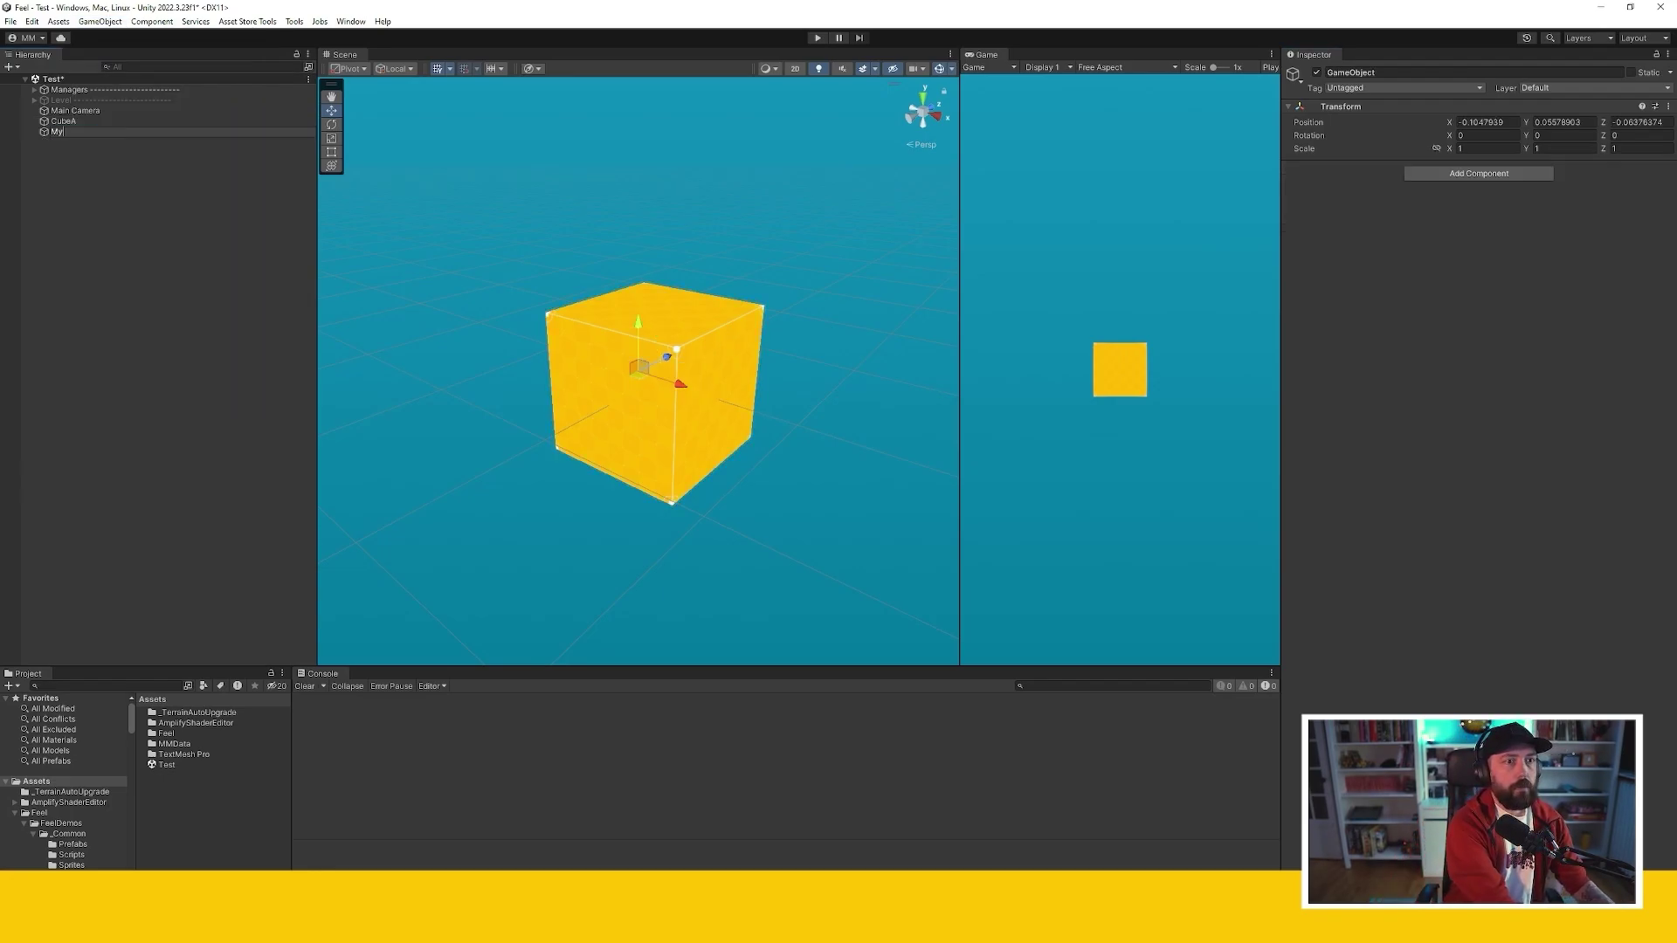
{"action": "type", "text": " MMF Player"}
{"action": "key", "text": "Return"}
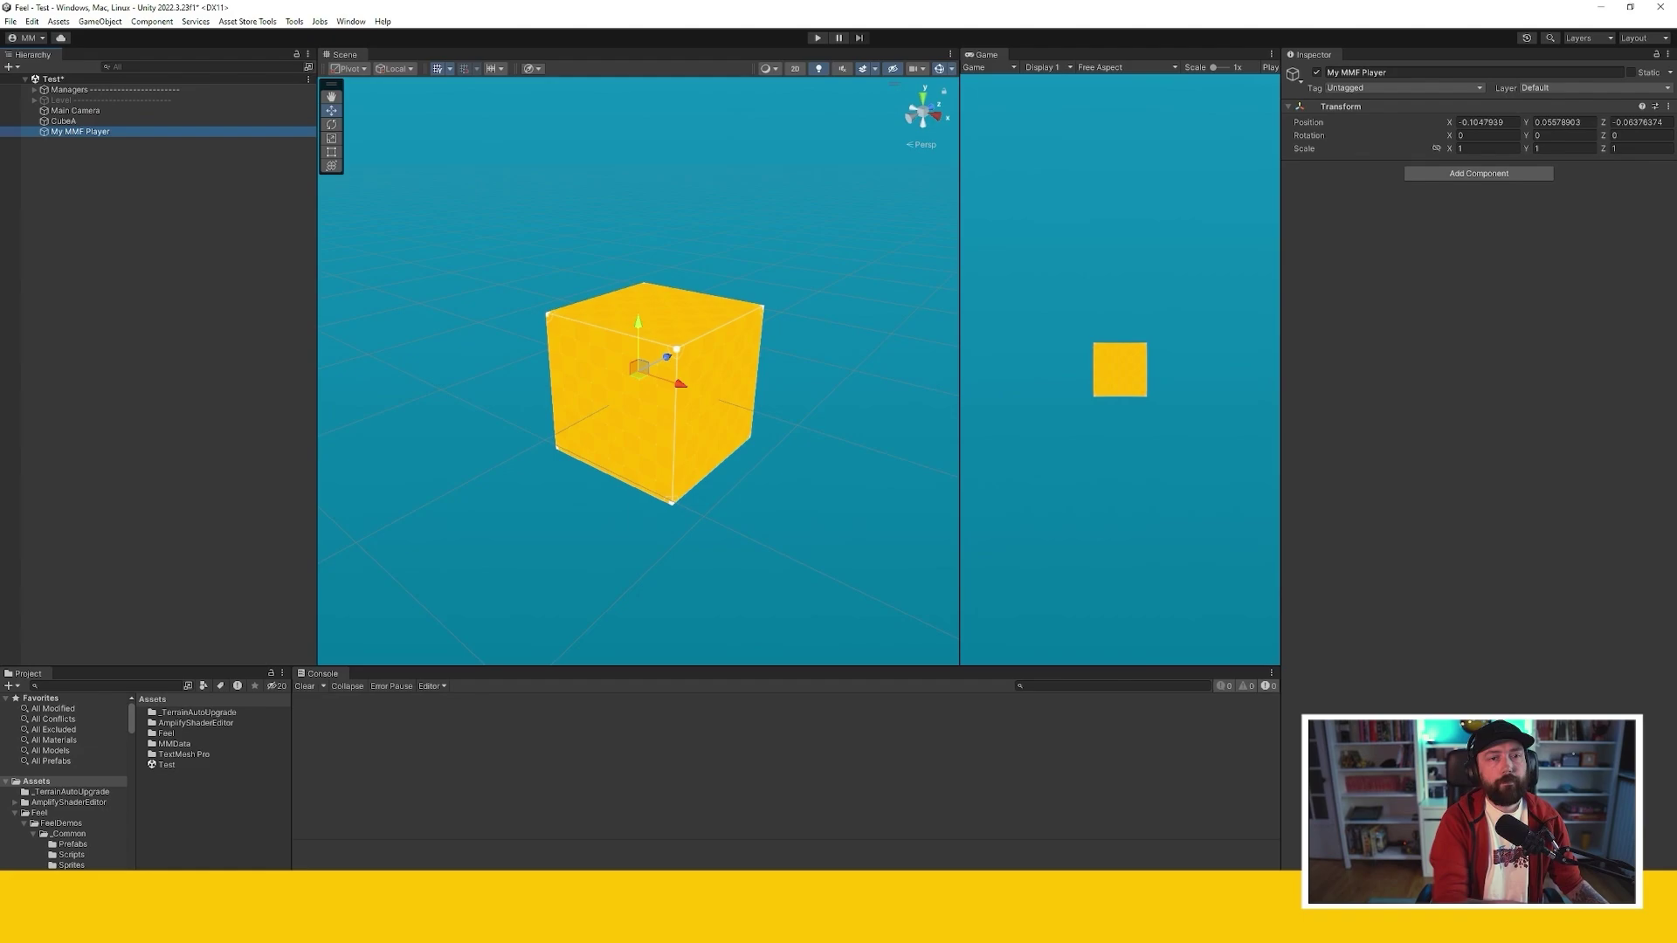
Add an MMF Player component to the My MMF Player object
{"action": "key", "text": "ctrl+shift+a"}
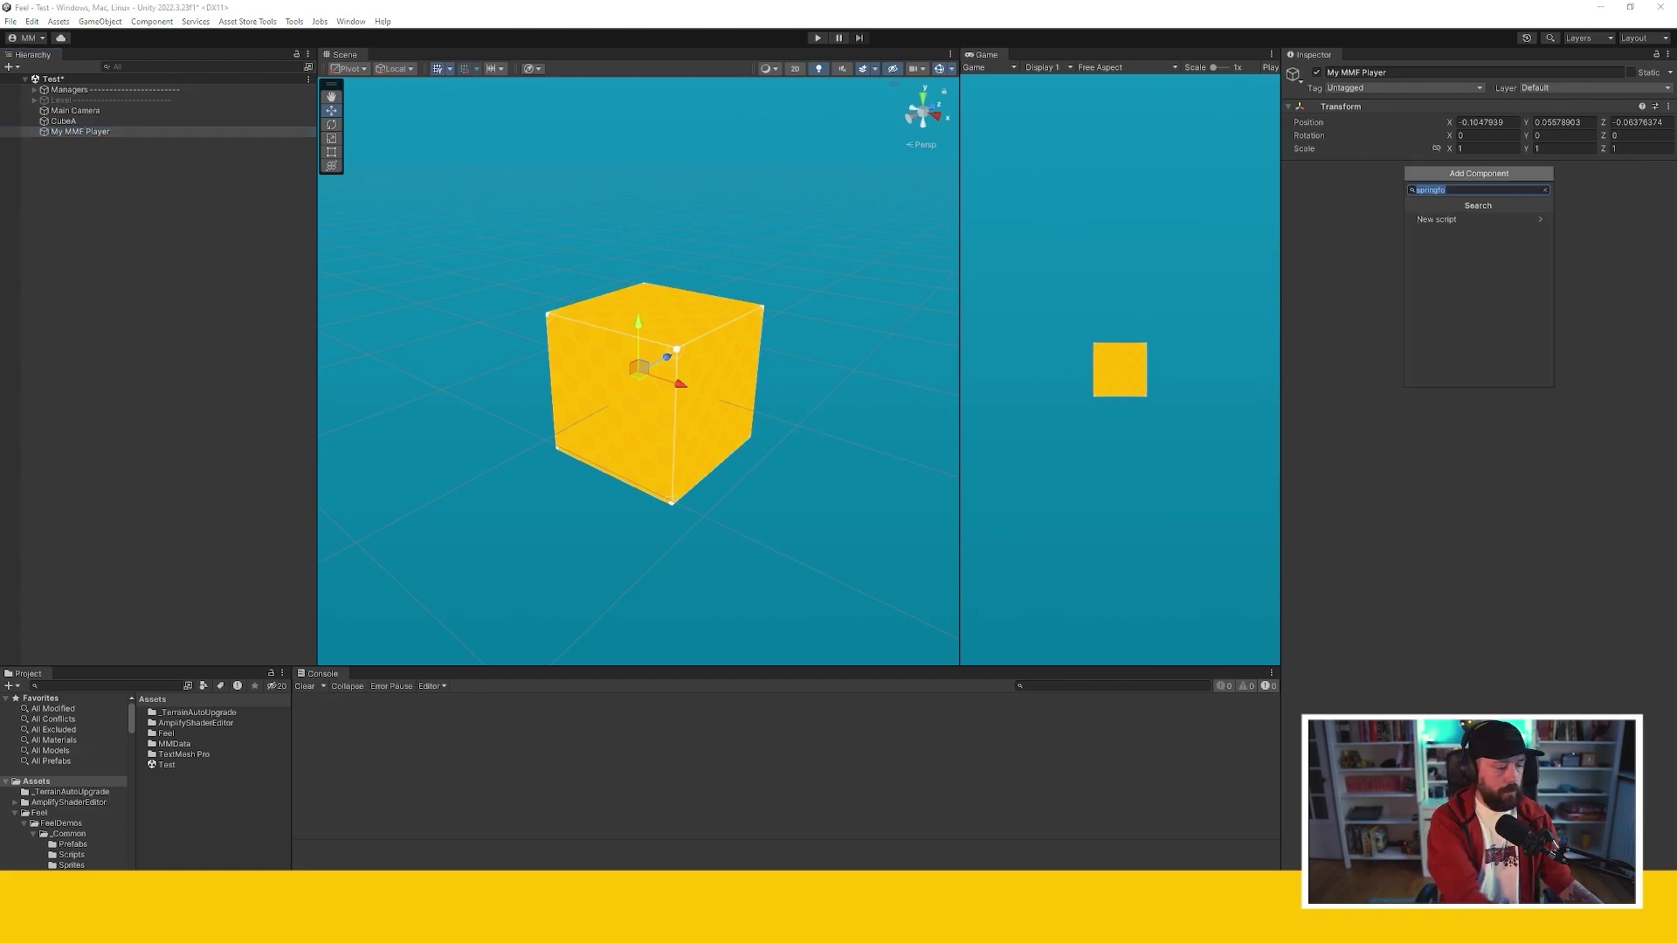
{"action": "type", "text": "mmfp"}
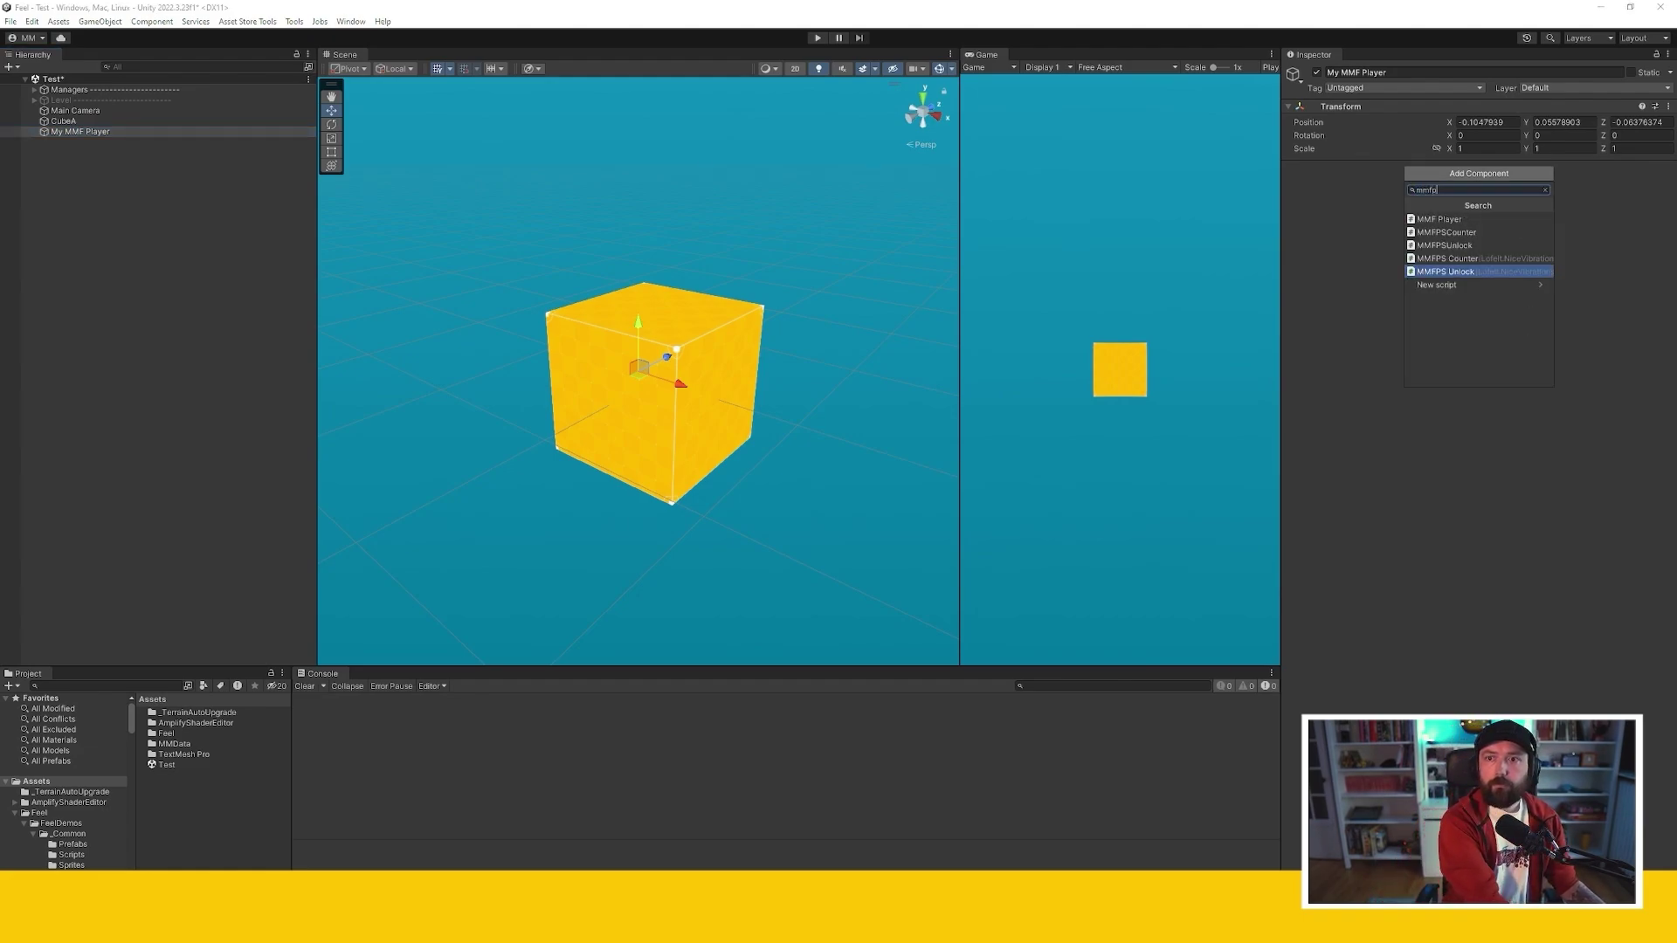
{"action": "key", "text": "Up"}
{"action": "key", "text": "Up"}
{"action": "key", "text": "Up"}
{"action": "key", "text": "Up"}
{"action": "key", "text": "Return"}
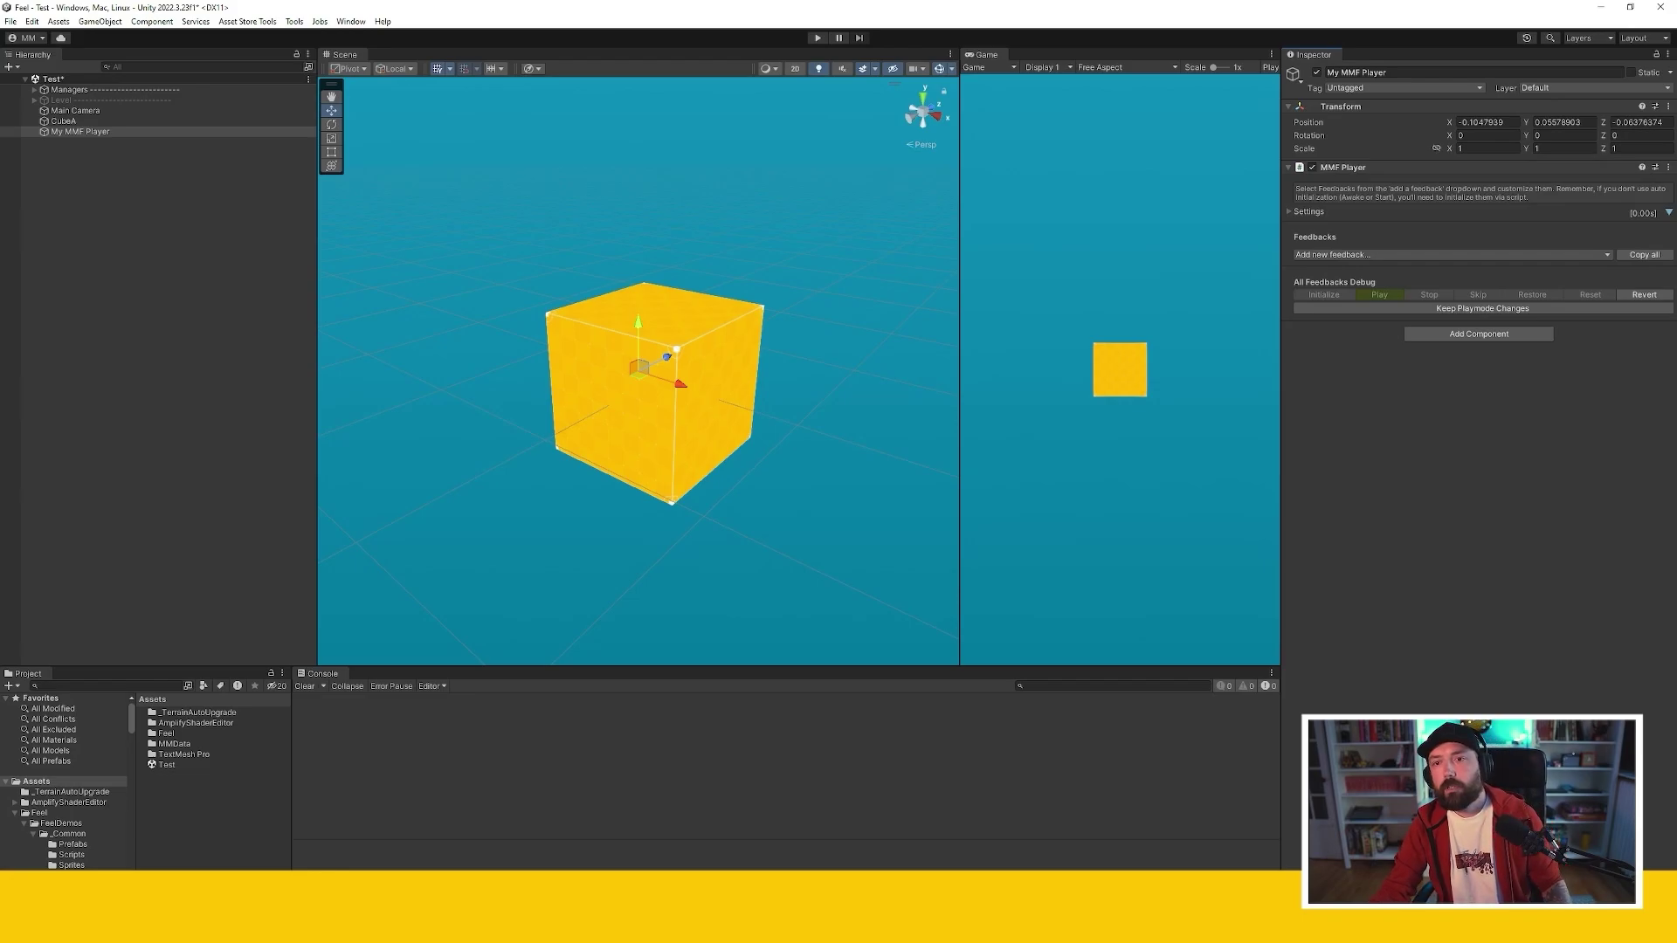
Add a Squash and Stretch Spring feedback to the MMF Player and assign CubeA as its Animate Scale Target
{"action": "left_click", "coordinate": [1452, 254]}
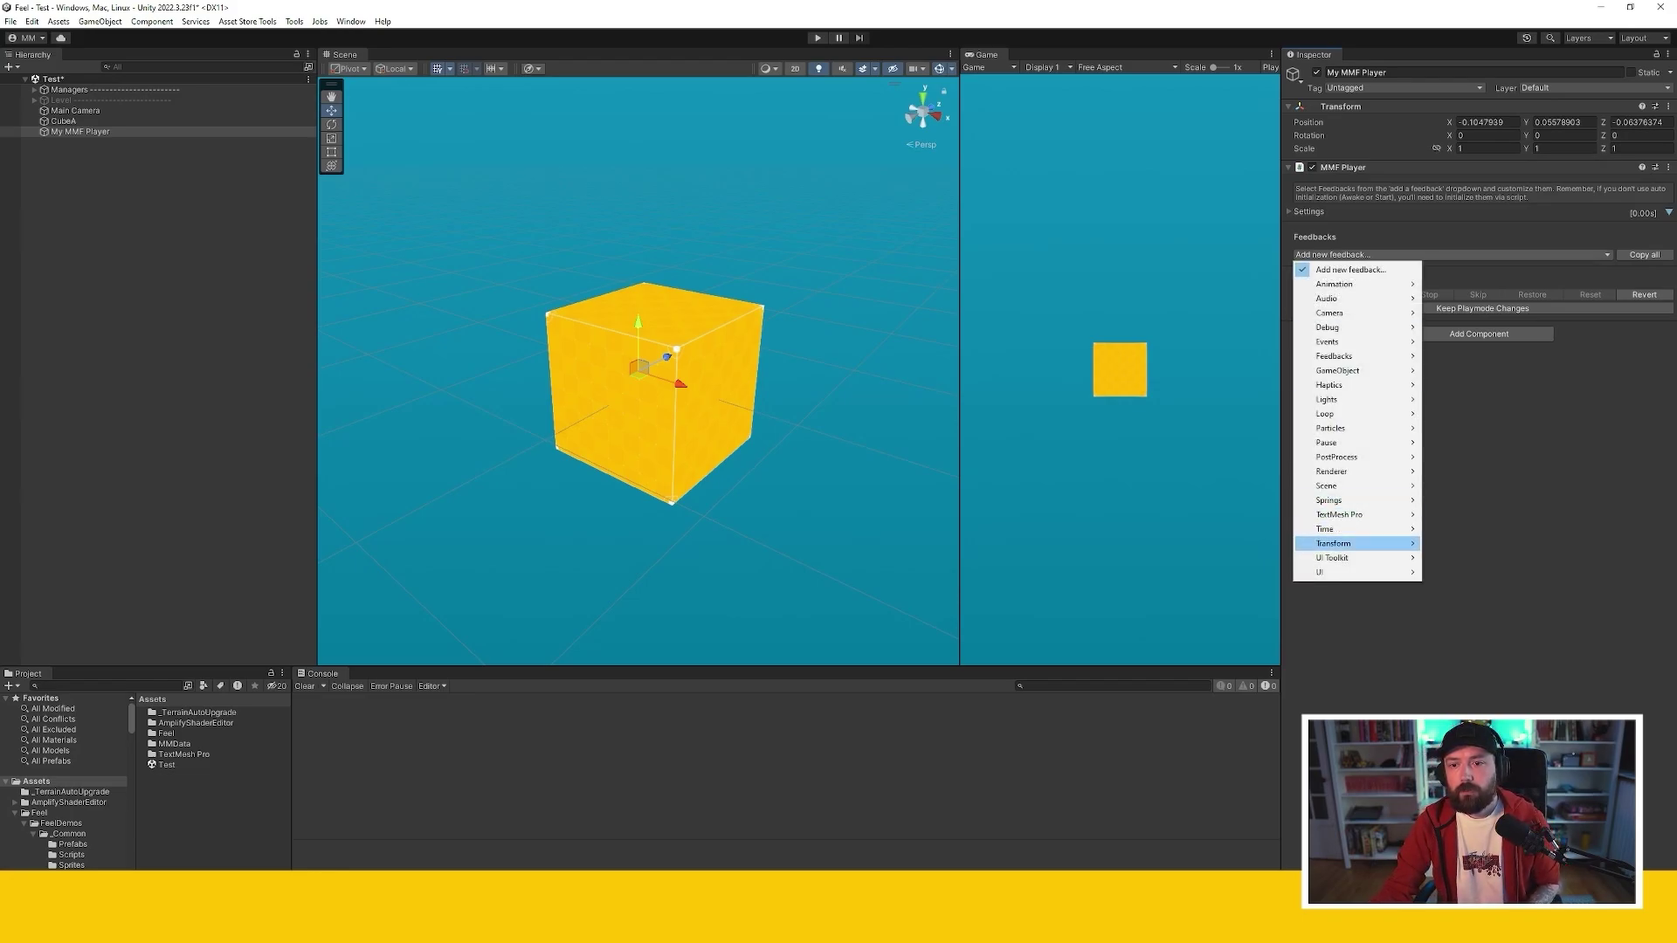
{"action": "mouse_move", "coordinate": [1357, 544]}
{"action": "key", "text": "Right"}
{"action": "key", "text": "Down"}
{"action": "key", "text": "Down"}
{"action": "key", "text": "Down"}
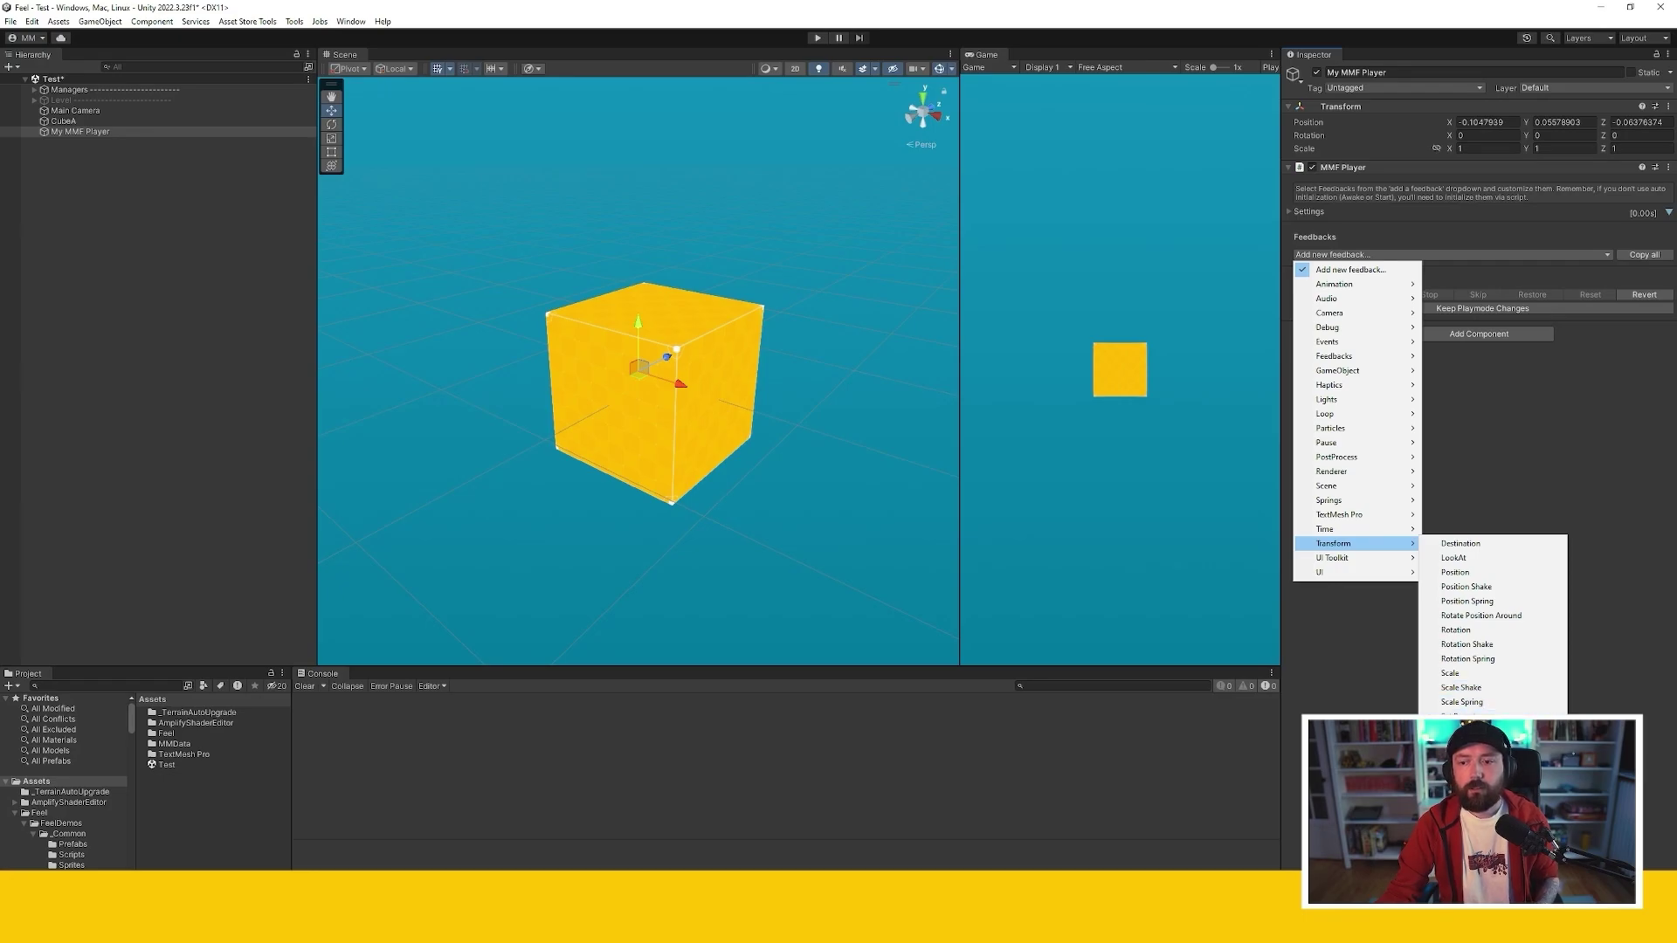
{"action": "left_click", "coordinate": [1484, 745]}
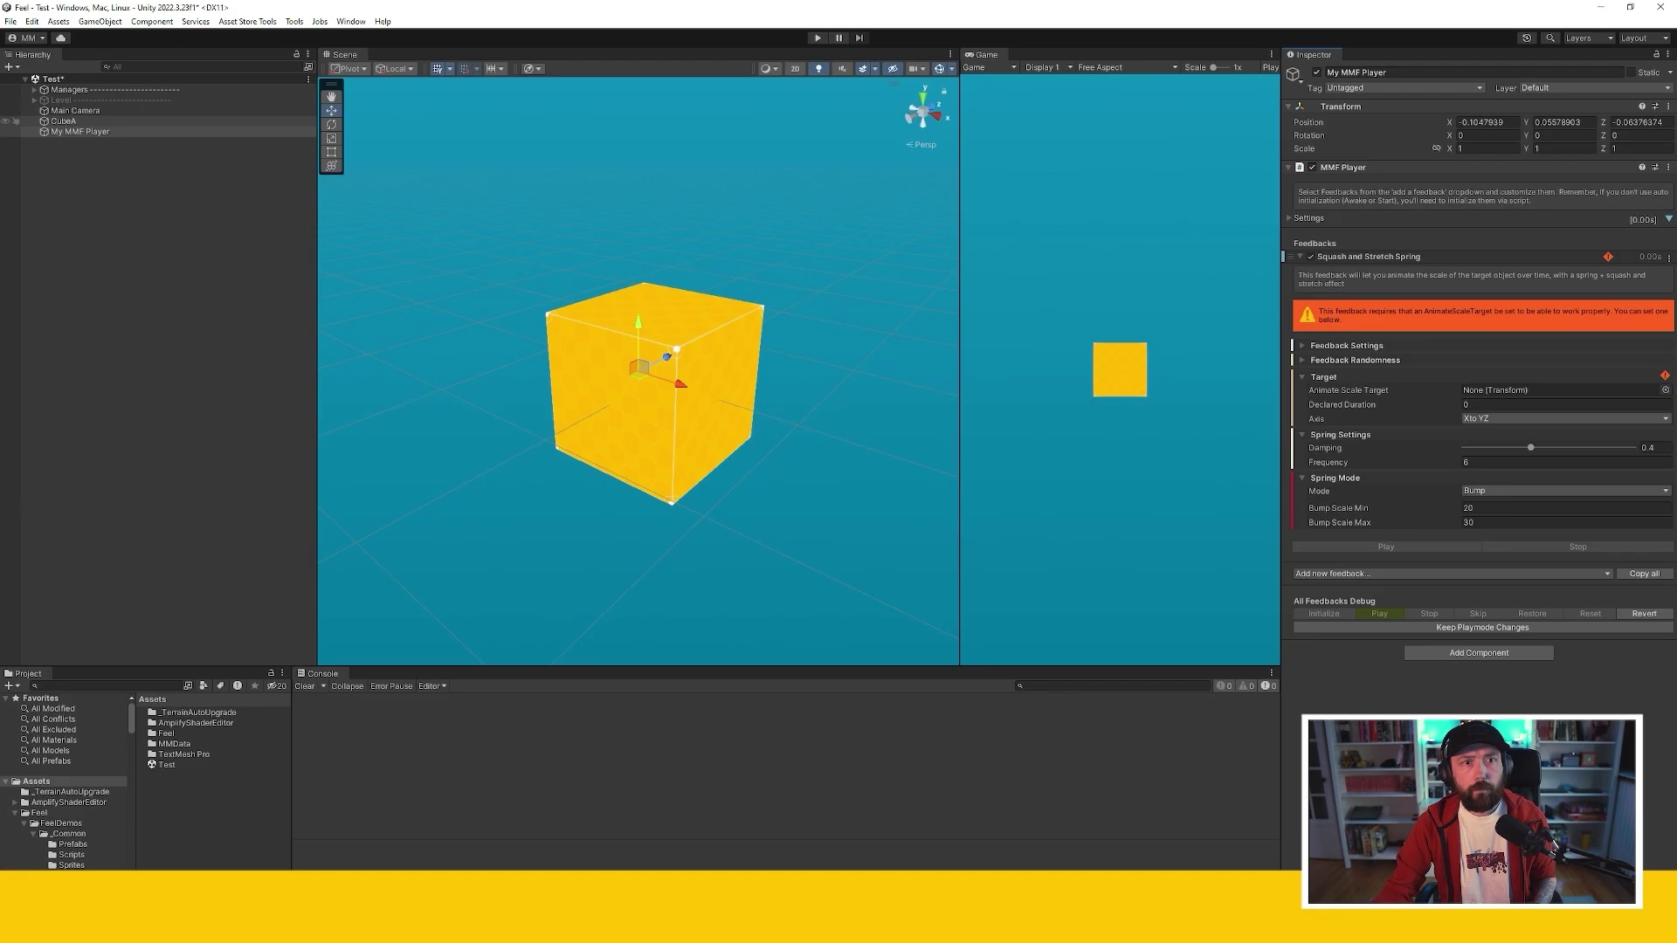
{"action": "left_click_drag", "start_coordinate": [63, 120], "coordinate": [1555, 390]}
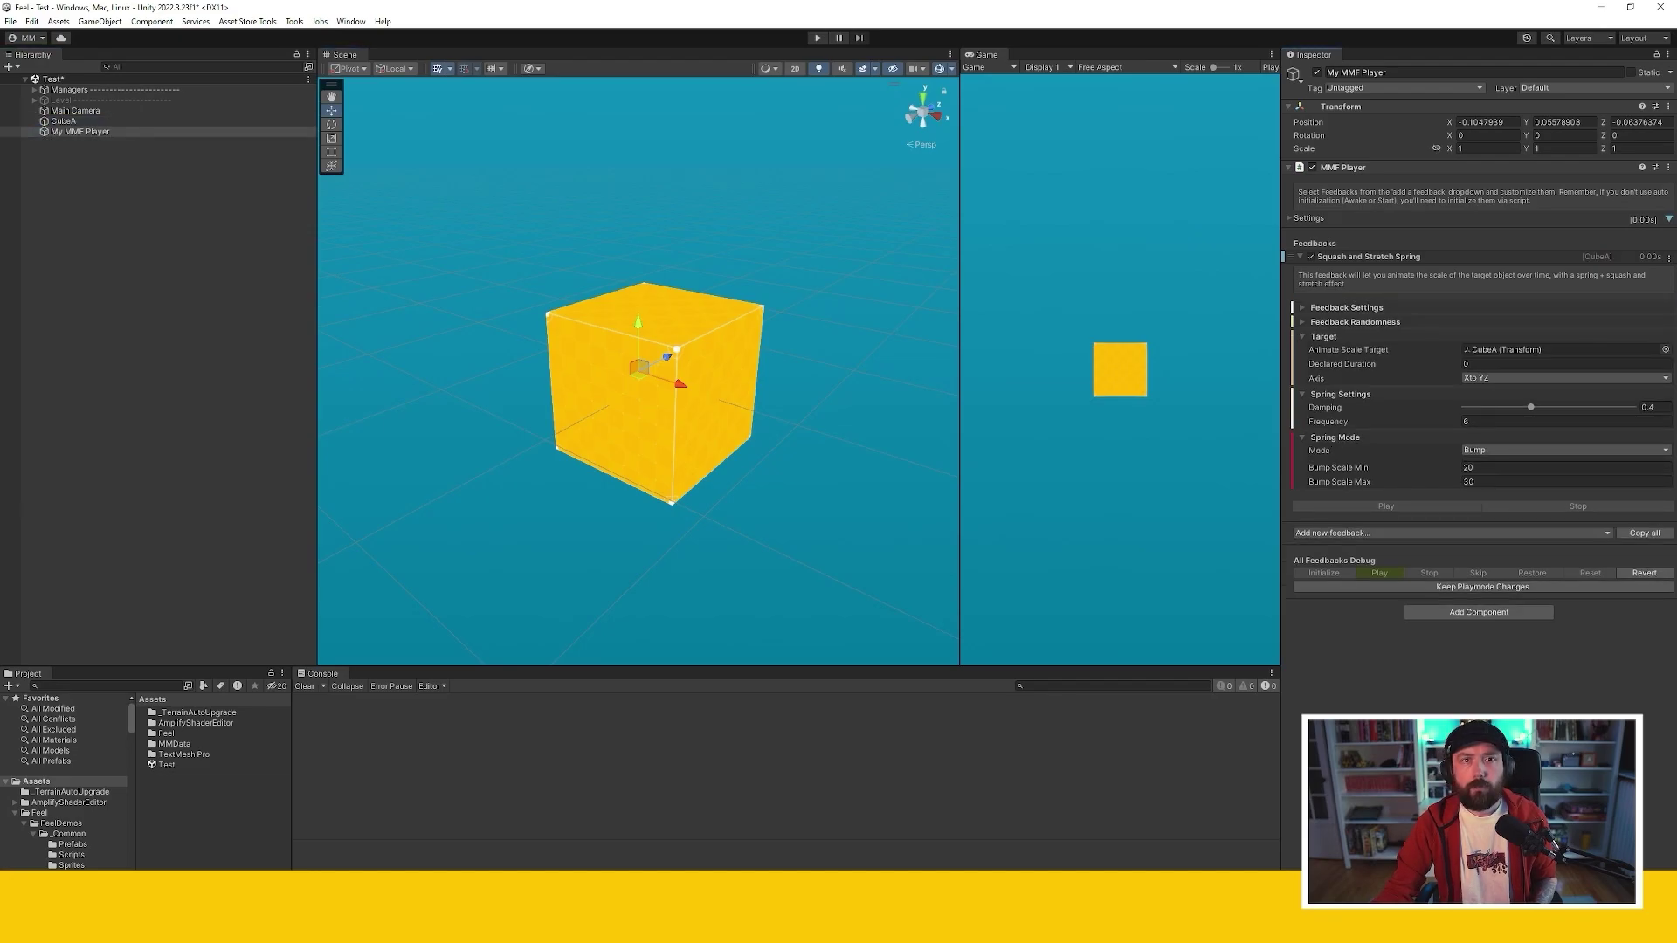
Enter play mode and play the MMF Player's feedbacks twice
{"action": "left_click", "coordinate": [818, 37]}
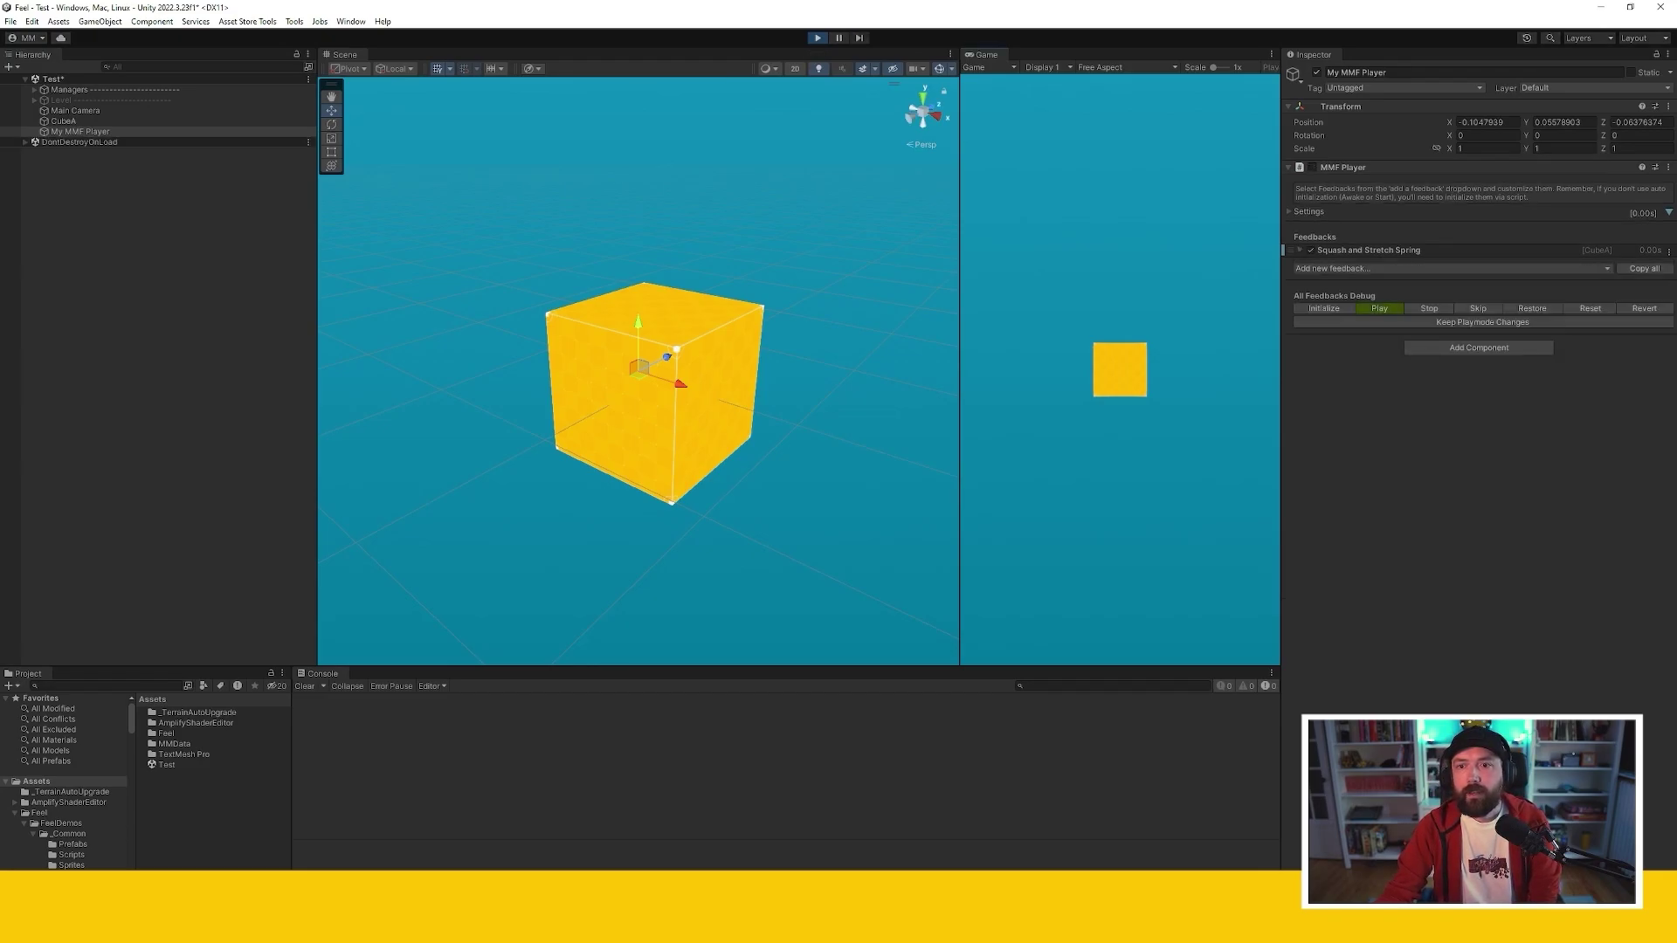
{"action": "left_click", "coordinate": [1379, 308]}
{"action": "left_click", "coordinate": [1379, 309]}
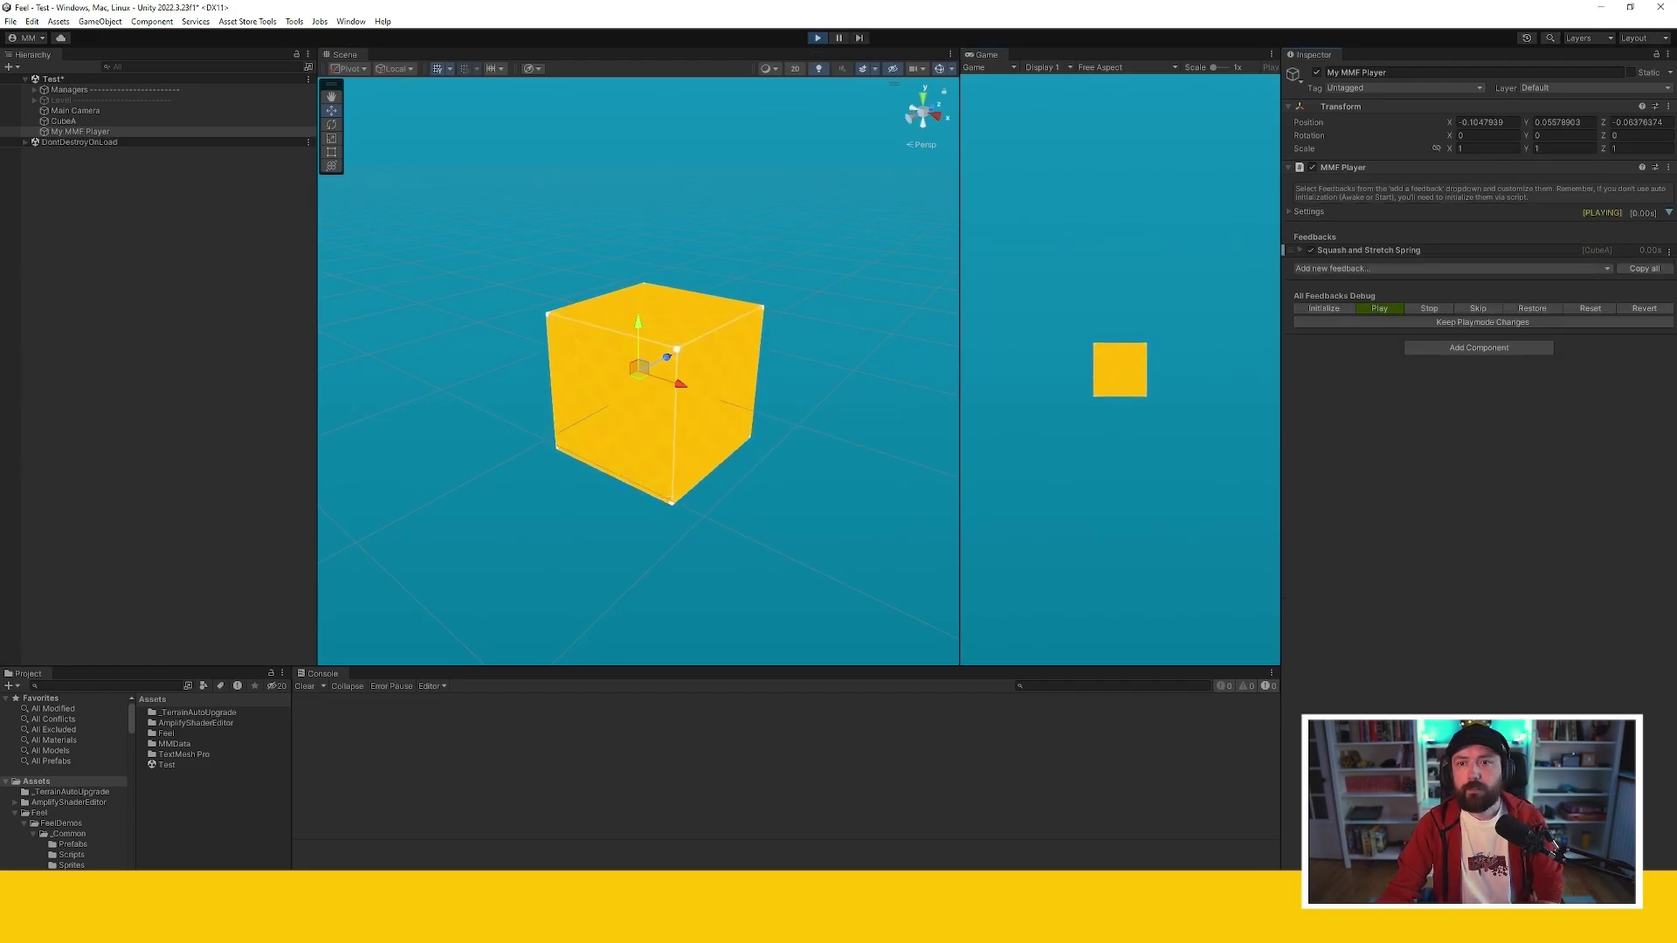
Set the Squash and Stretch Spring feedback's damping to about 0.14, replay it three times and exit play mode
{"action": "left_click", "coordinate": [1368, 250]}
{"action": "left_click", "coordinate": [1487, 400]}
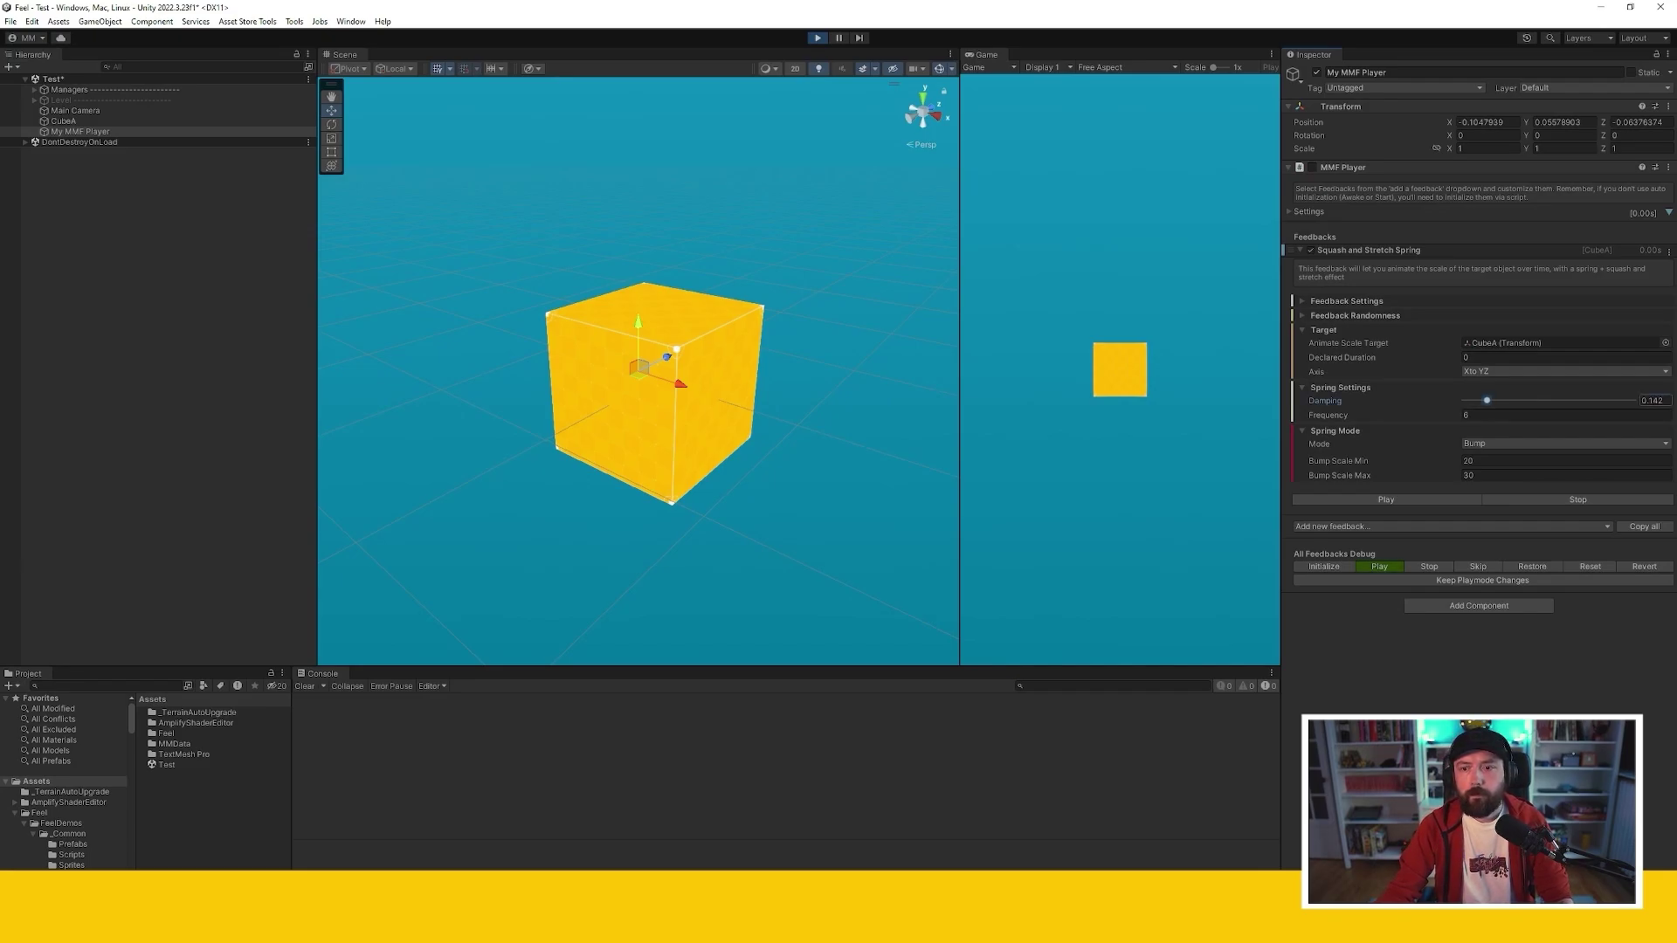
{"action": "left_click", "coordinate": [1379, 566]}
{"action": "left_click", "coordinate": [1378, 566]}
{"action": "left_click", "coordinate": [1378, 566]}
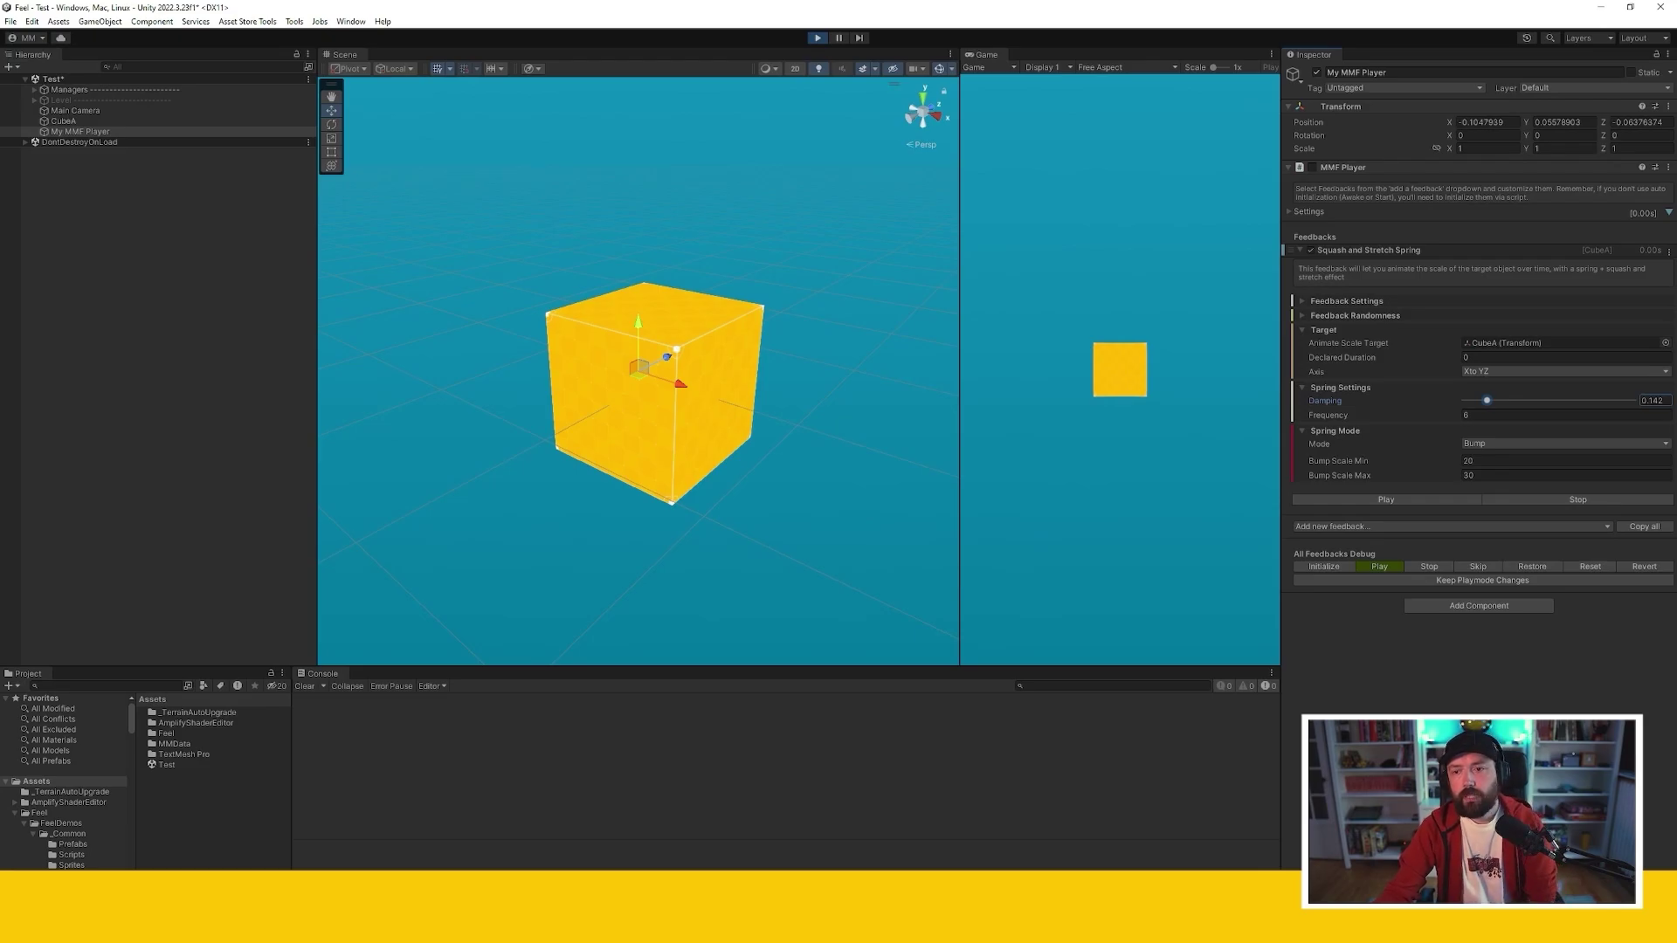
{"action": "key", "text": "ctrl+p"}
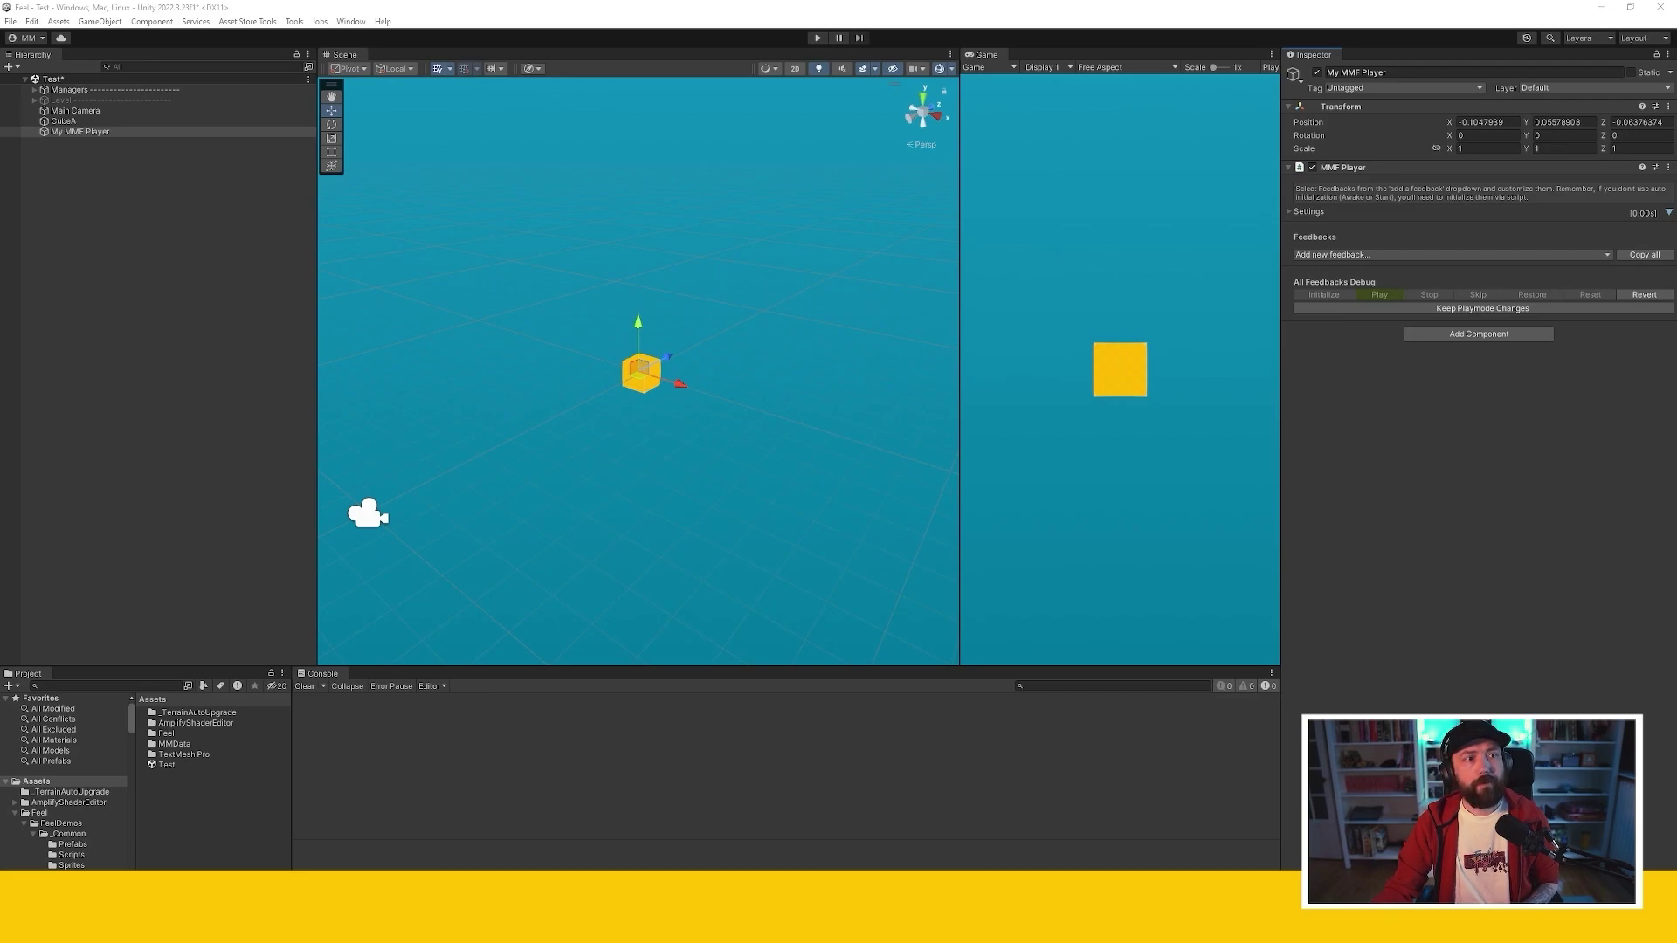
Add an MM Spring Camera Field Of View component to the Main Camera
{"action": "left_click", "coordinate": [75, 110]}
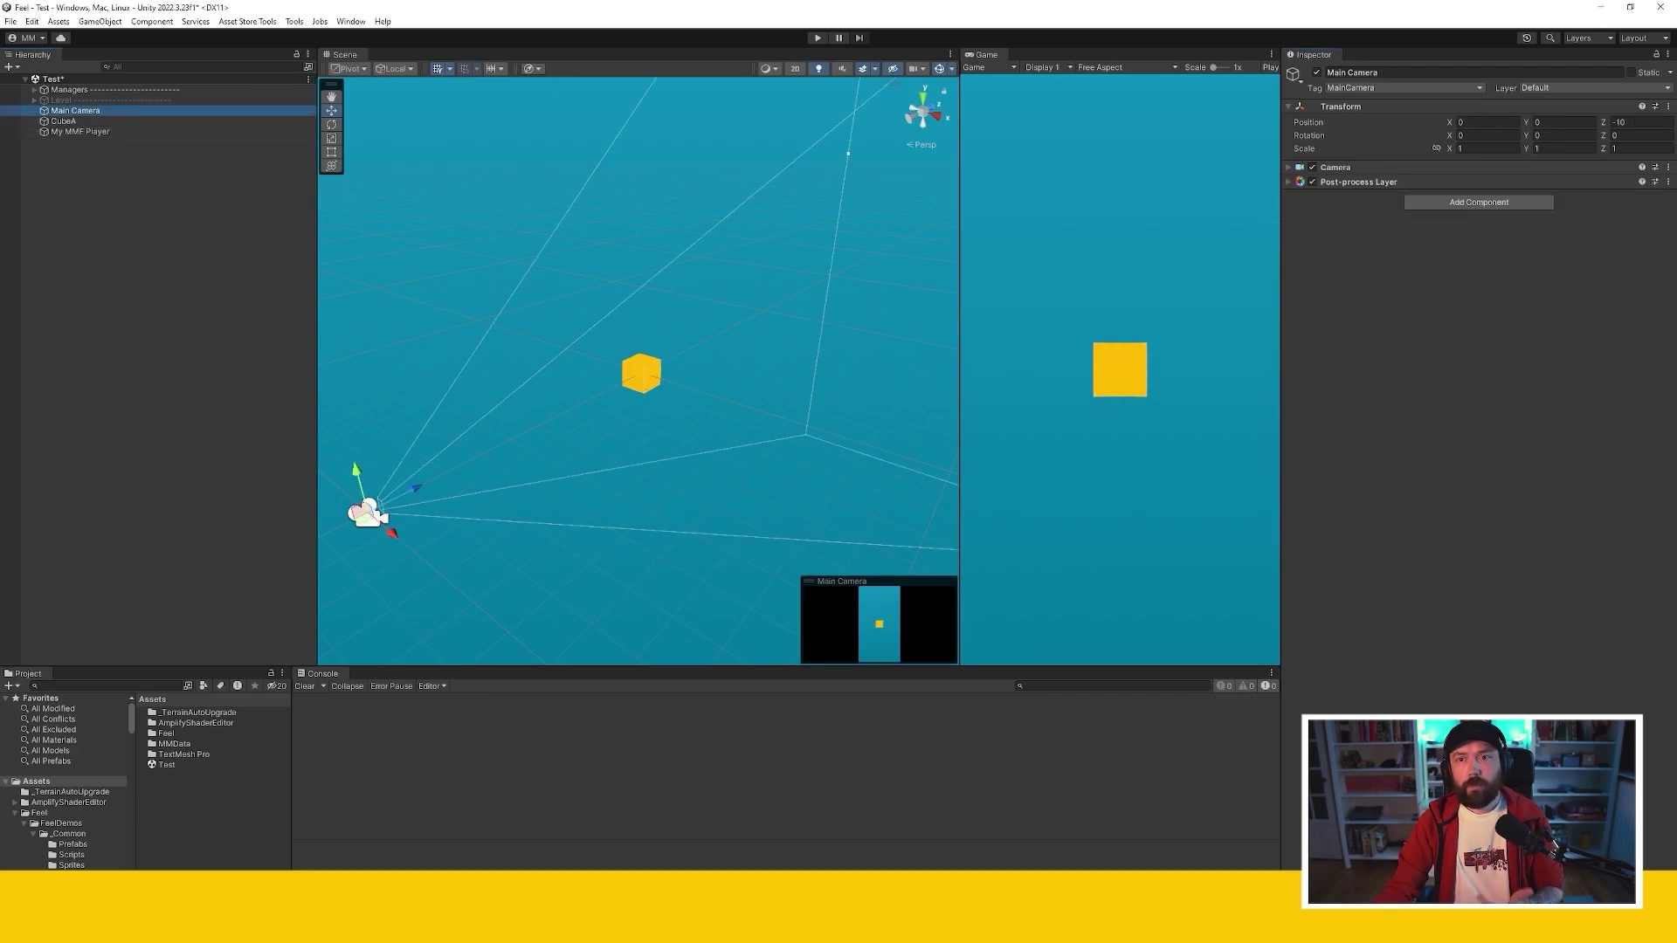
{"action": "left_click", "coordinate": [1479, 202]}
{"action": "key", "text": "Up"}
{"action": "key", "text": "Up"}
{"action": "key", "text": "Up"}
{"action": "key", "text": "Up"}
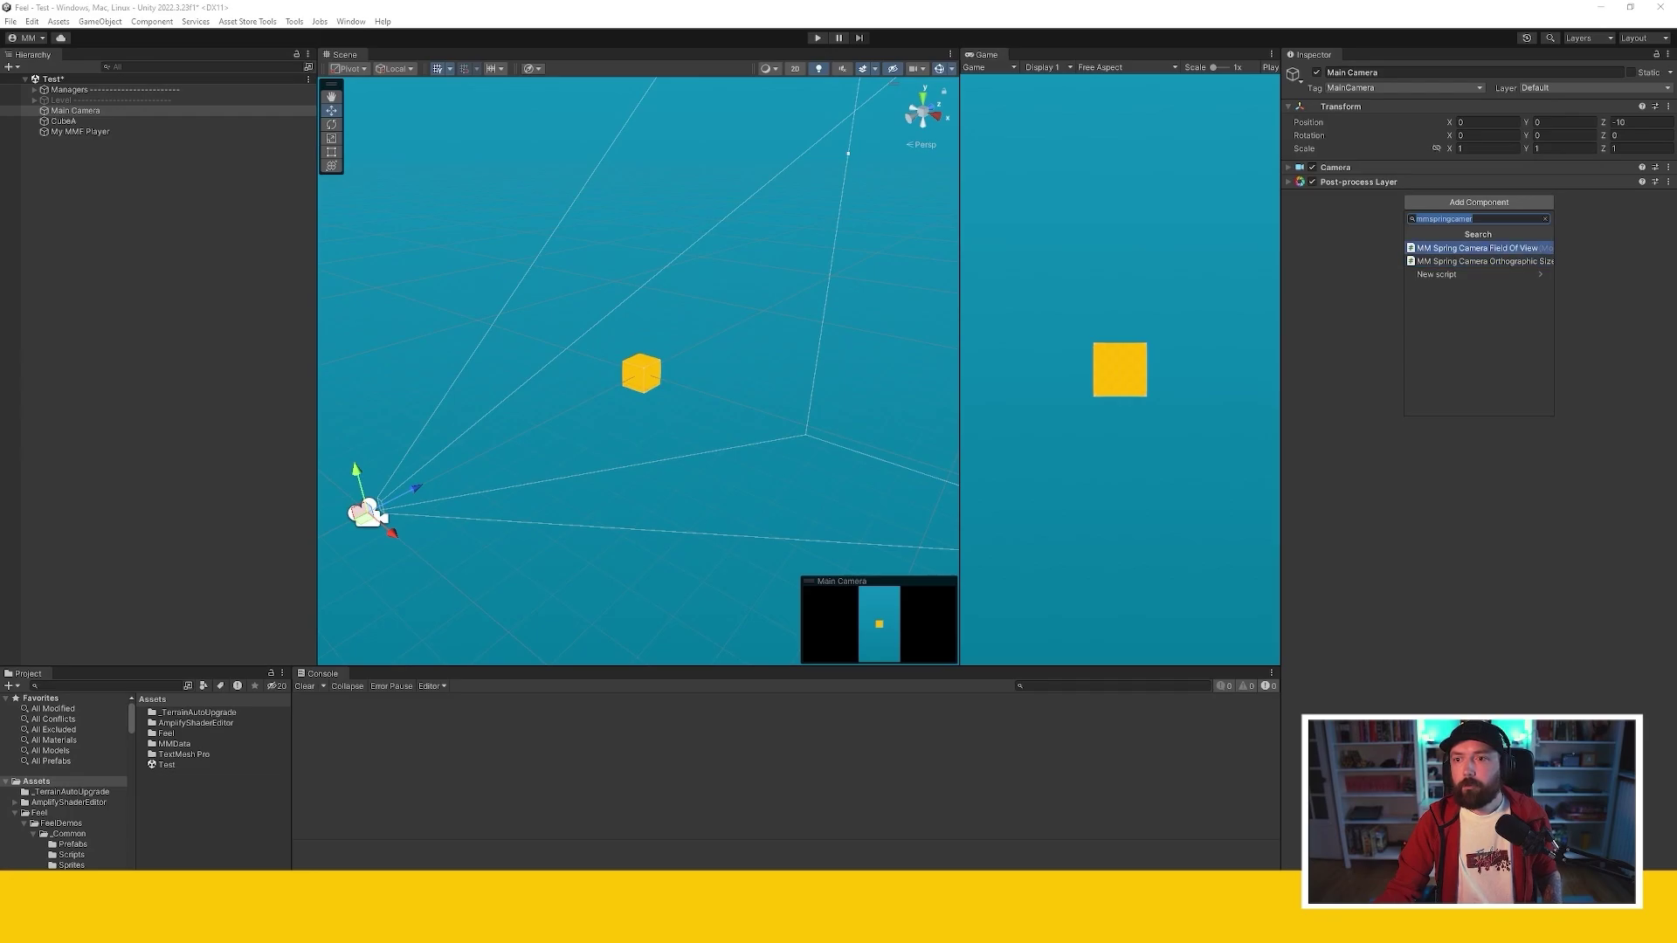
{"action": "key", "text": "Return"}
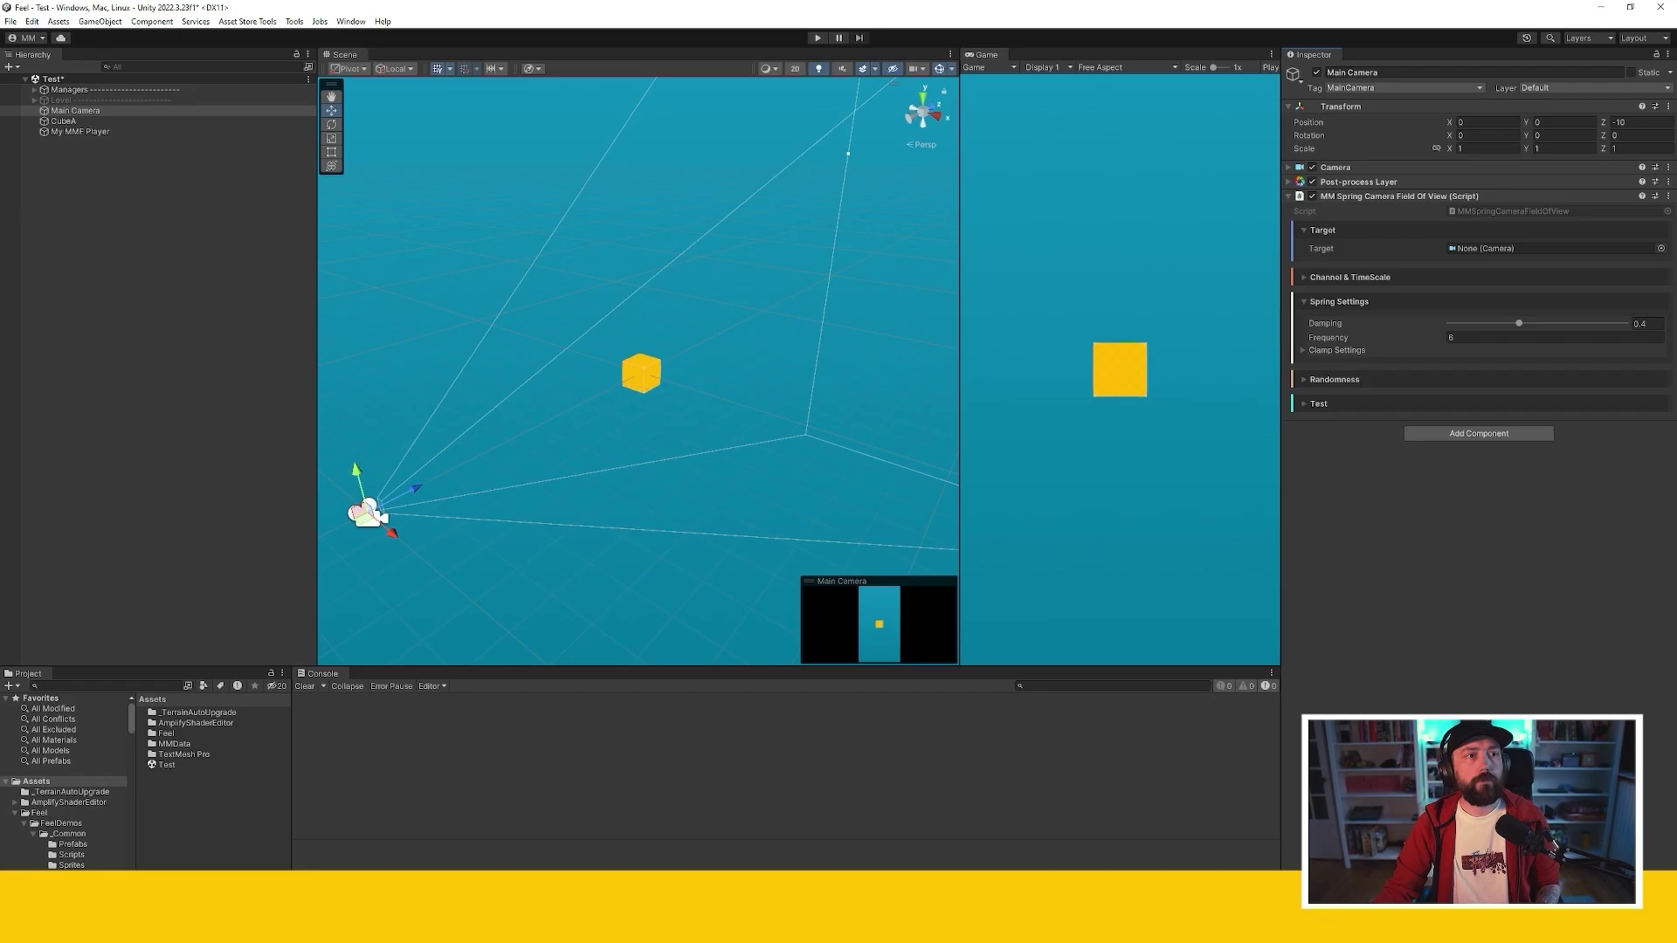
Add a Spring Float feedback to My MMF Player and assign the Main Camera's field-of-view spring as its Target Spring
{"action": "left_click", "coordinate": [80, 131]}
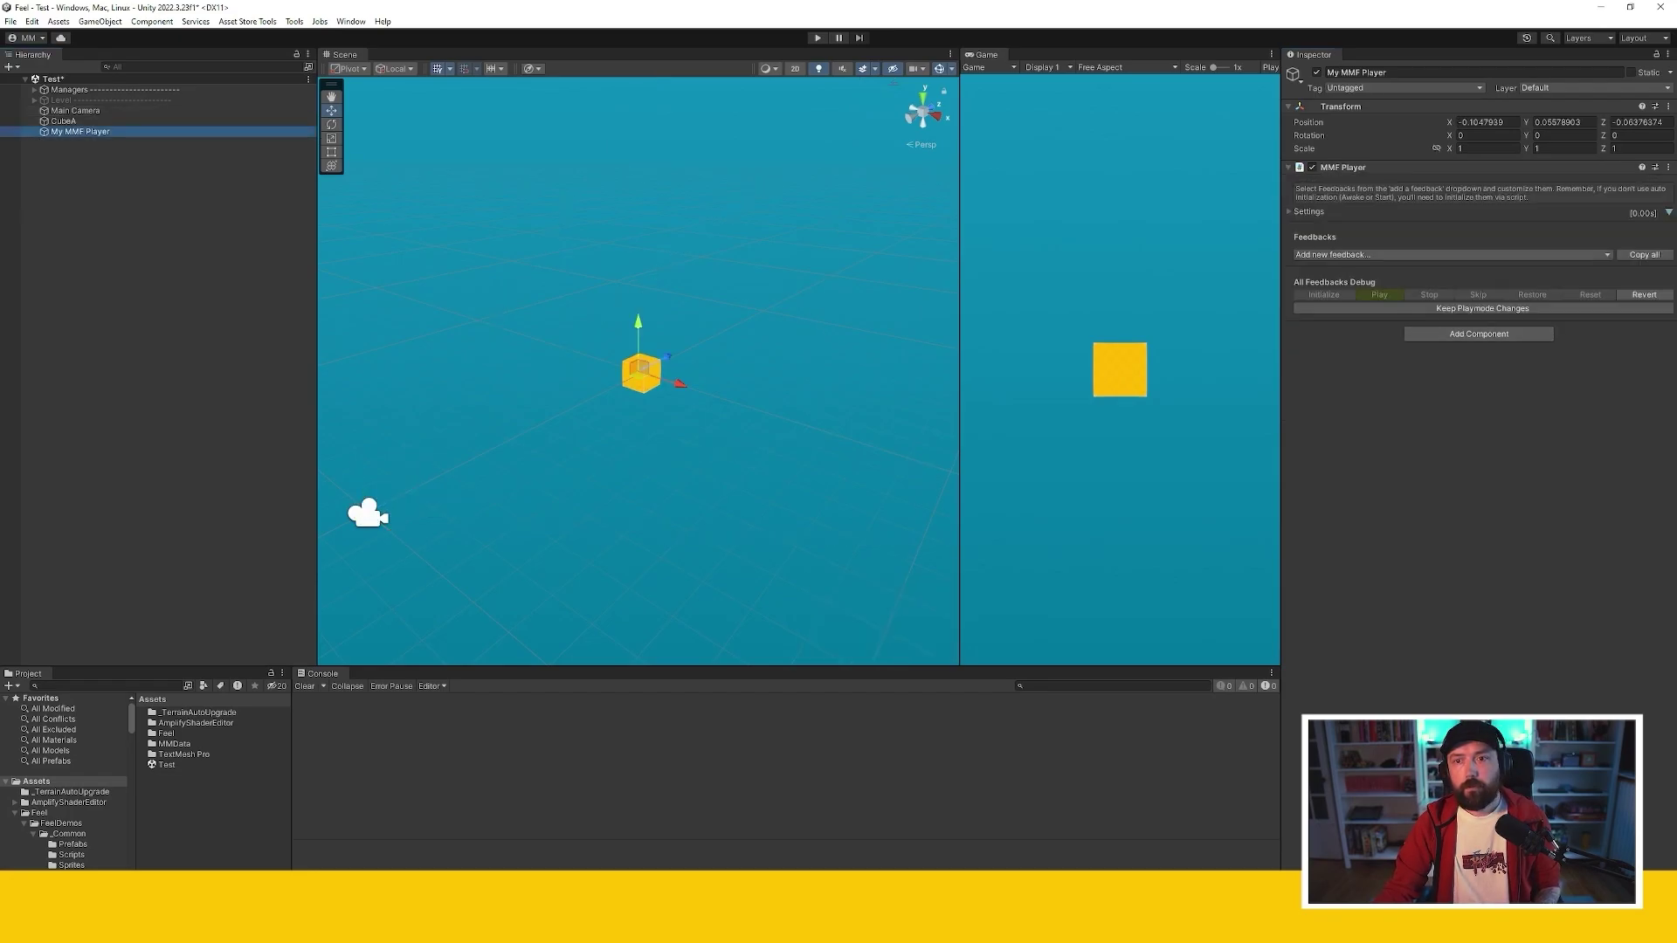
{"action": "left_click", "coordinate": [1397, 255]}
{"action": "mouse_move", "coordinate": [1345, 500]}
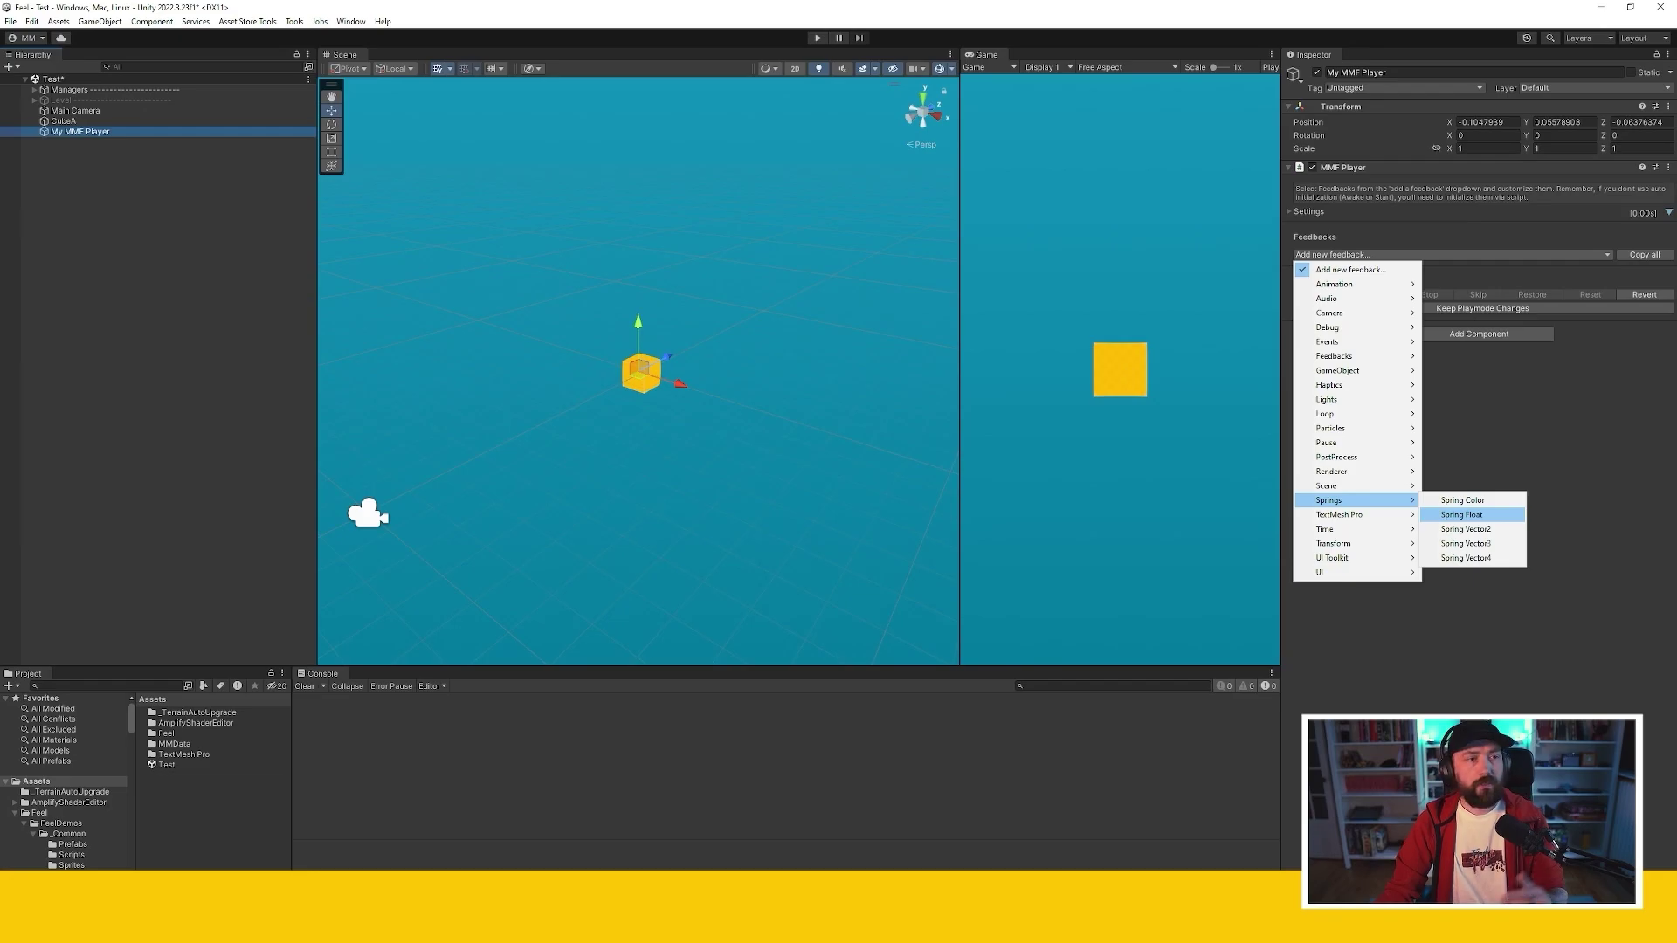
{"action": "left_click", "coordinate": [1461, 514]}
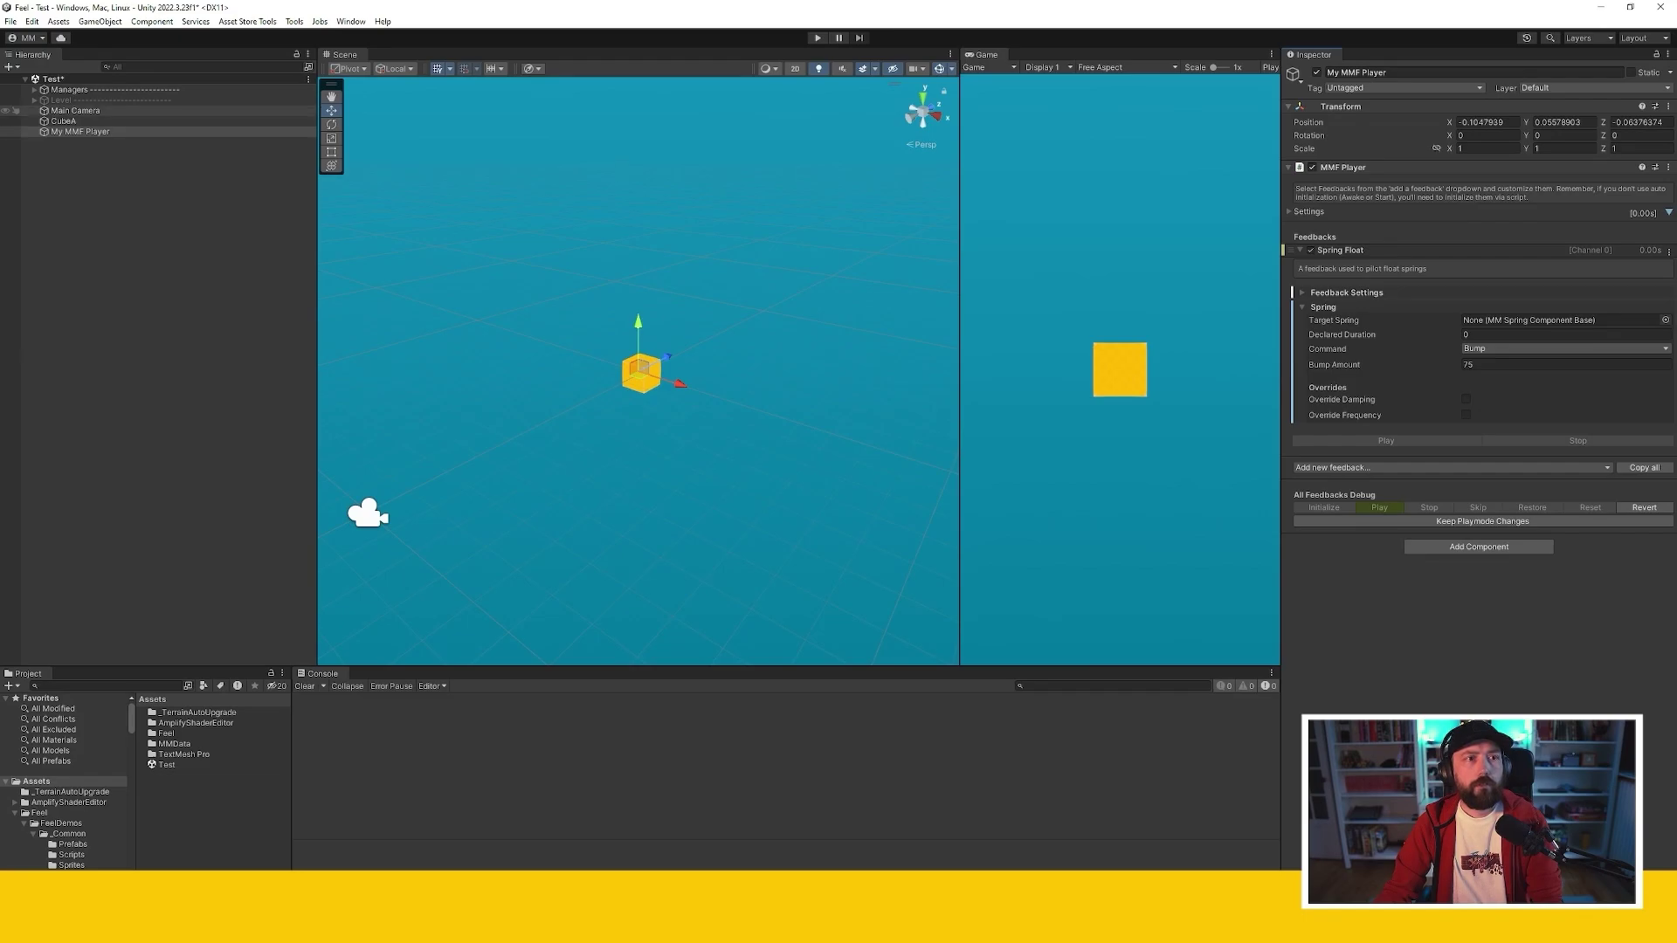
{"action": "left_click_drag", "start_coordinate": [75, 111], "coordinate": [1538, 320]}
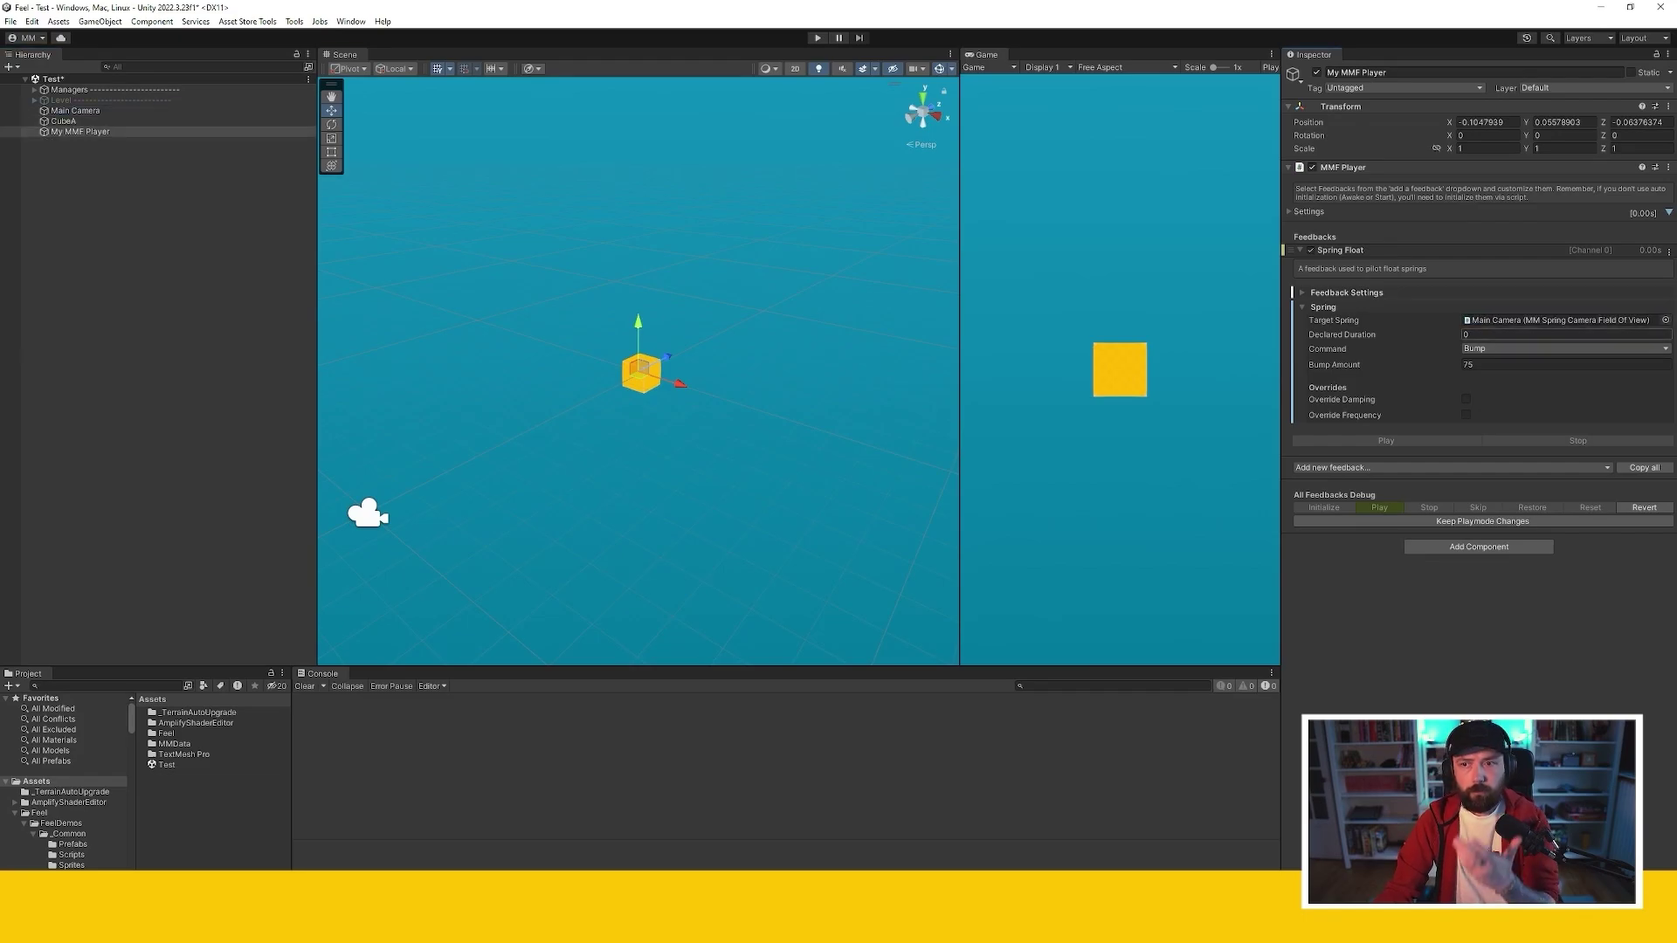
Enter play mode, set the Spring Float feedback's Bump Amount to 10000 and play the MMF Player's feedbacks
{"action": "key", "text": "ctrl+p"}
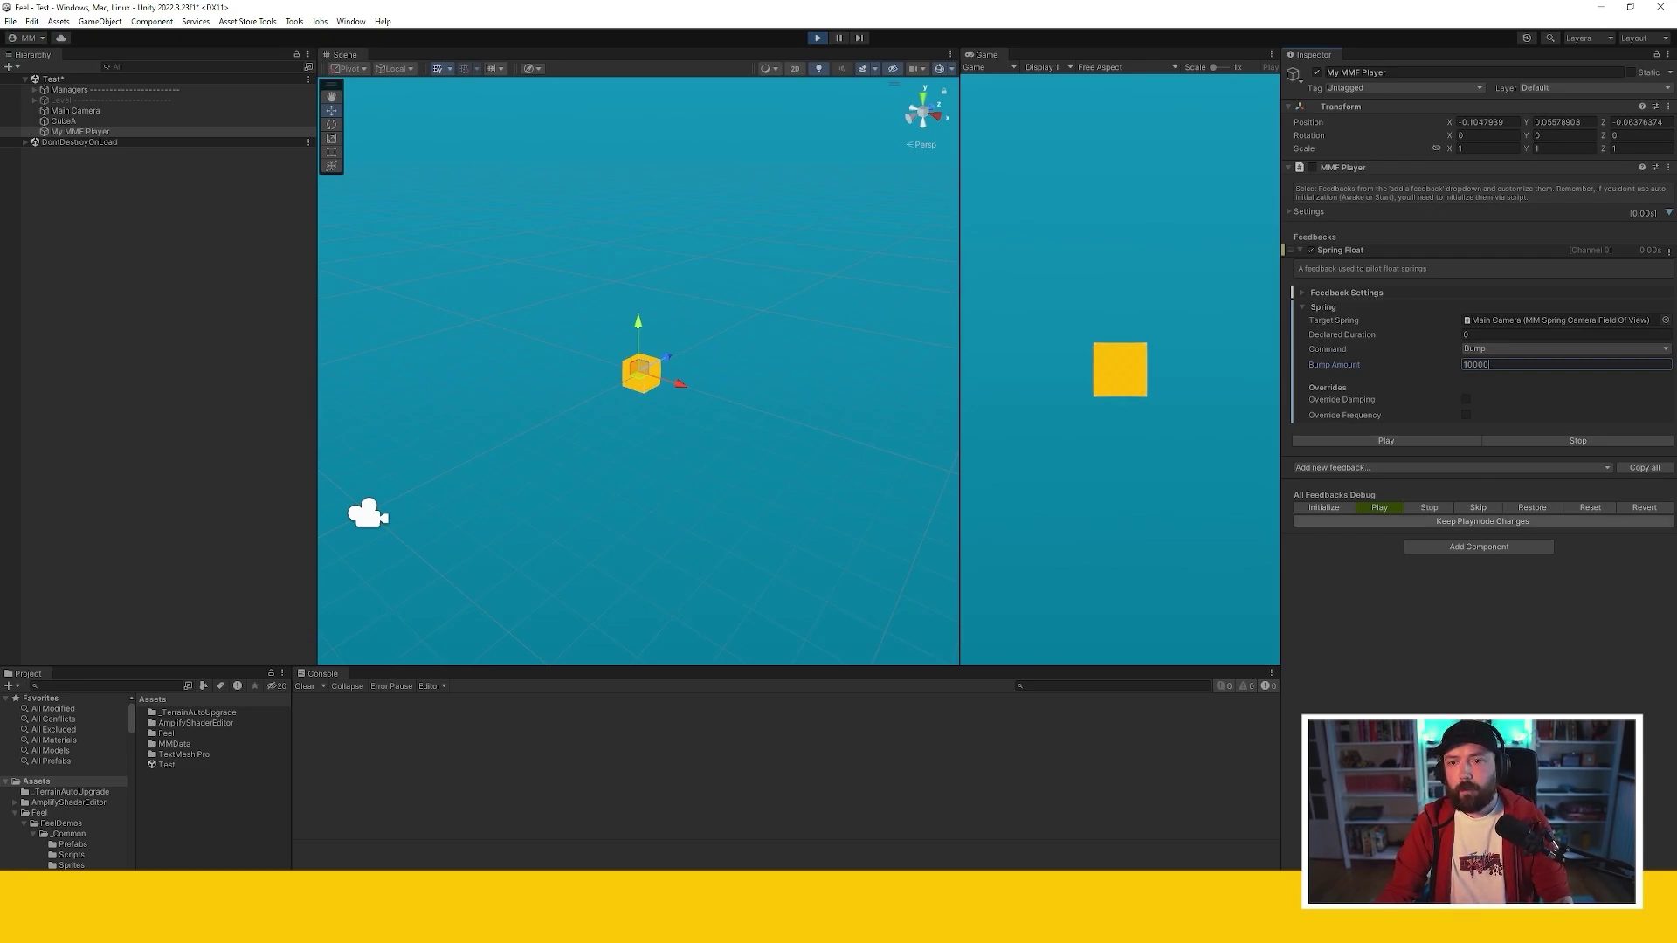
{"action": "left_click", "coordinate": [1378, 507]}
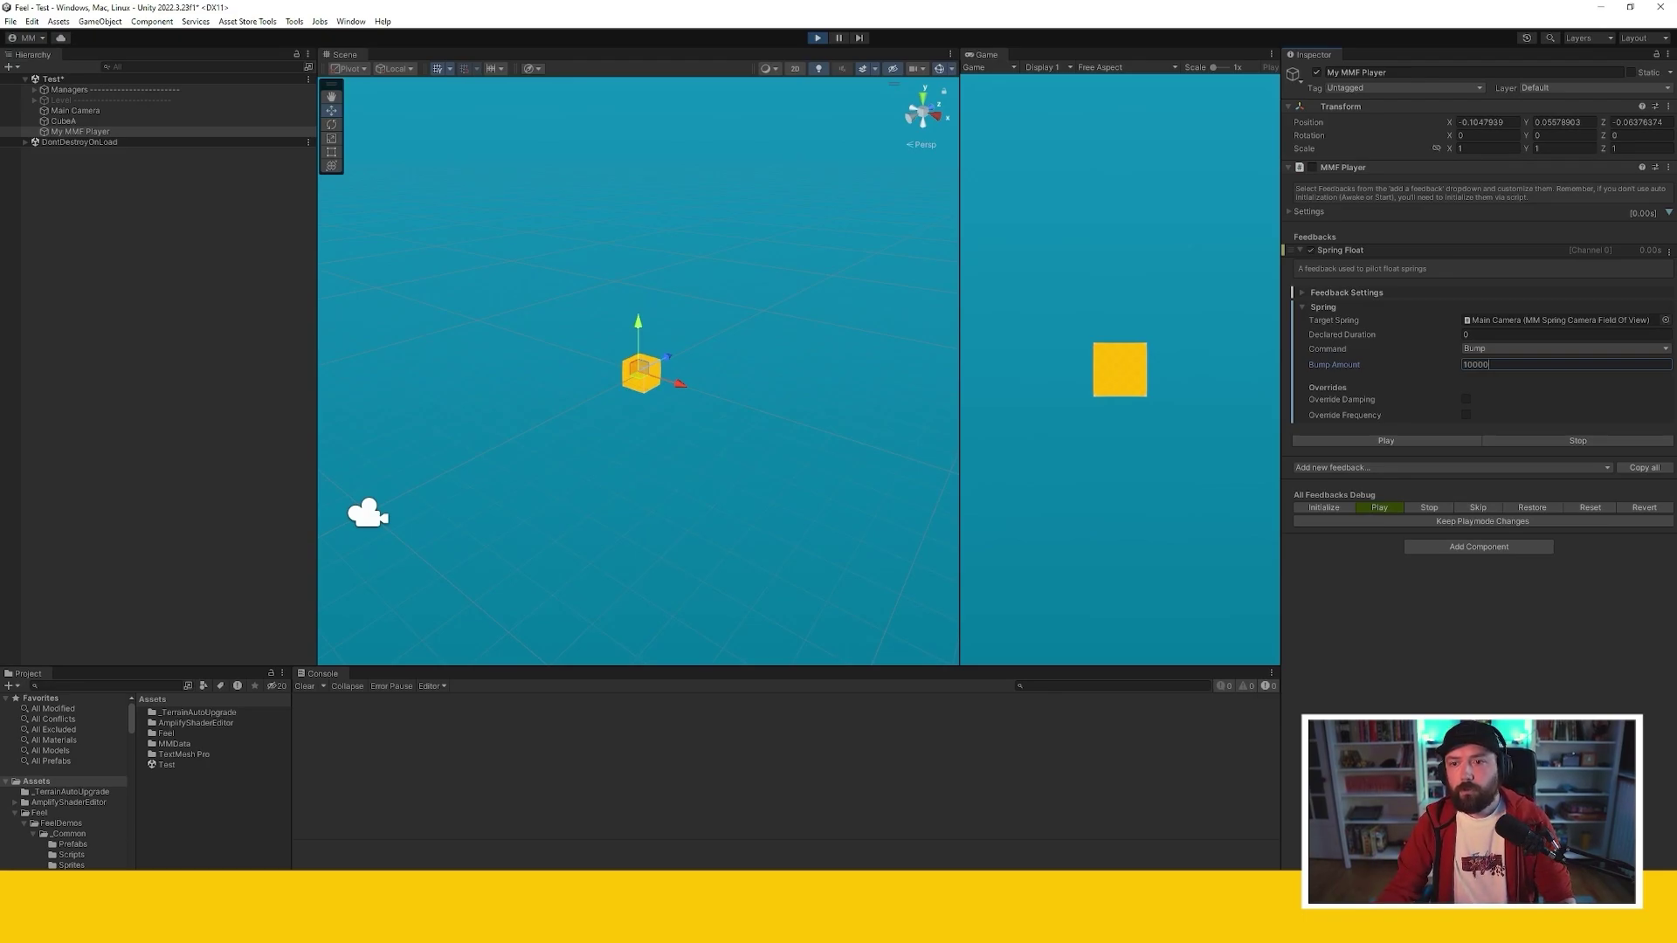
Enable the damping and frequency overrides on the Spring Float feedback and set New Damping to 0.5
{"action": "left_click", "coordinate": [1466, 399]}
{"action": "left_click", "coordinate": [1466, 428]}
{"action": "left_click", "coordinate": [1478, 413]}
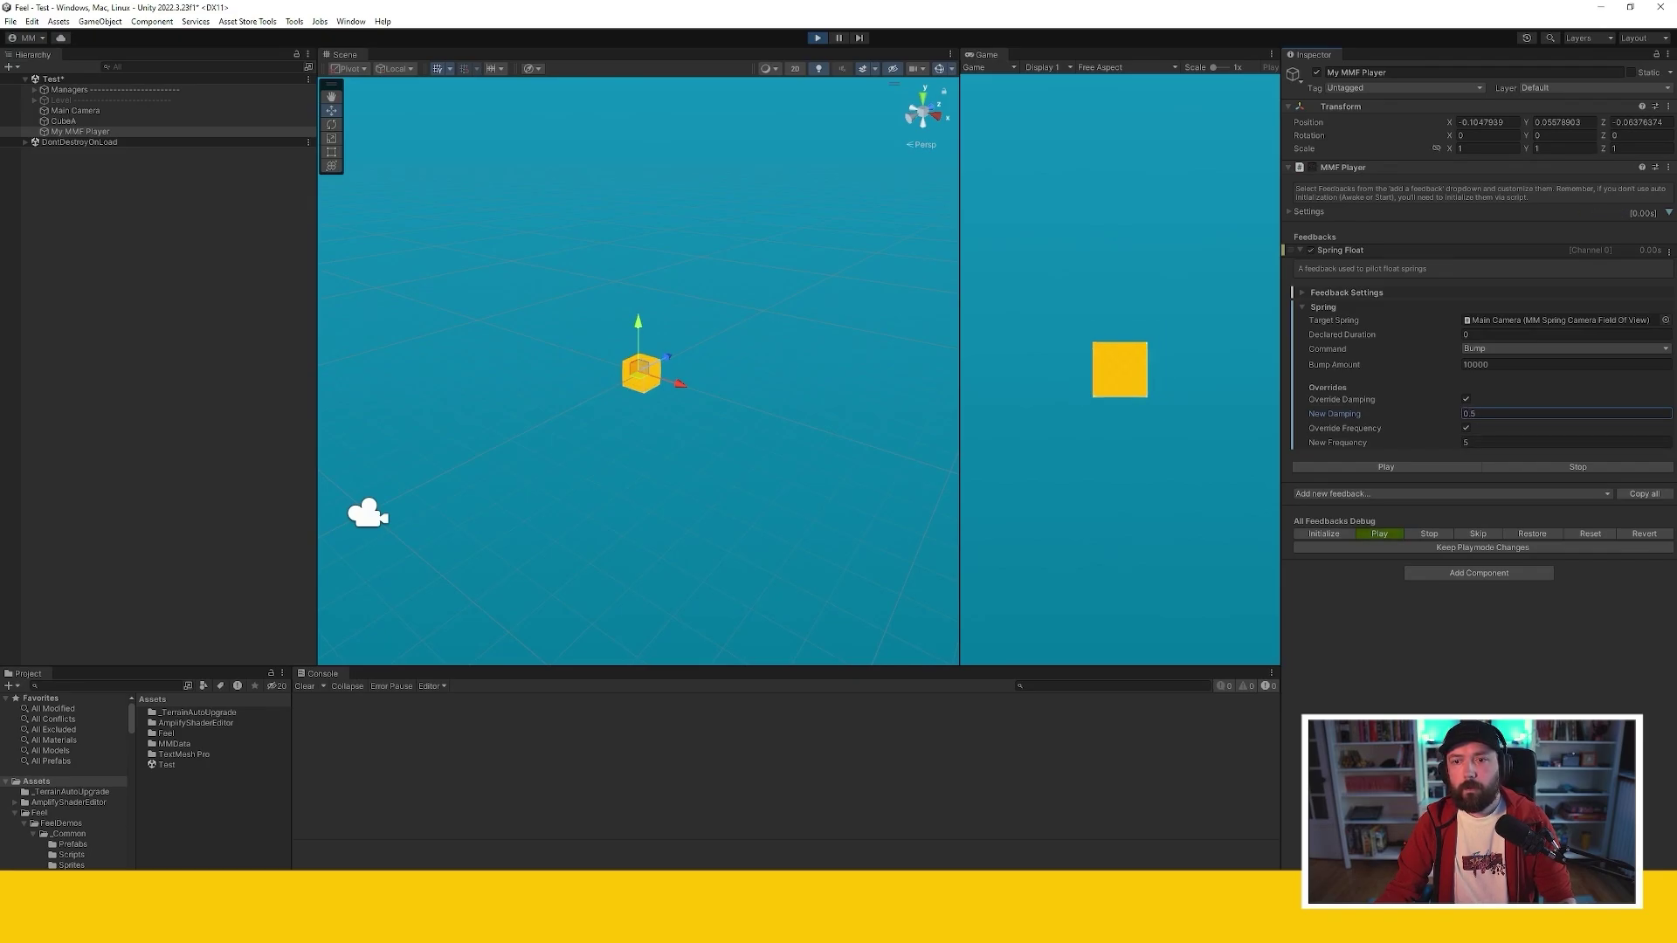
{"action": "key", "text": "Tab"}
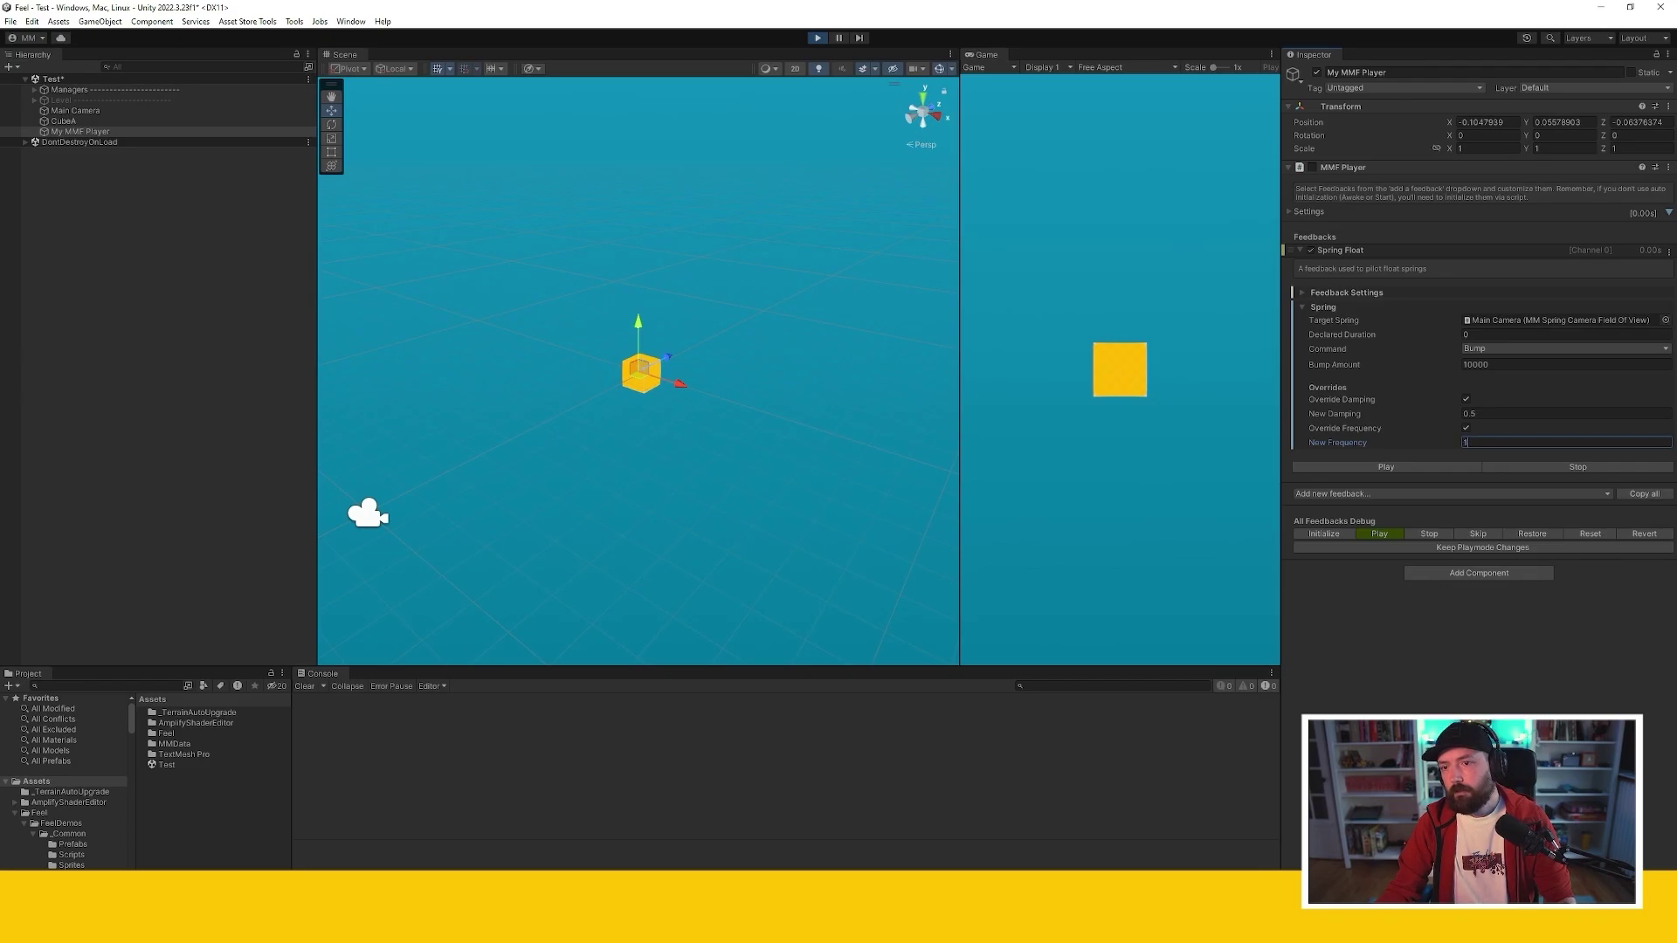